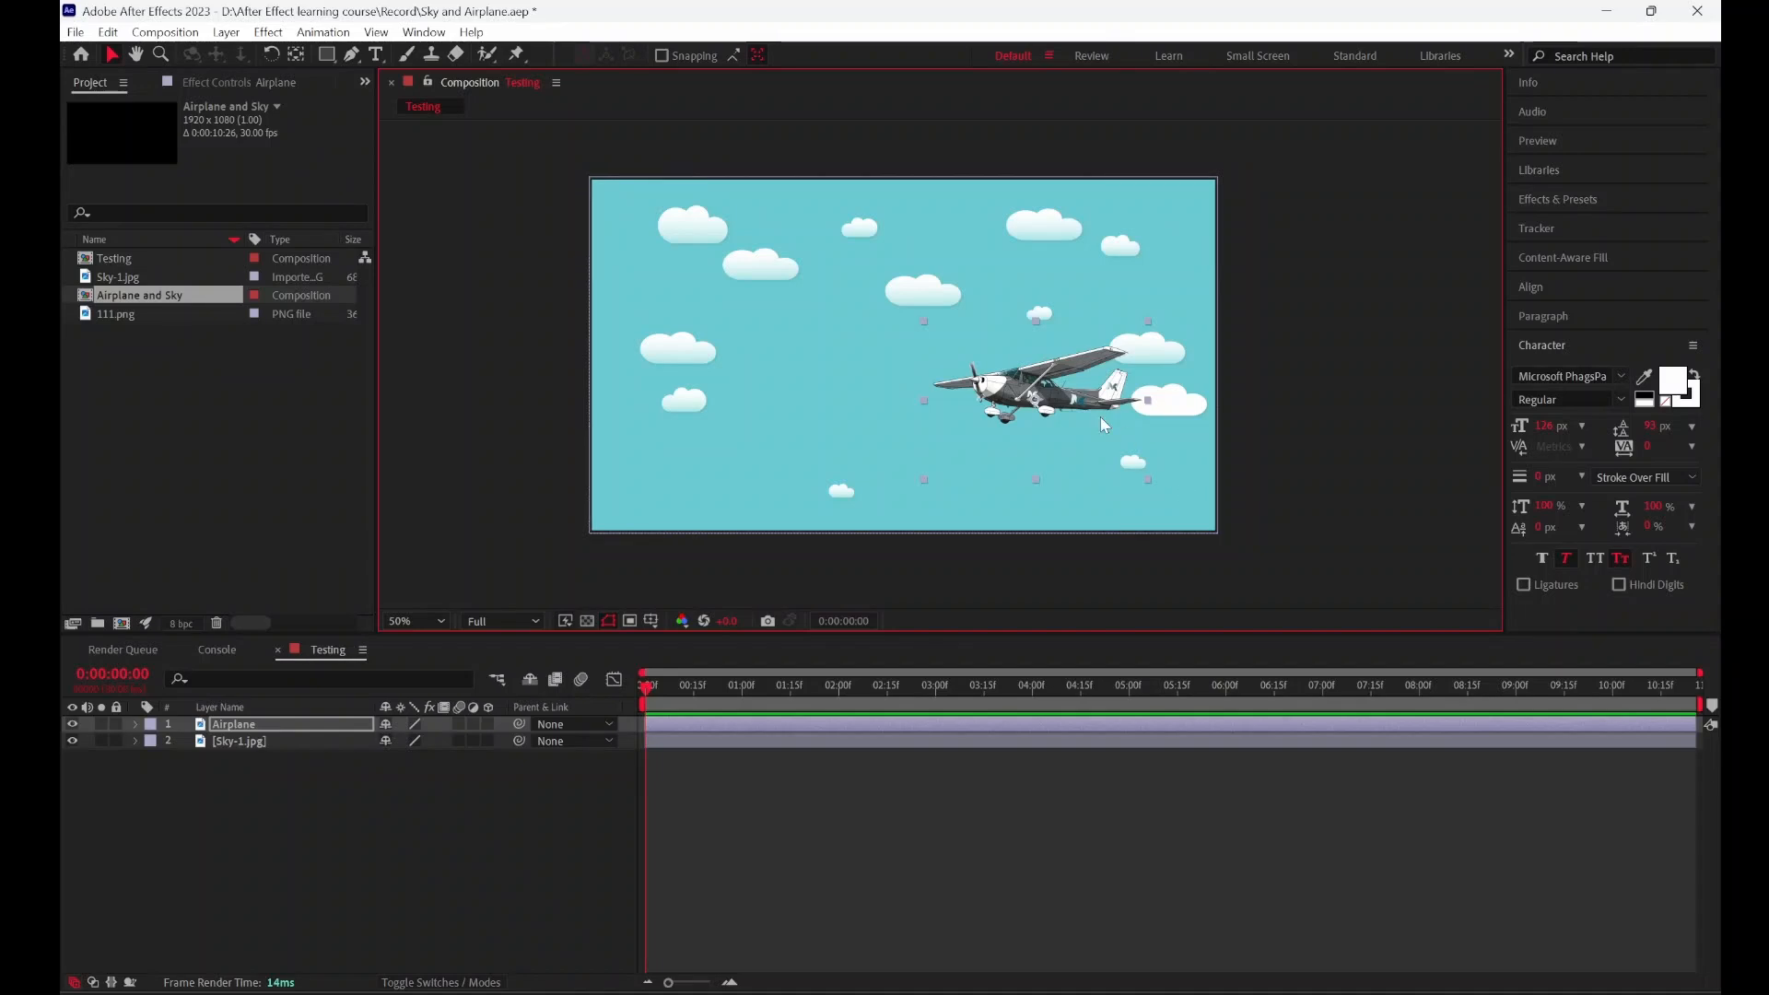
# Step: Move the airplane over to the left part of the sky and flip it horizontally so it faces right
pyautogui.moveTo(1043, 384); pyautogui.dragTo(854, 385)
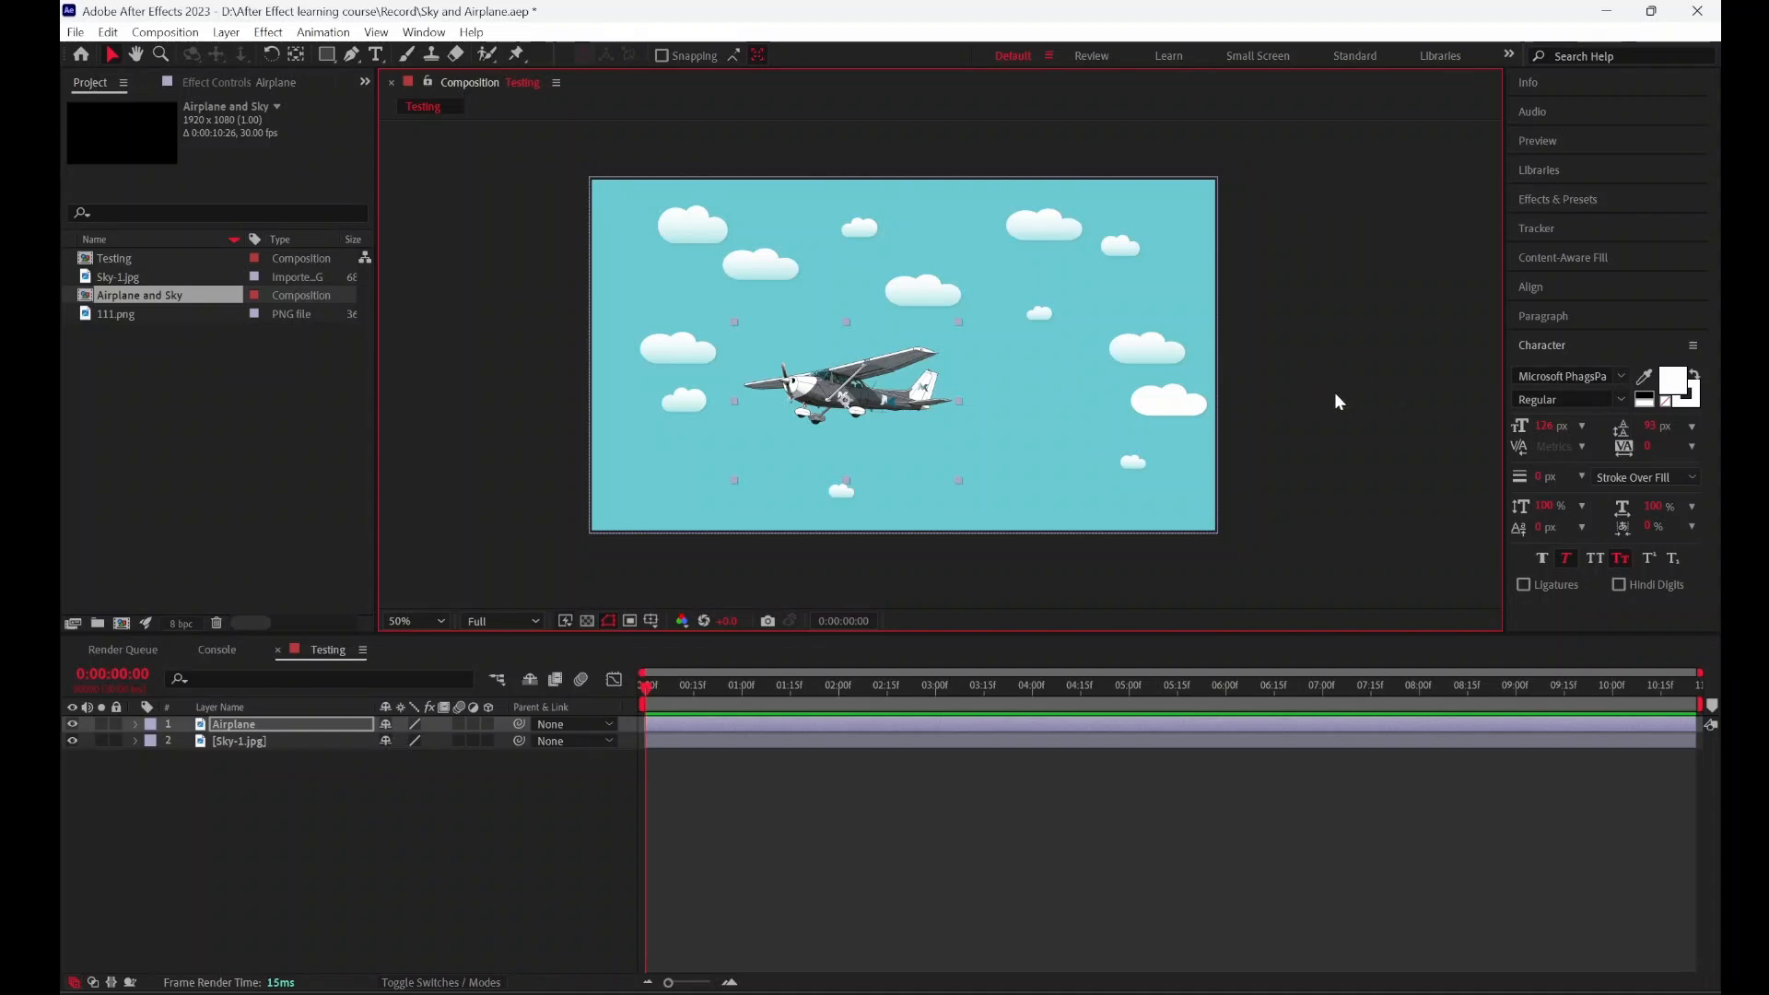
pyautogui.moveTo(843, 391); pyautogui.dragTo(761, 390)
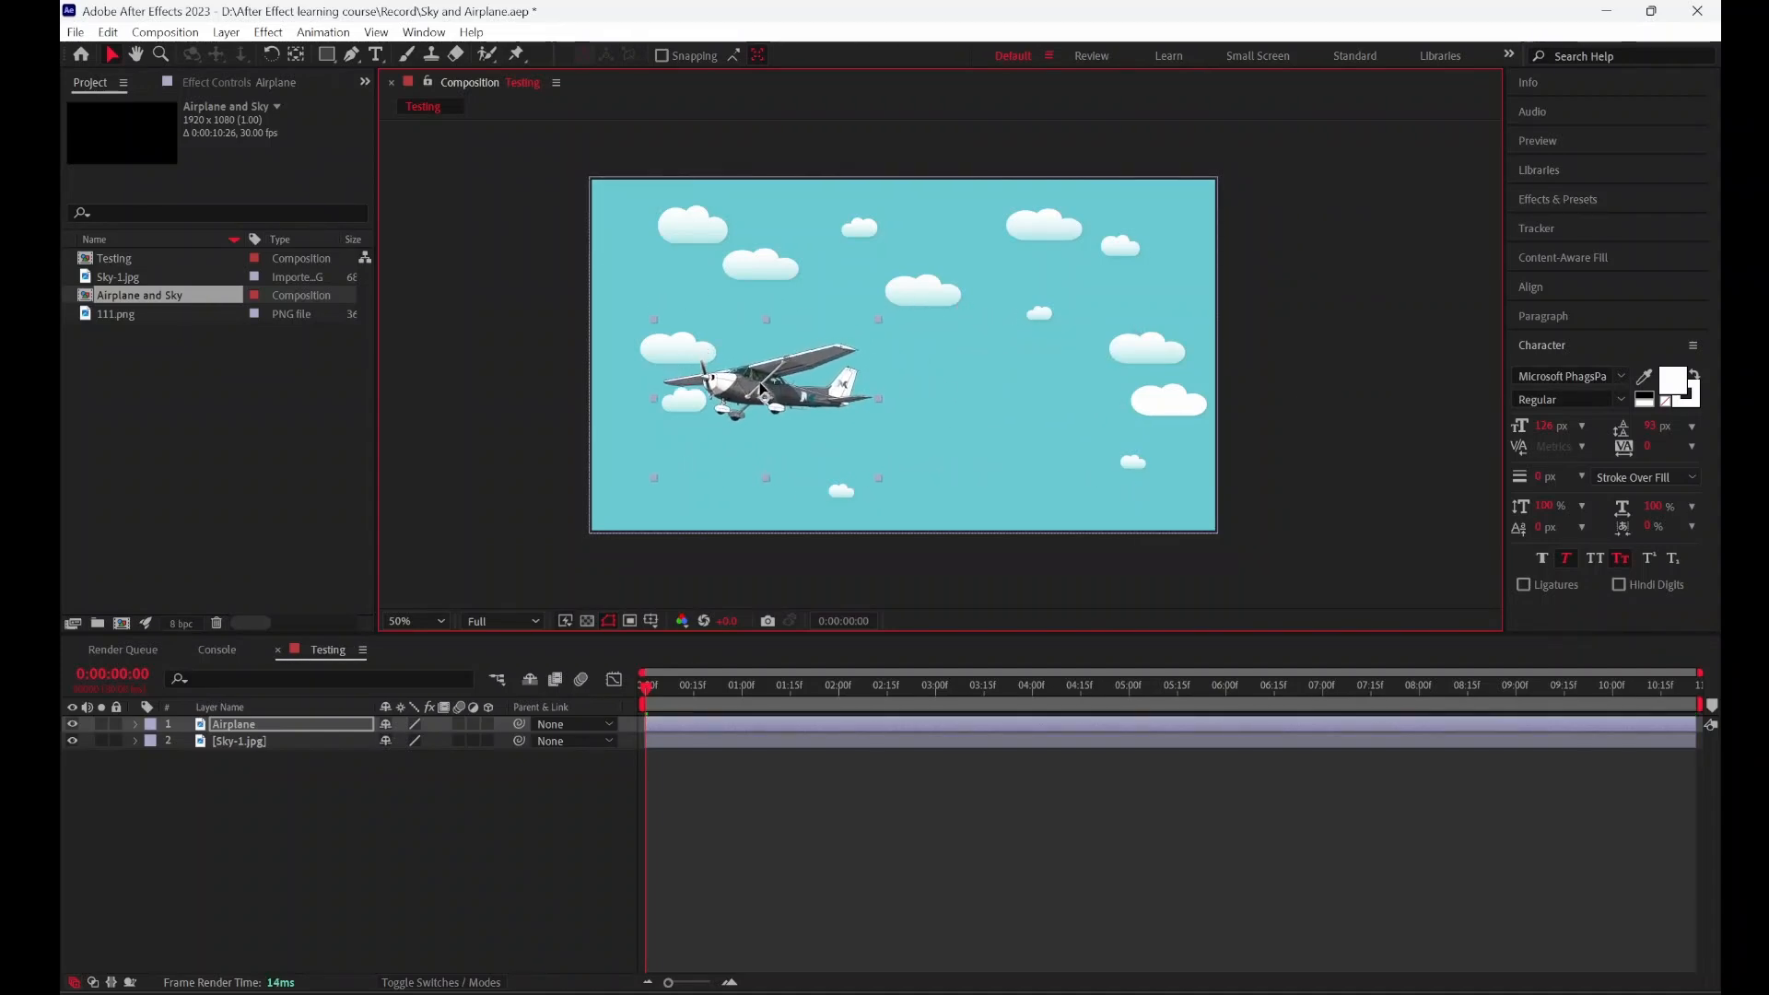
pyautogui.click(305, 724)
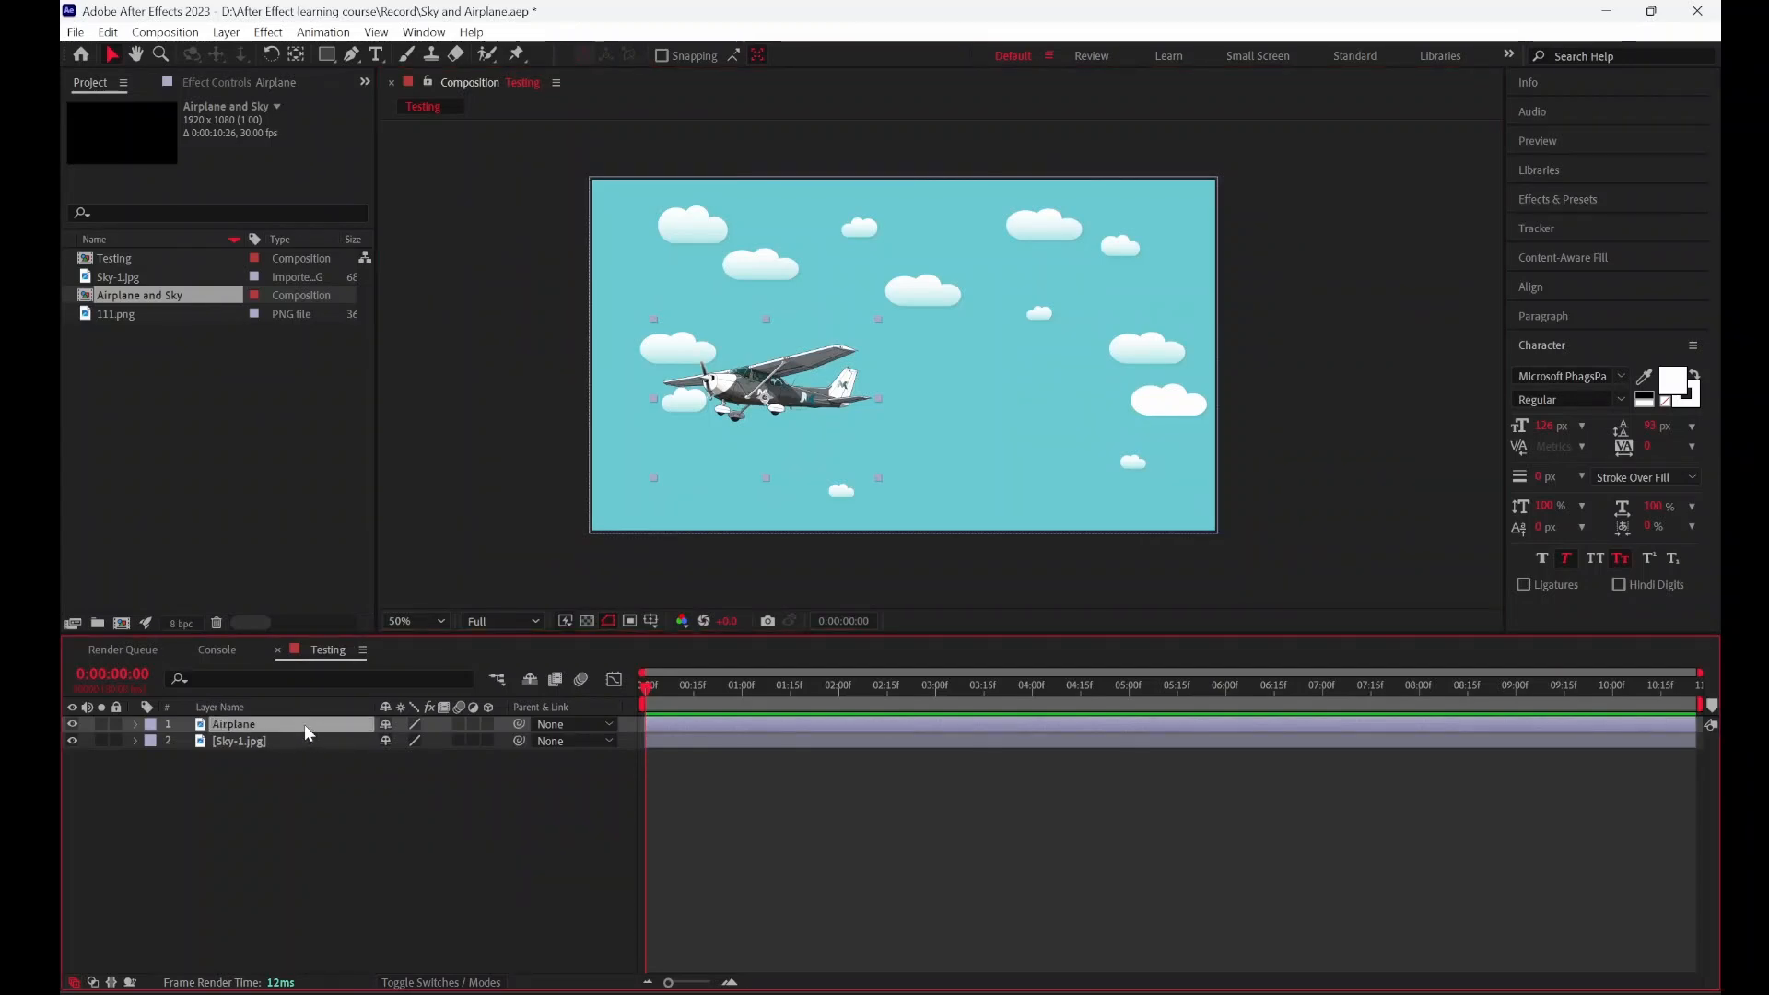
pyautogui.rightClick(304, 724)
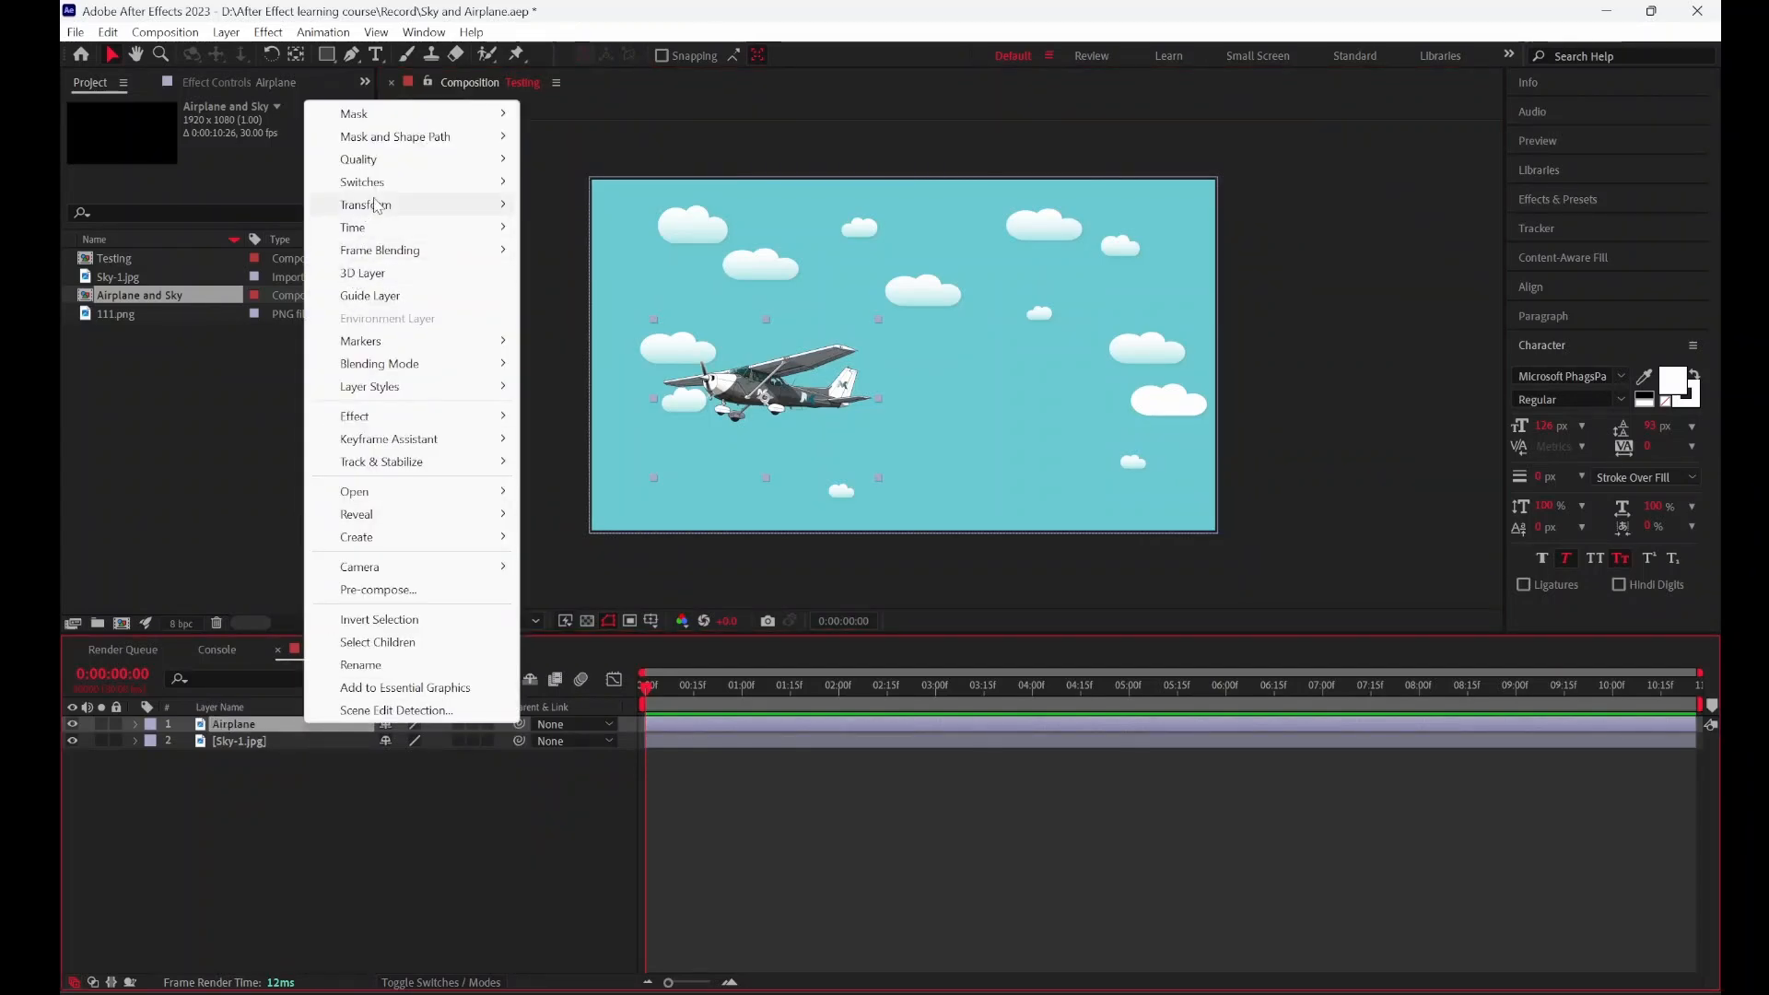
pyautogui.moveTo(375, 204)
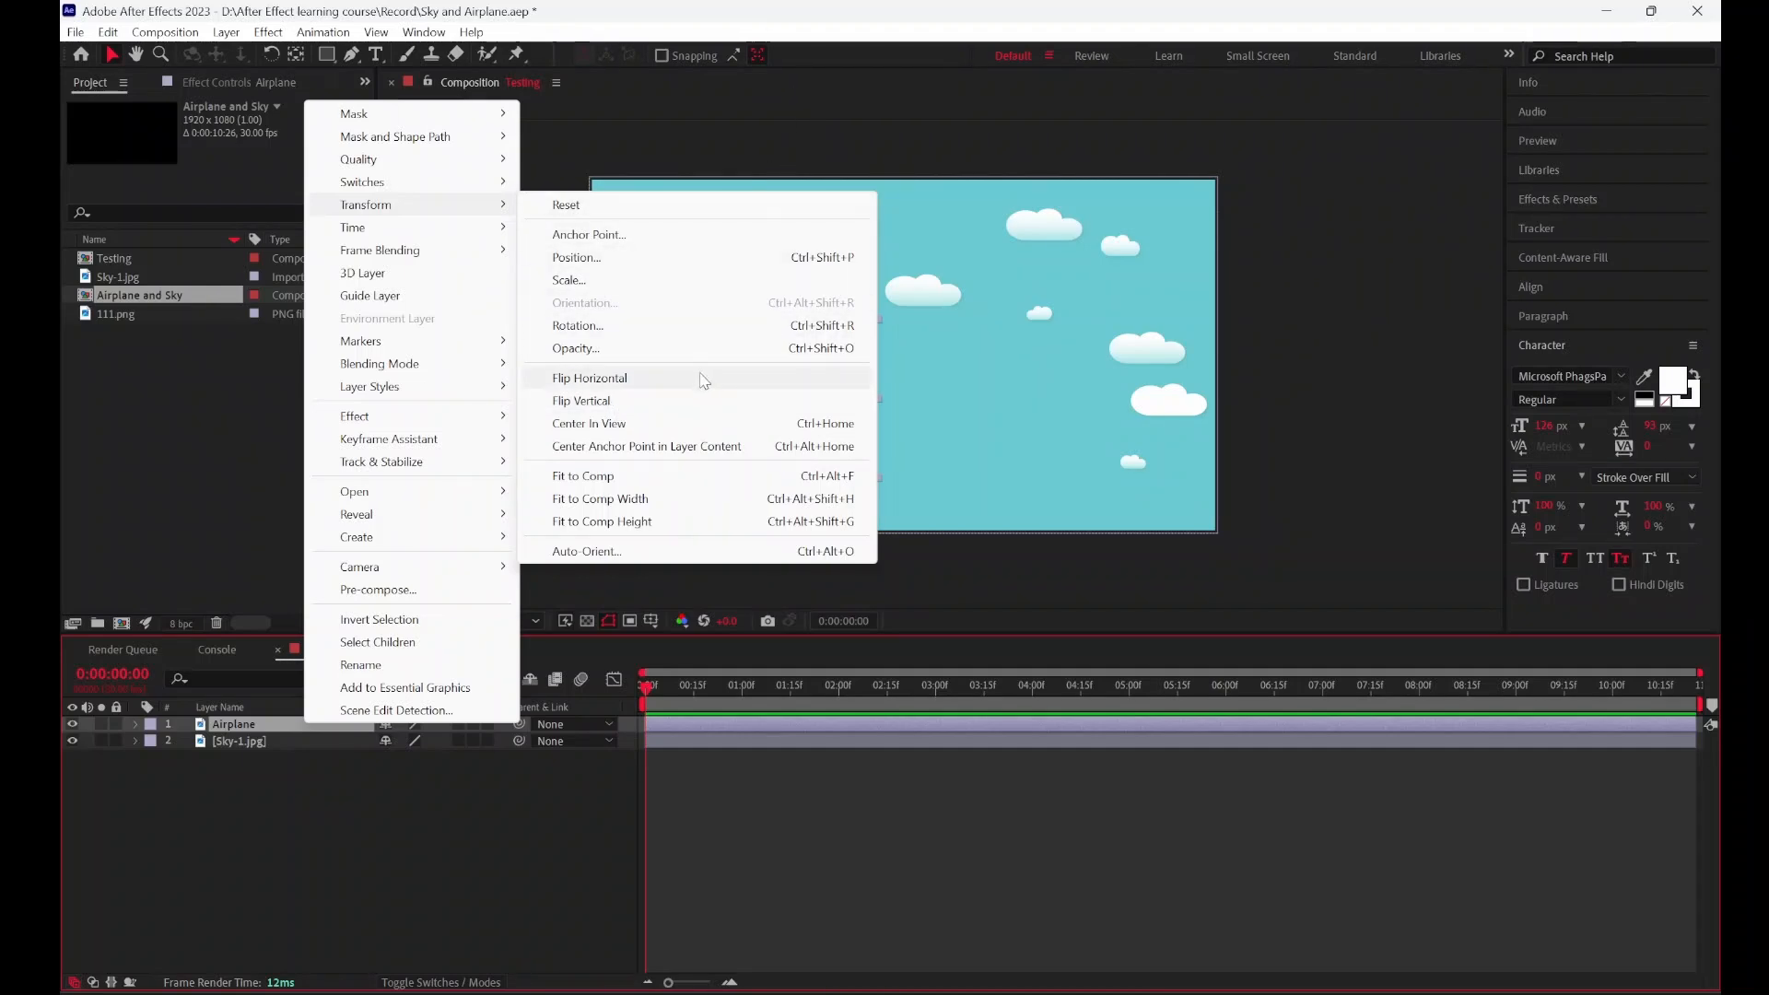
pyautogui.click(566, 385)
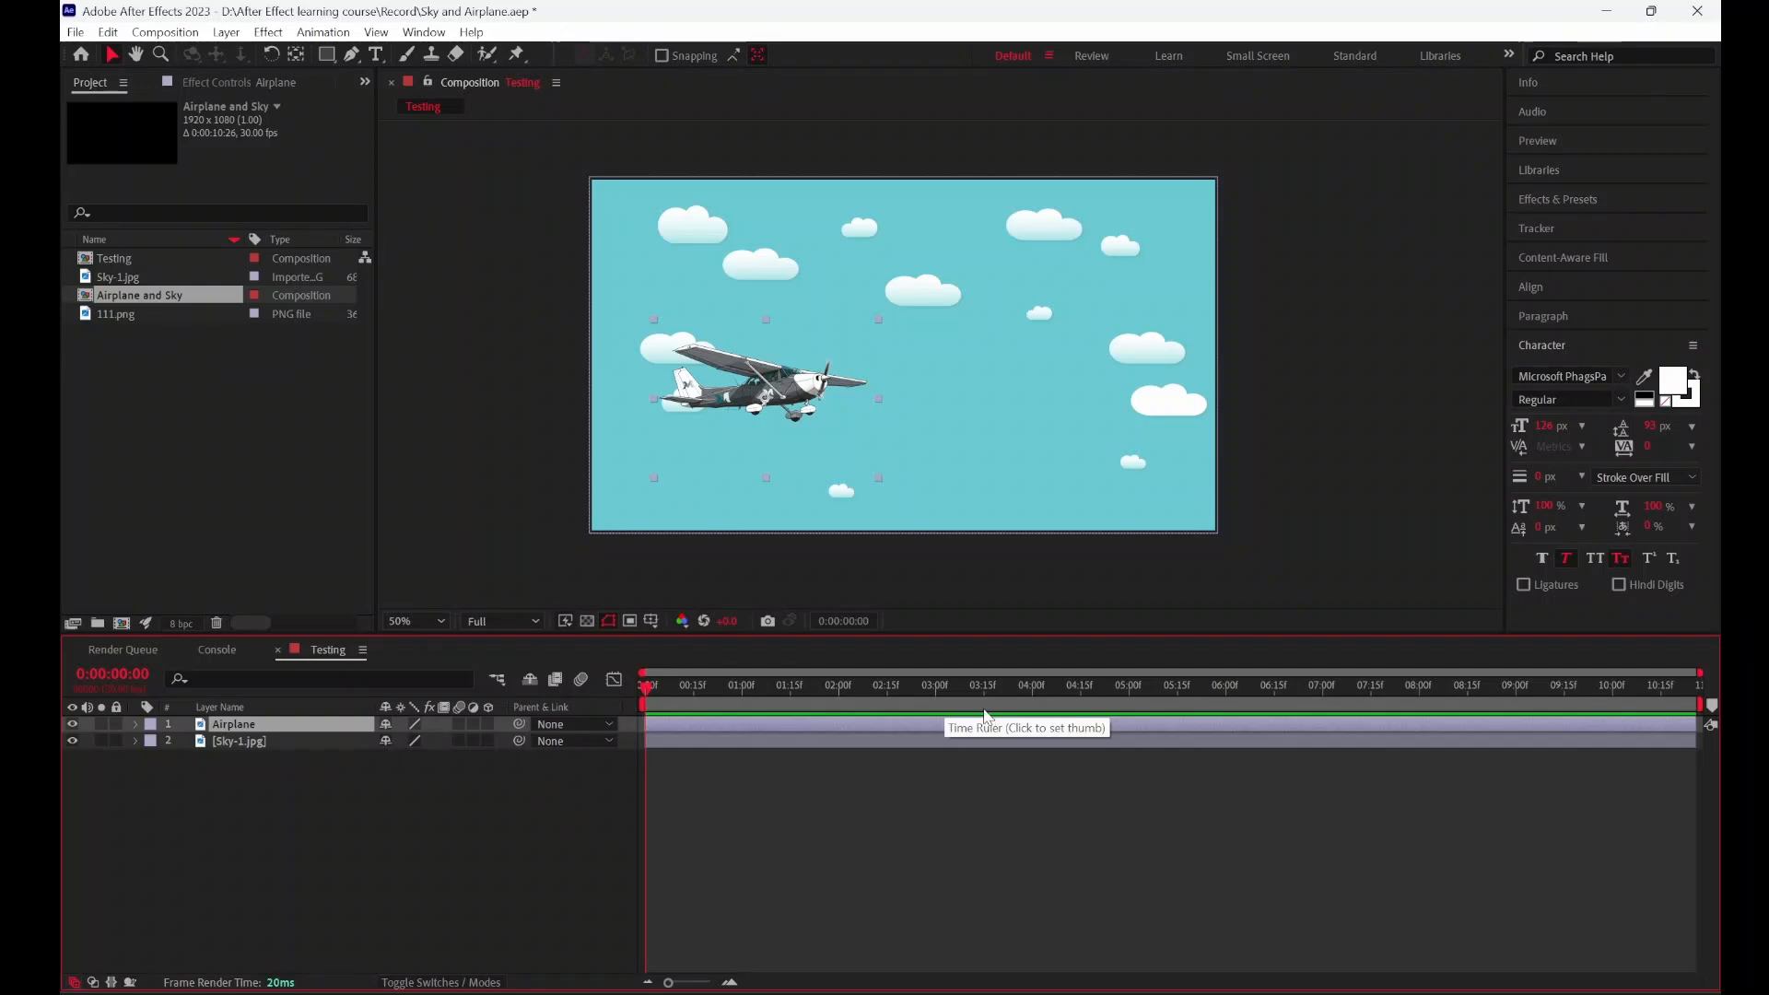
# Step: Play the composition briefly and scrub forward to about 2.5 seconds to check the airplane for motion
pyautogui.press('space')
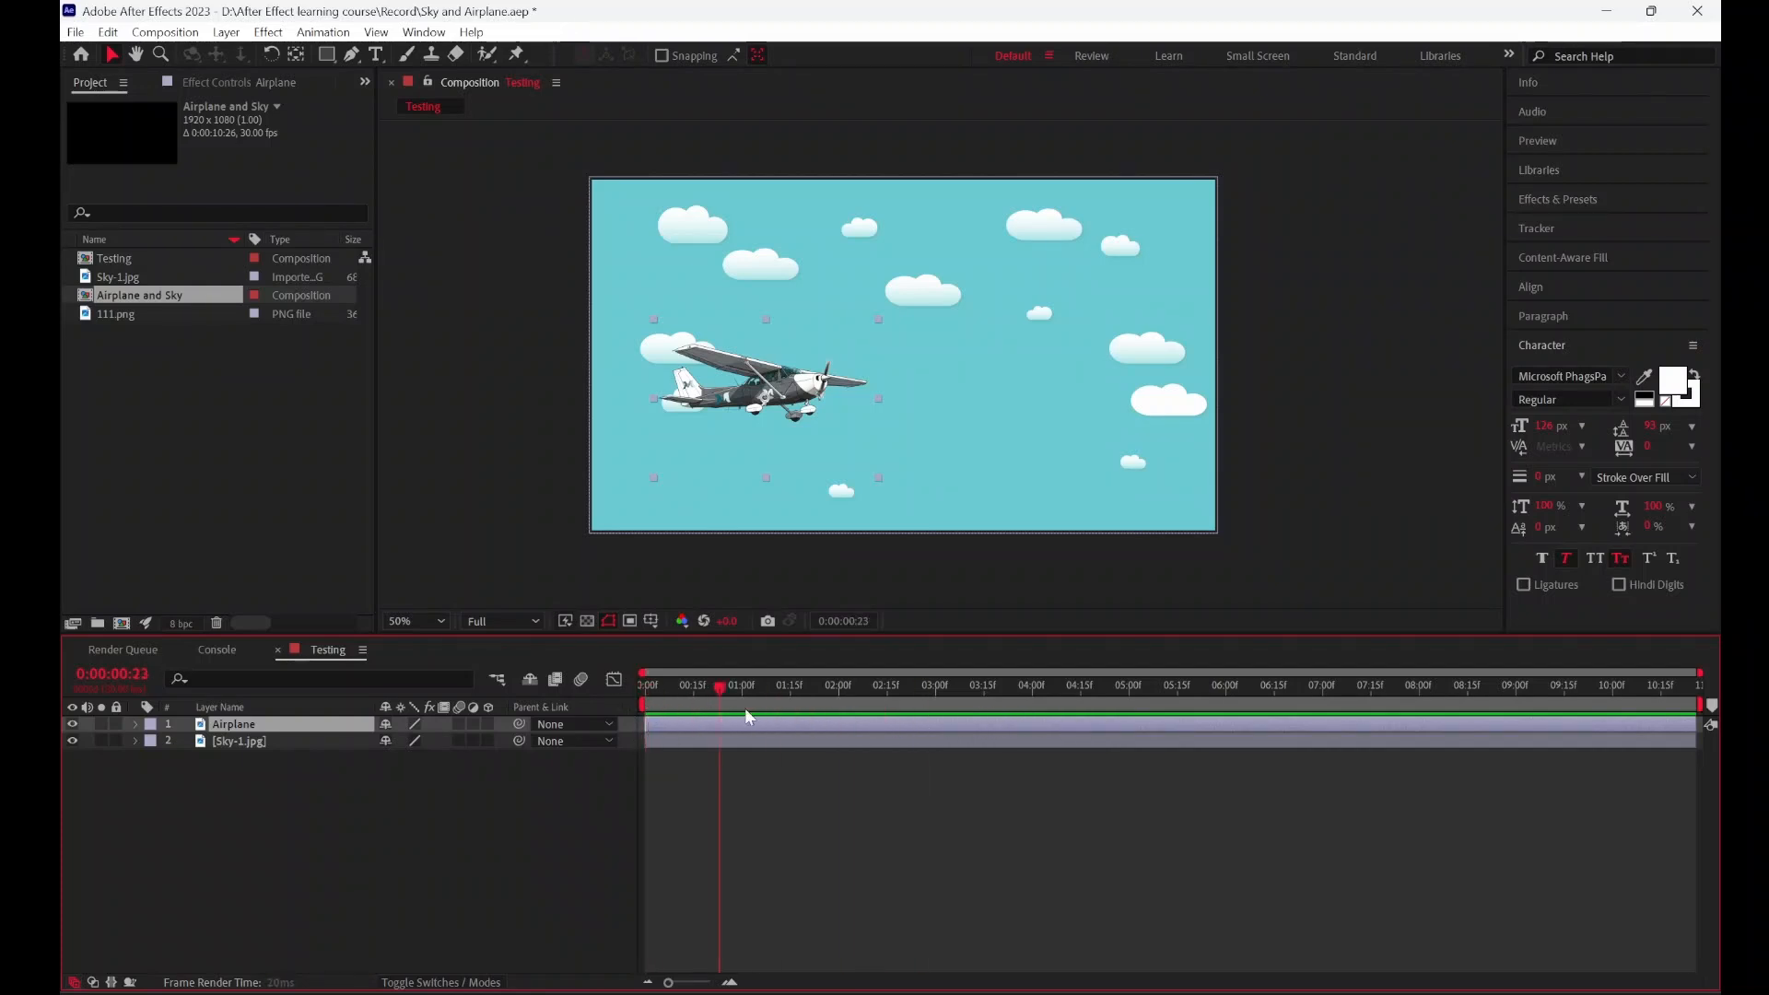
pyautogui.press('space')
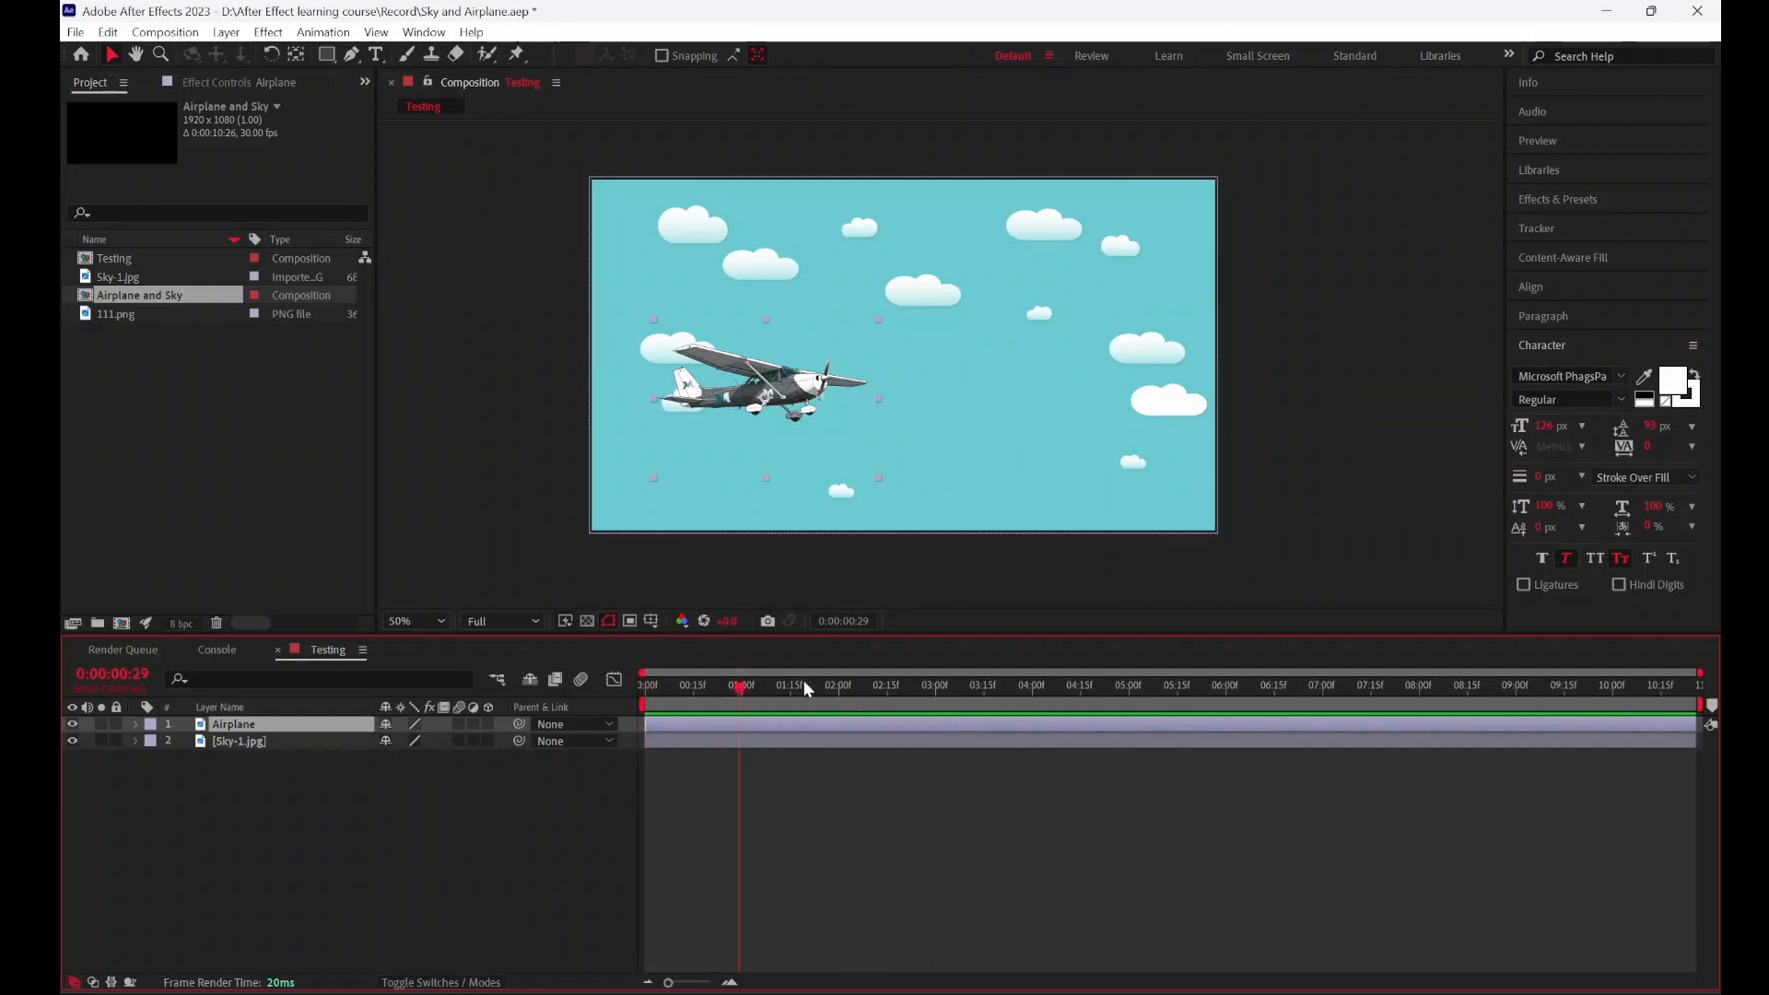
pyautogui.moveTo(740, 687); pyautogui.dragTo(907, 721)
# Step: Expand the Airplane layer's Transform properties and look over Position, Scale, Rotation and Opacity
pyautogui.click(135, 724)
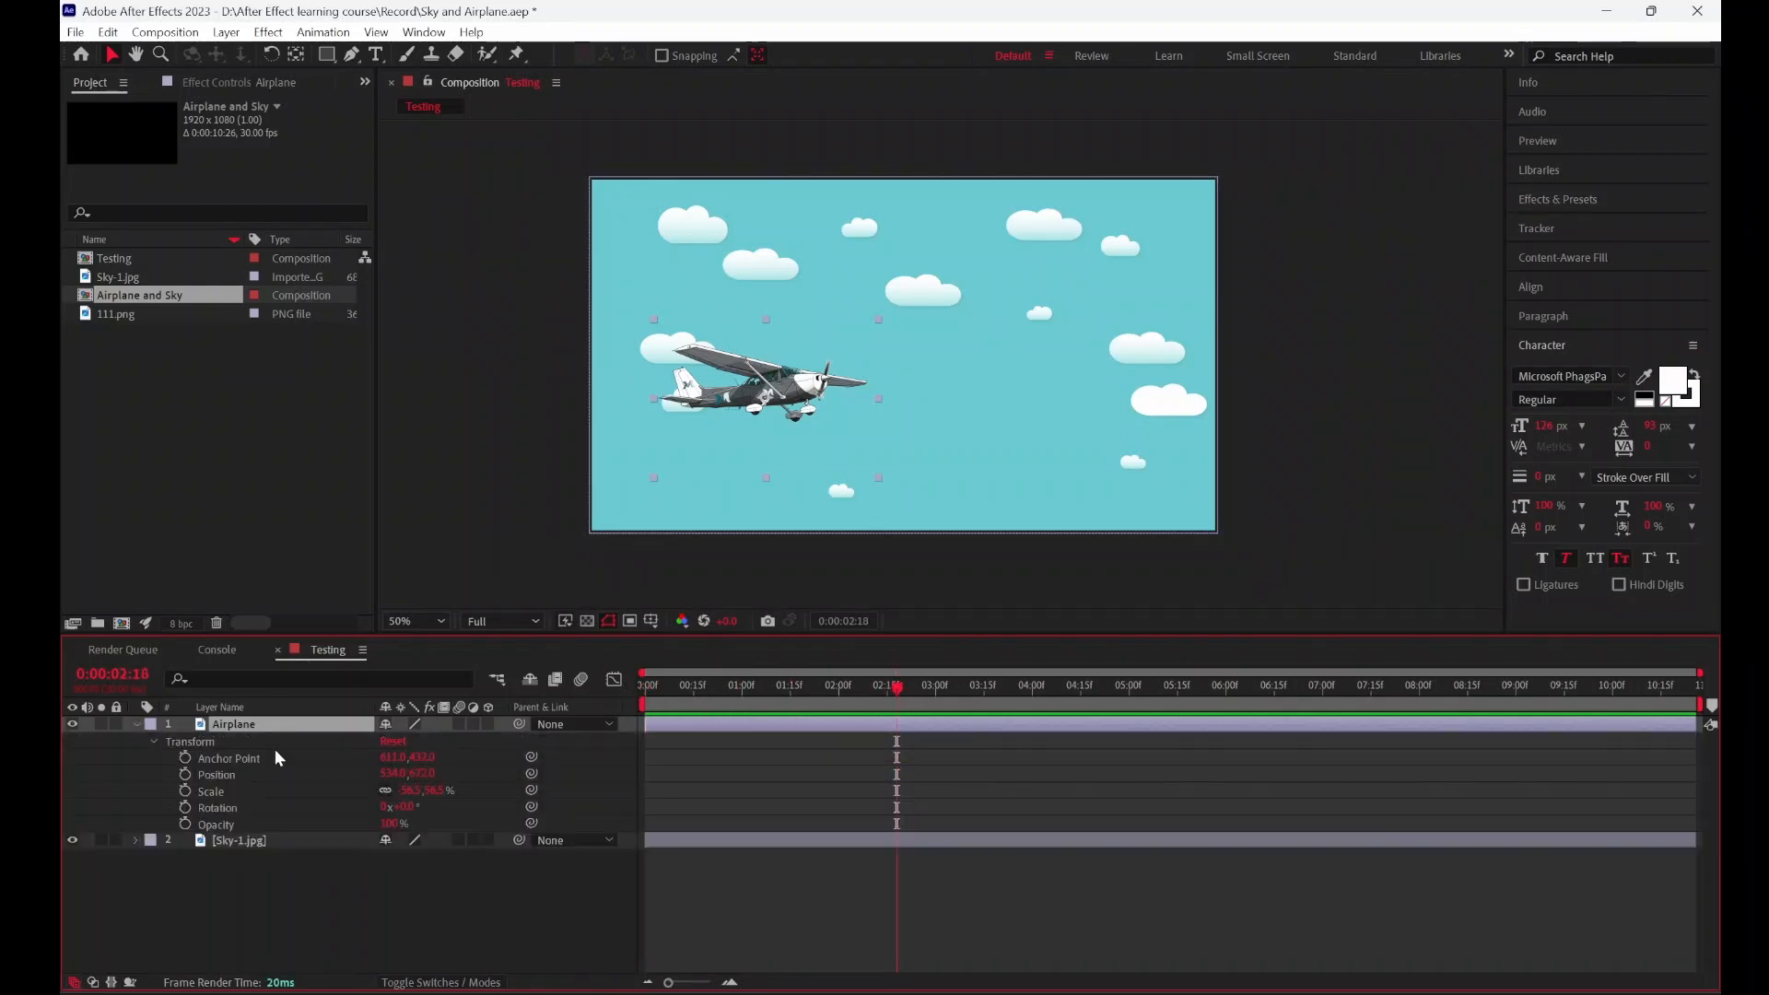
pyautogui.click(208, 774)
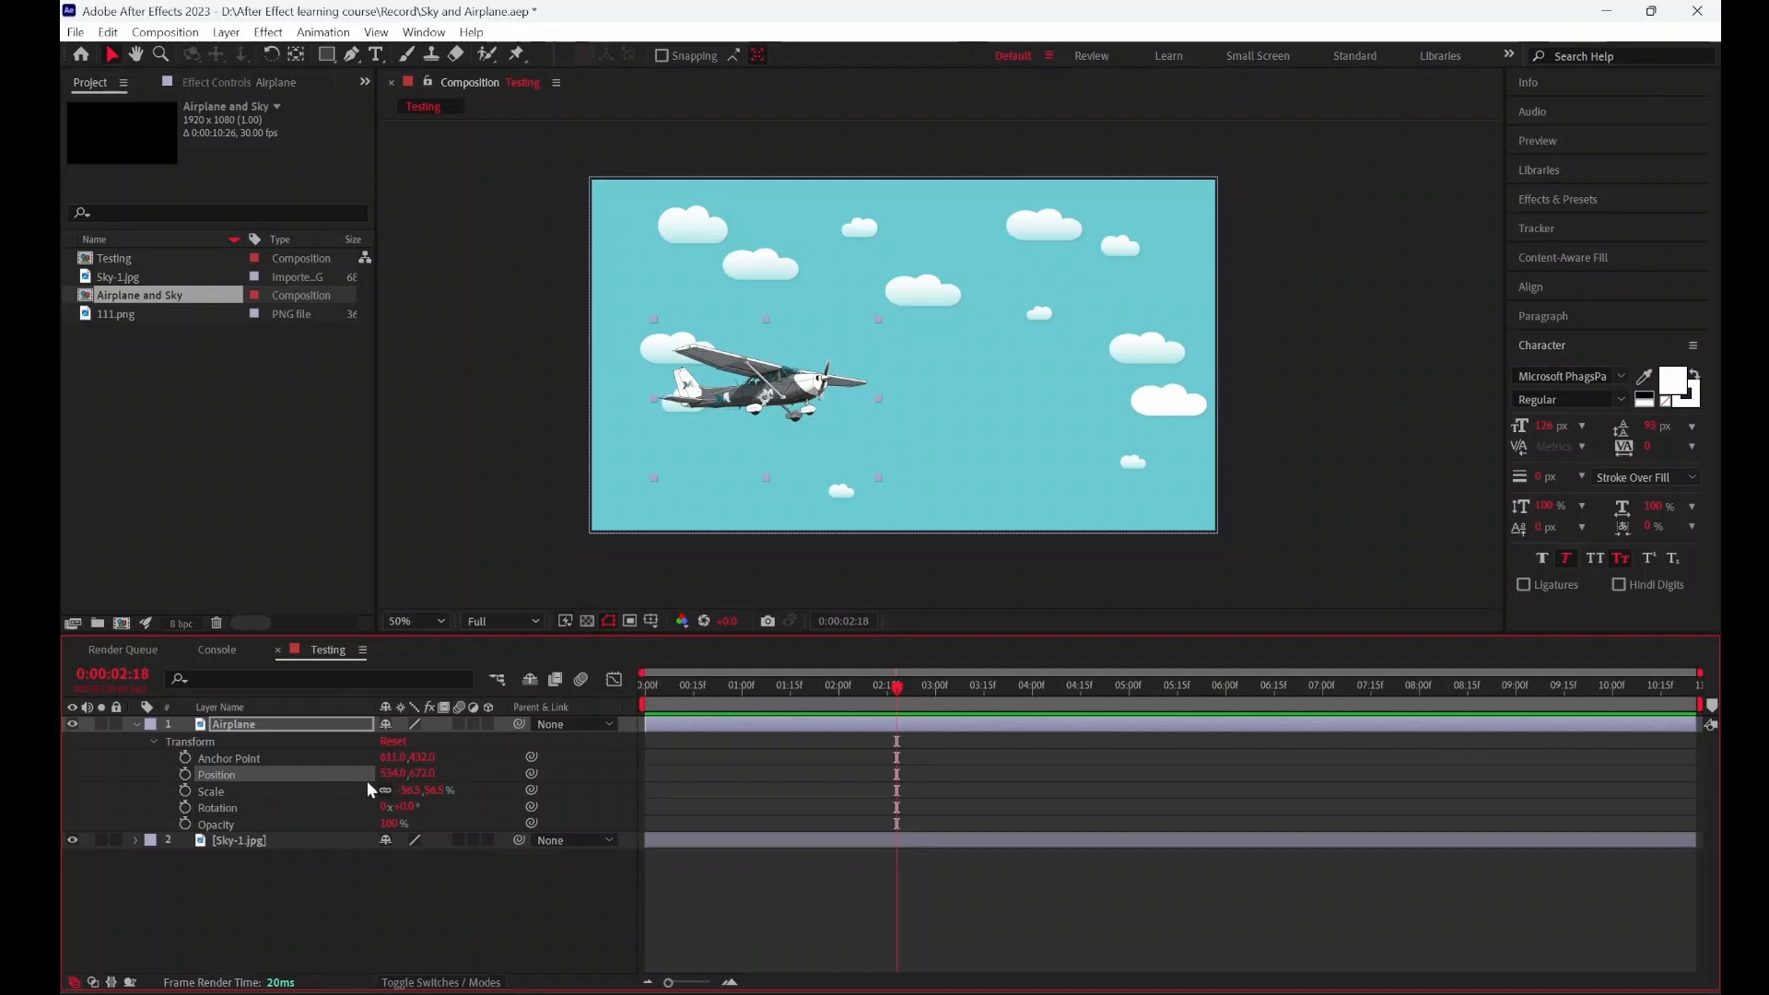
pyautogui.click(253, 792)
pyautogui.click(256, 809)
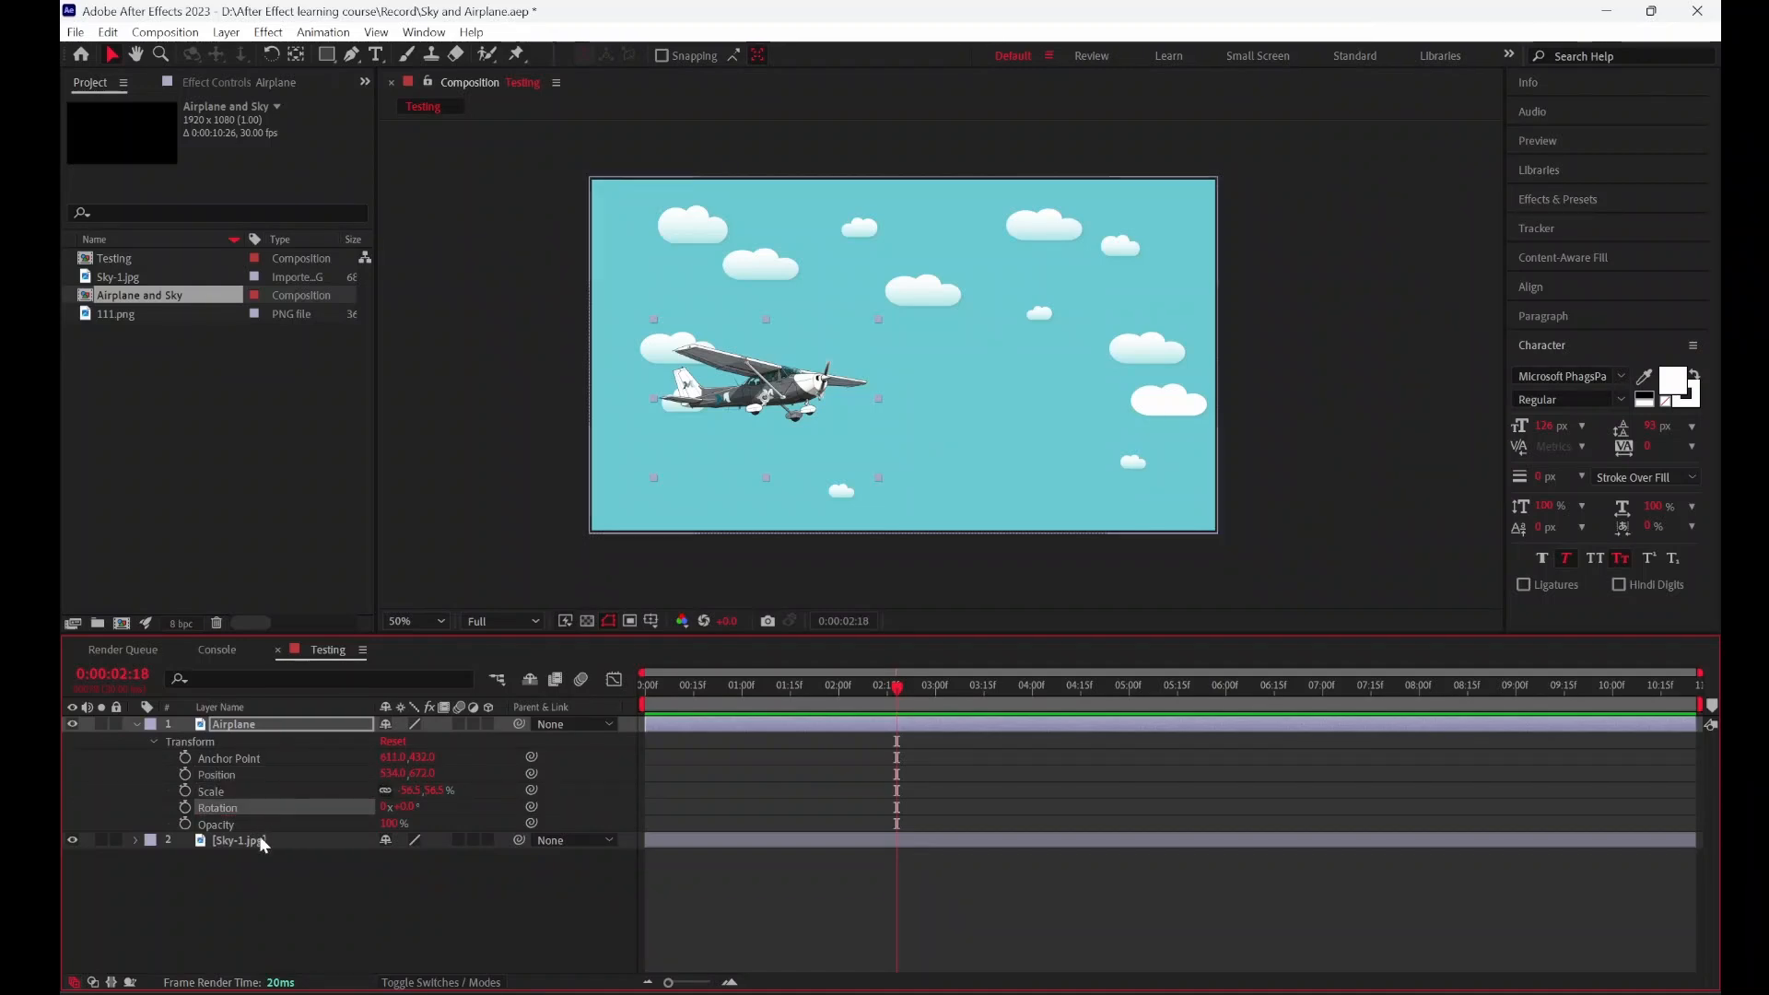
pyautogui.click(262, 838)
pyautogui.click(257, 824)
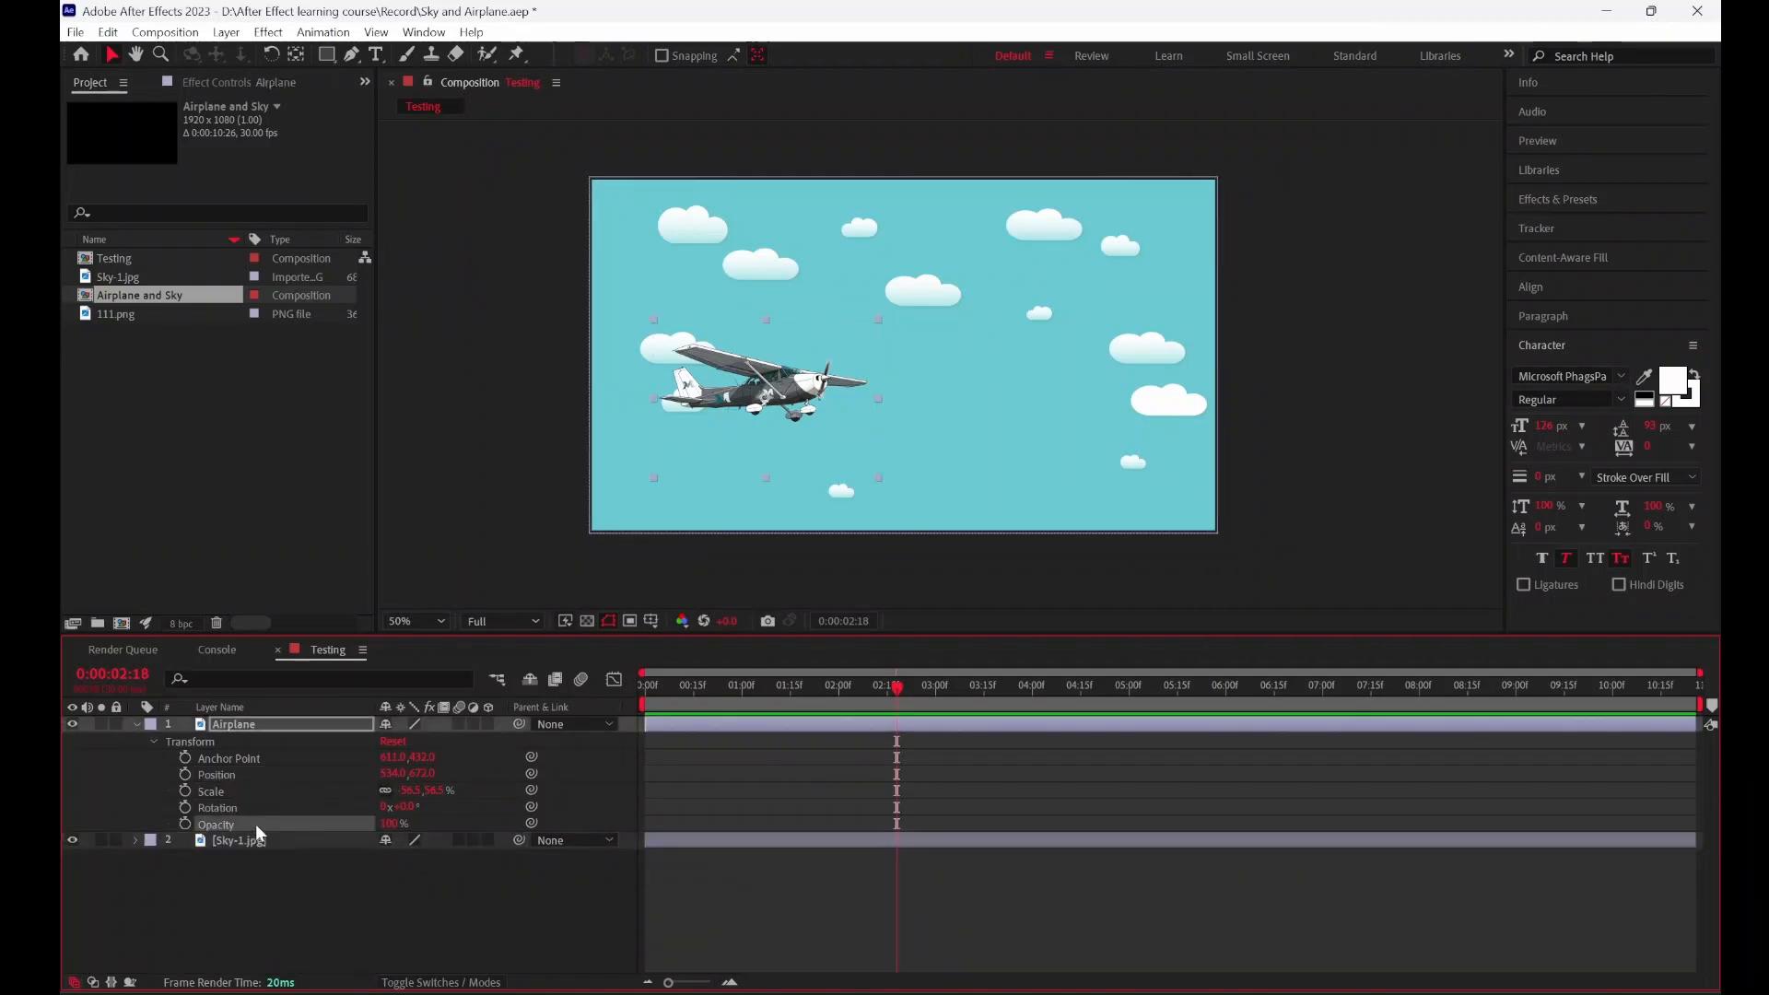
# Step: At 0:00:00:00, shift the airplane down and left to about 434, 724 and enable keyframing for its Position
pyautogui.press('Home')
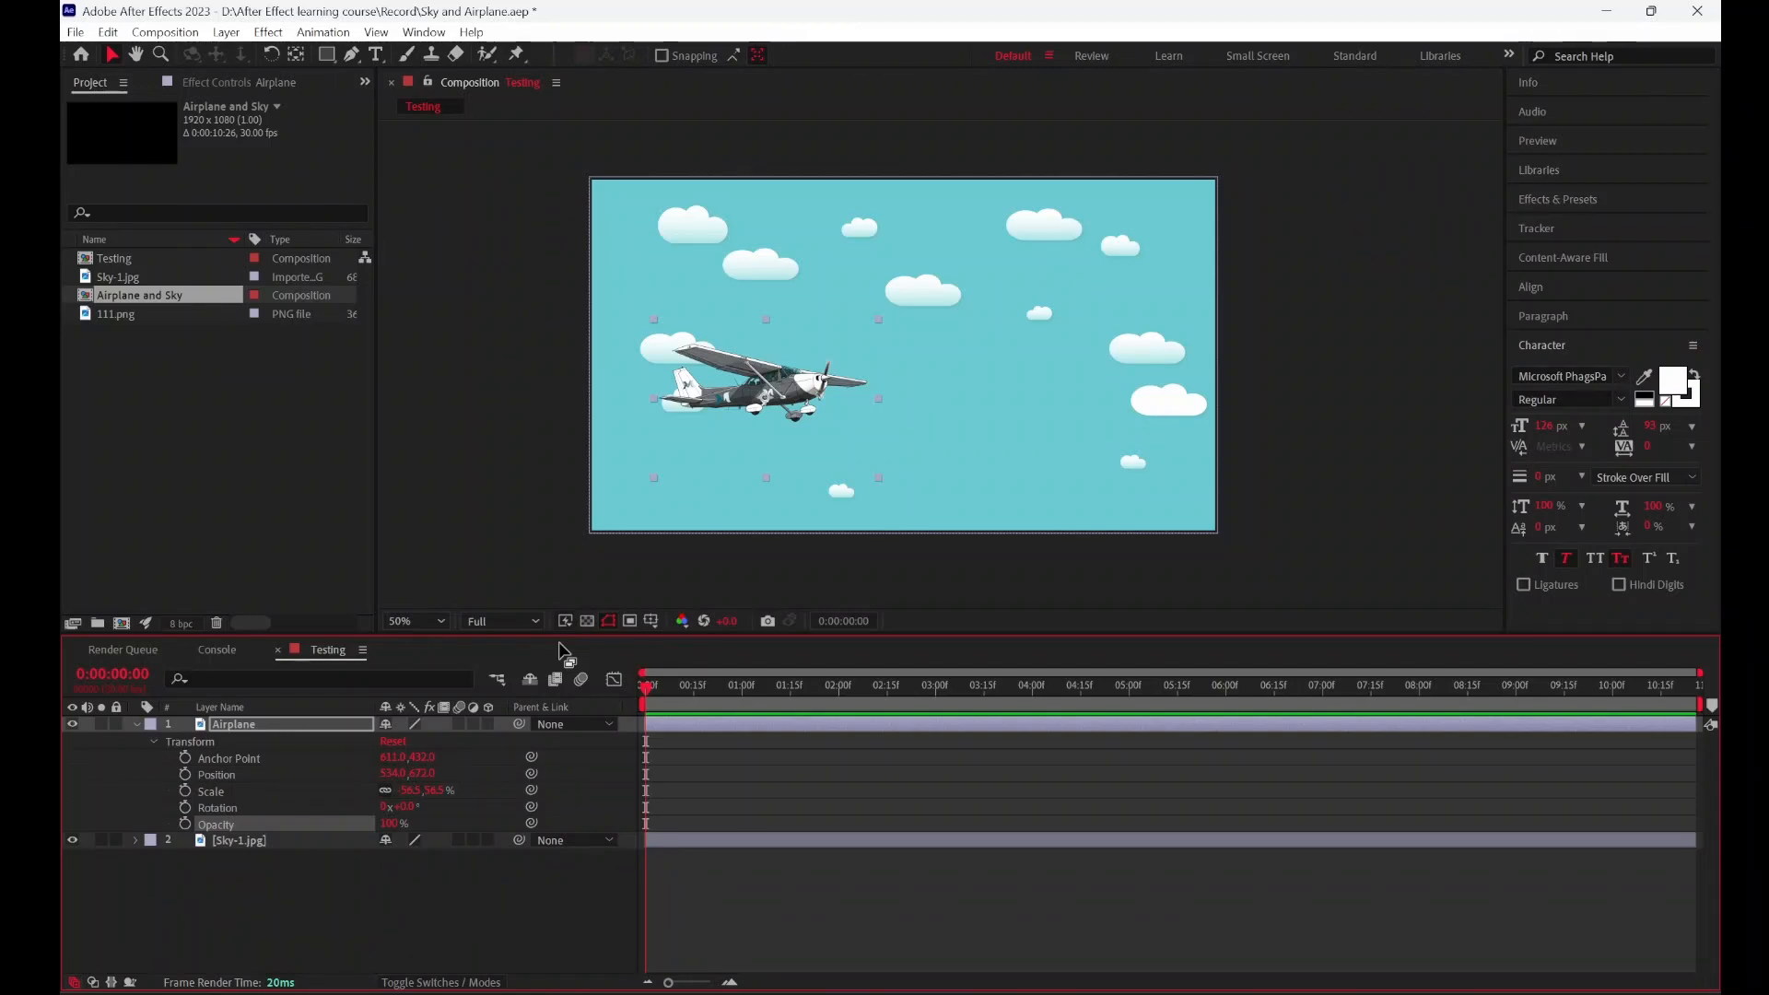
pyautogui.click(210, 775)
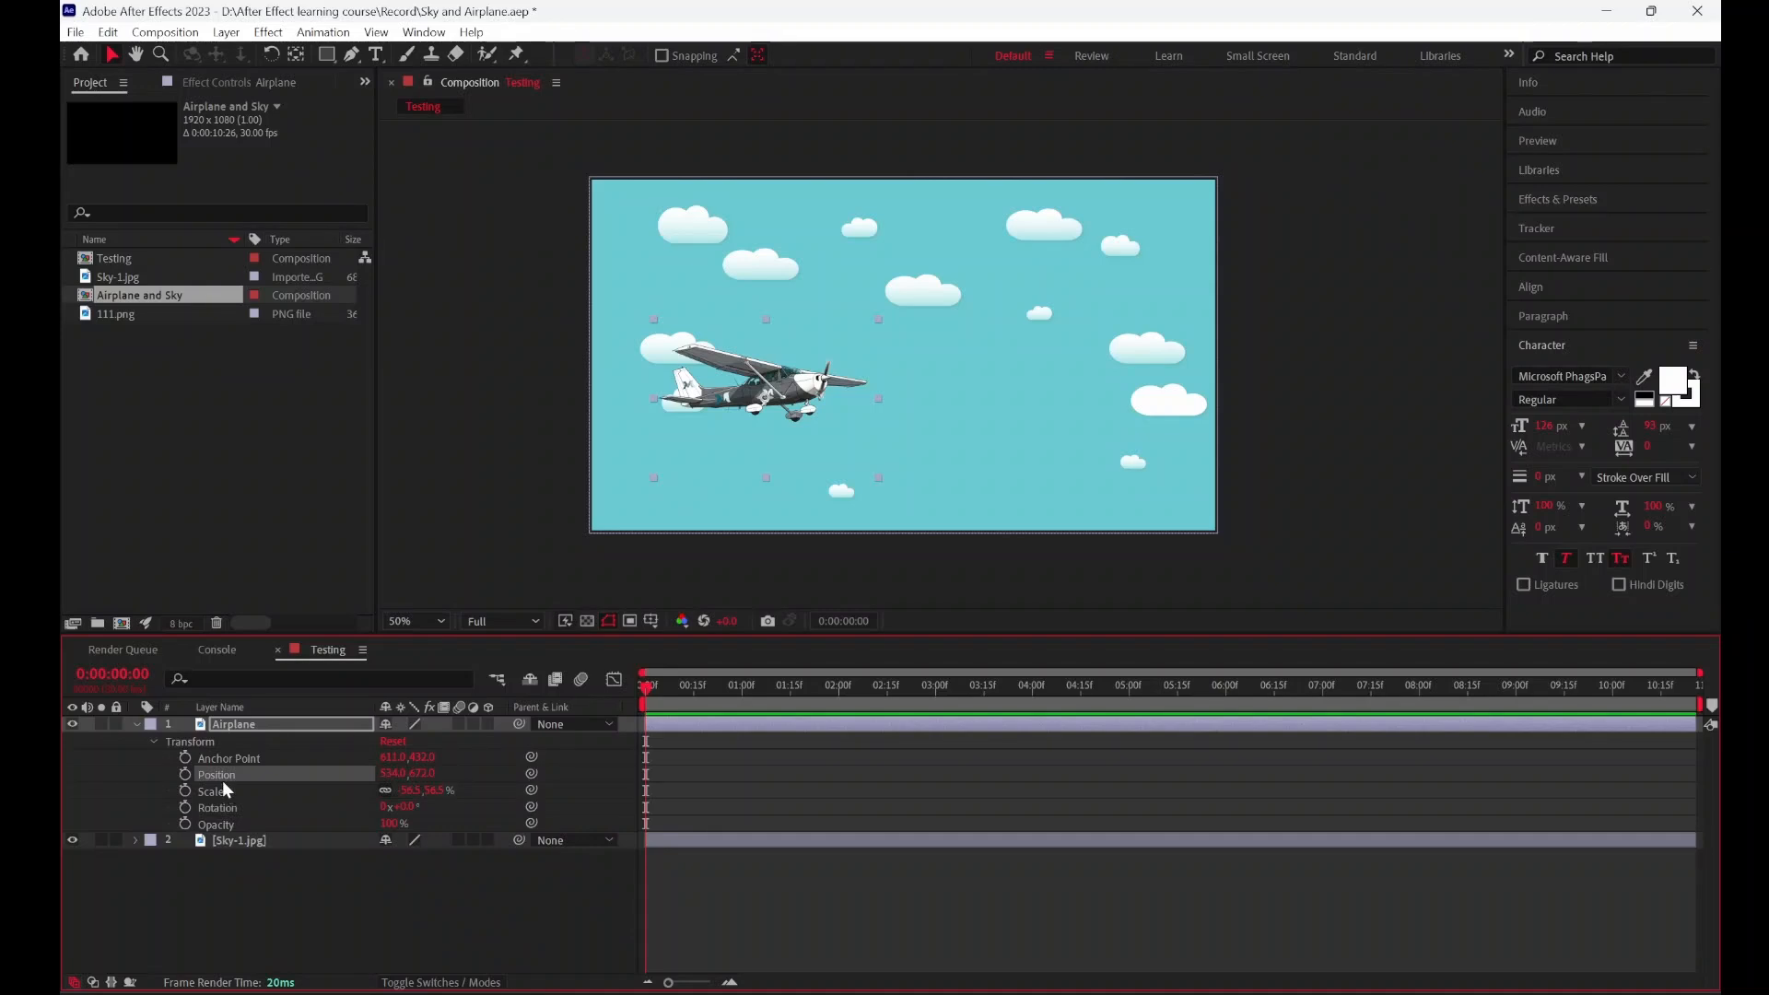
pyautogui.click(220, 791)
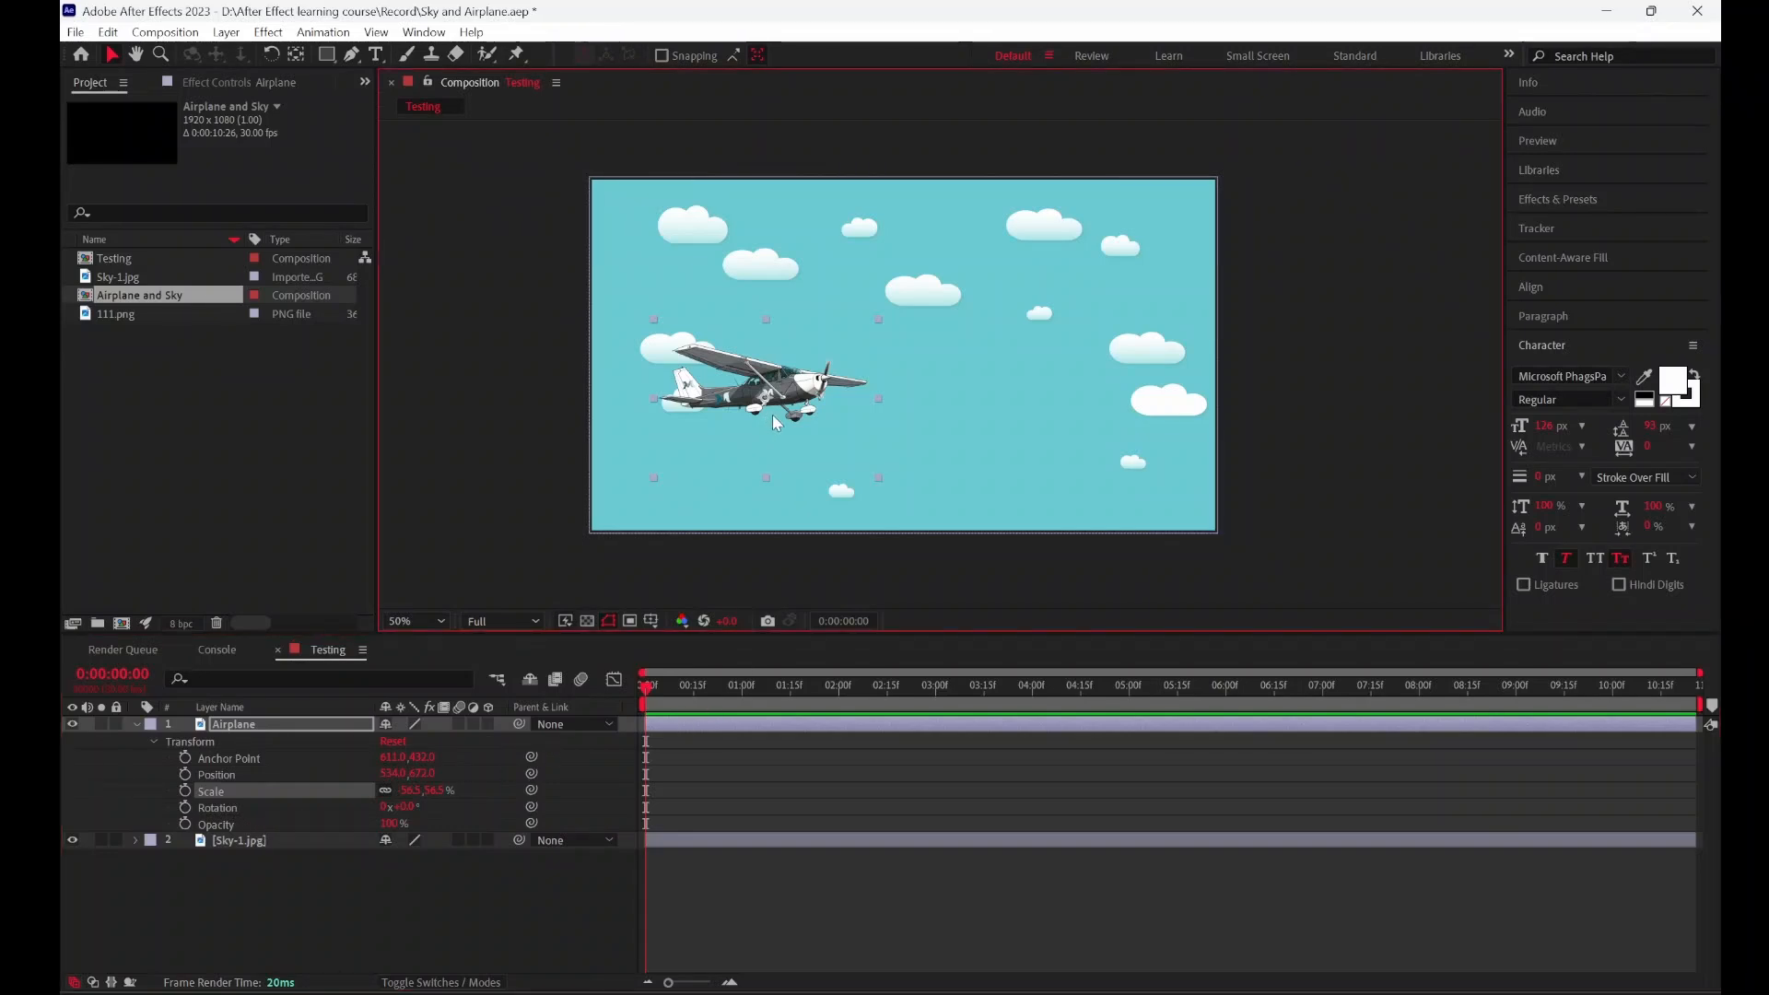
pyautogui.moveTo(802, 394); pyautogui.dragTo(769, 412)
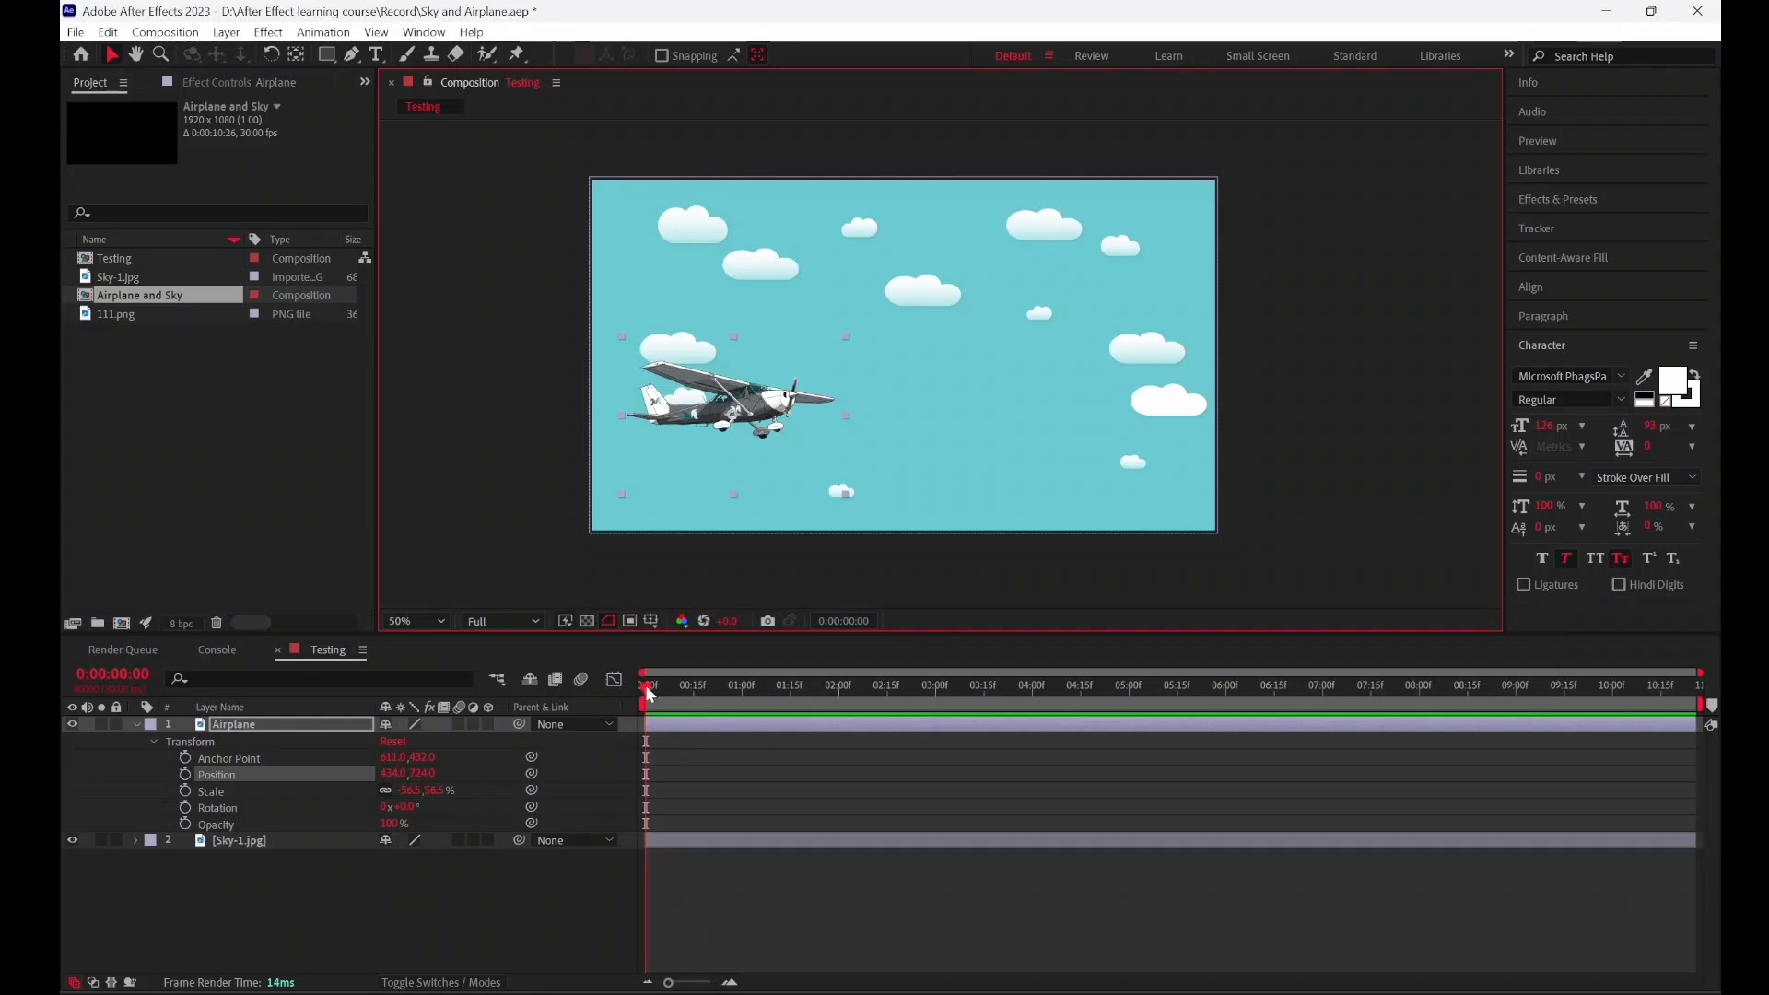
pyautogui.moveTo(645, 684)
pyautogui.mouseDown()
pyautogui.moveTo(726, 701)
pyautogui.moveTo(650, 690)
pyautogui.mouseUp()
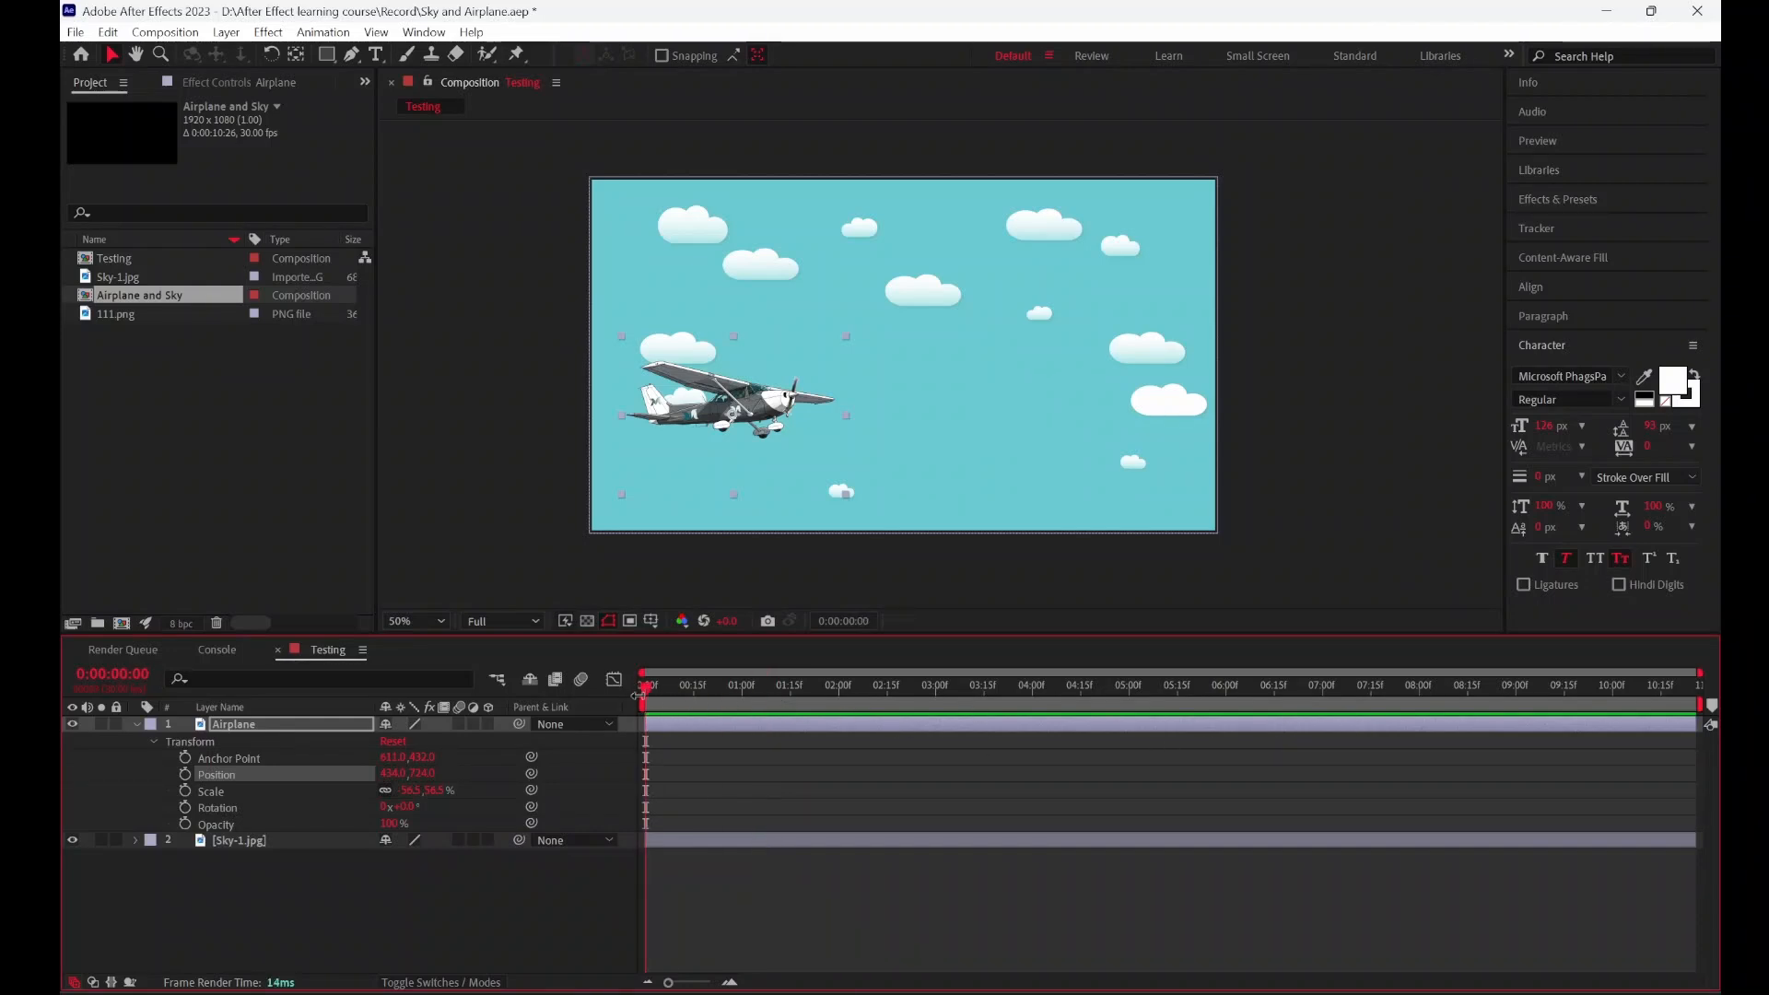
pyautogui.moveTo(646, 698)
pyautogui.mouseDown()
pyautogui.moveTo(1446, 726)
pyautogui.moveTo(1124, 684)
pyautogui.moveTo(1179, 710)
pyautogui.moveTo(1141, 684)
pyautogui.moveTo(649, 700)
pyautogui.mouseUp()
pyautogui.click(185, 775)
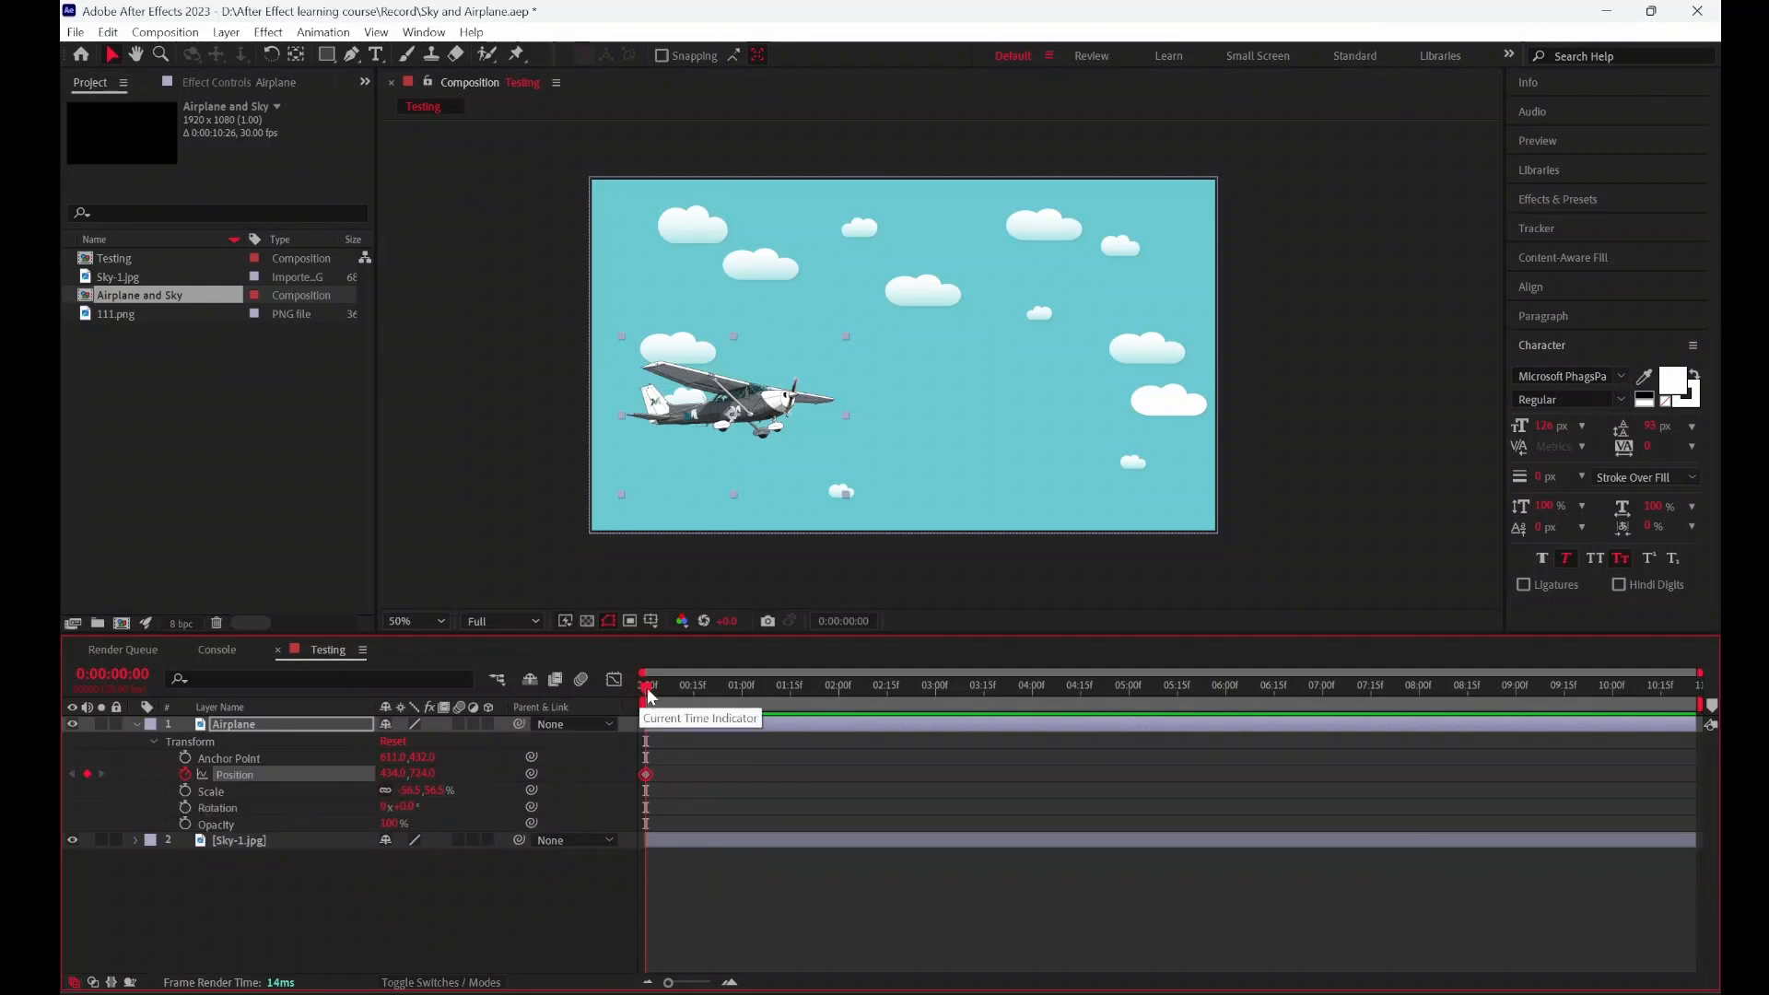
# Step: At 0:00:05:00, move the airplane horizontally across the sky to about 1542, 724 to add a second Position keyframe
pyautogui.moveTo(645, 688); pyautogui.dragTo(725, 702)
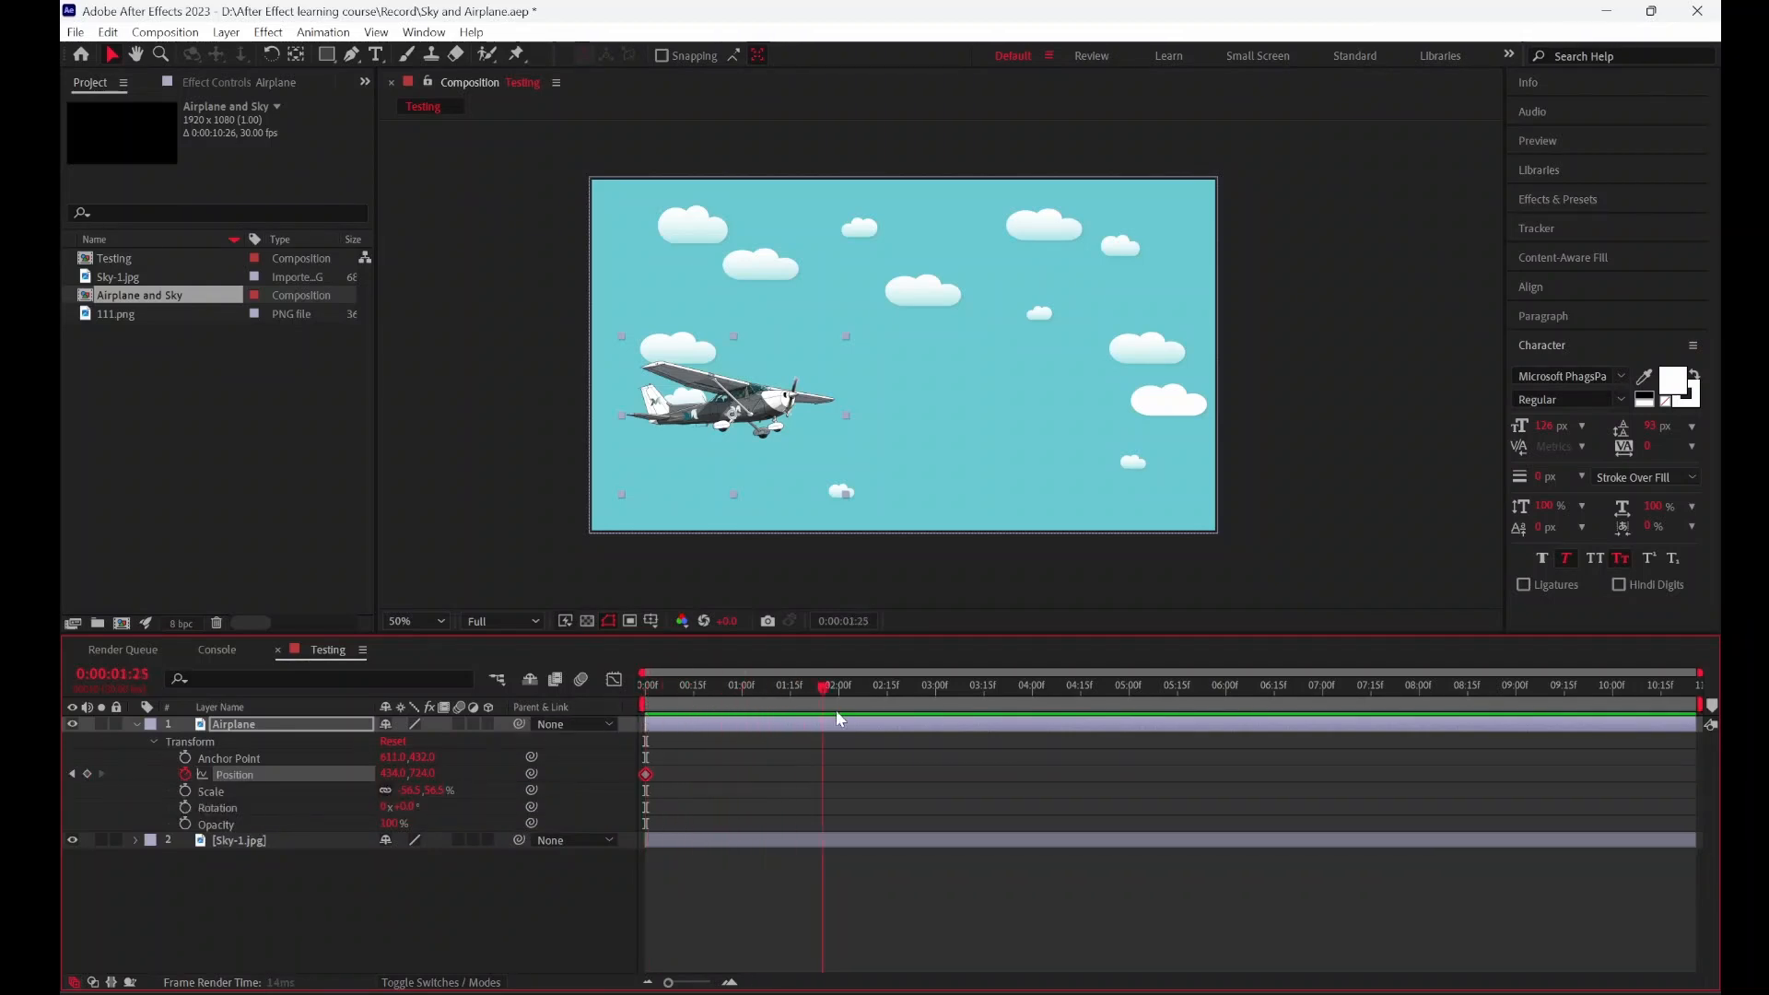
pyautogui.moveTo(938, 721); pyautogui.dragTo(1129, 725)
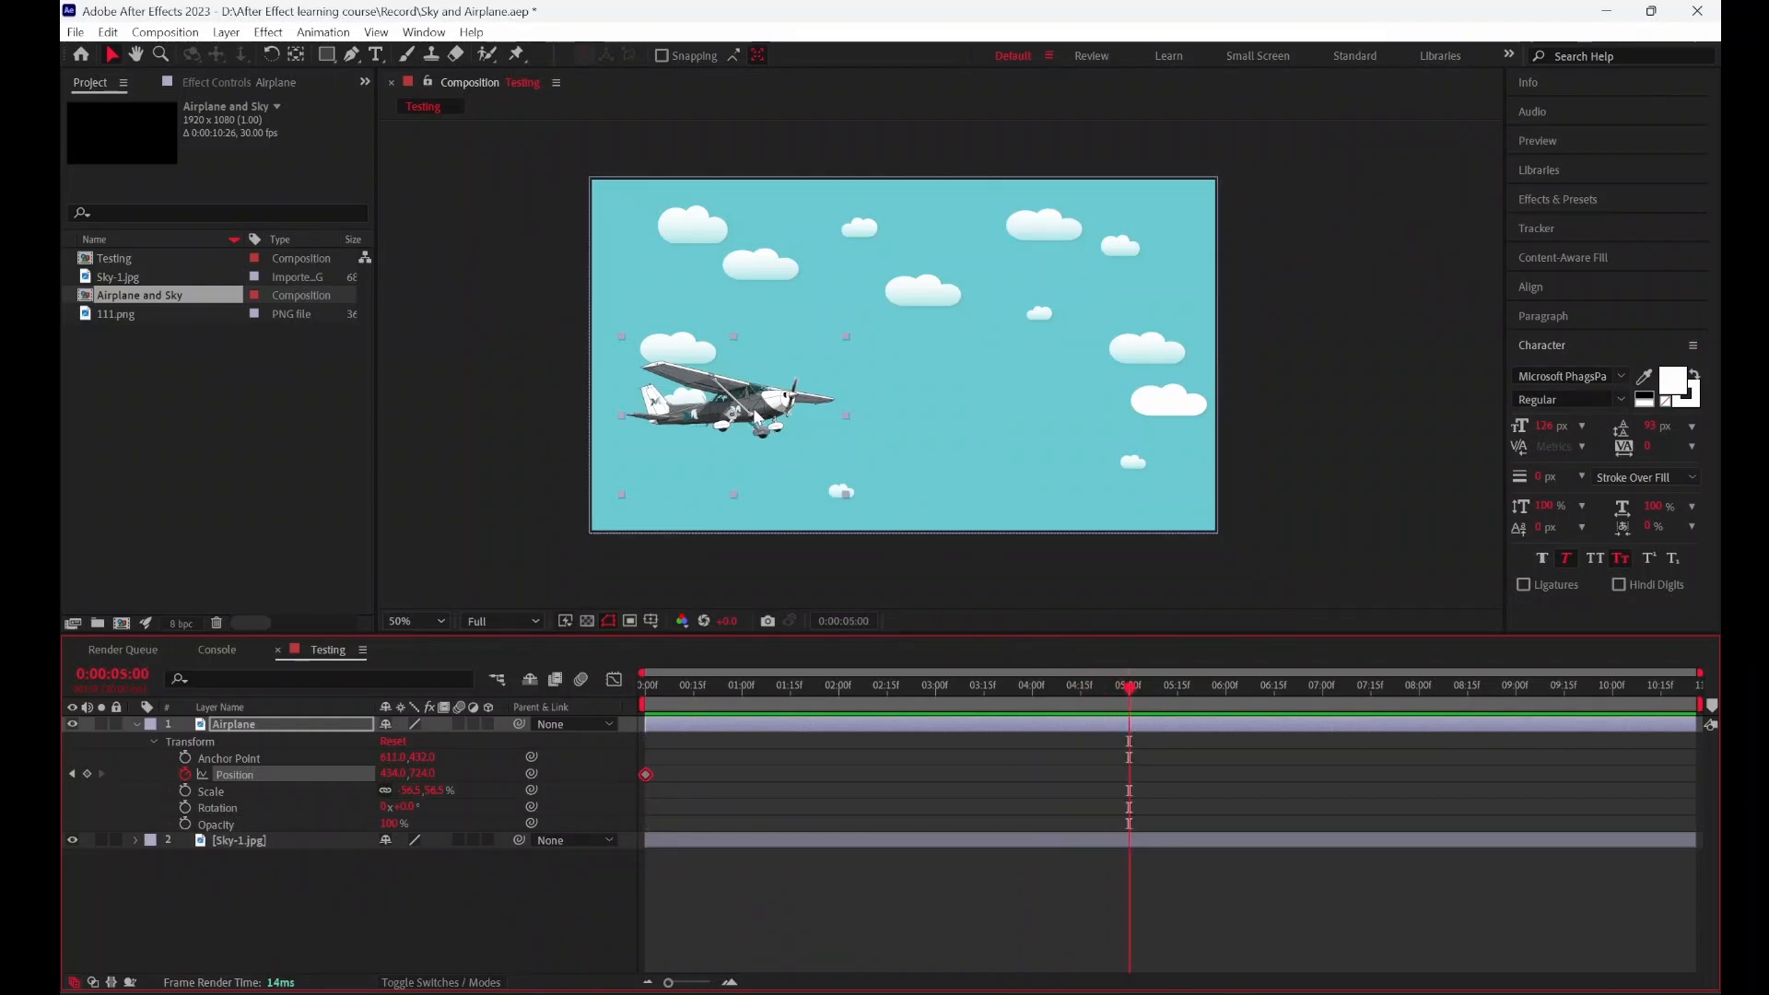
pyautogui.moveTo(756, 416); pyautogui.dragTo(1123, 414)
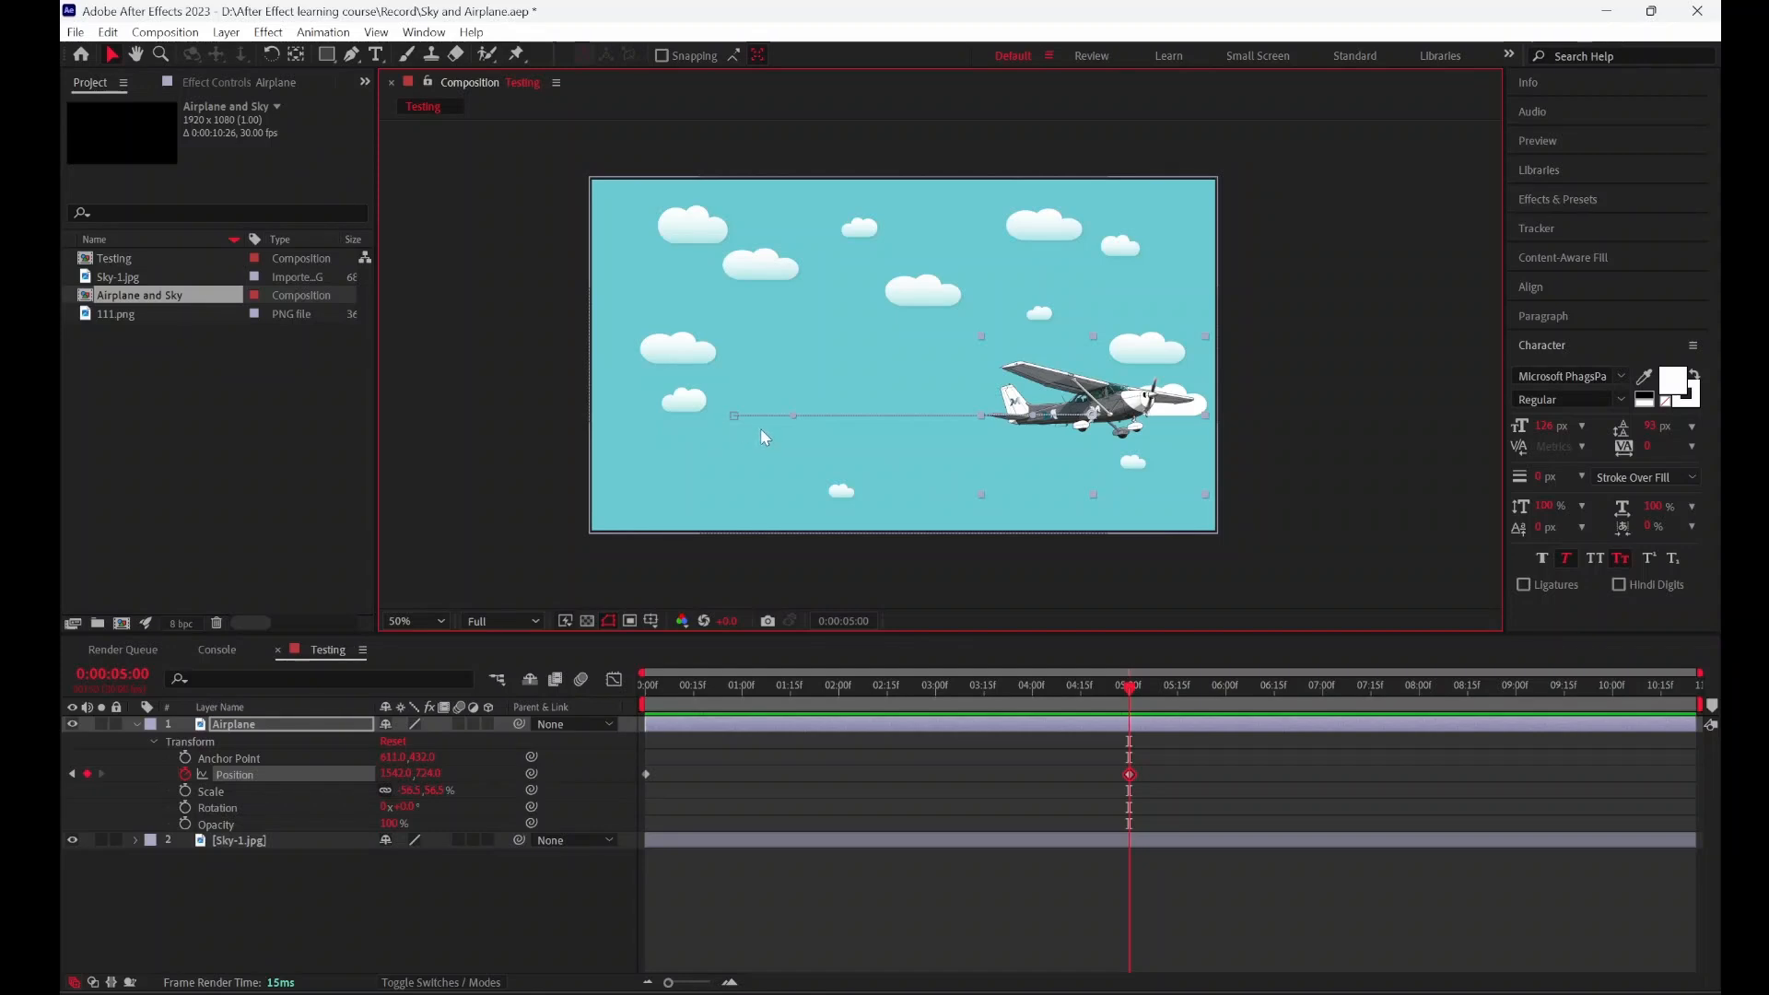
# Step: Examine the airplane's motion path up close, from its starting point to its end point
pyautogui.press('.')
pyautogui.scroll(1, 743, 486)
pyautogui.moveTo(760, 507); pyautogui.dragTo(811, 529)
pyautogui.scroll(2, 767, 517)
pyautogui.scroll(-3, 971, 466)
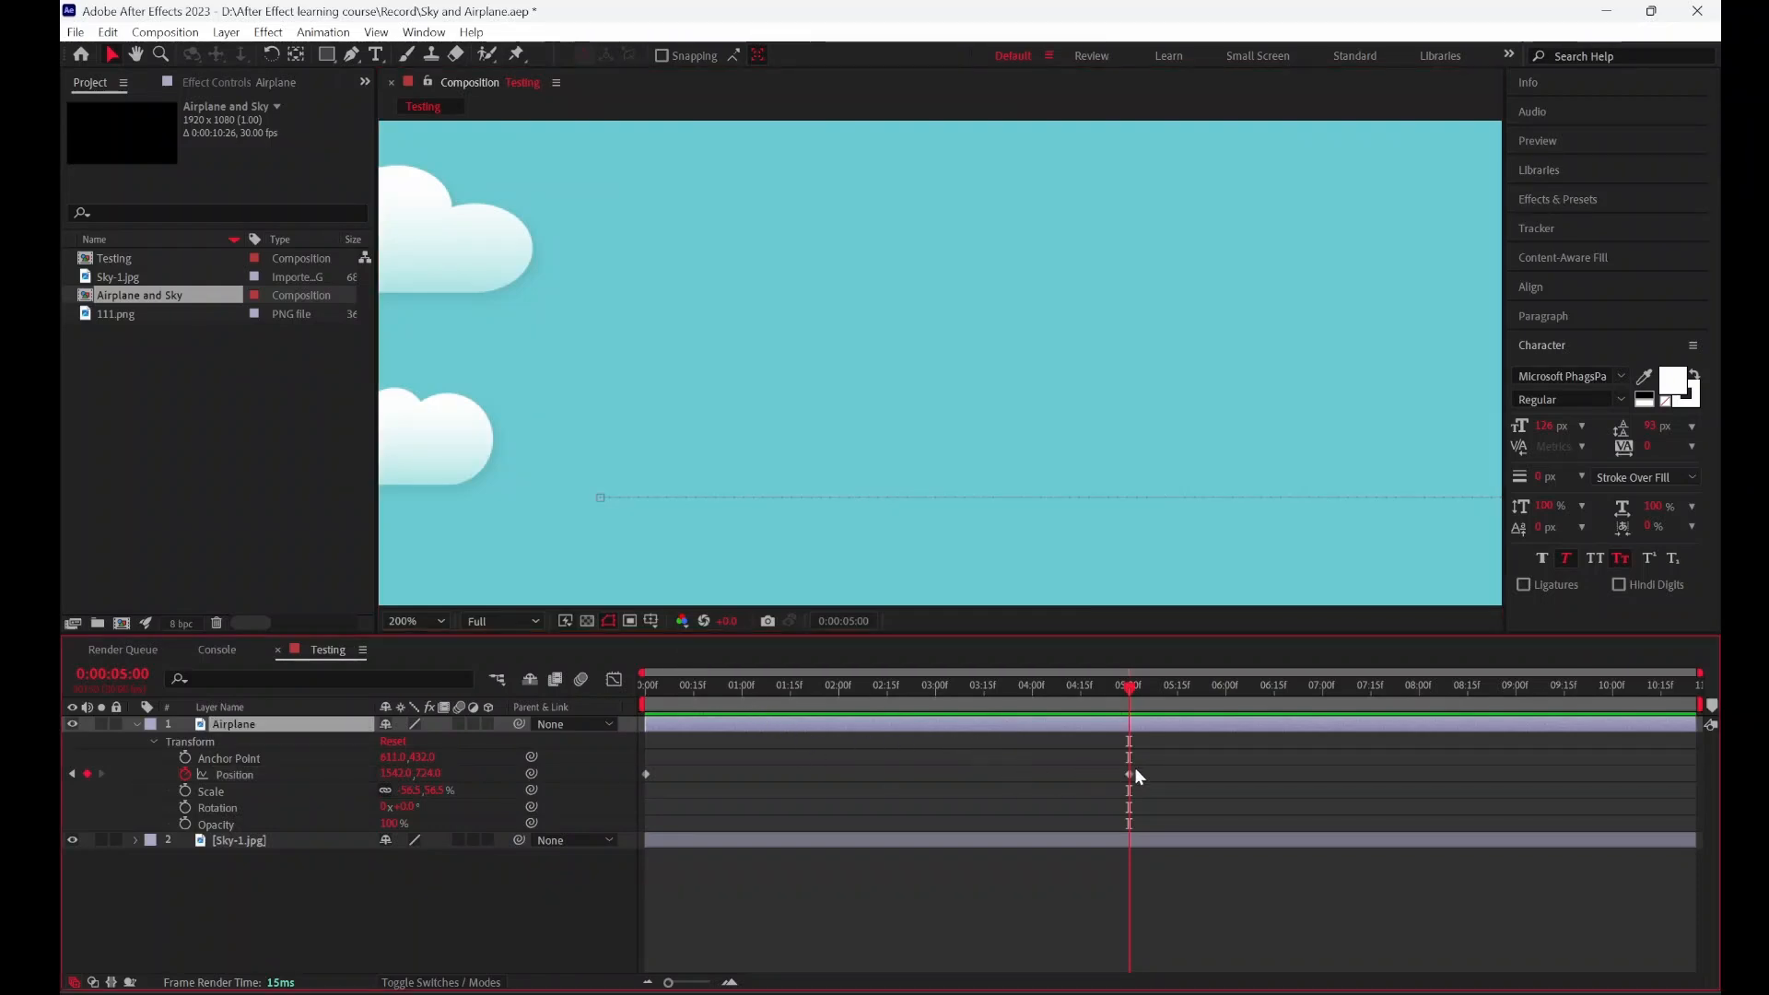
pyautogui.scroll(-2, 842, 501)
pyautogui.scroll(2, 496, 471)
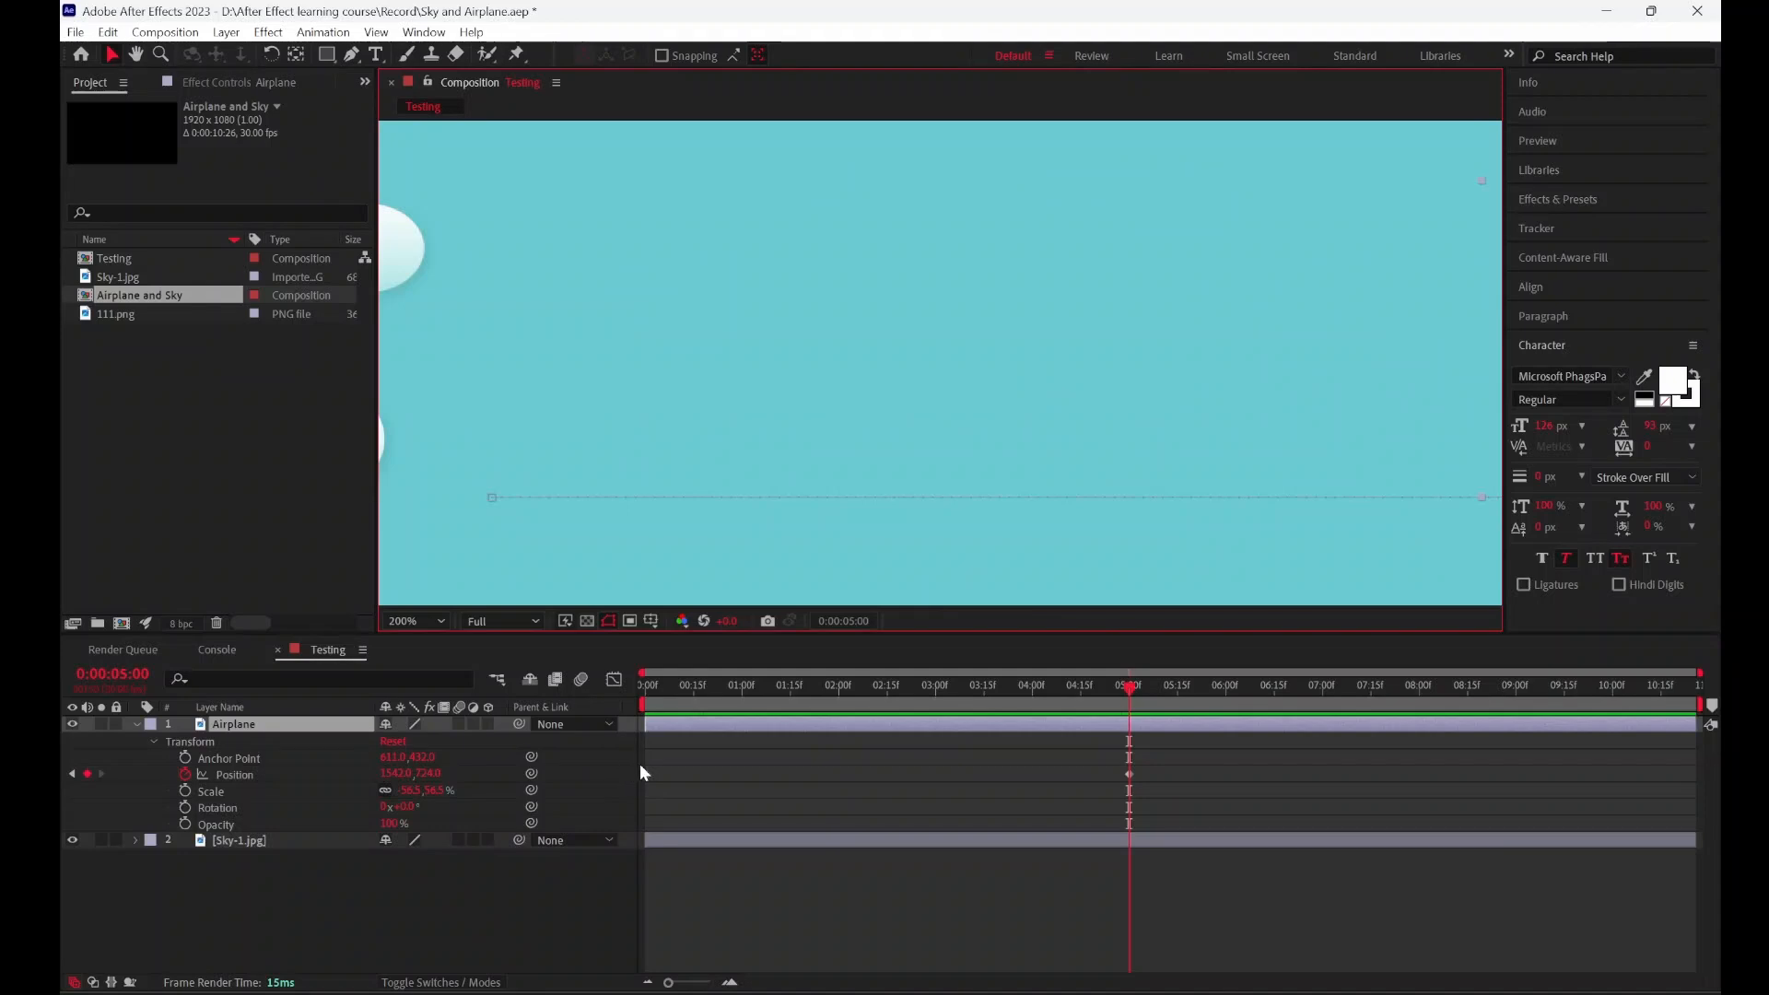
pyautogui.moveTo(628, 556); pyautogui.dragTo(738, 481)
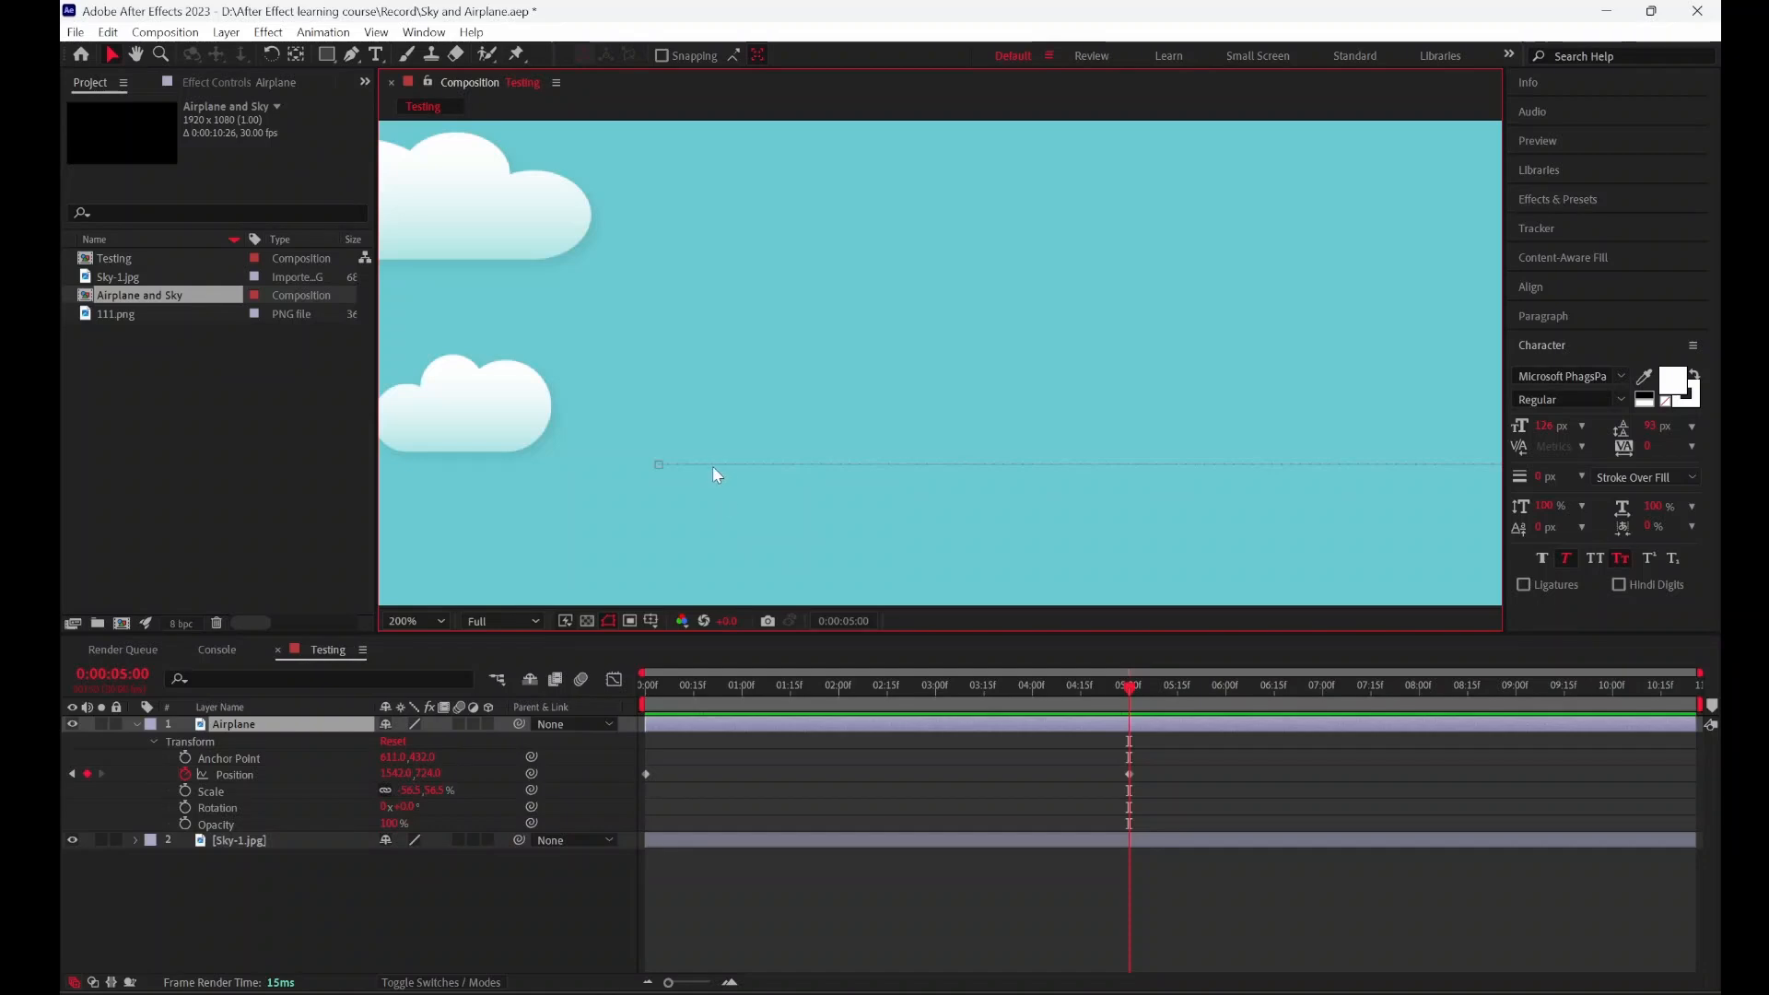
pyautogui.click(908, 644)
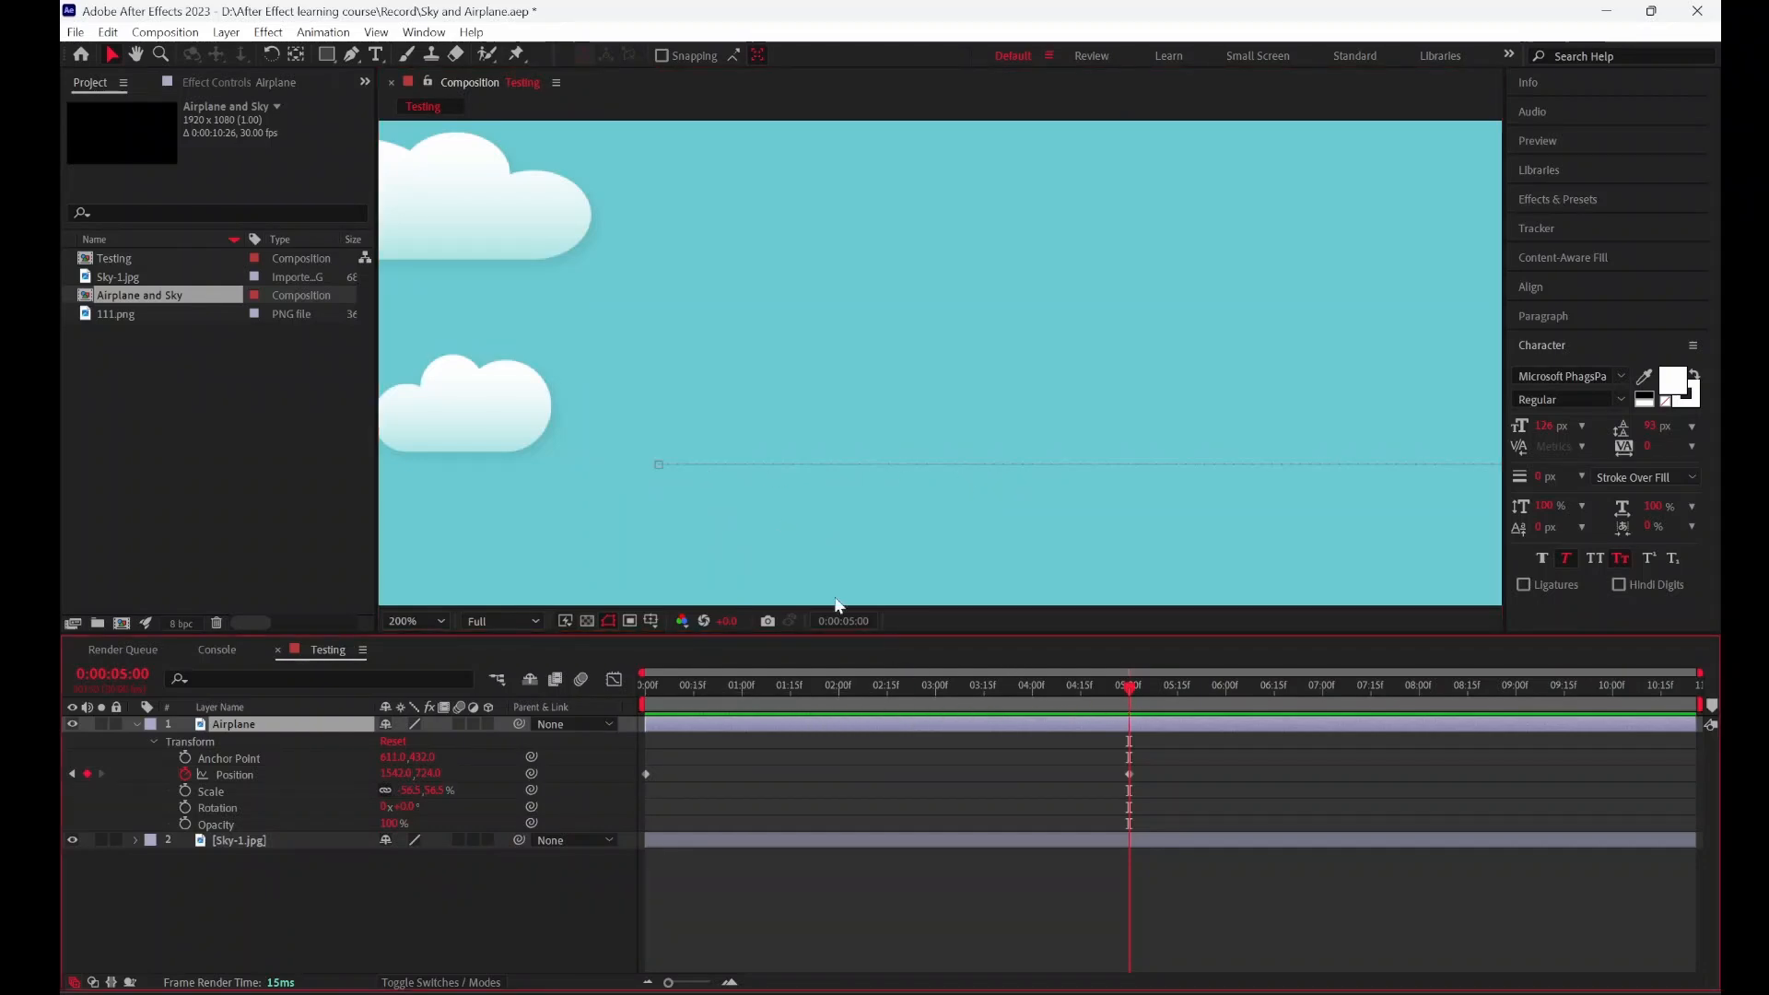
pyautogui.scroll(-3, 916, 488)
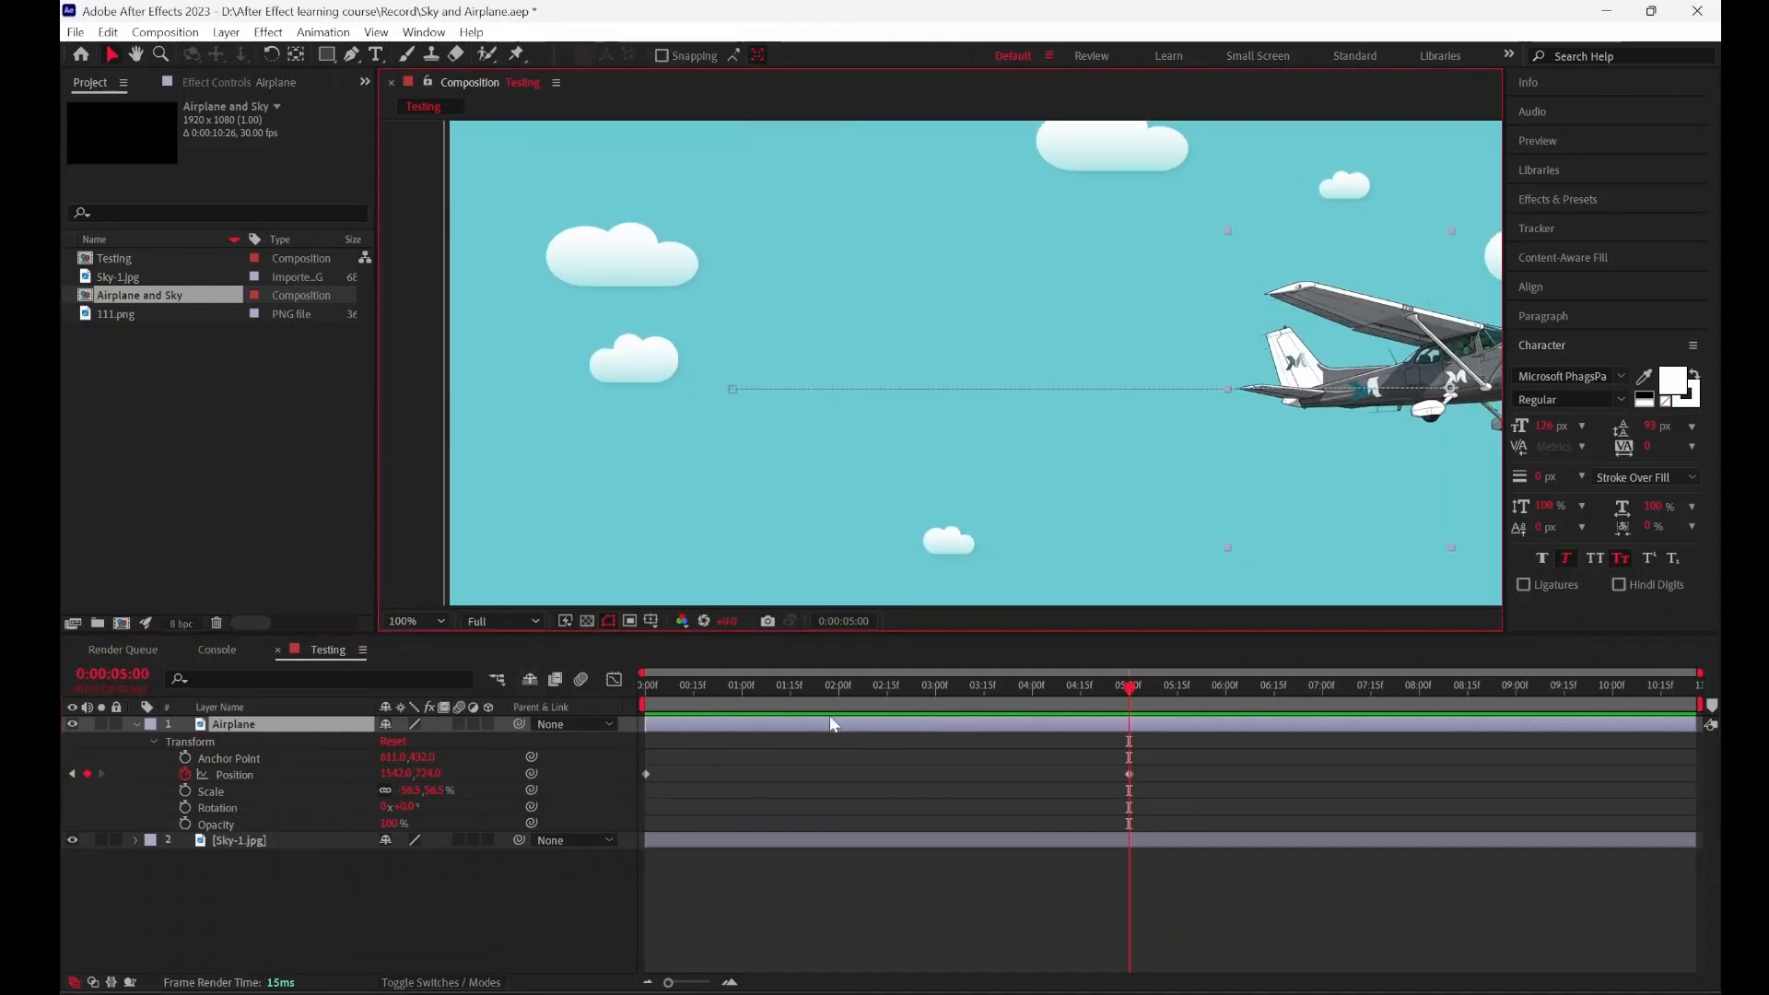
pyautogui.moveTo(977, 469); pyautogui.dragTo(715, 450)
pyautogui.scroll(-1, 1027, 420)
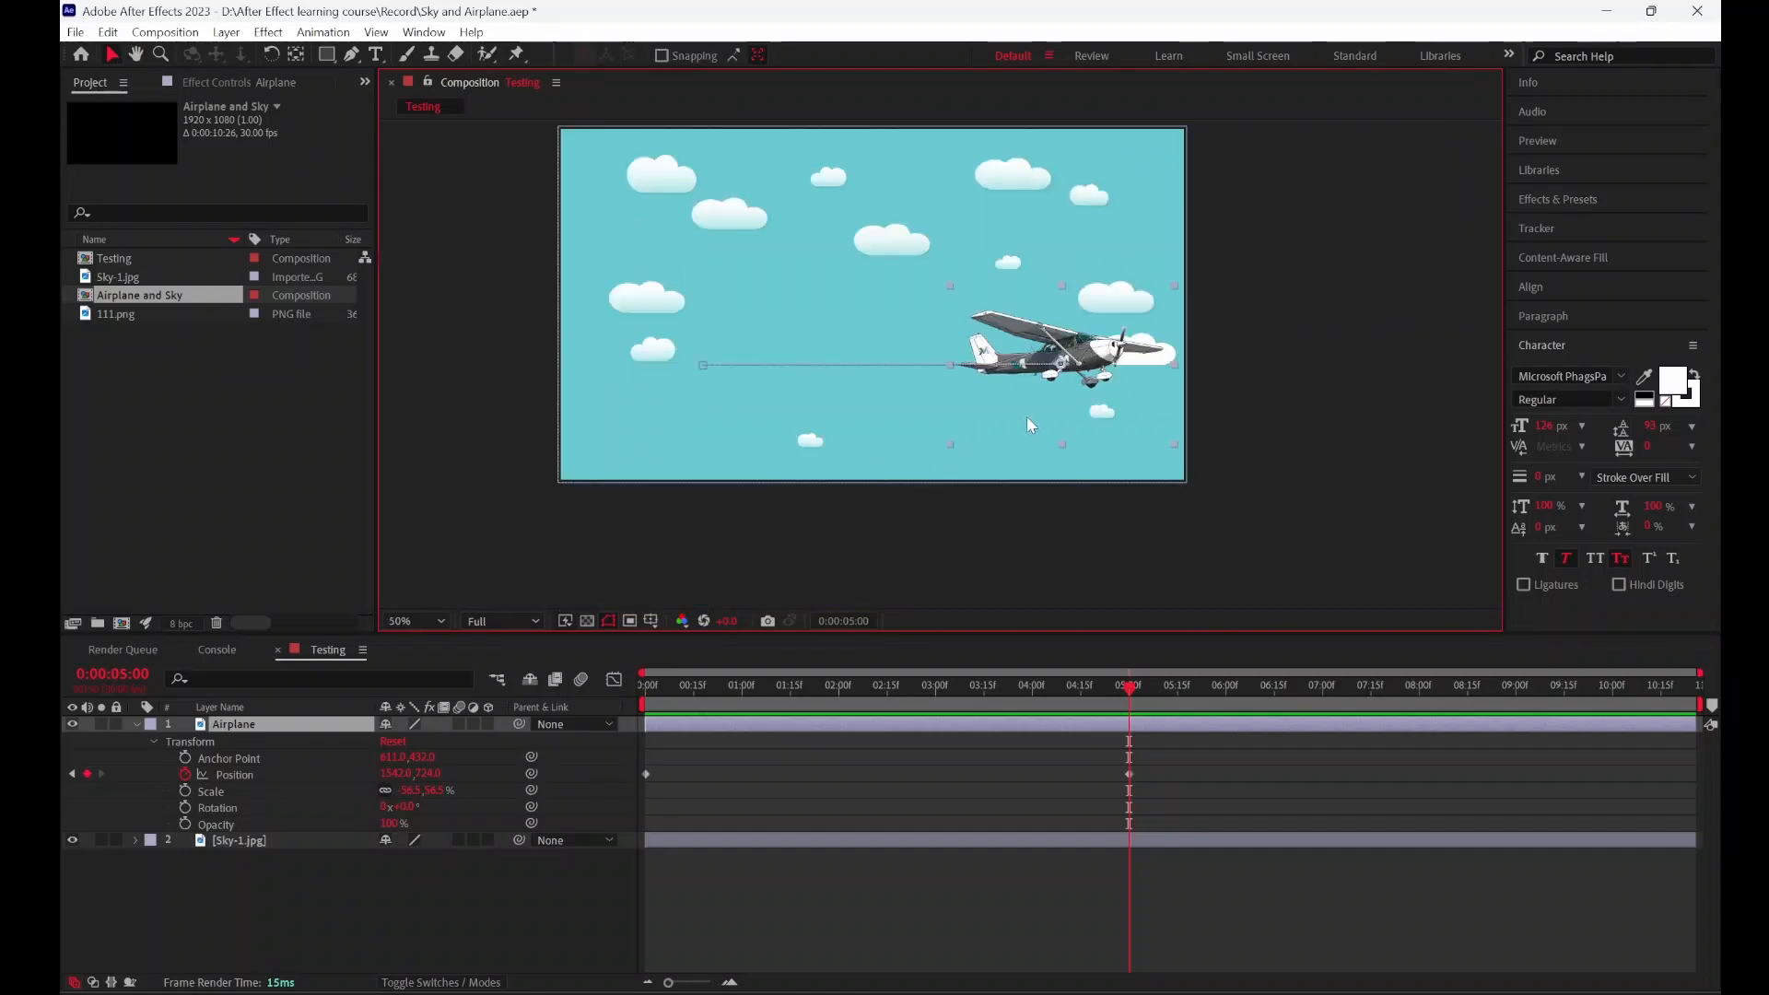
pyautogui.moveTo(1028, 421); pyautogui.dragTo(1026, 442)
pyautogui.scroll(1, 1013, 438)
pyautogui.moveTo(465, 420); pyautogui.dragTo(676, 413)
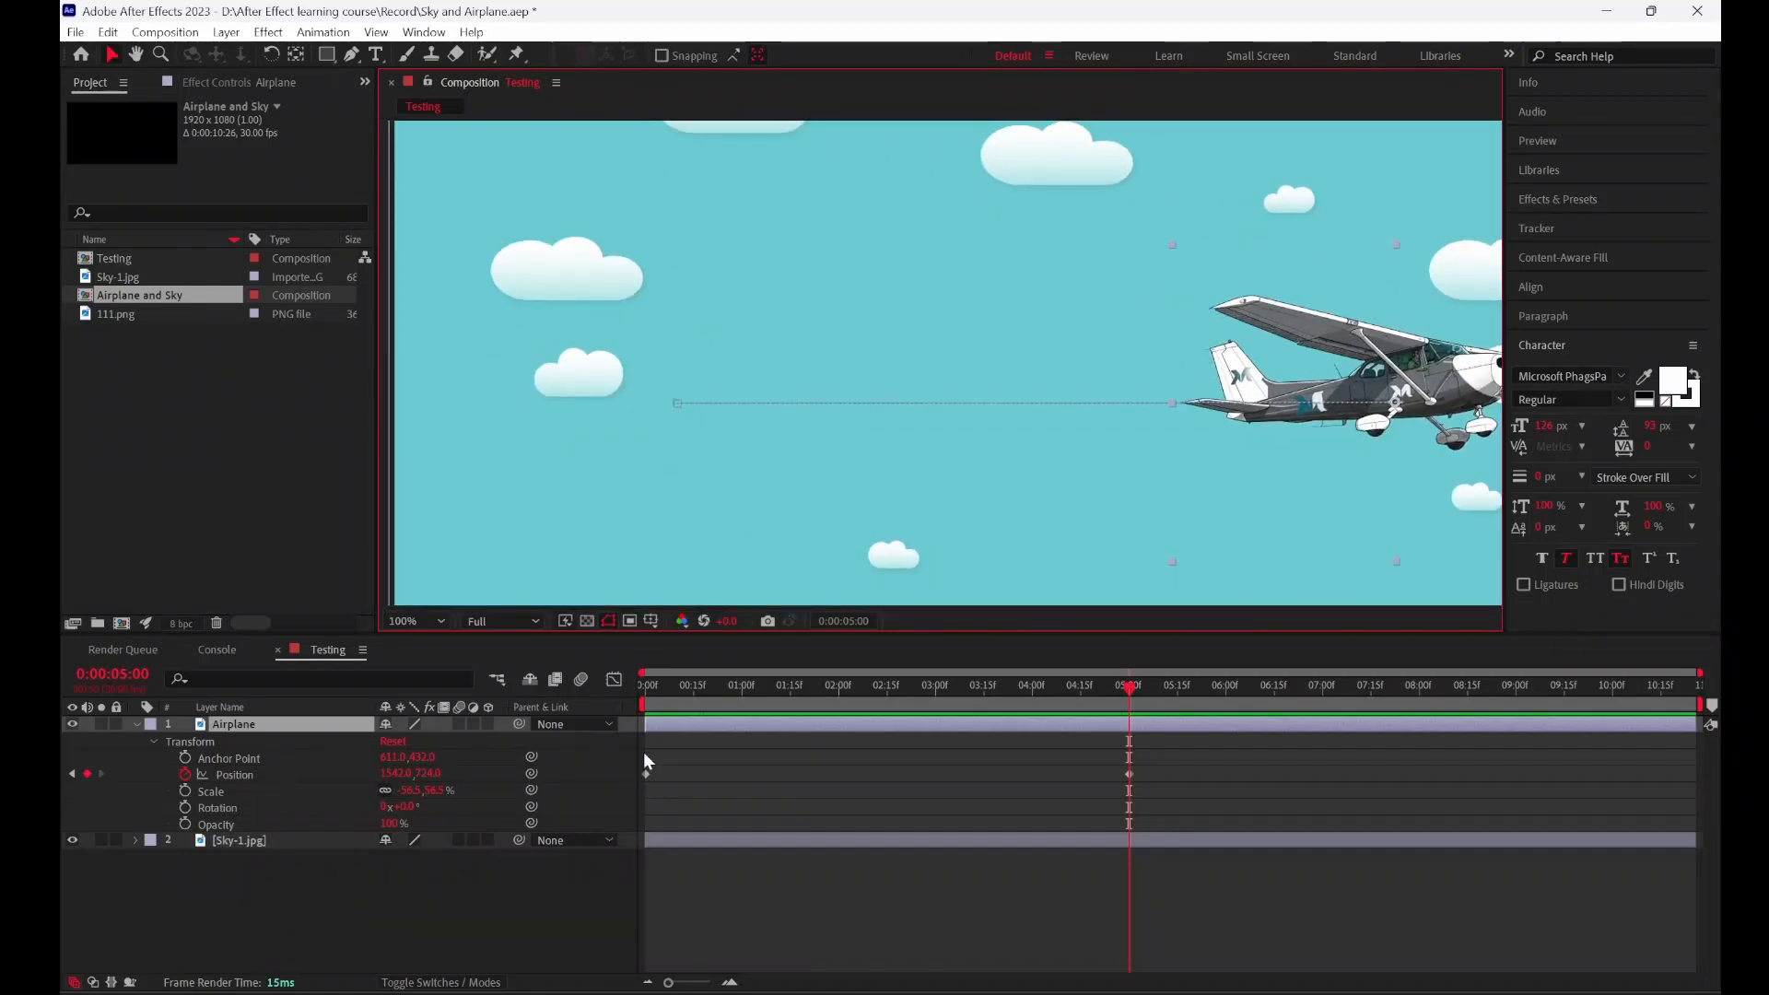
pyautogui.moveTo(1336, 513); pyautogui.dragTo(1131, 506)
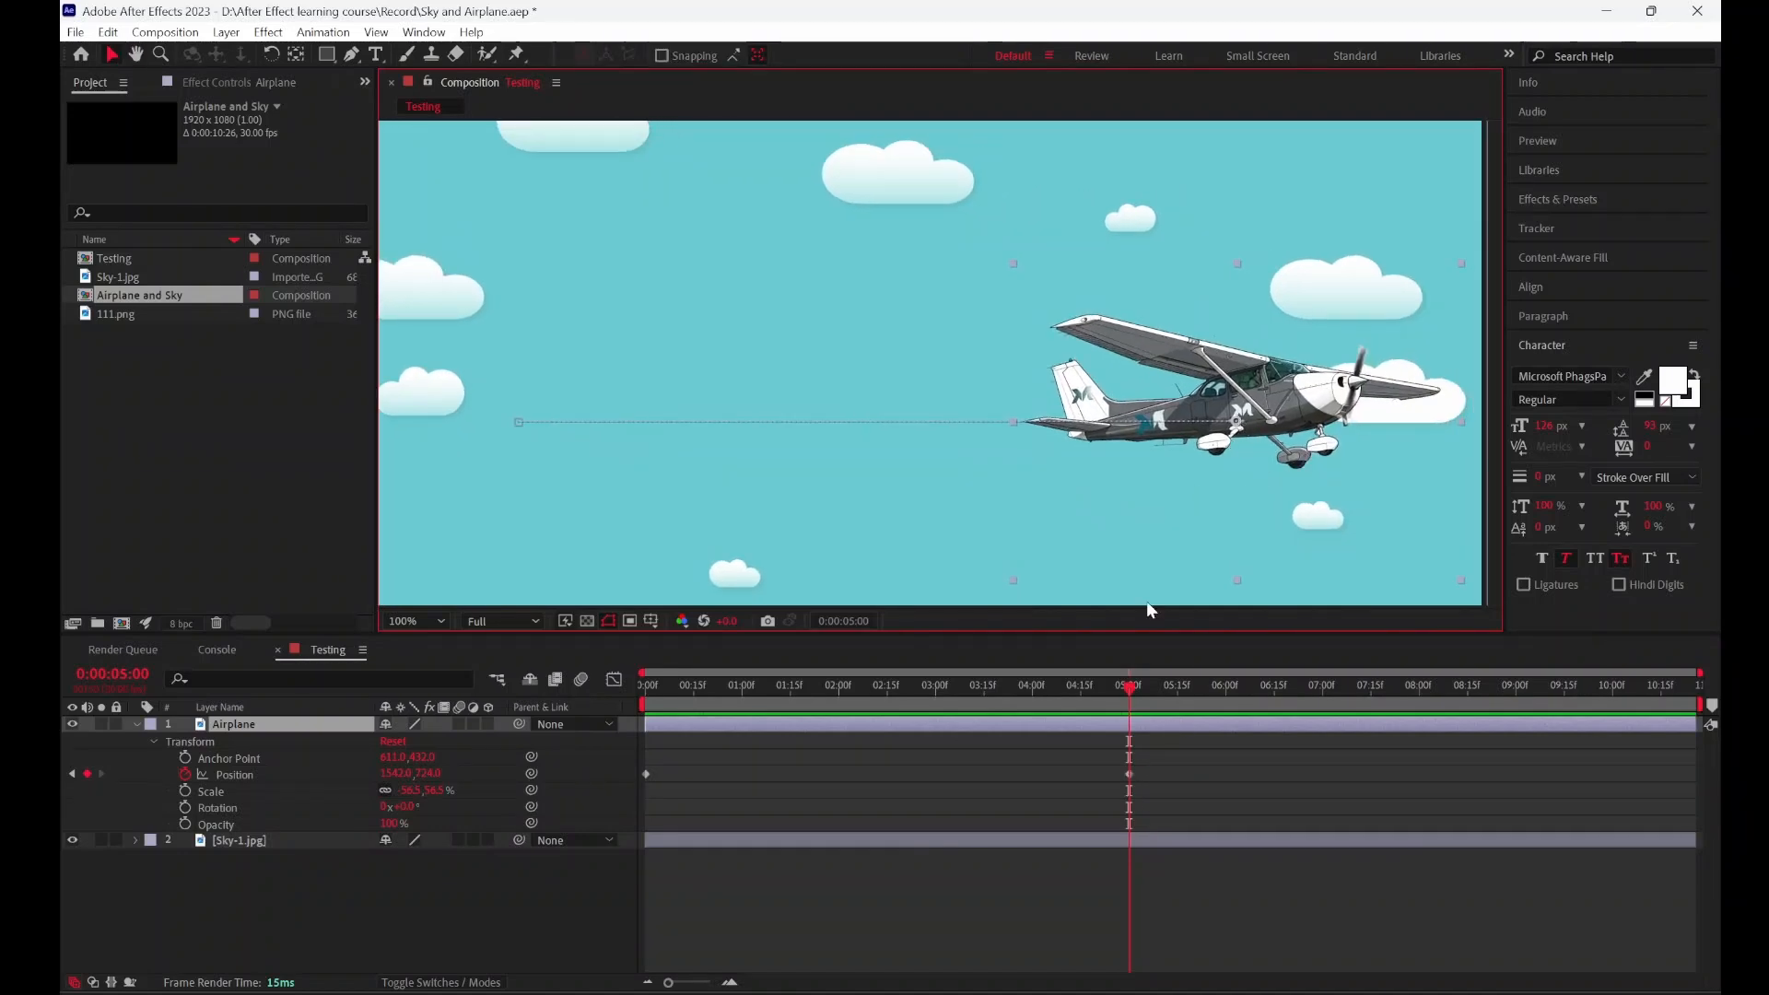
# Step: Return to the start of the timeline with the whole frame in view, show the Preview controls and play the animation
pyautogui.moveTo(1125, 685); pyautogui.dragTo(643, 696)
pyautogui.scroll(-4, 900, 364)
pyautogui.scroll(3, 901, 369)
pyautogui.moveTo(898, 387); pyautogui.dragTo(837, 444)
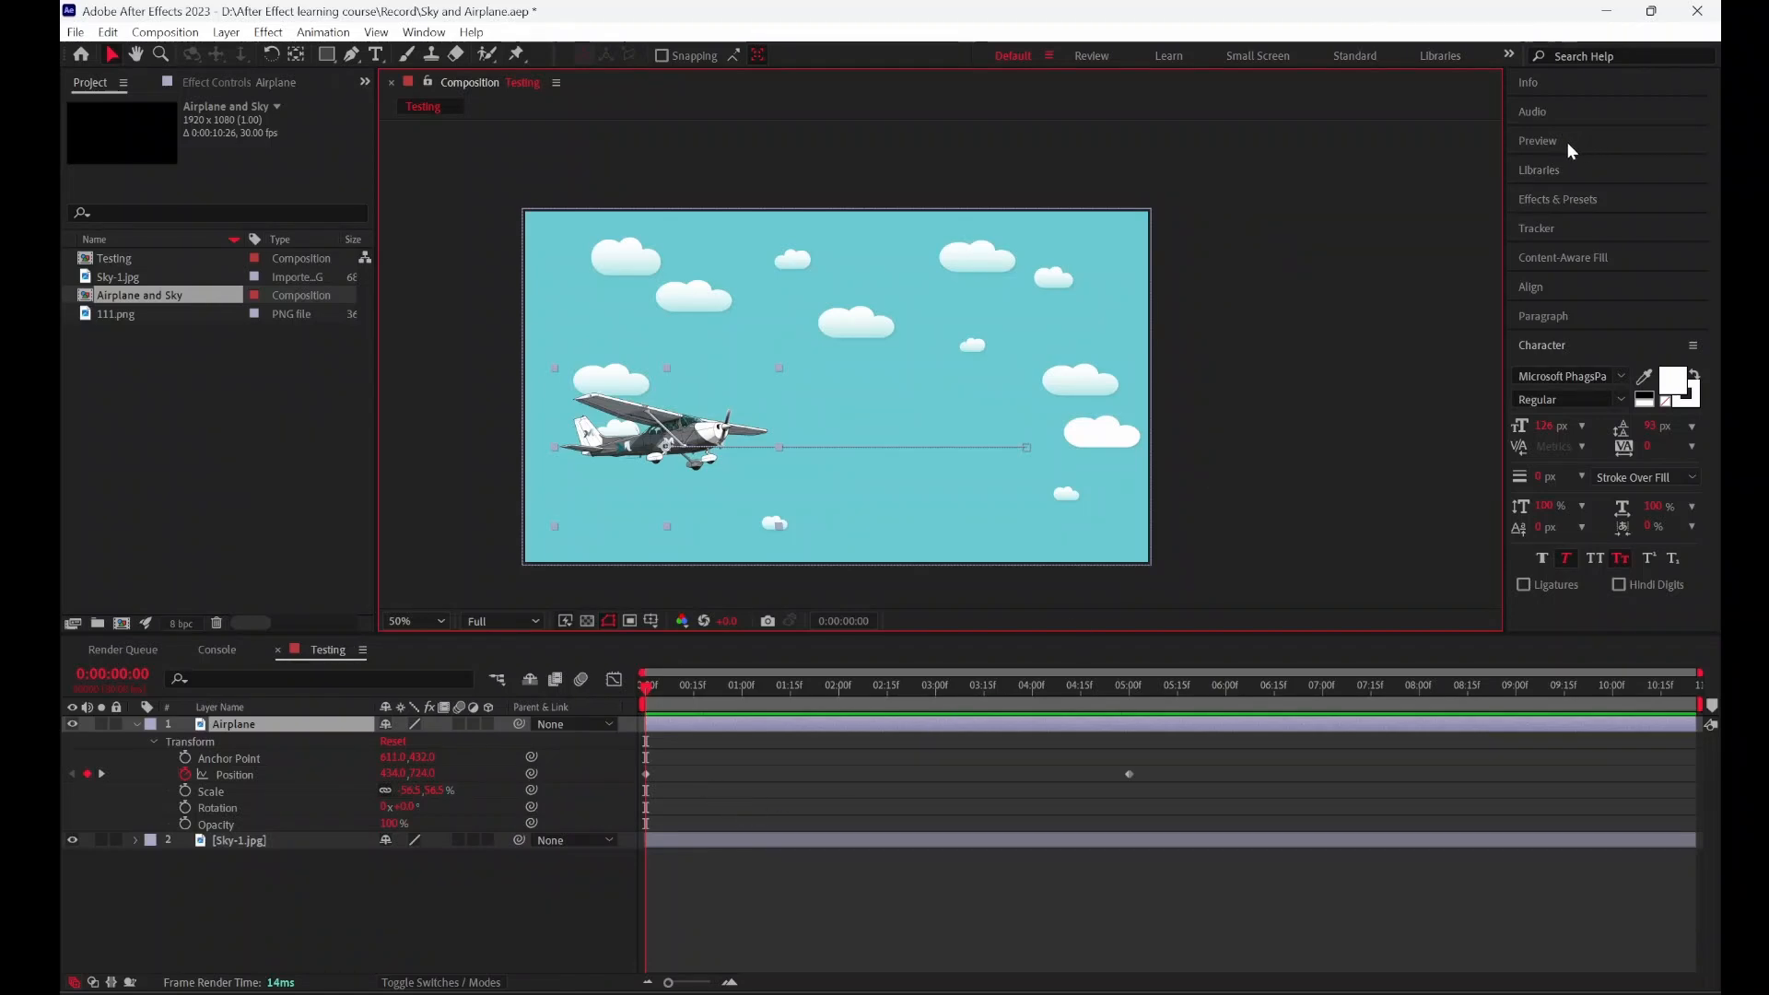
pyautogui.click(1535, 140)
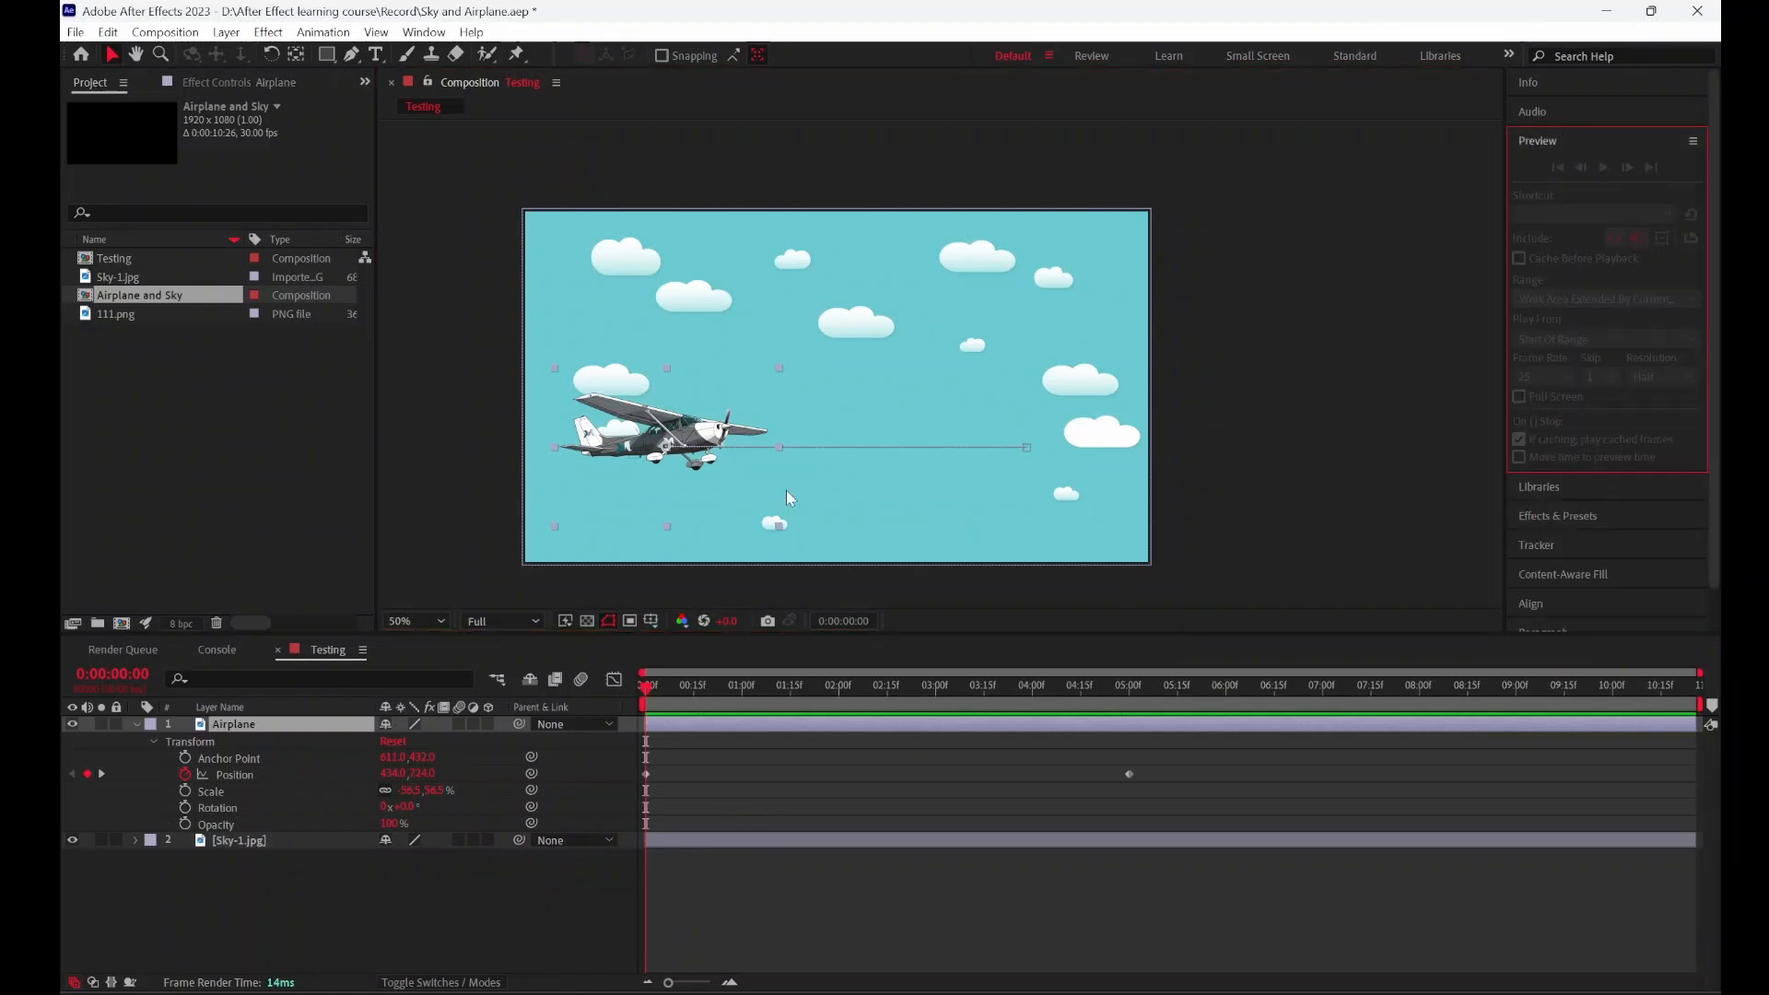
pyautogui.click(765, 739)
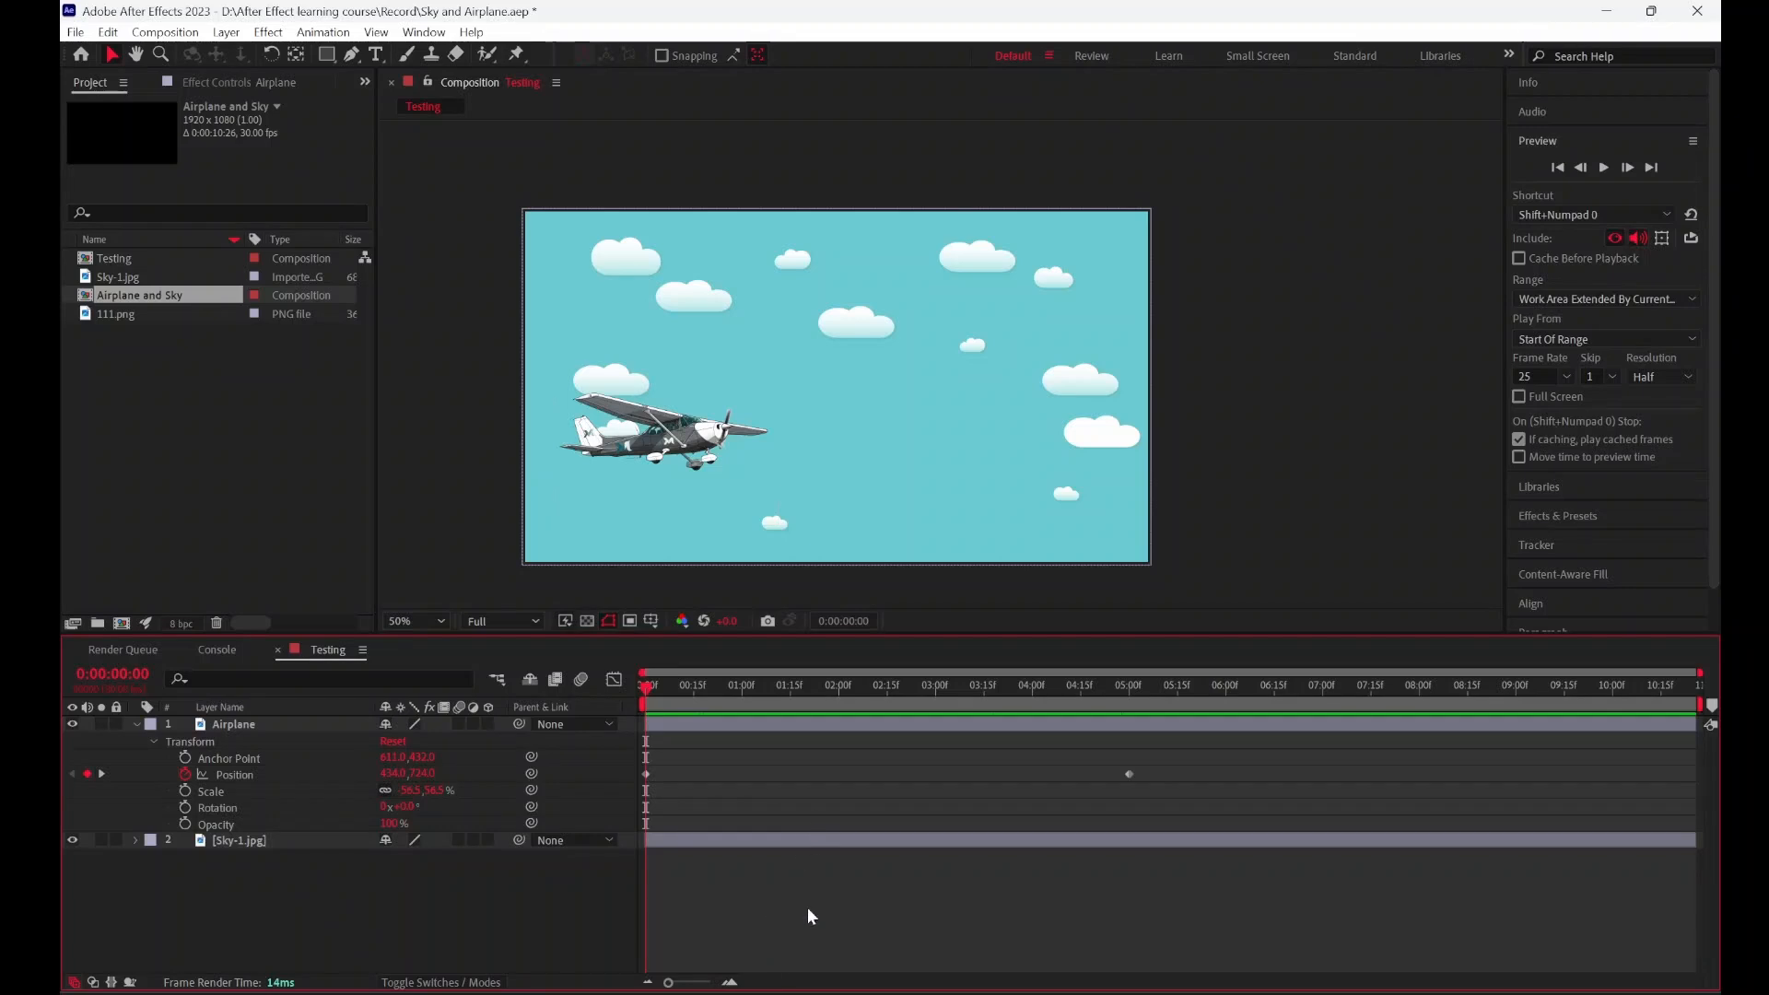
pyautogui.click(1603, 167)
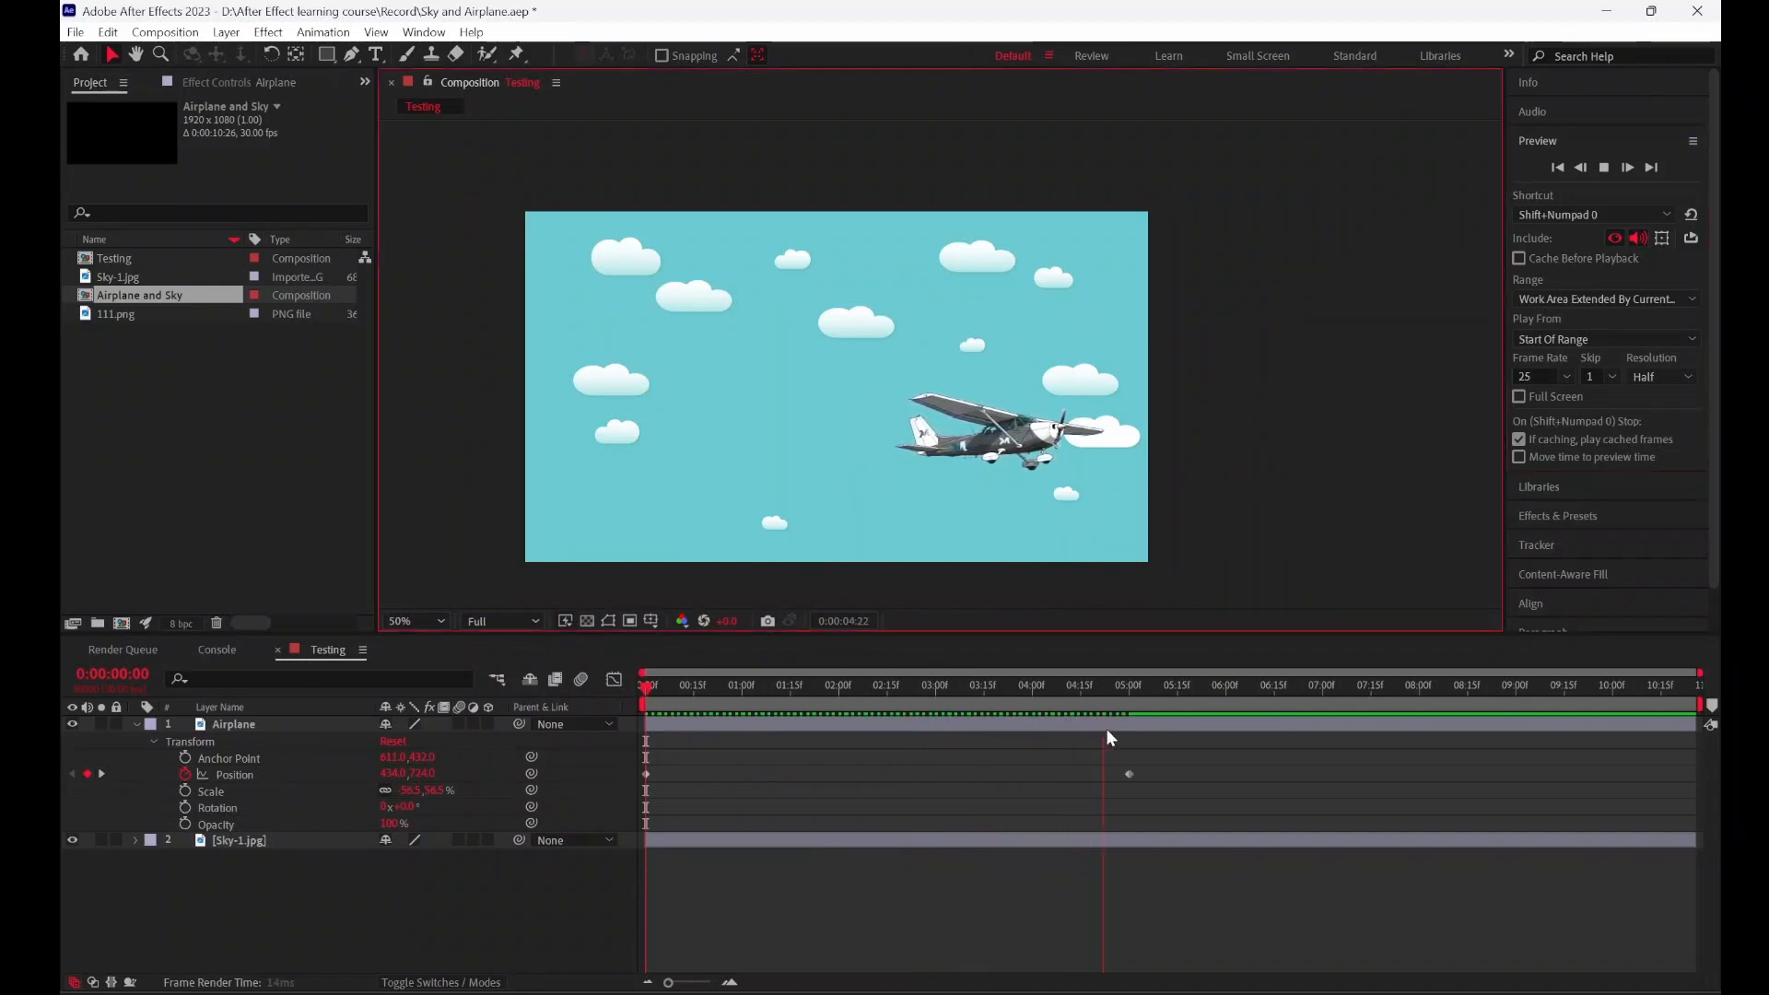
# Step: Replay the airplane's flight from the beginning and scrub the timeline to about 0:00:04:10
pyautogui.moveTo(1099, 691); pyautogui.dragTo(575, 682)
pyautogui.press('space')
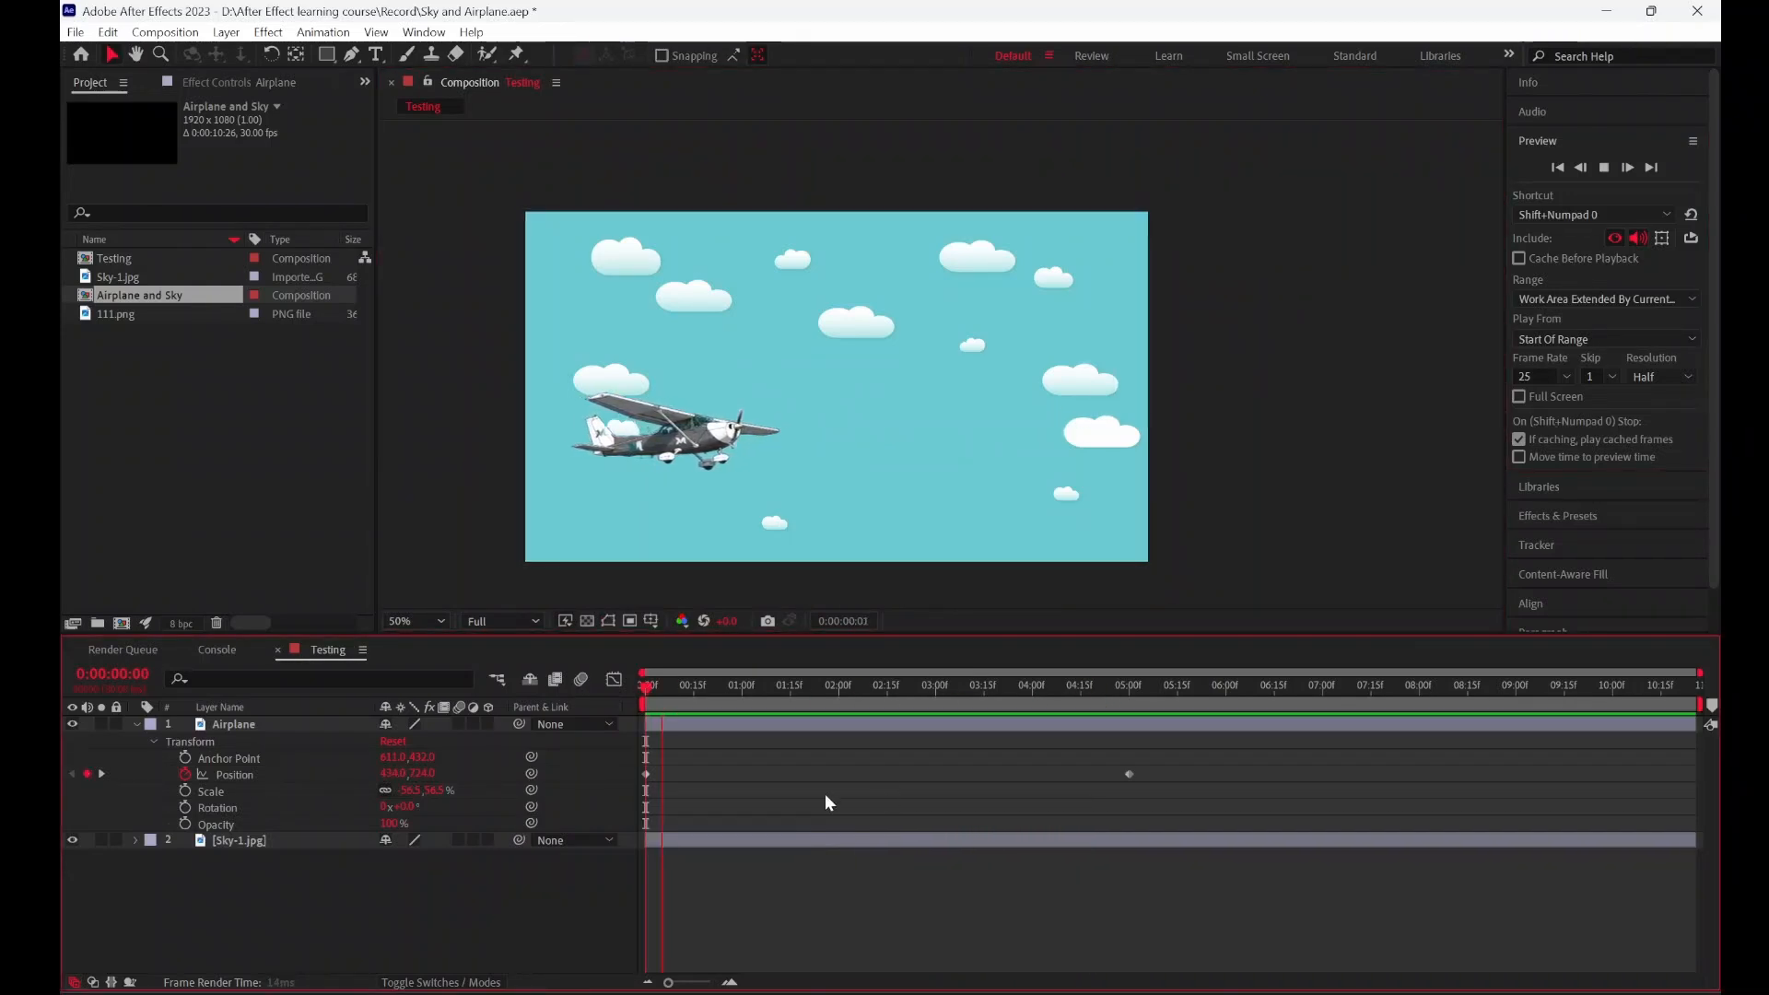
pyautogui.moveTo(777, 691); pyautogui.dragTo(632, 604)
pyautogui.press('space')
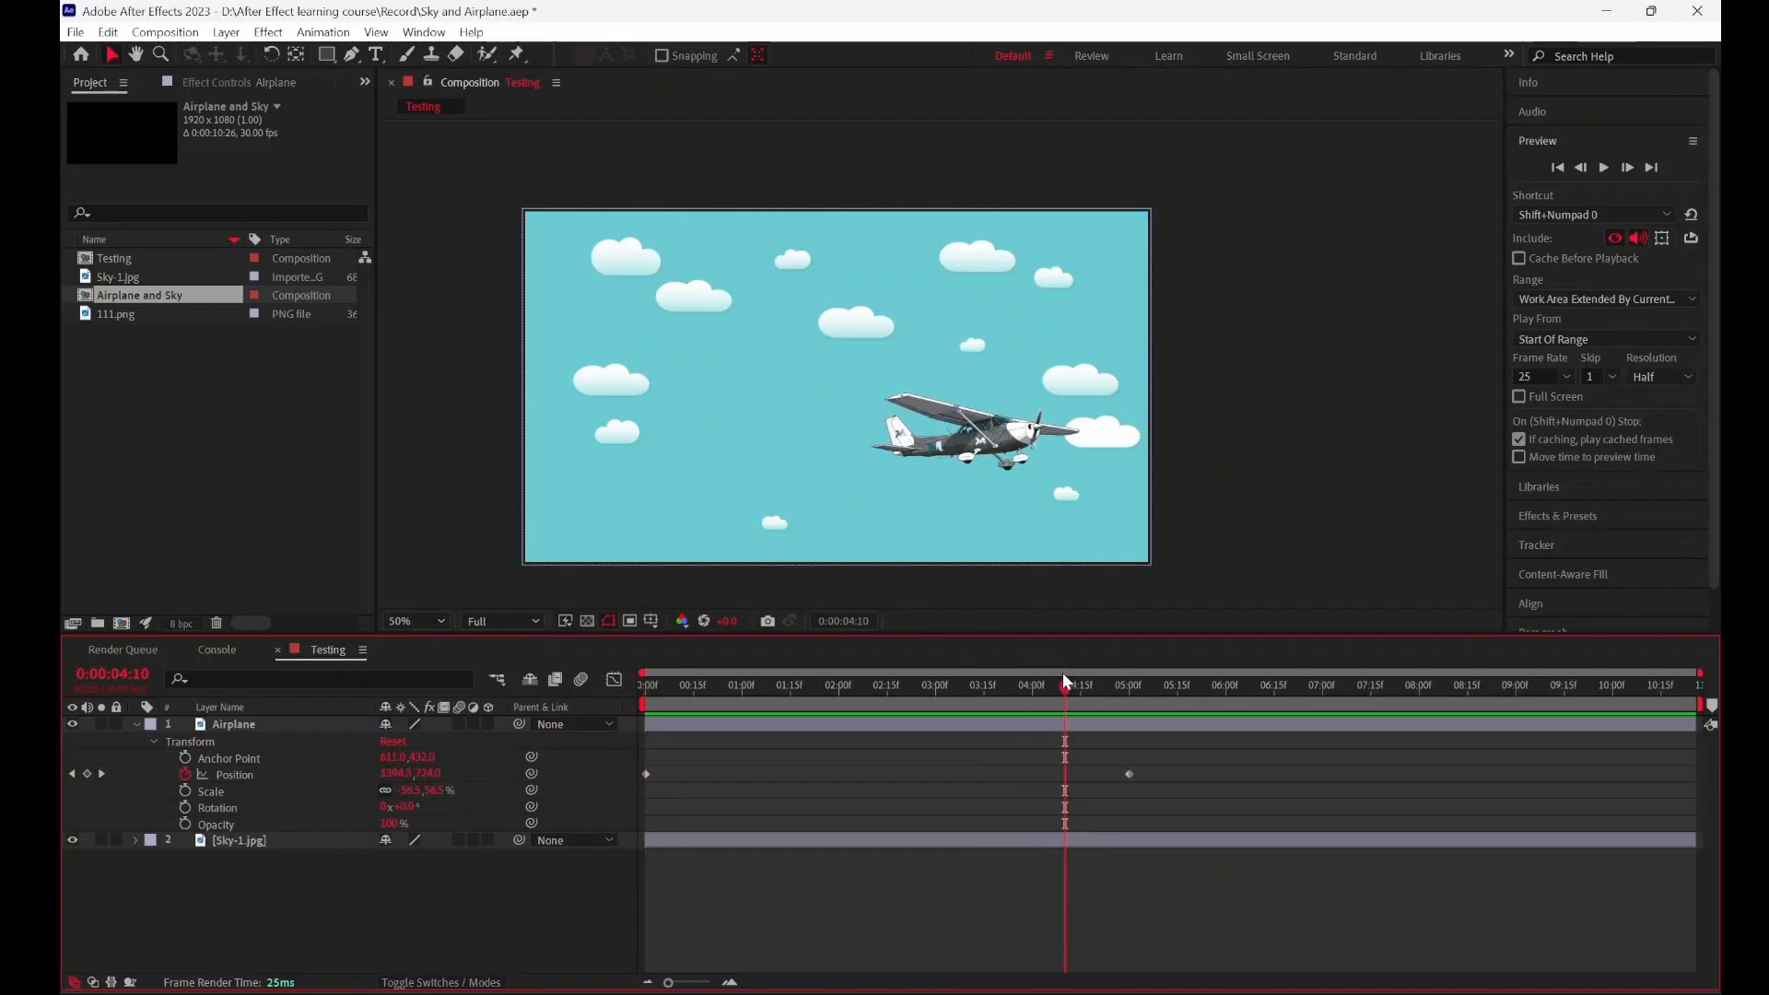
# Step: Move the airplane's second Position keyframe to 0:00:02:00 and preview the faster flight by playing and scrubbing the timeline
pyautogui.press('space')
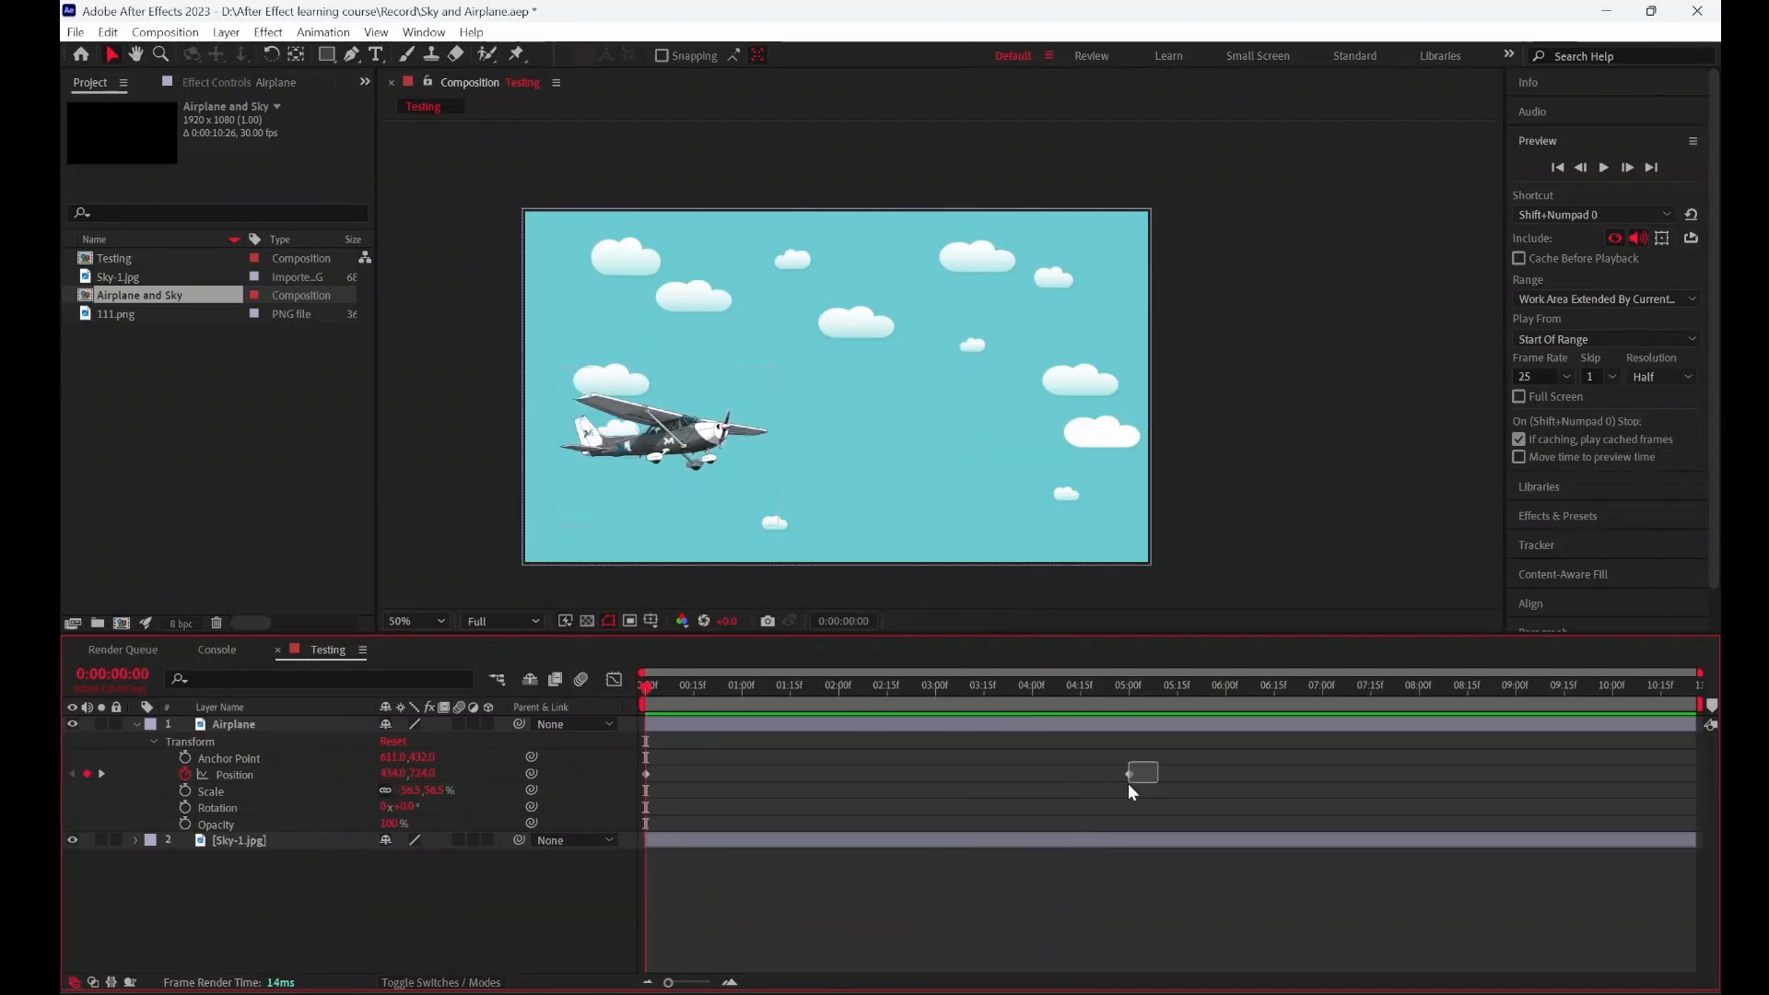
pyautogui.moveTo(1128, 774); pyautogui.dragTo(841, 761)
pyautogui.press('space')
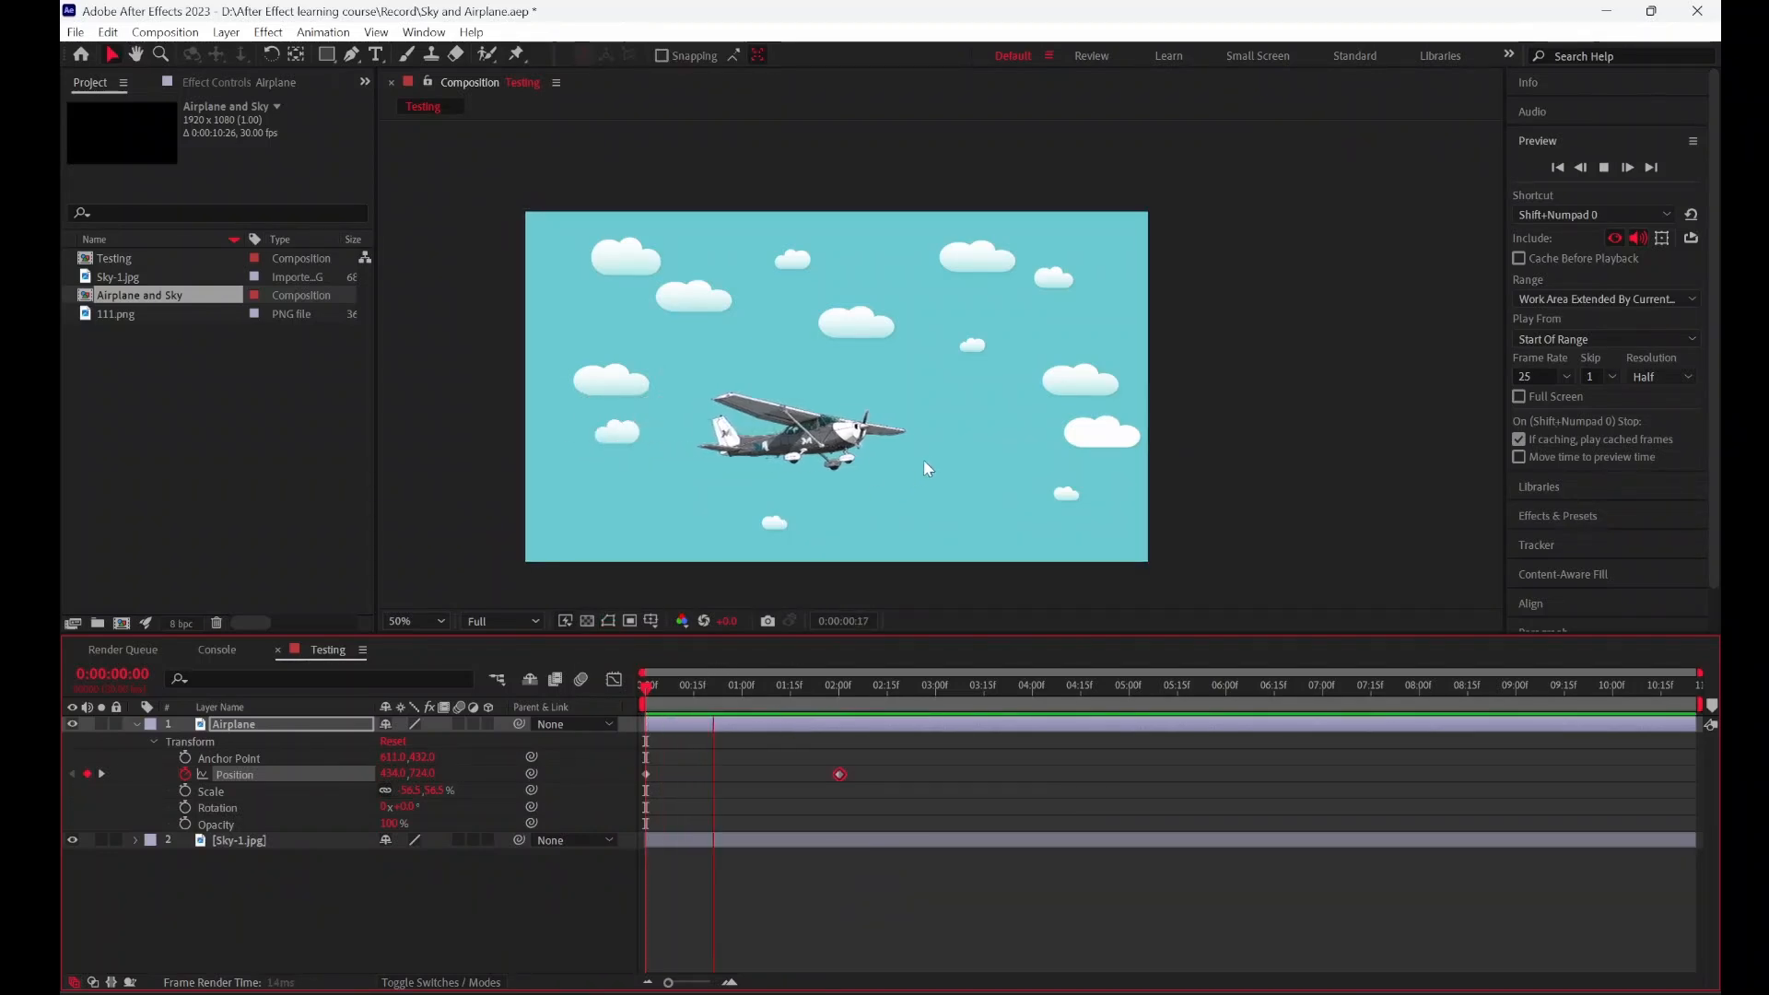
pyautogui.click(839, 706)
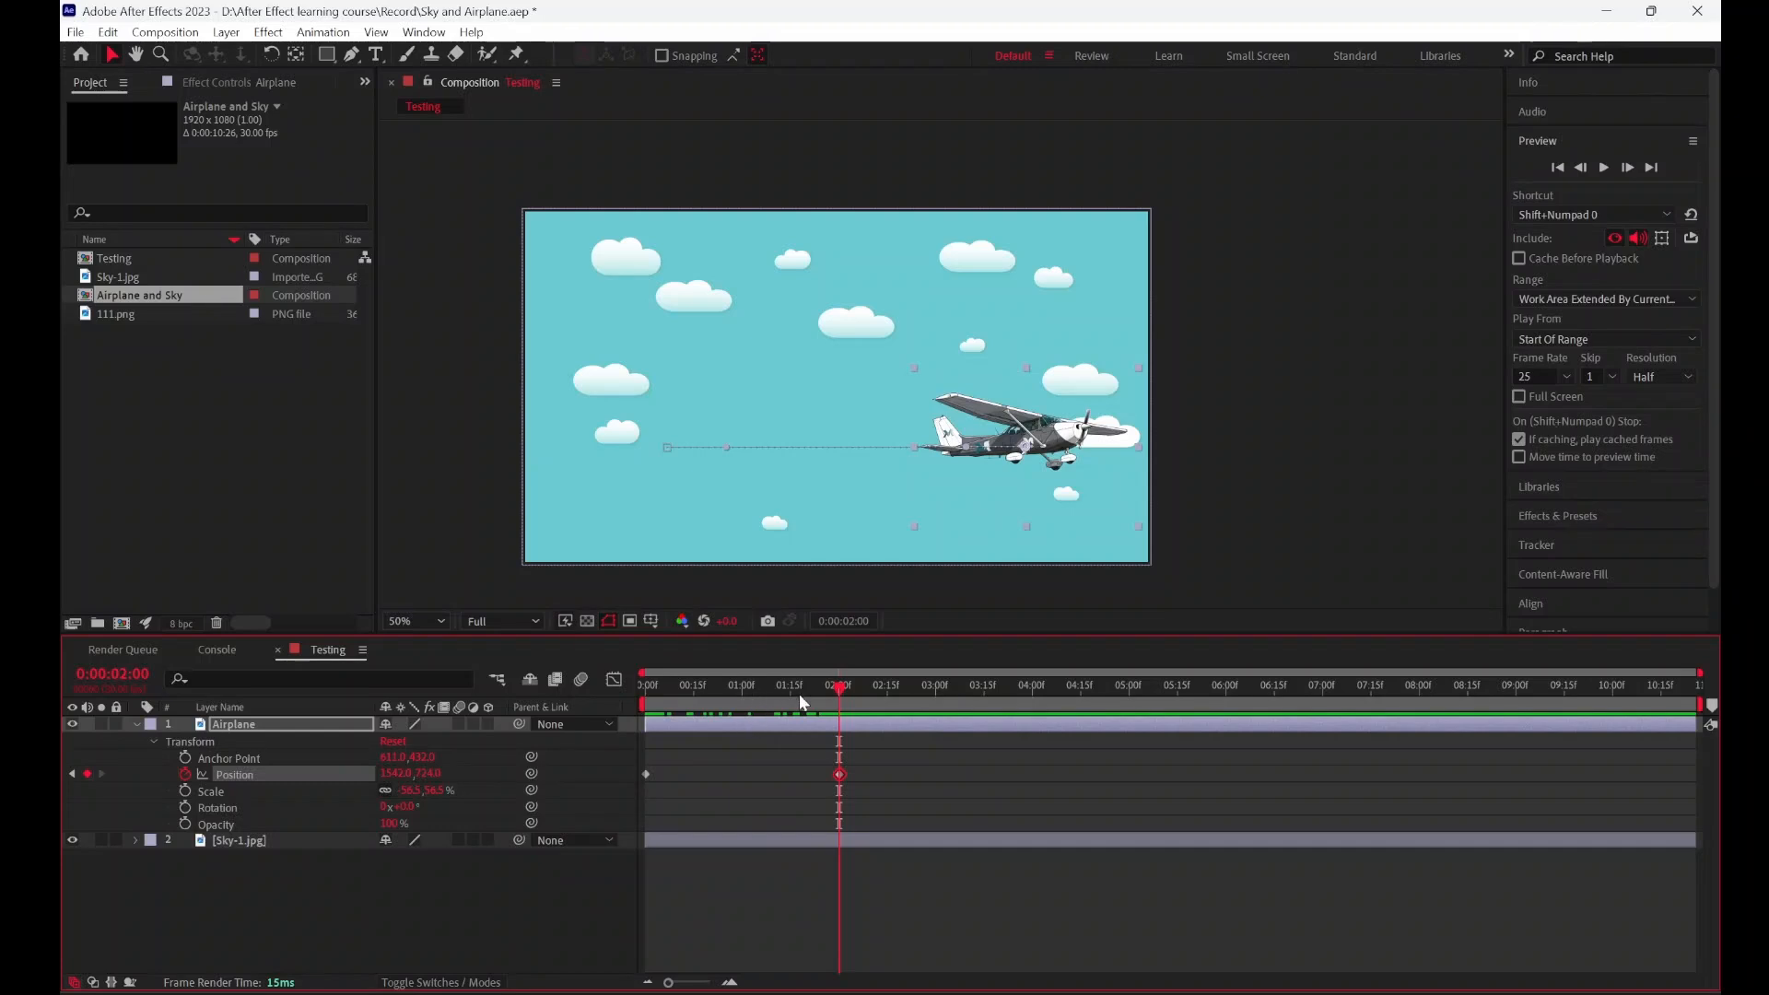
pyautogui.moveTo(840, 687); pyautogui.dragTo(744, 753)
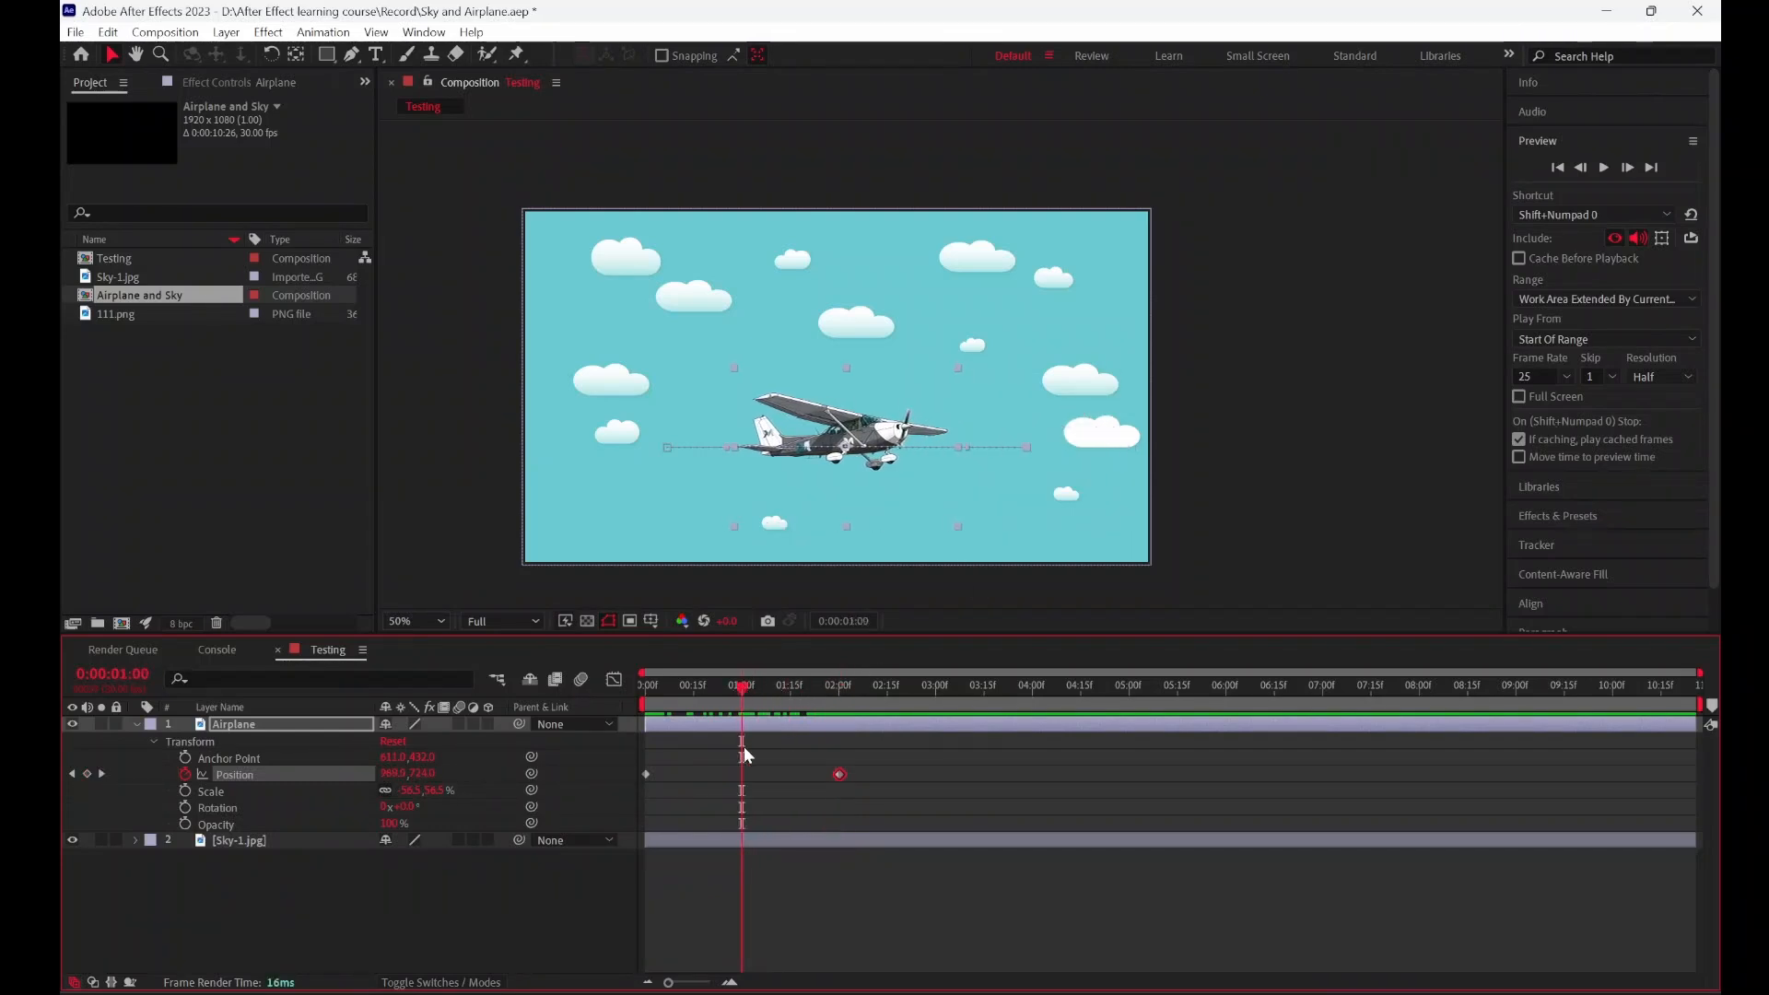
pyautogui.moveTo(744, 687); pyautogui.dragTo(555, 677)
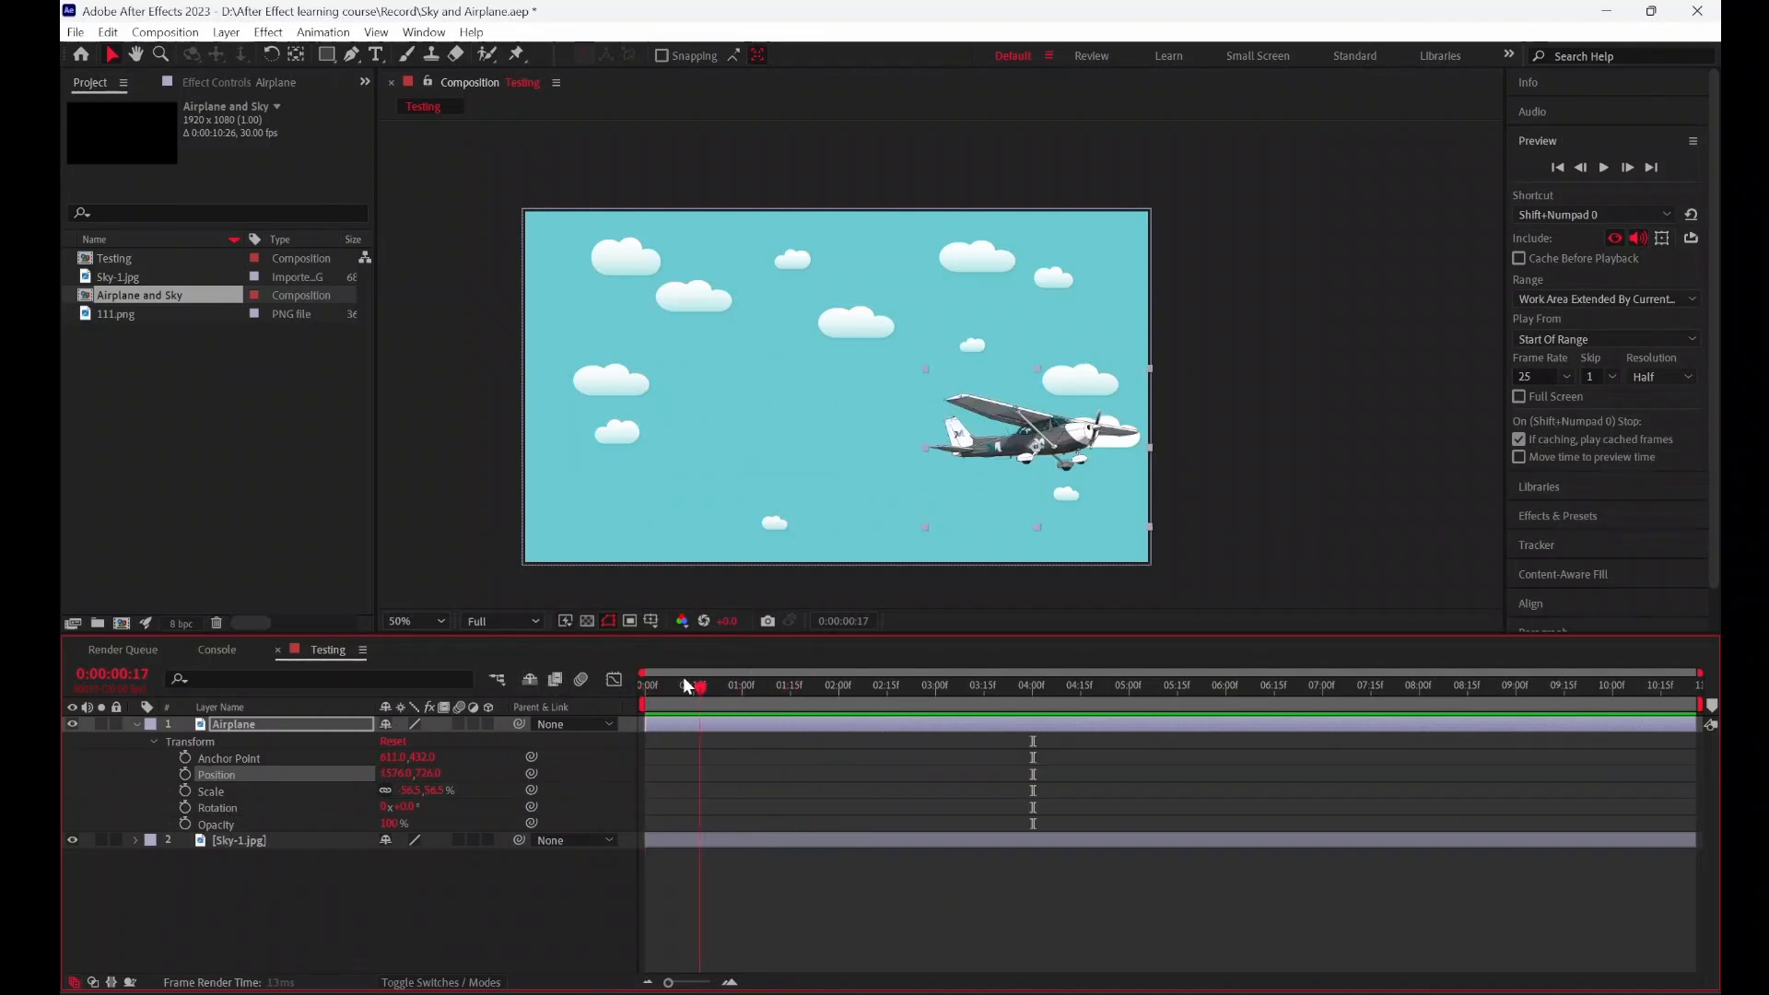
# Step: Return to 0:00:00:00 and move the unkeyframed airplane back across the sky to about 434, 736
pyautogui.moveTo(688, 684); pyautogui.dragTo(635, 686)
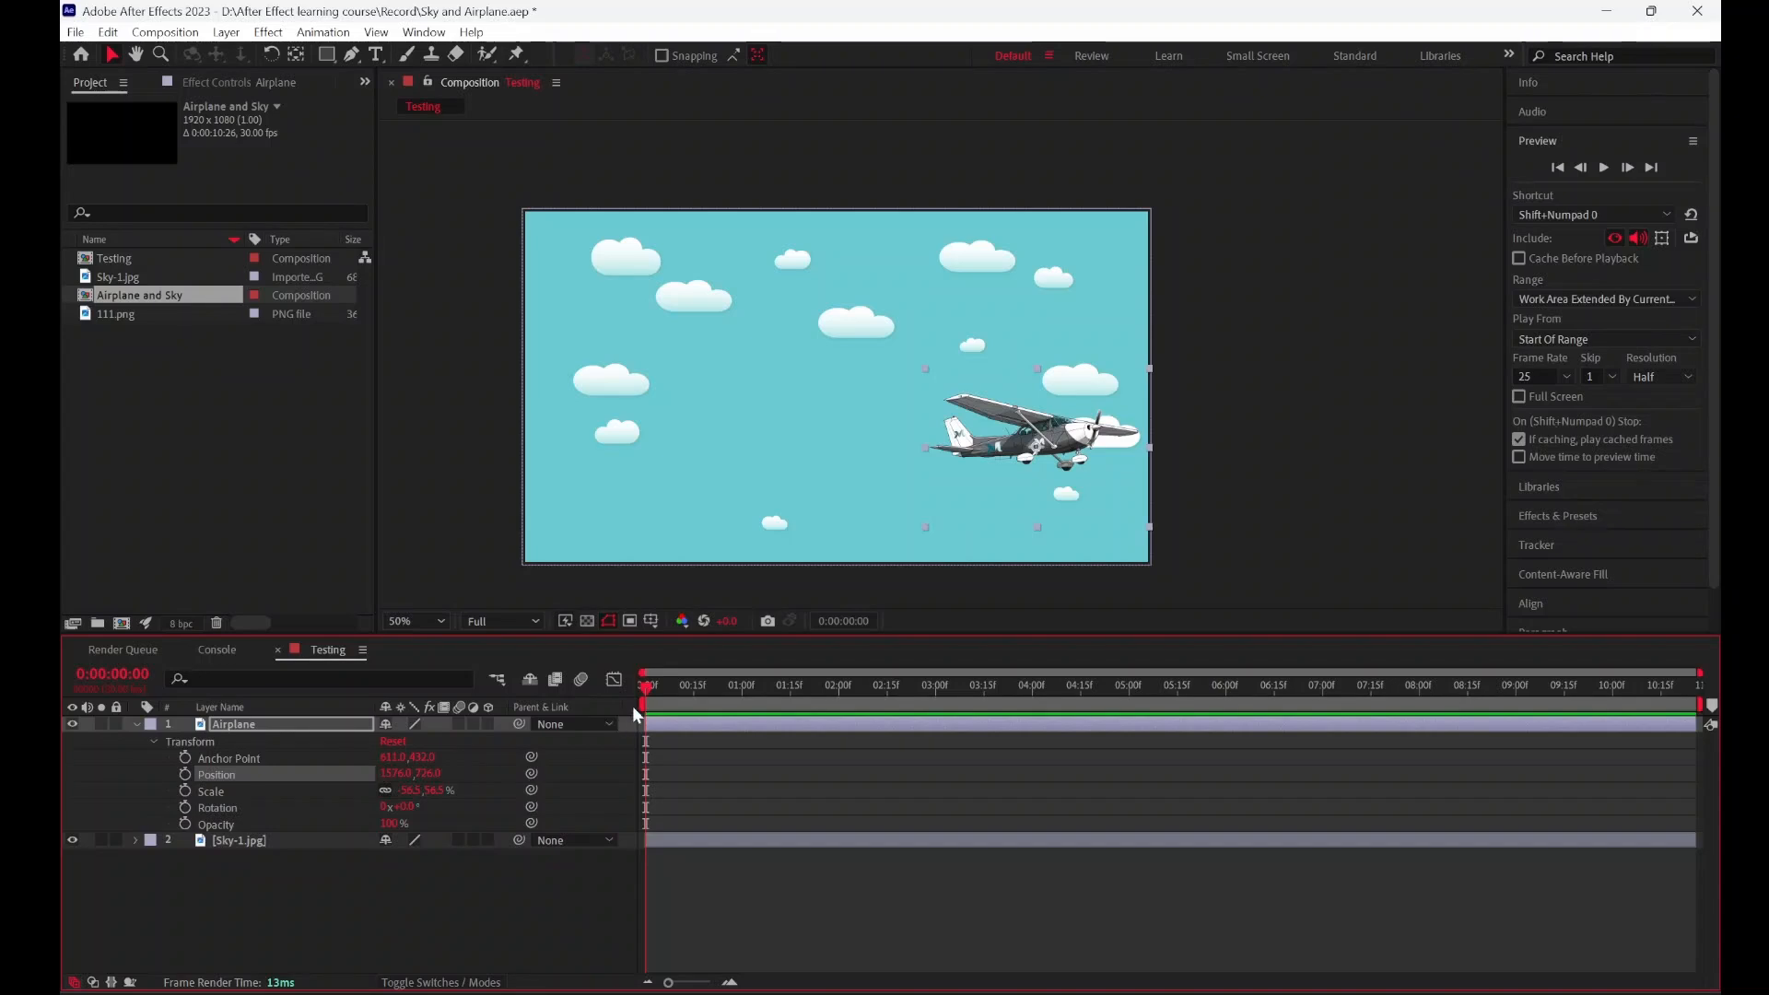
pyautogui.moveTo(647, 689); pyautogui.dragTo(589, 693)
pyautogui.moveTo(1069, 447); pyautogui.dragTo(695, 450)
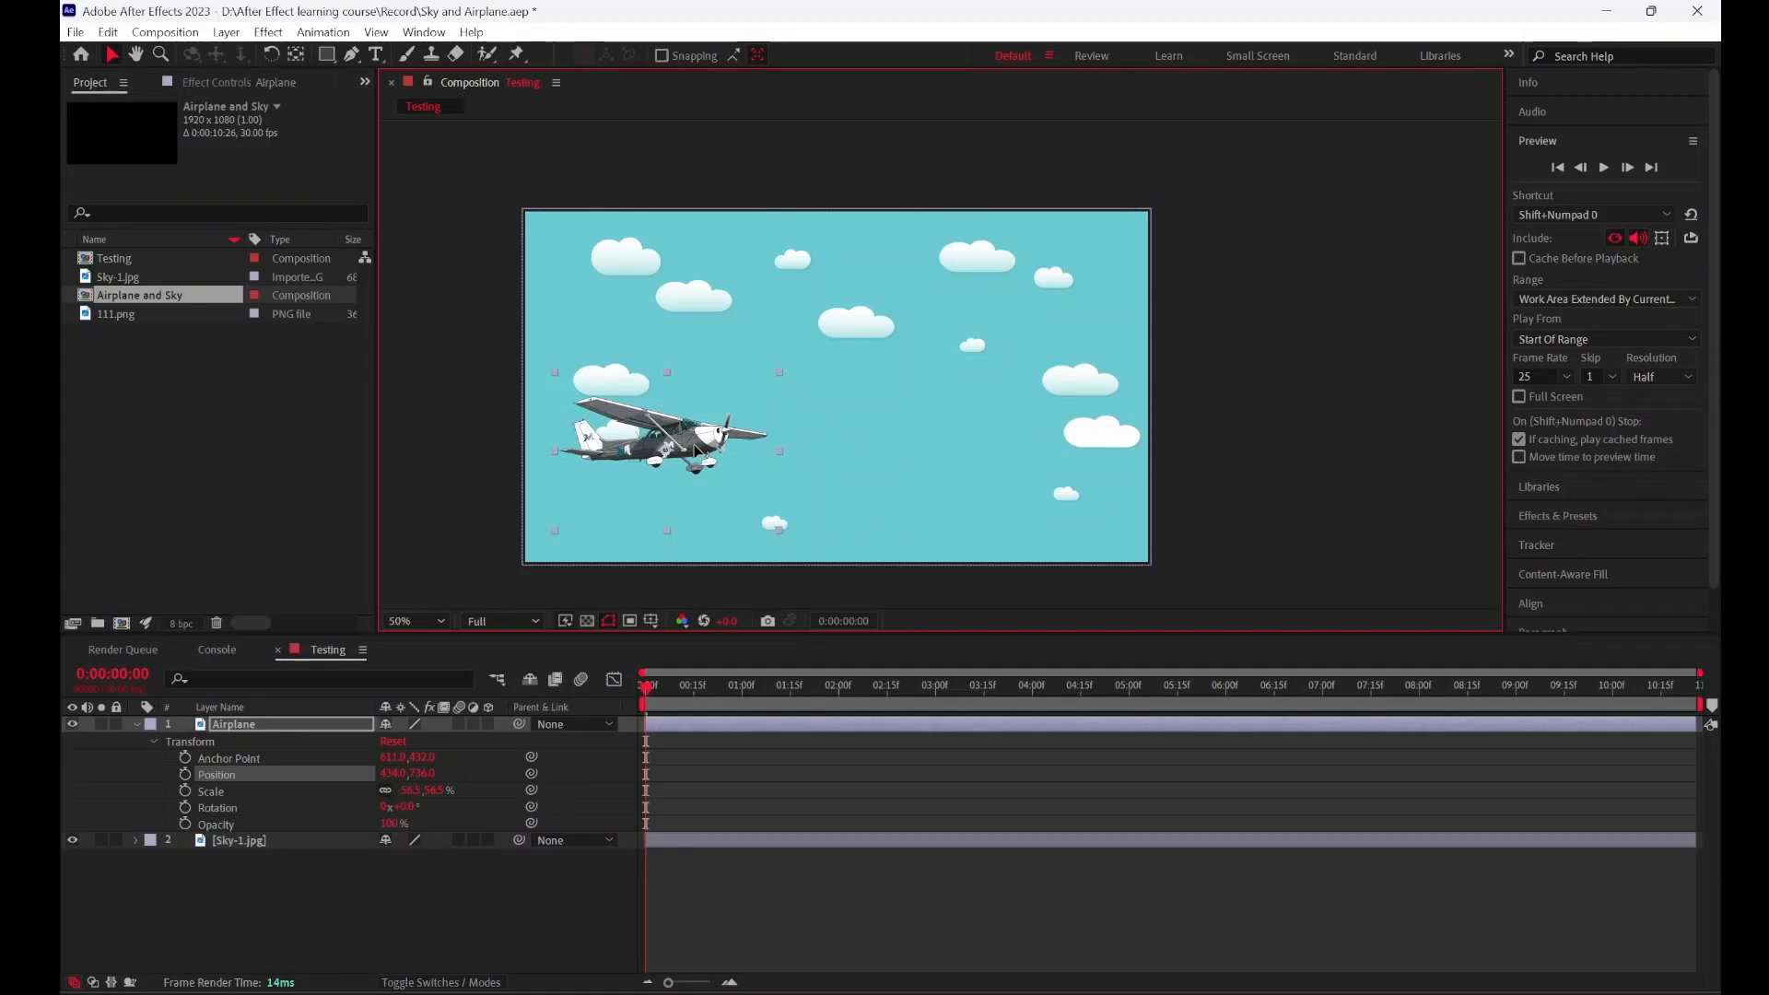
# Step: Add a Scale keyframe to the airplane at 0:00:00:00 and shrink it to about -24.5, 24.5% at 0:00:02:00
pyautogui.click(216, 793)
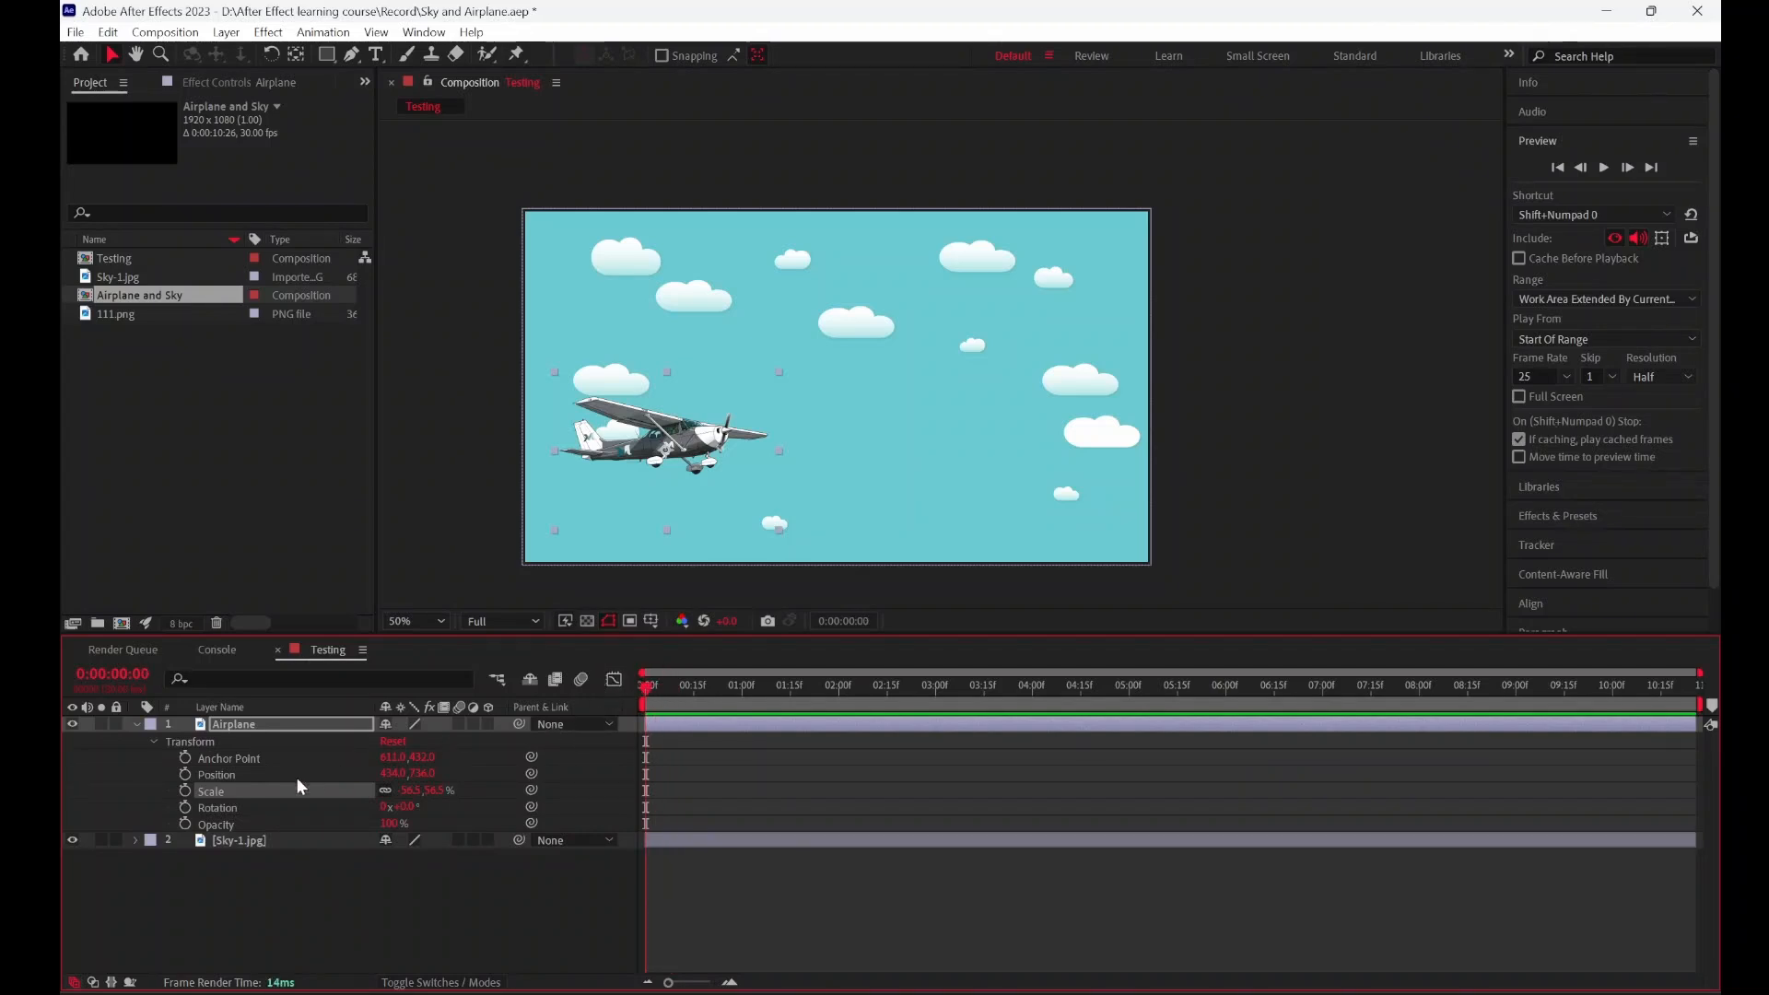
pyautogui.click(185, 793)
pyautogui.moveTo(645, 686); pyautogui.dragTo(838, 686)
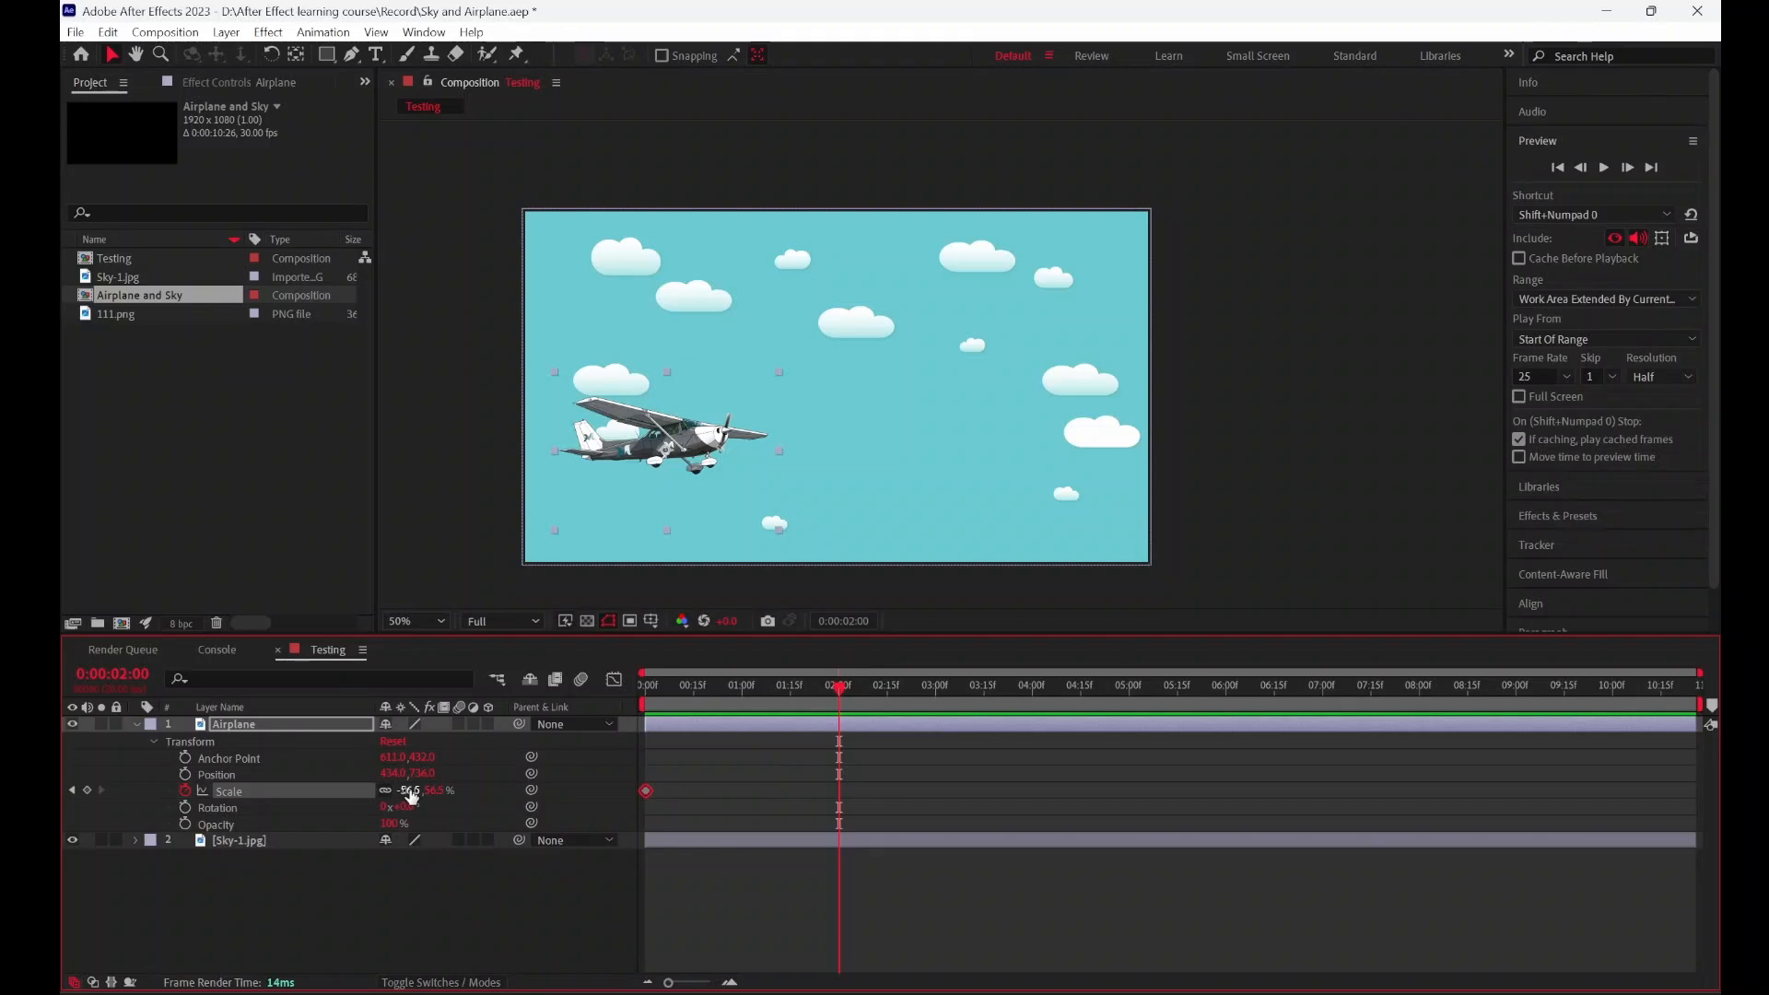
pyautogui.moveTo(412, 791); pyautogui.dragTo(373, 791)
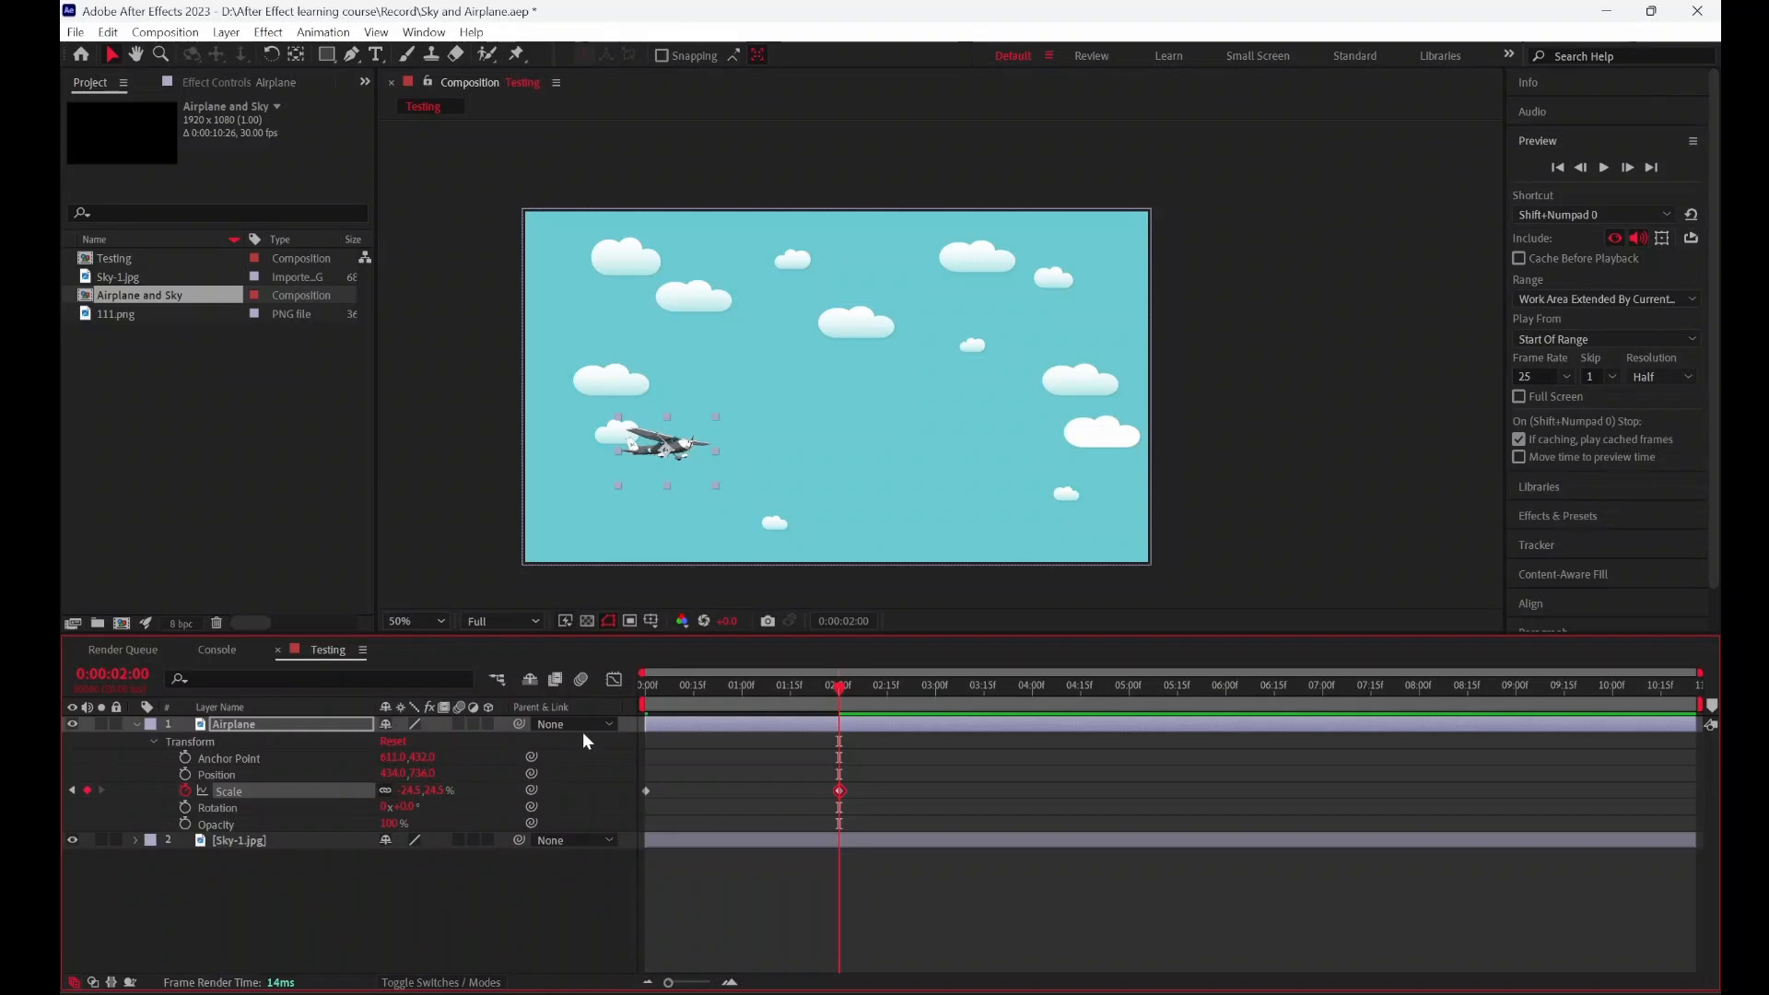
# Step: Play the airplane's scale animation from the beginning and return to the start of the timeline
pyautogui.moveTo(841, 689); pyautogui.dragTo(601, 688)
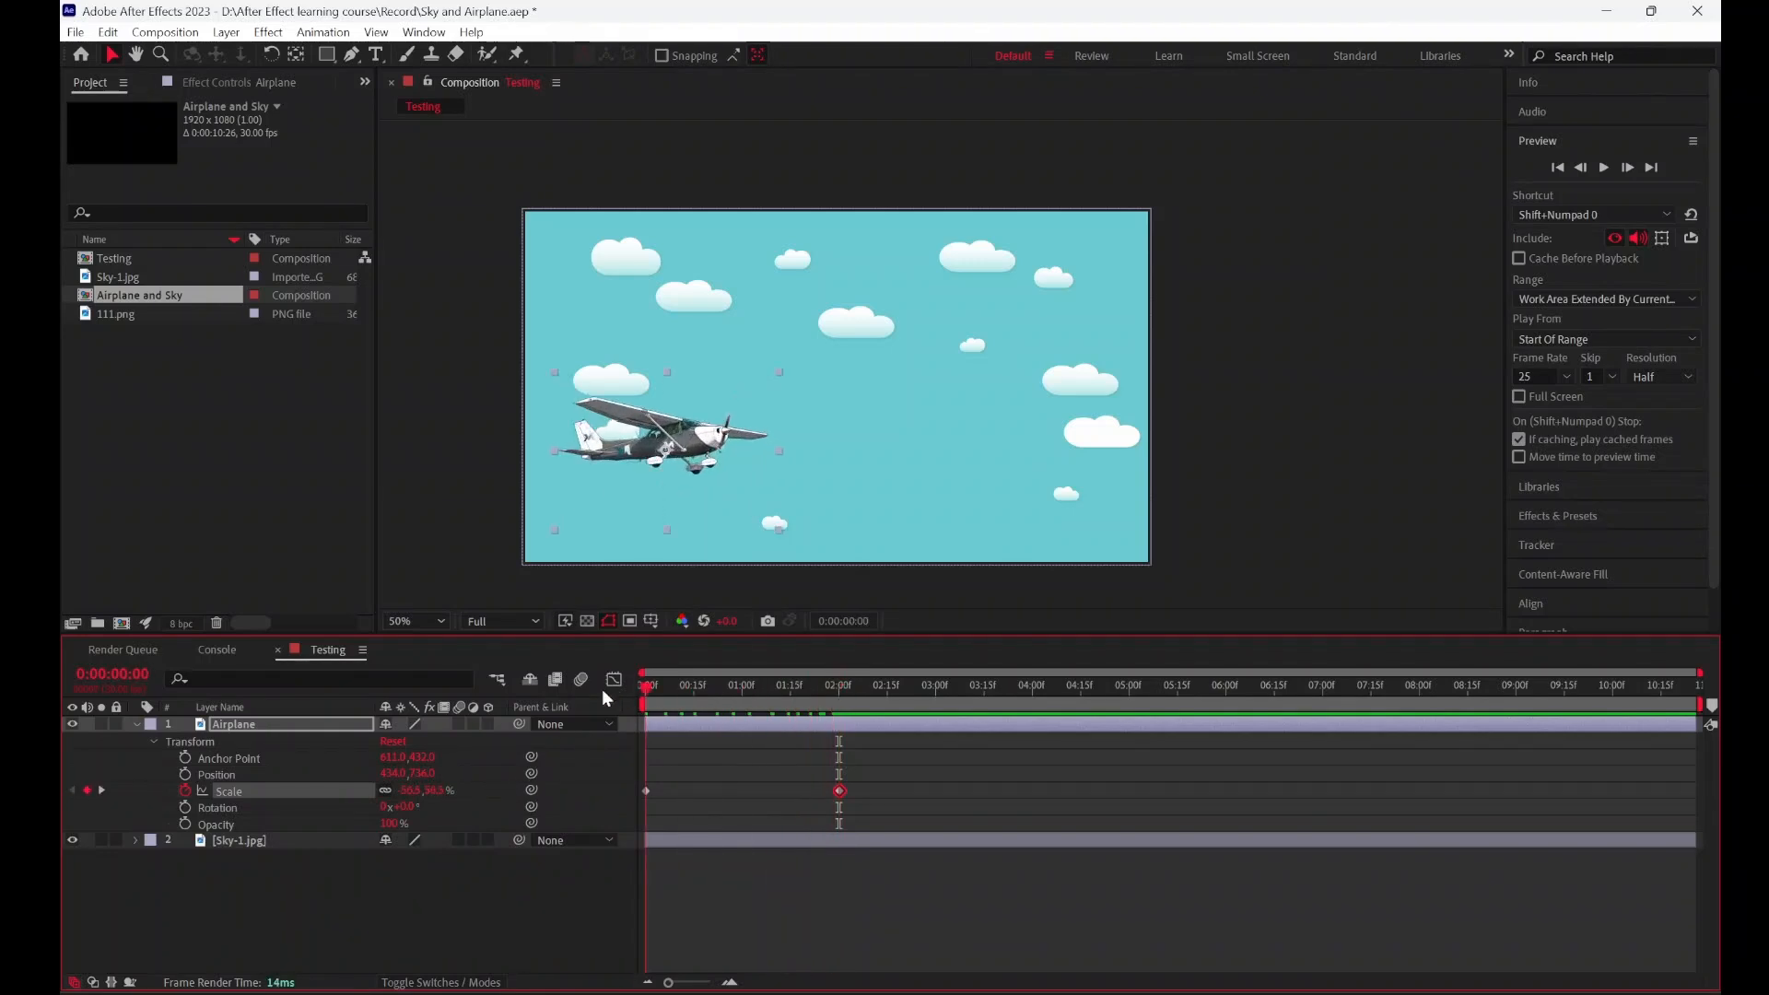
pyautogui.press('space')
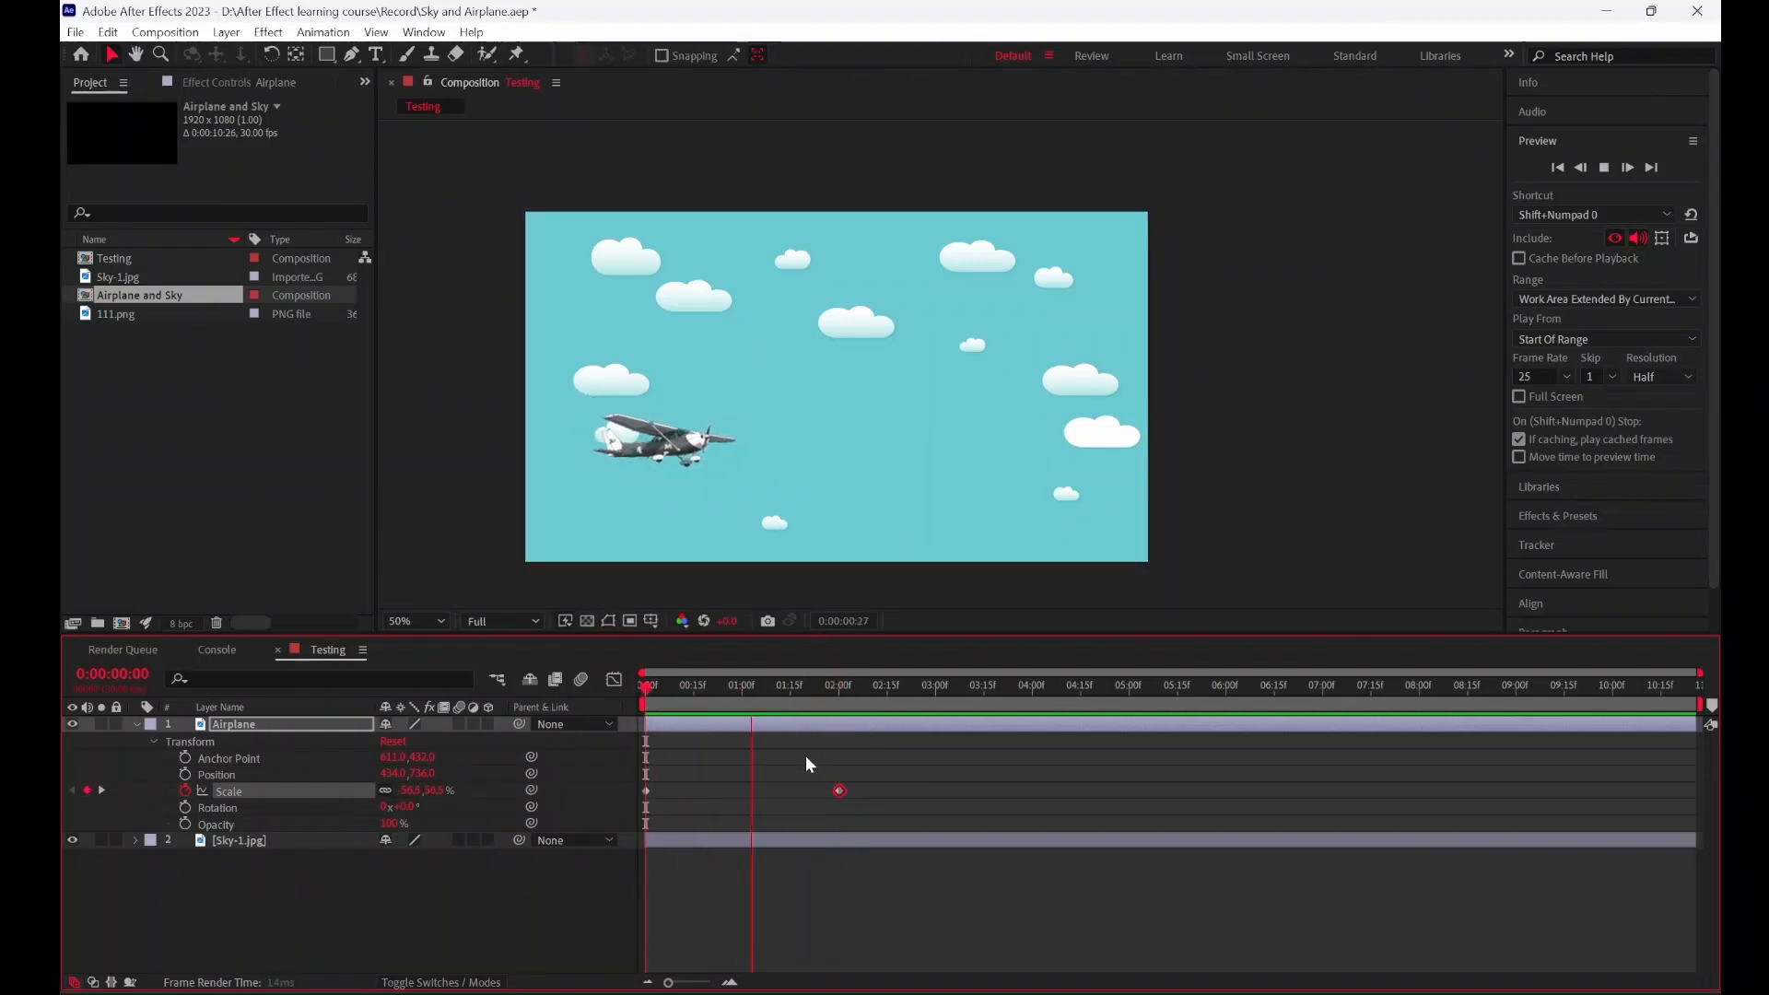
pyautogui.press('space')
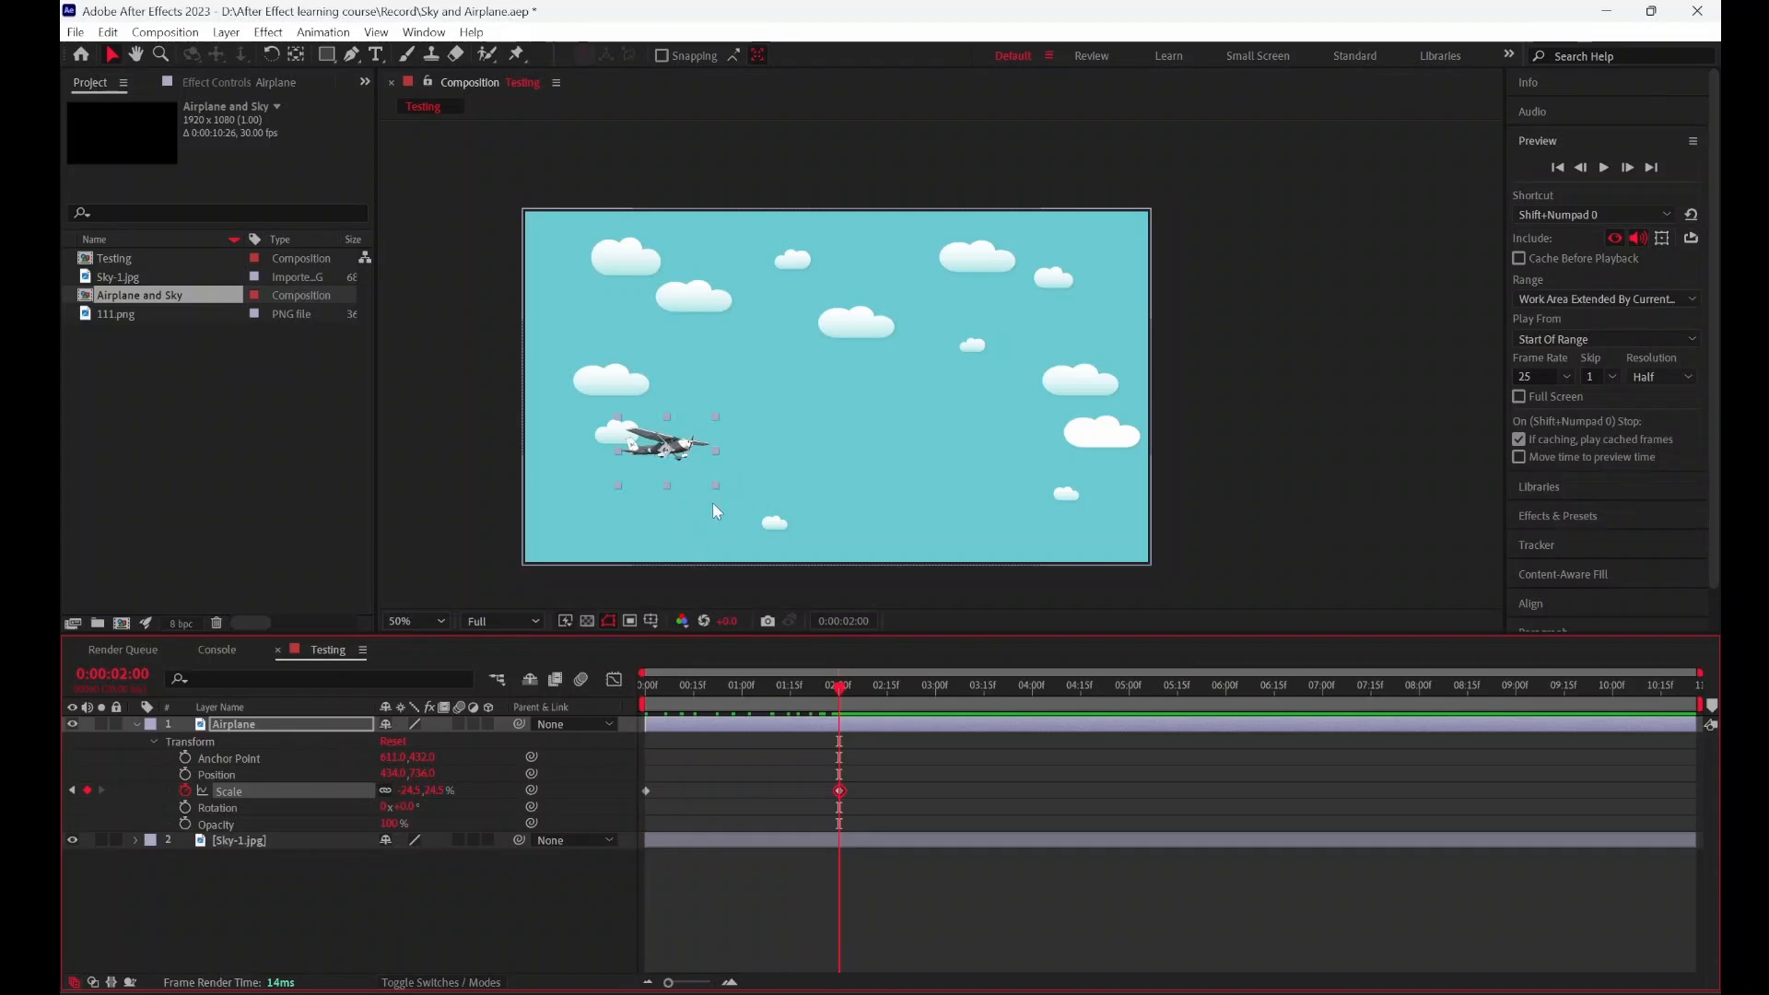
pyautogui.moveTo(843, 691); pyautogui.dragTo(551, 679)
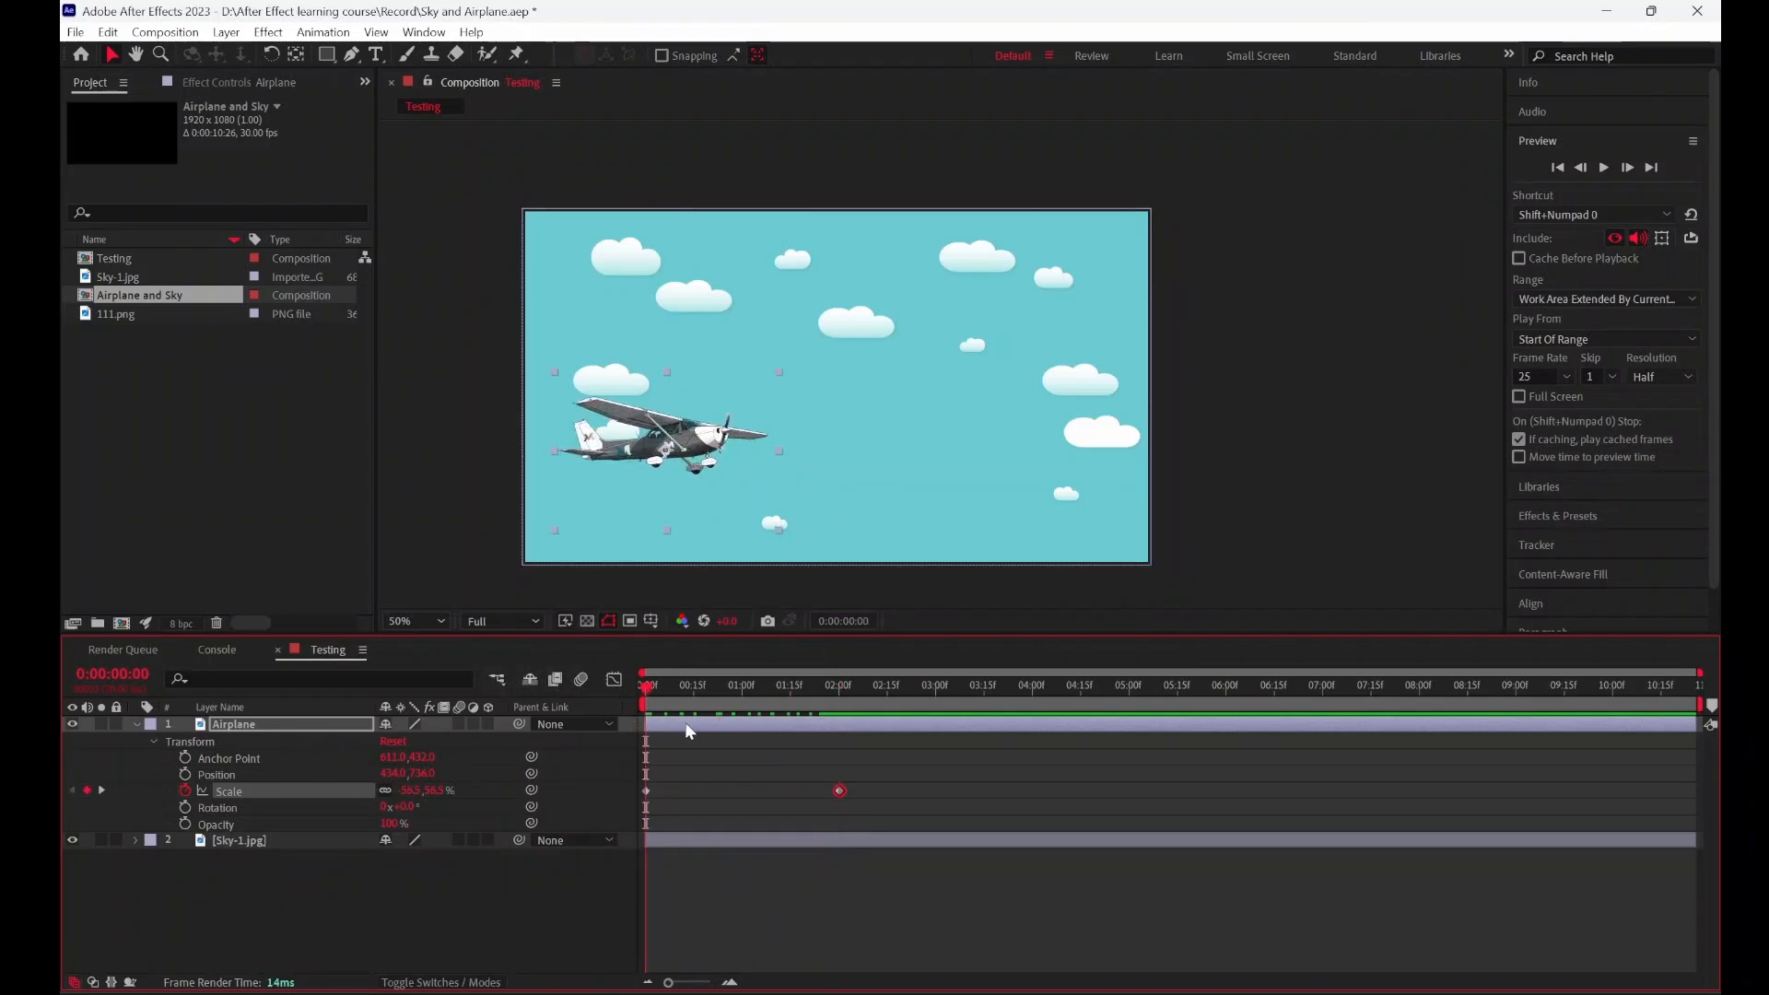
# Step: Delete both Scale keyframes from the airplane layer
pyautogui.moveTo(981, 451); pyautogui.dragTo(1002, 438)
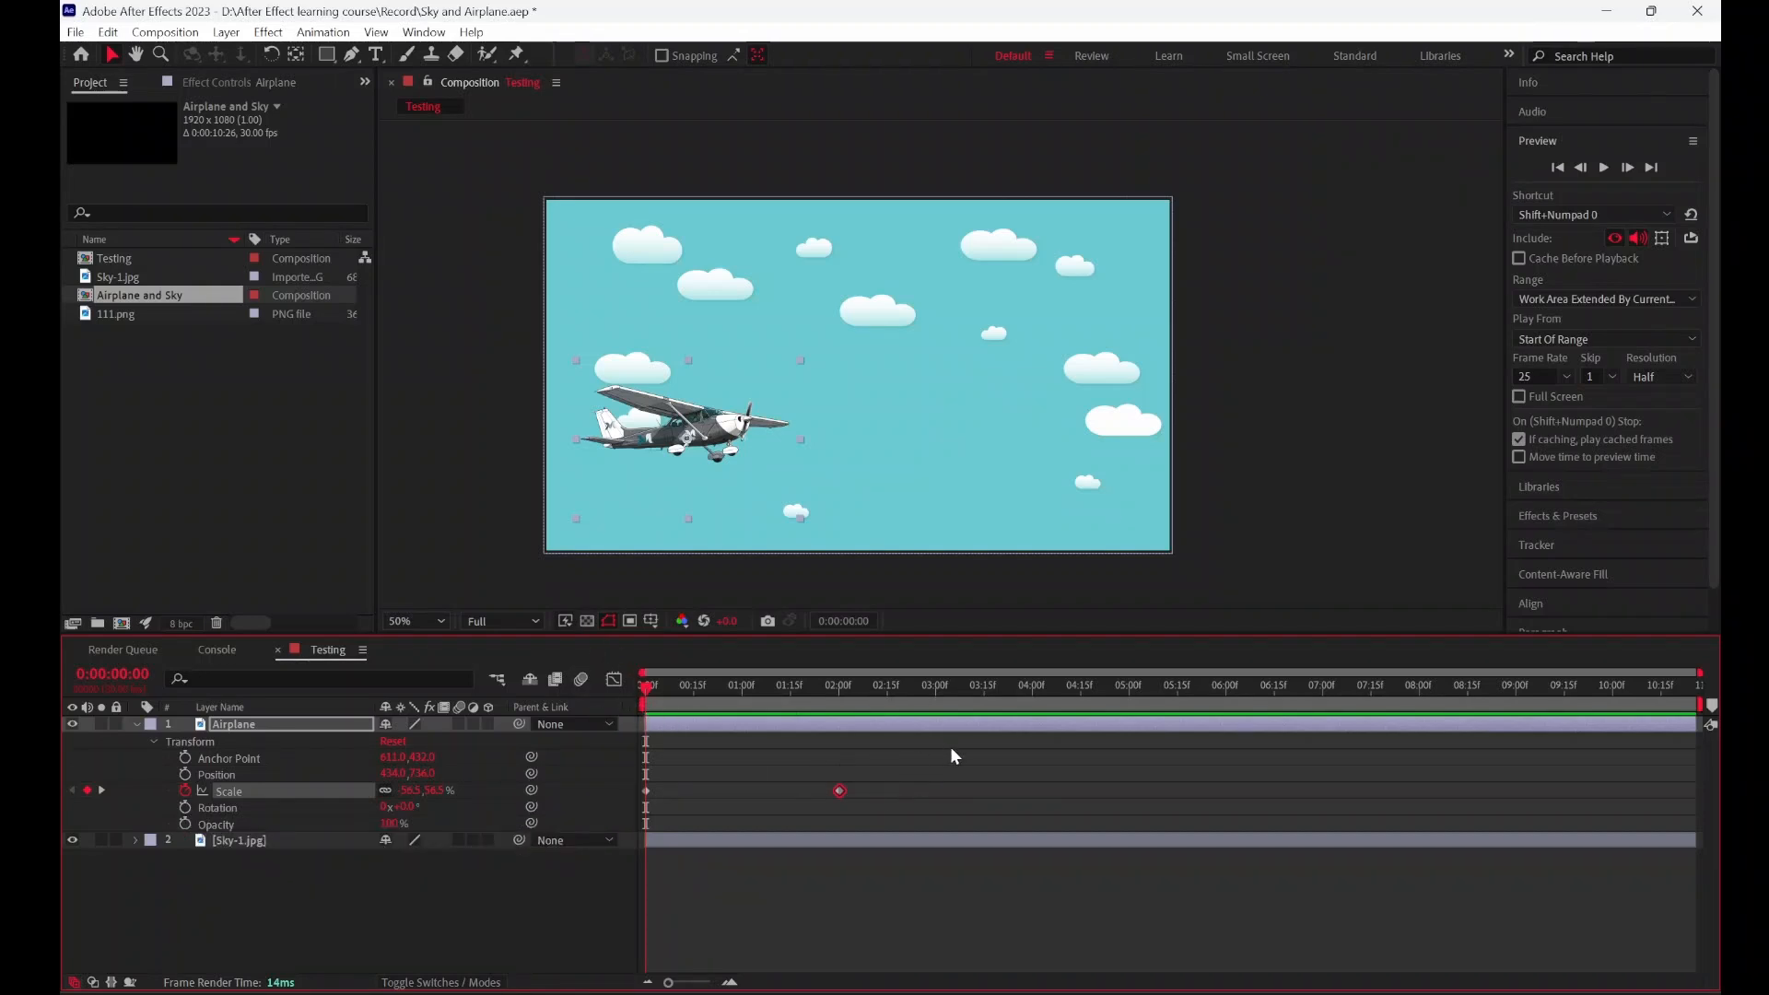
pyautogui.moveTo(971, 753); pyautogui.dragTo(583, 815)
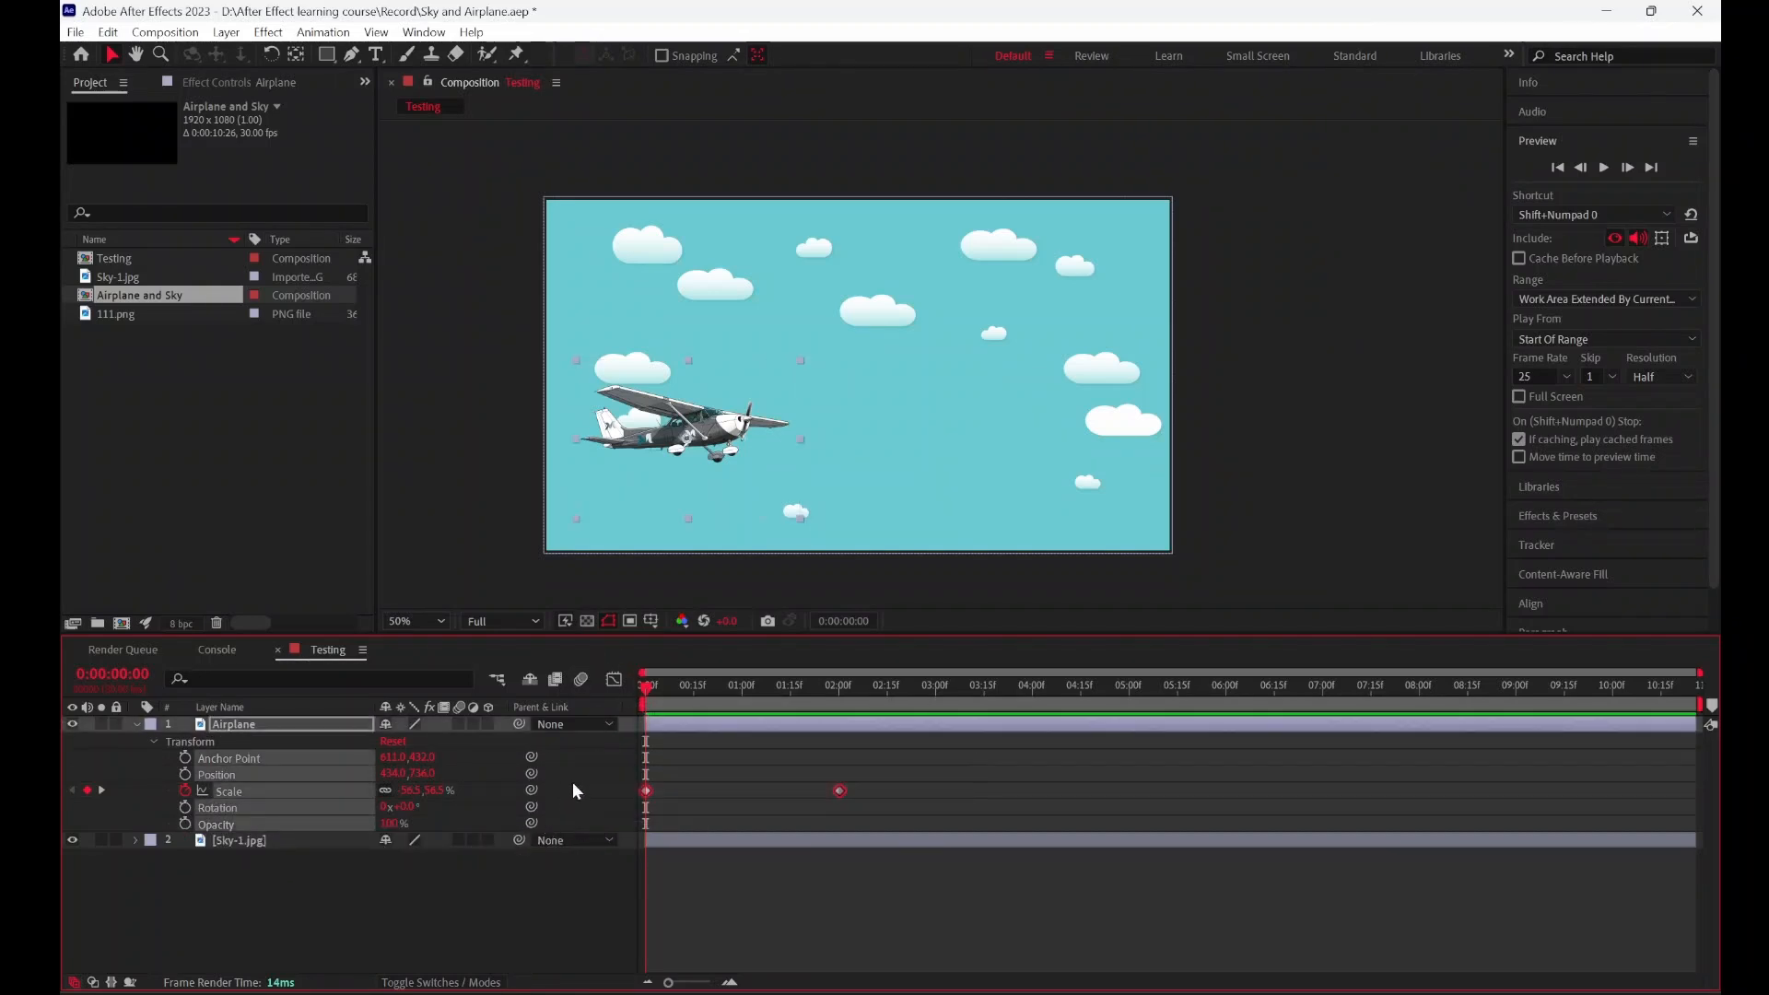
pyautogui.press('Delete')
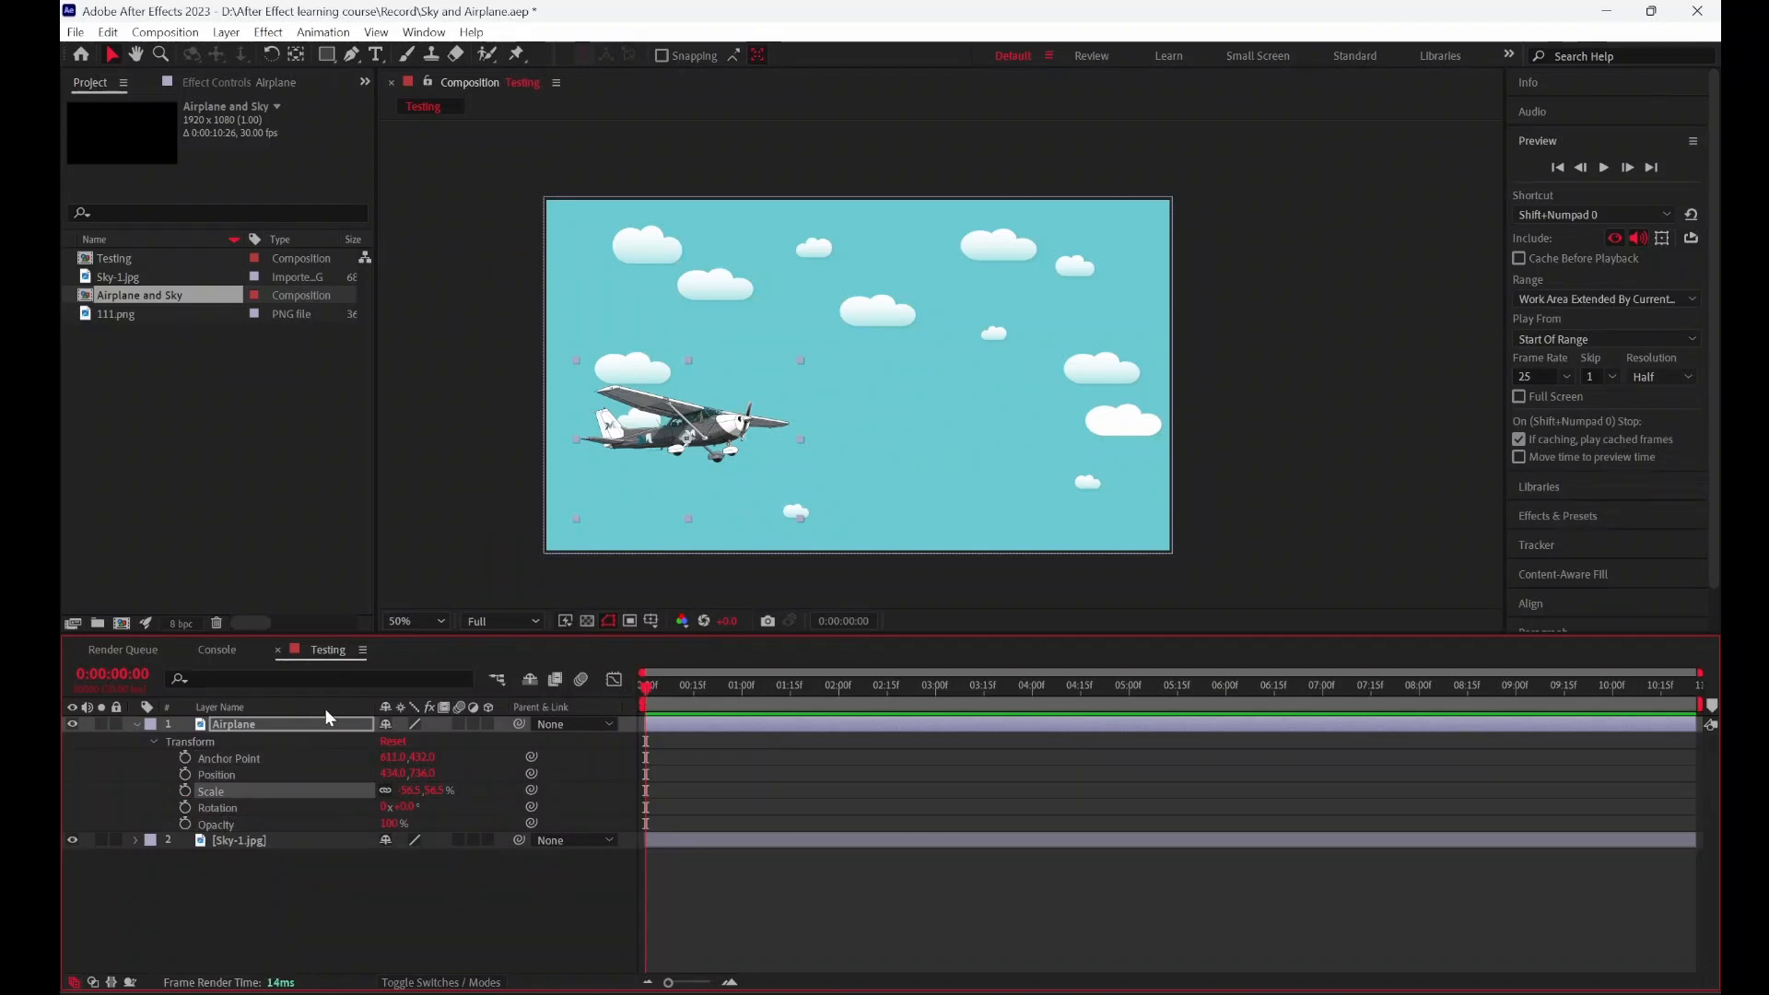
# Step: Add a Rotation keyframe to the airplane at 0:00:00:00 and set its rotation to 180° at 0:00:01:00
pyautogui.click(185, 808)
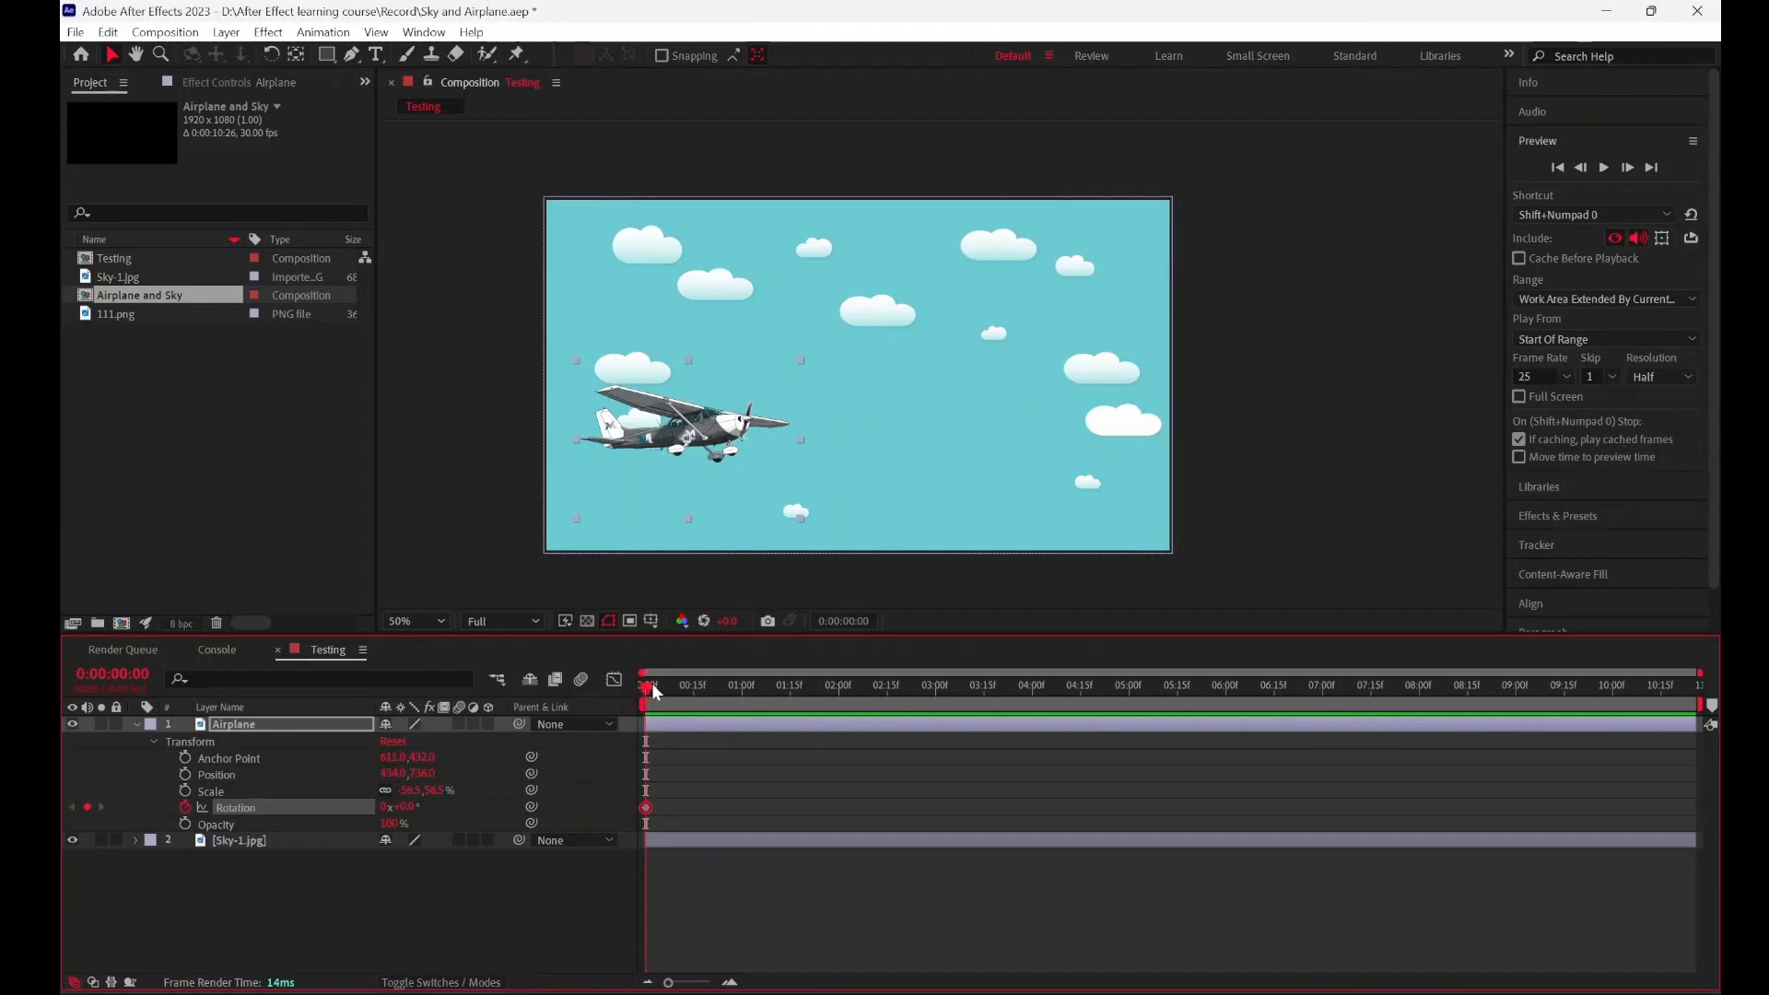
pyautogui.moveTo(782, 696); pyautogui.dragTo(742, 687)
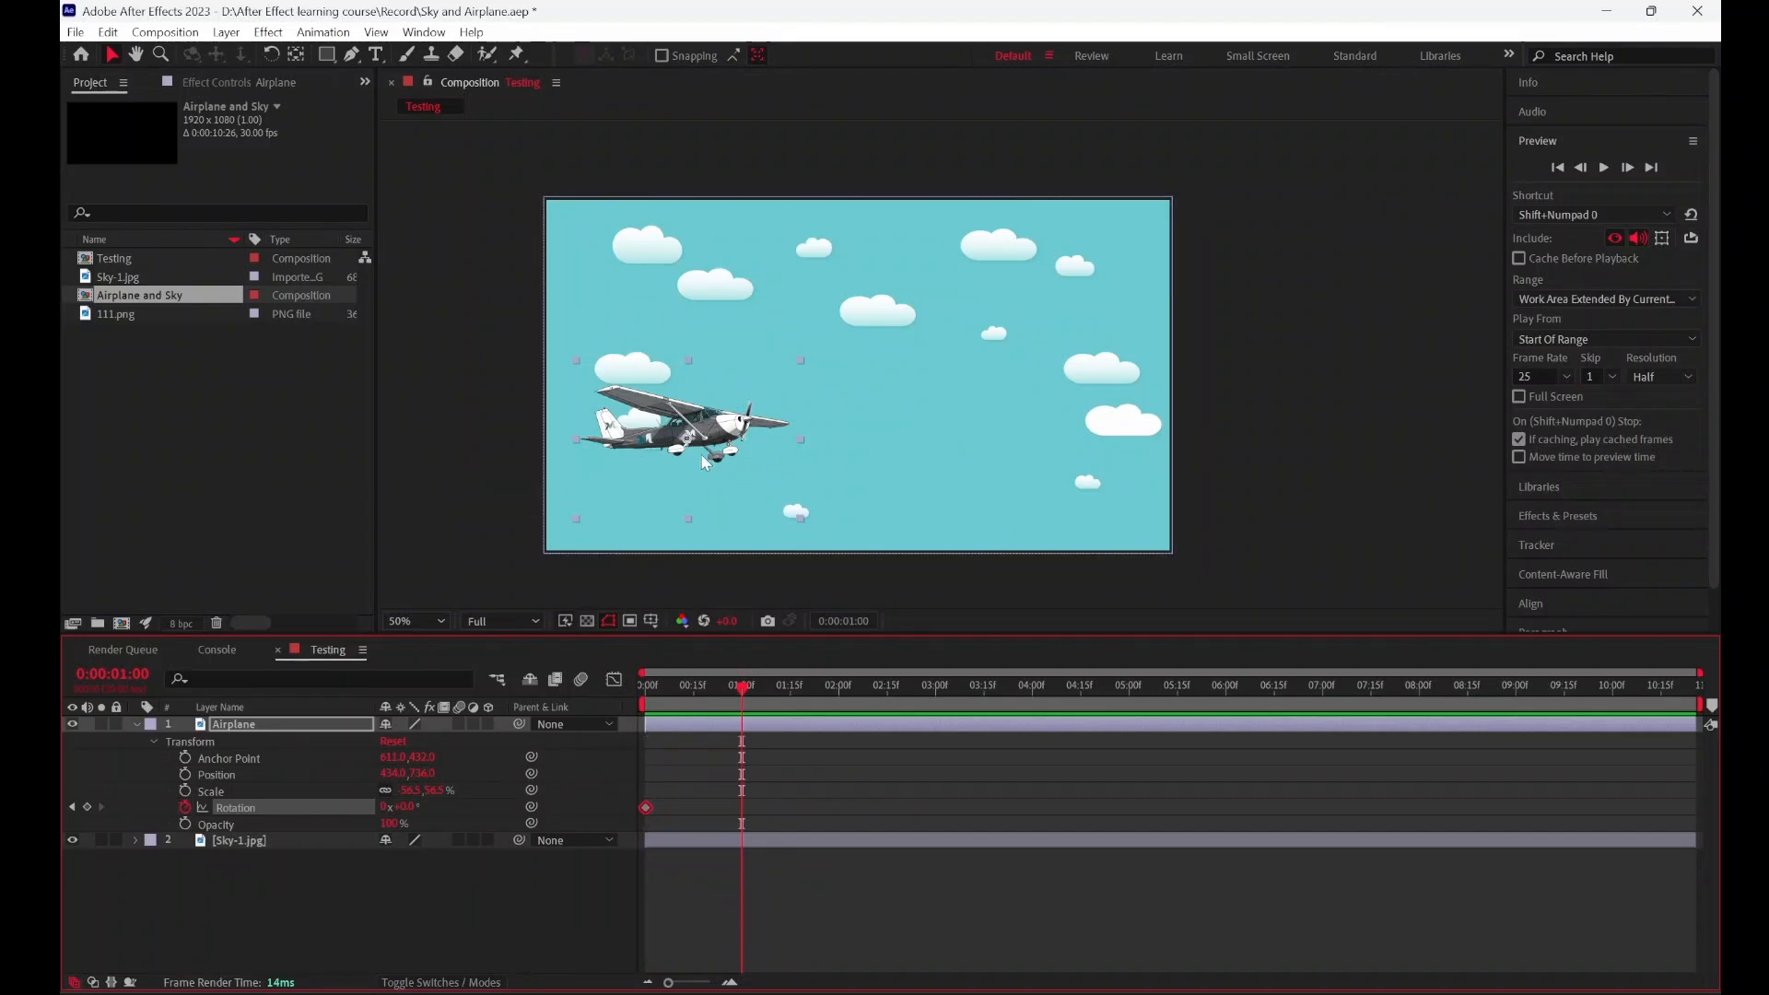
pyautogui.click(416, 805)
pyautogui.write('180')
pyautogui.press('Return')
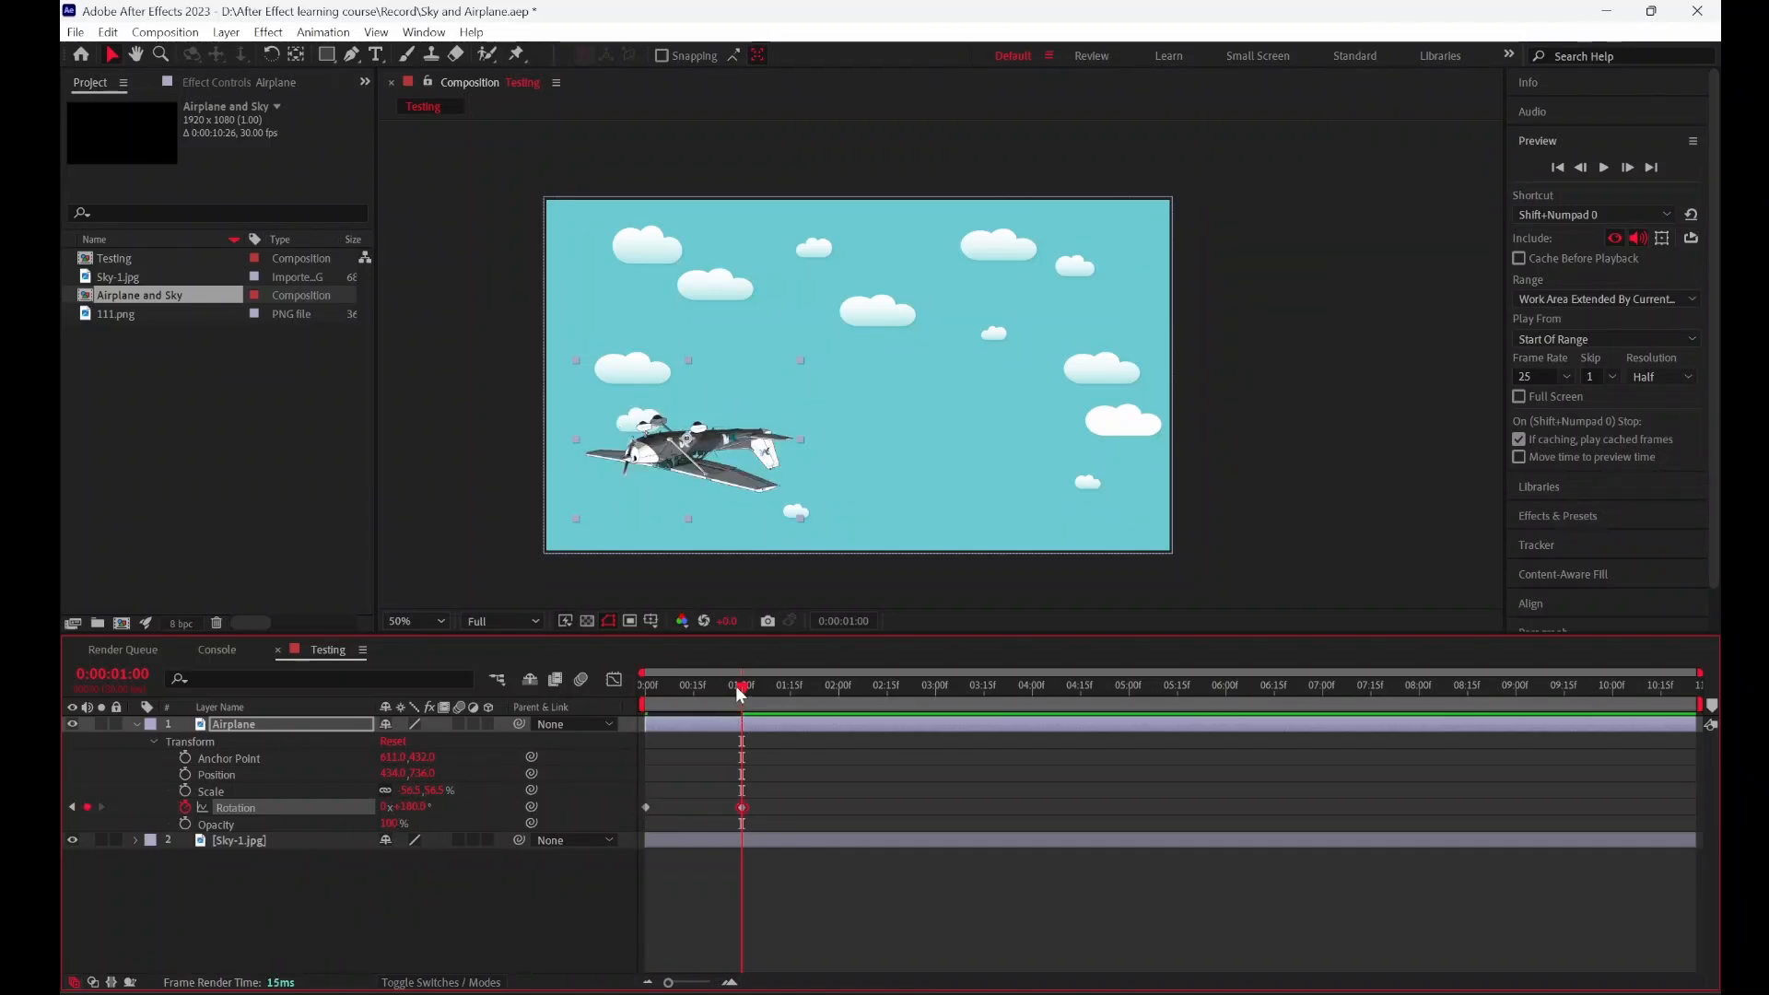
# Step: Preview the airplane's rotation from the start of the timeline and delete both Rotation keyframes
pyautogui.moveTo(741, 690); pyautogui.dragTo(554, 682)
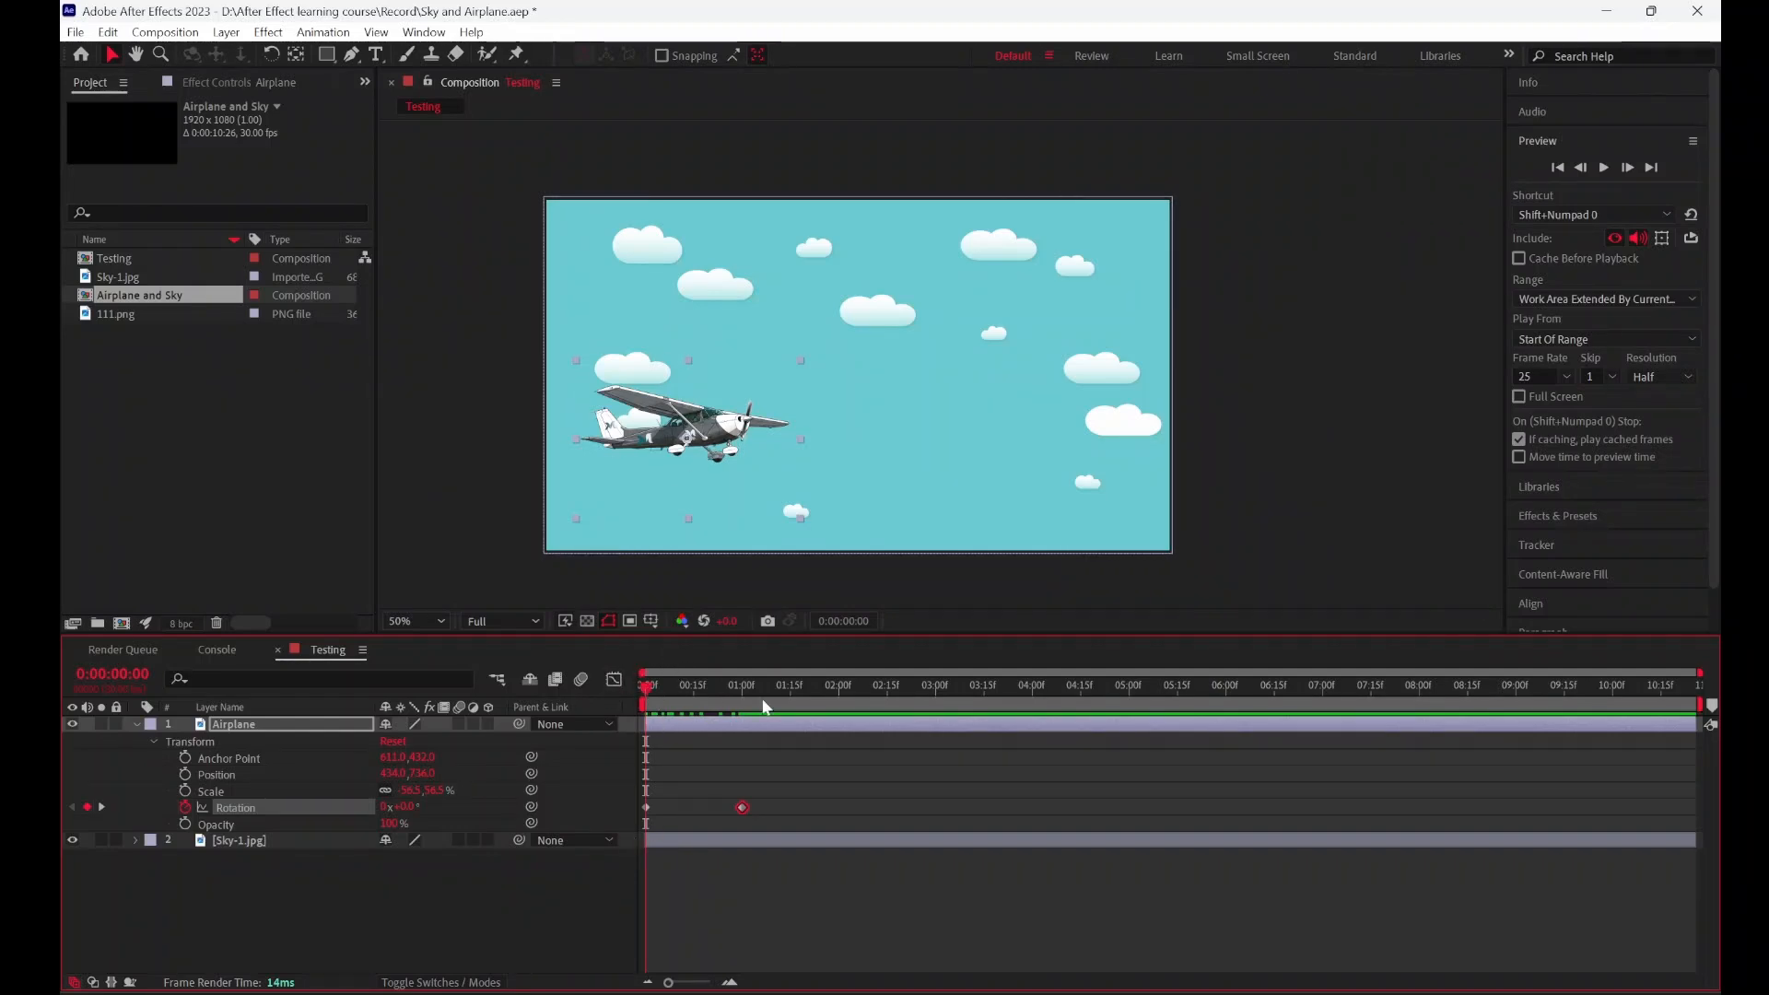
pyautogui.press('space')
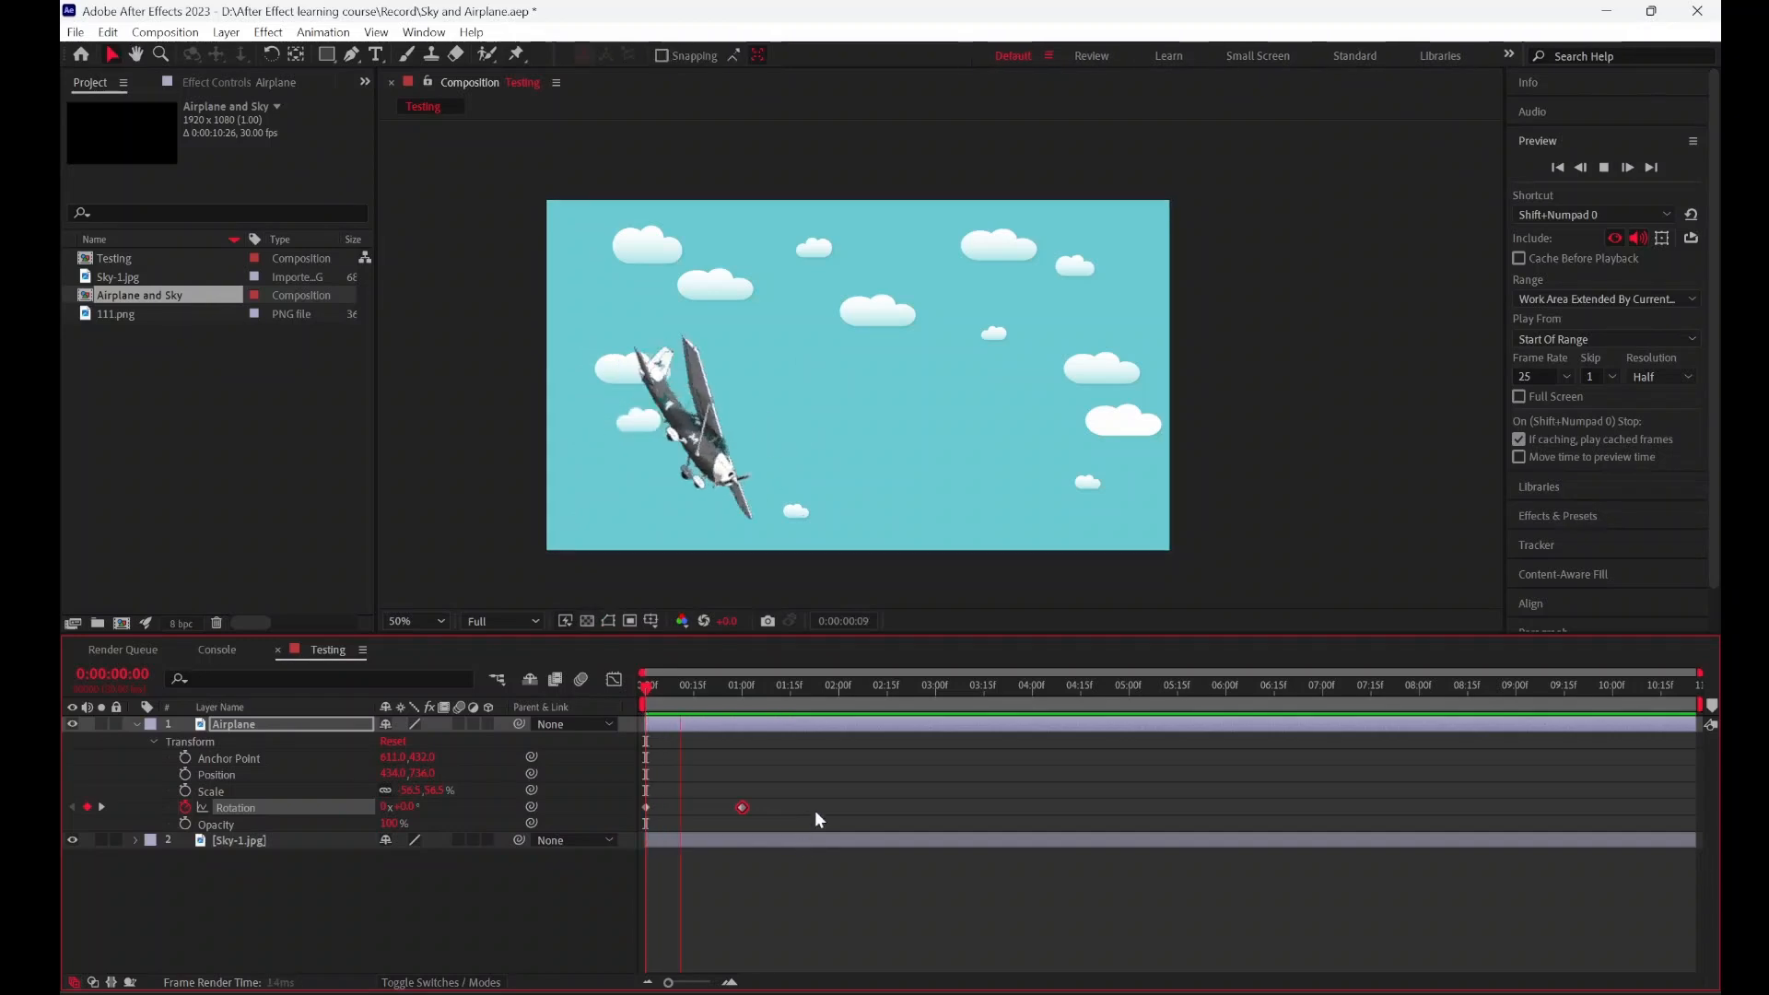
pyautogui.press('space')
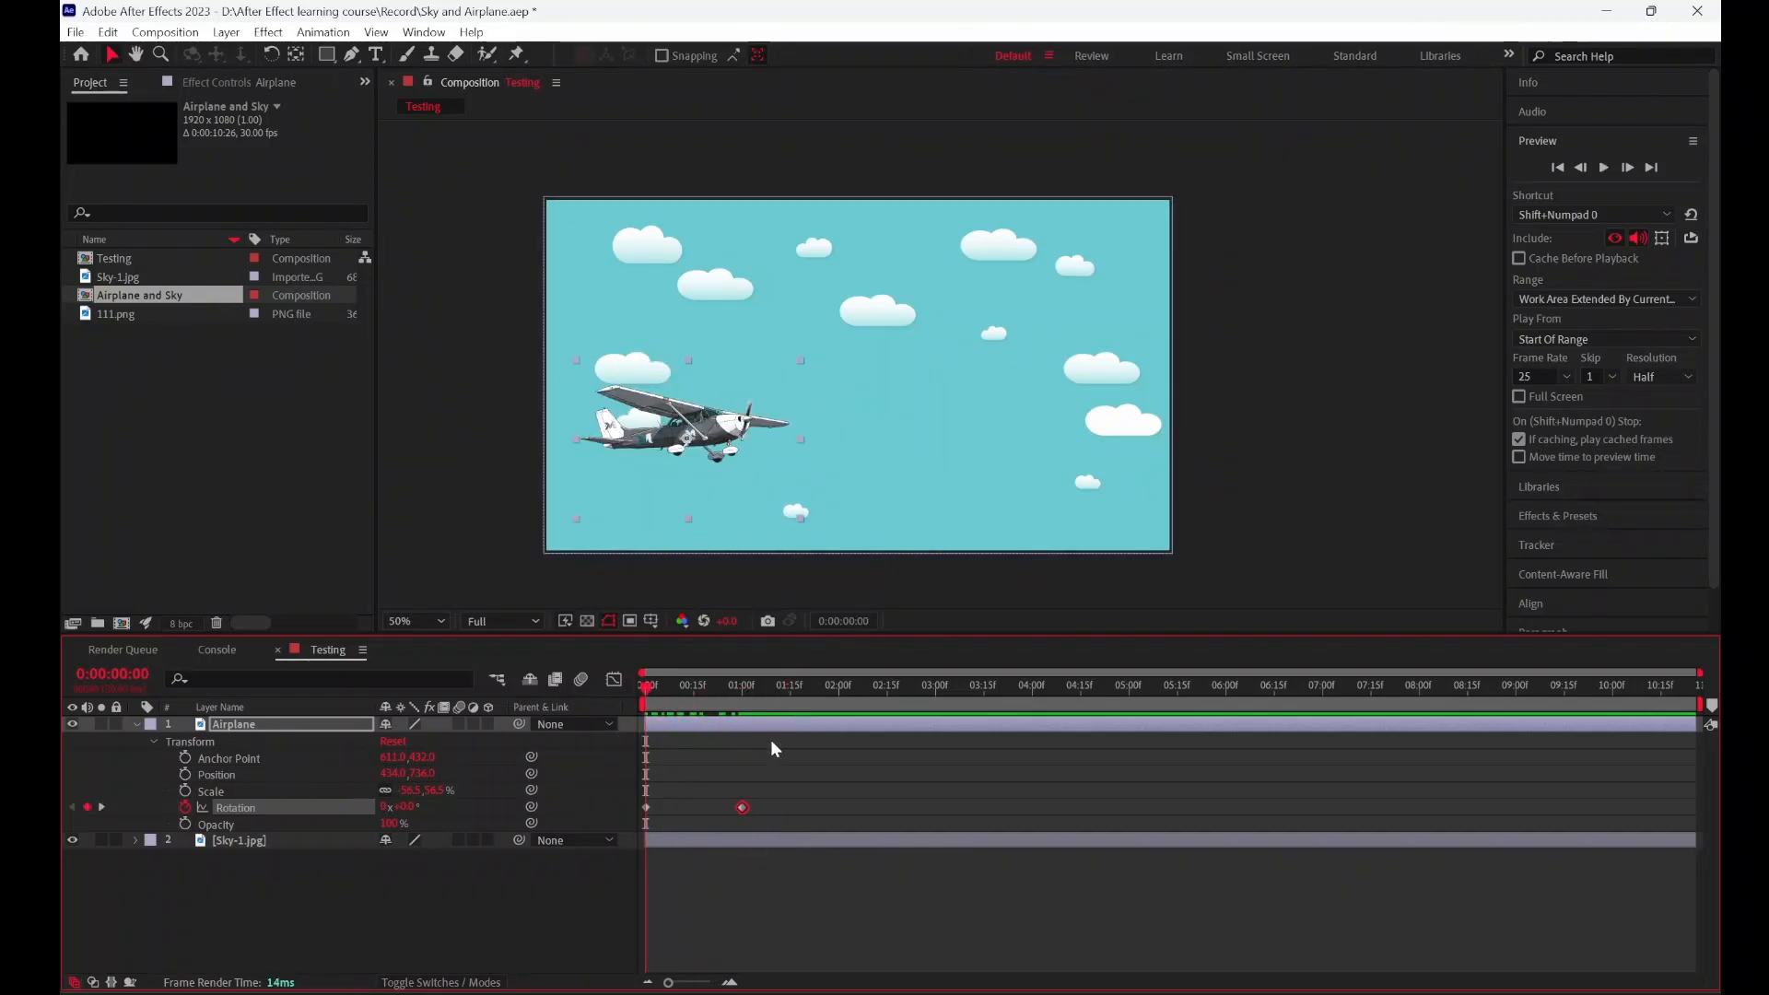
pyautogui.moveTo(806, 769); pyautogui.dragTo(577, 810)
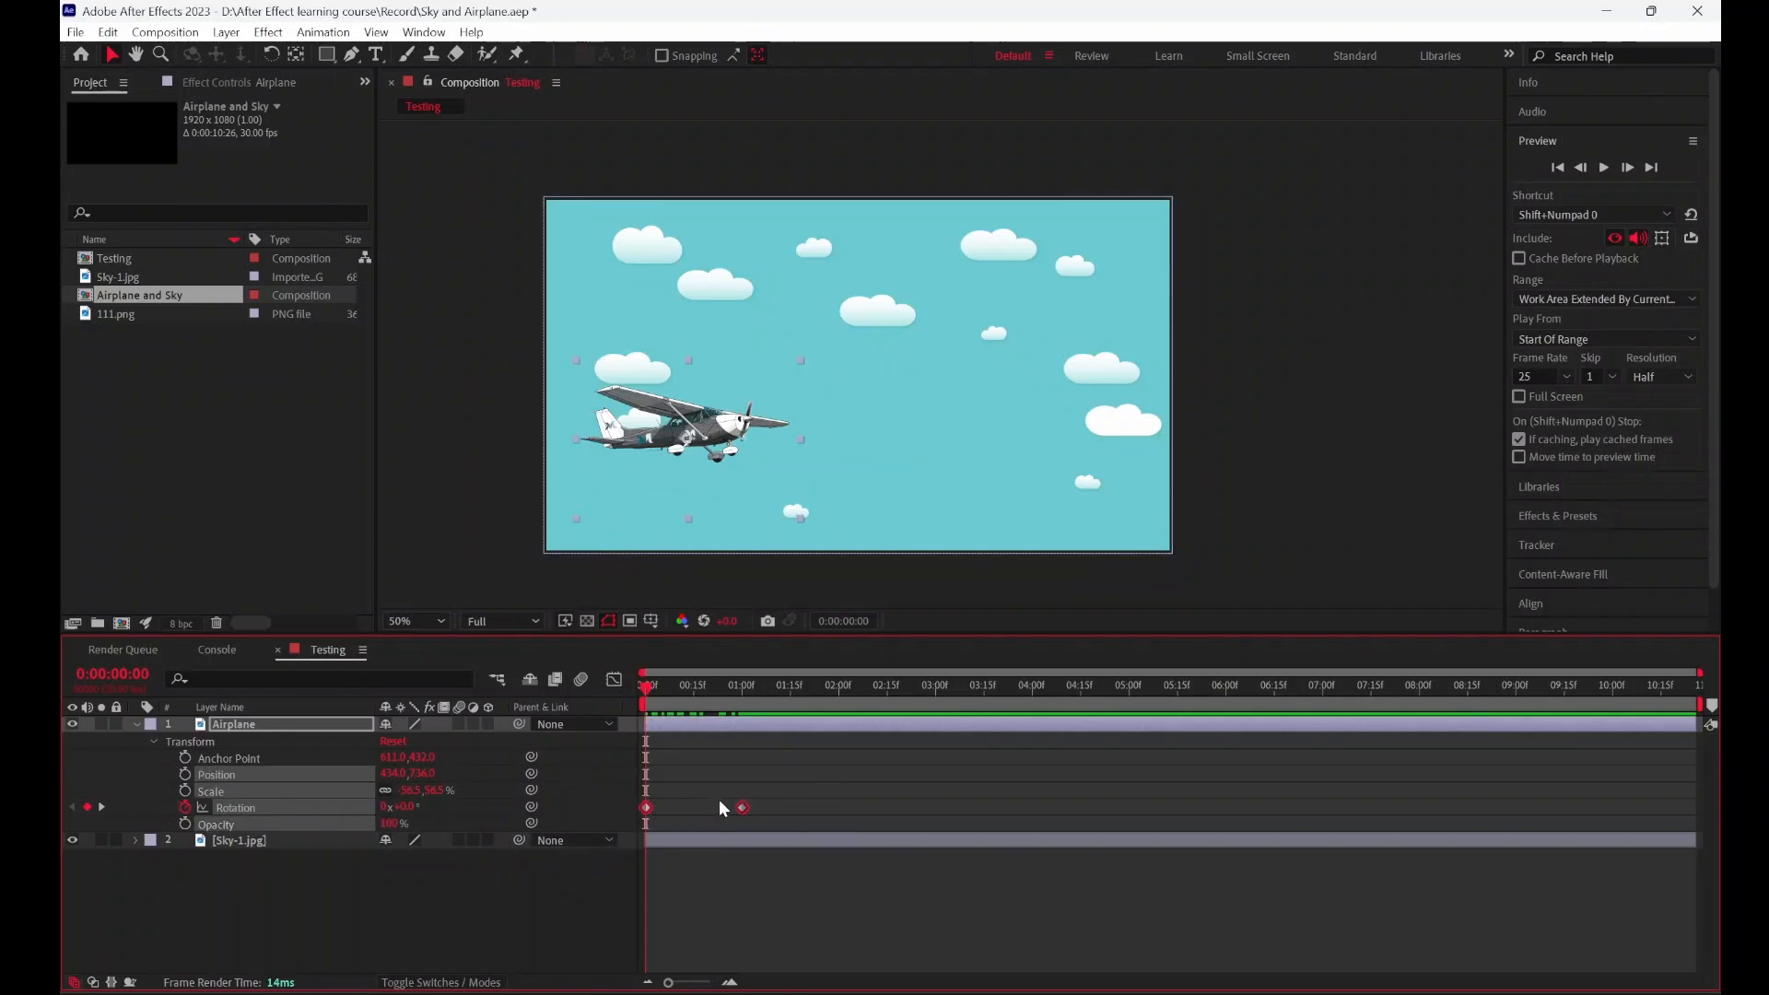
pyautogui.press('Delete')
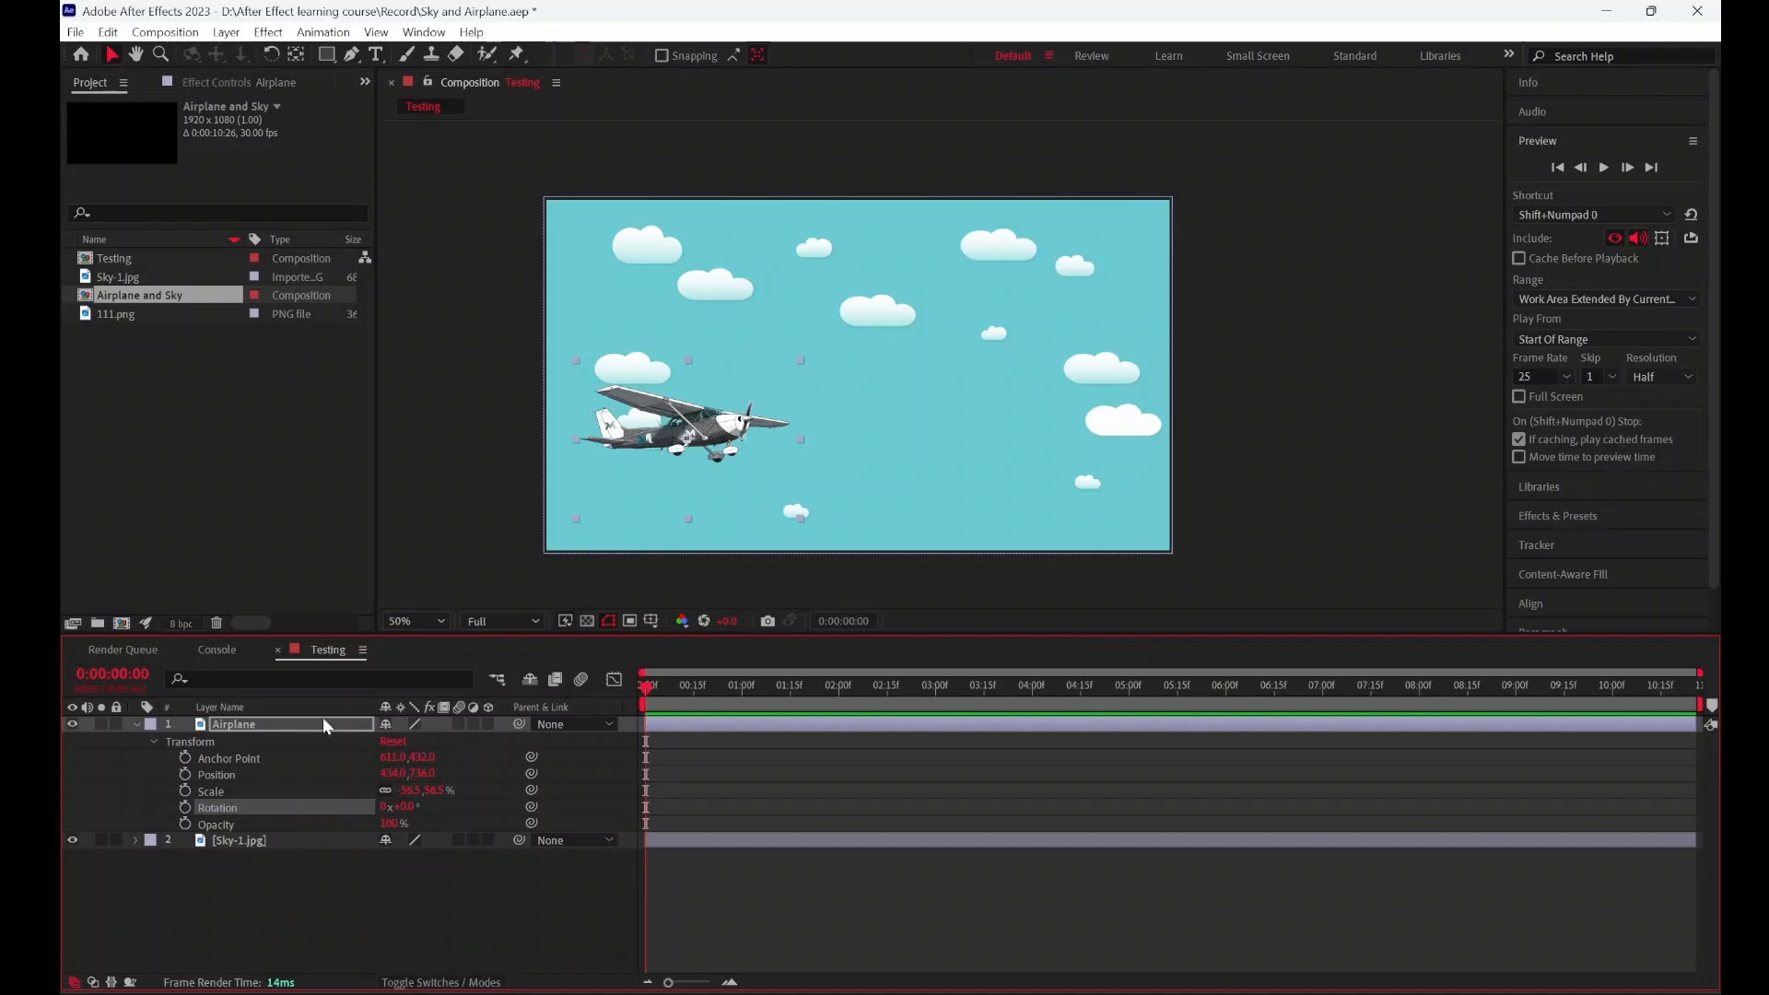
# Step: Add an Opacity keyframe to the airplane at 0:00:00:00 and set its opacity to 0% at 0:00:01:01
pyautogui.click(185, 824)
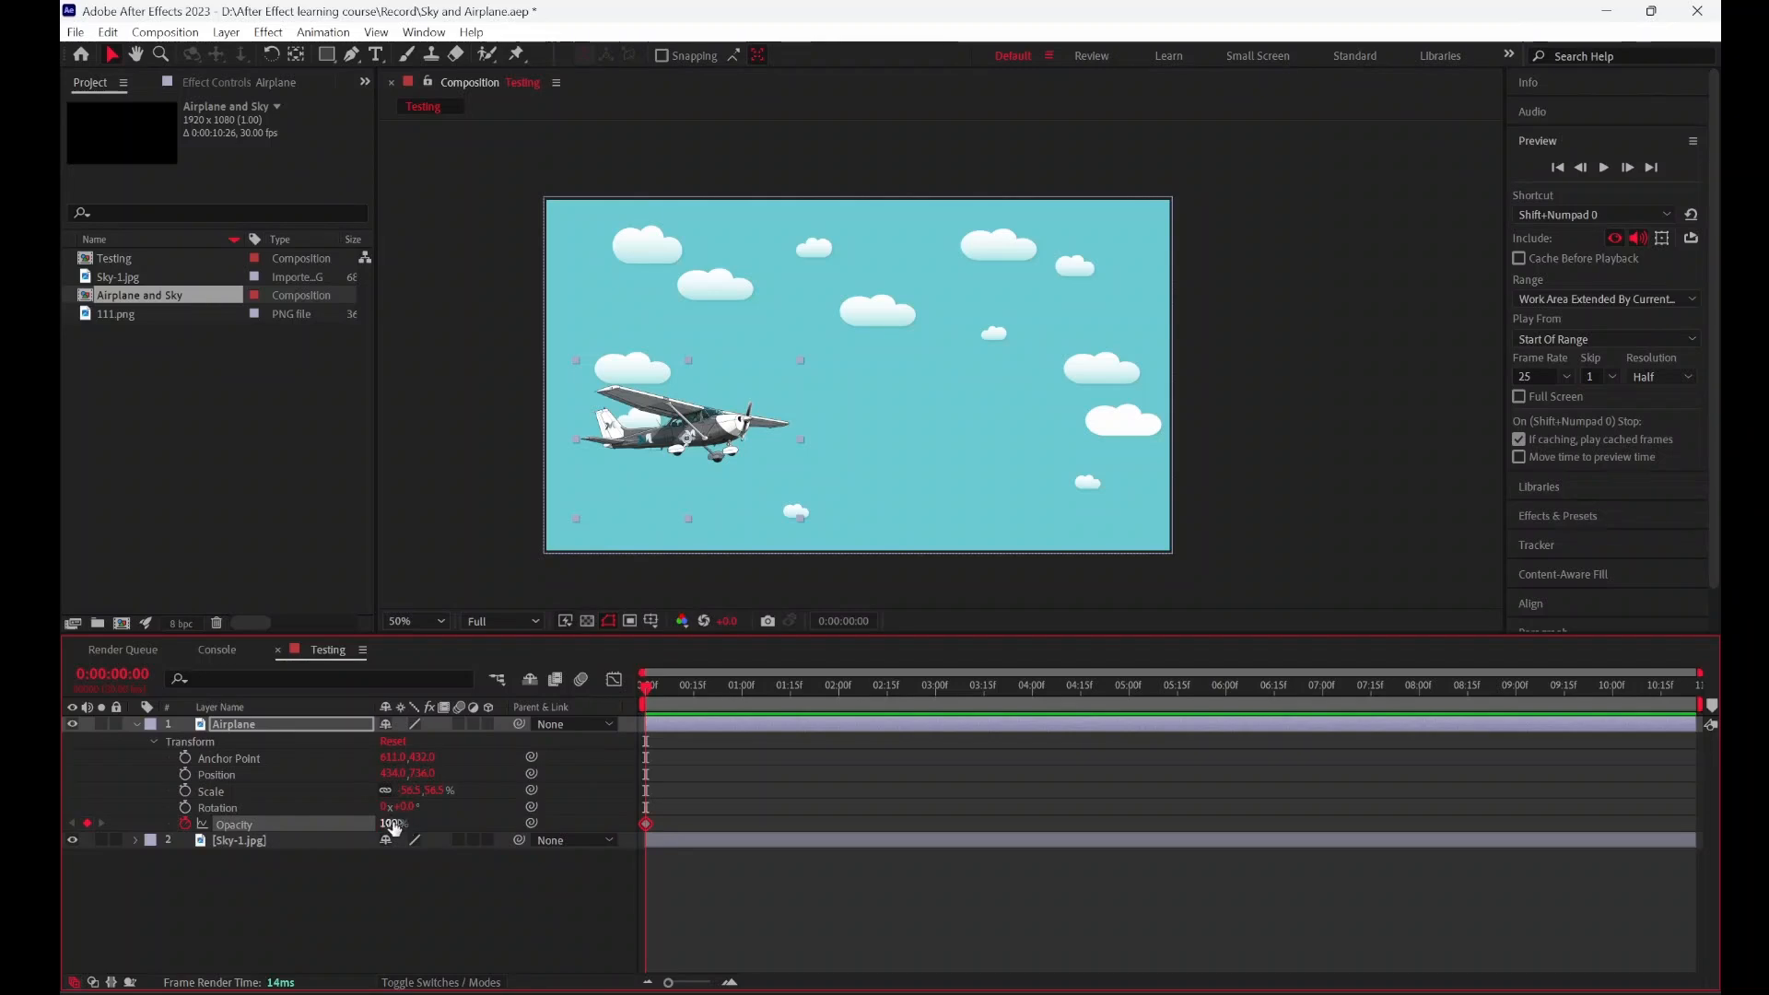
pyautogui.moveTo(645, 687); pyautogui.dragTo(745, 694)
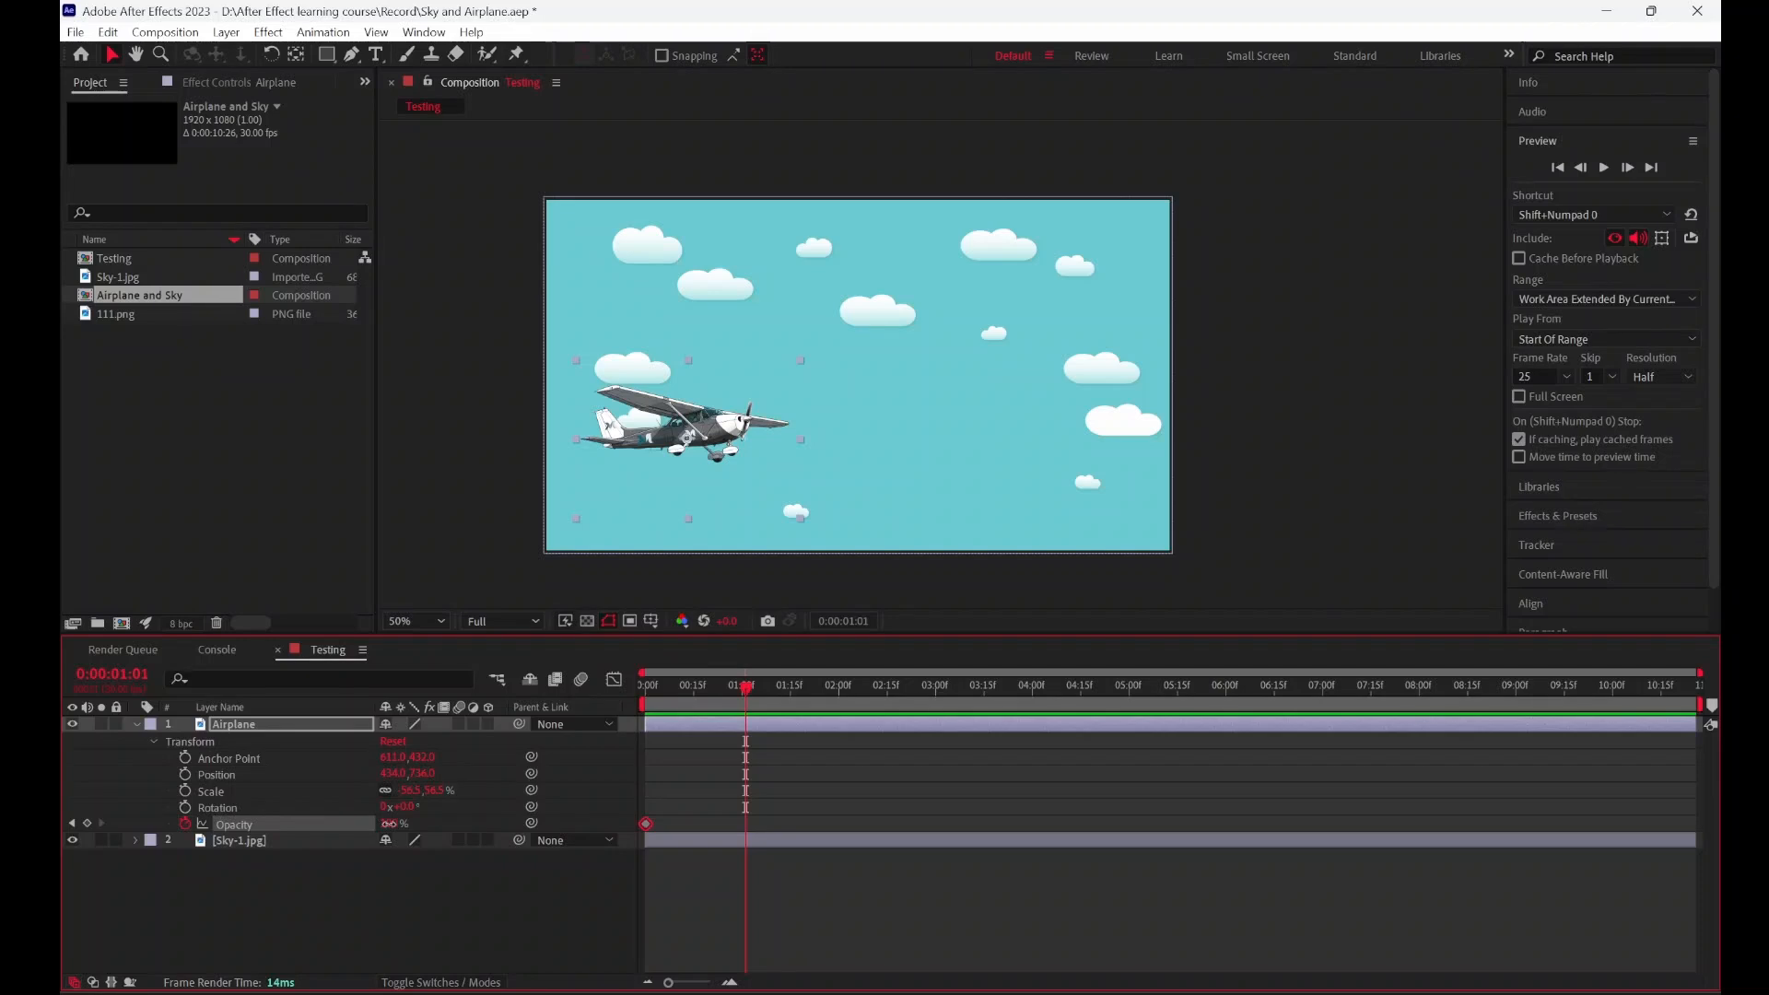
pyautogui.moveTo(389, 823); pyautogui.dragTo(182, 823)
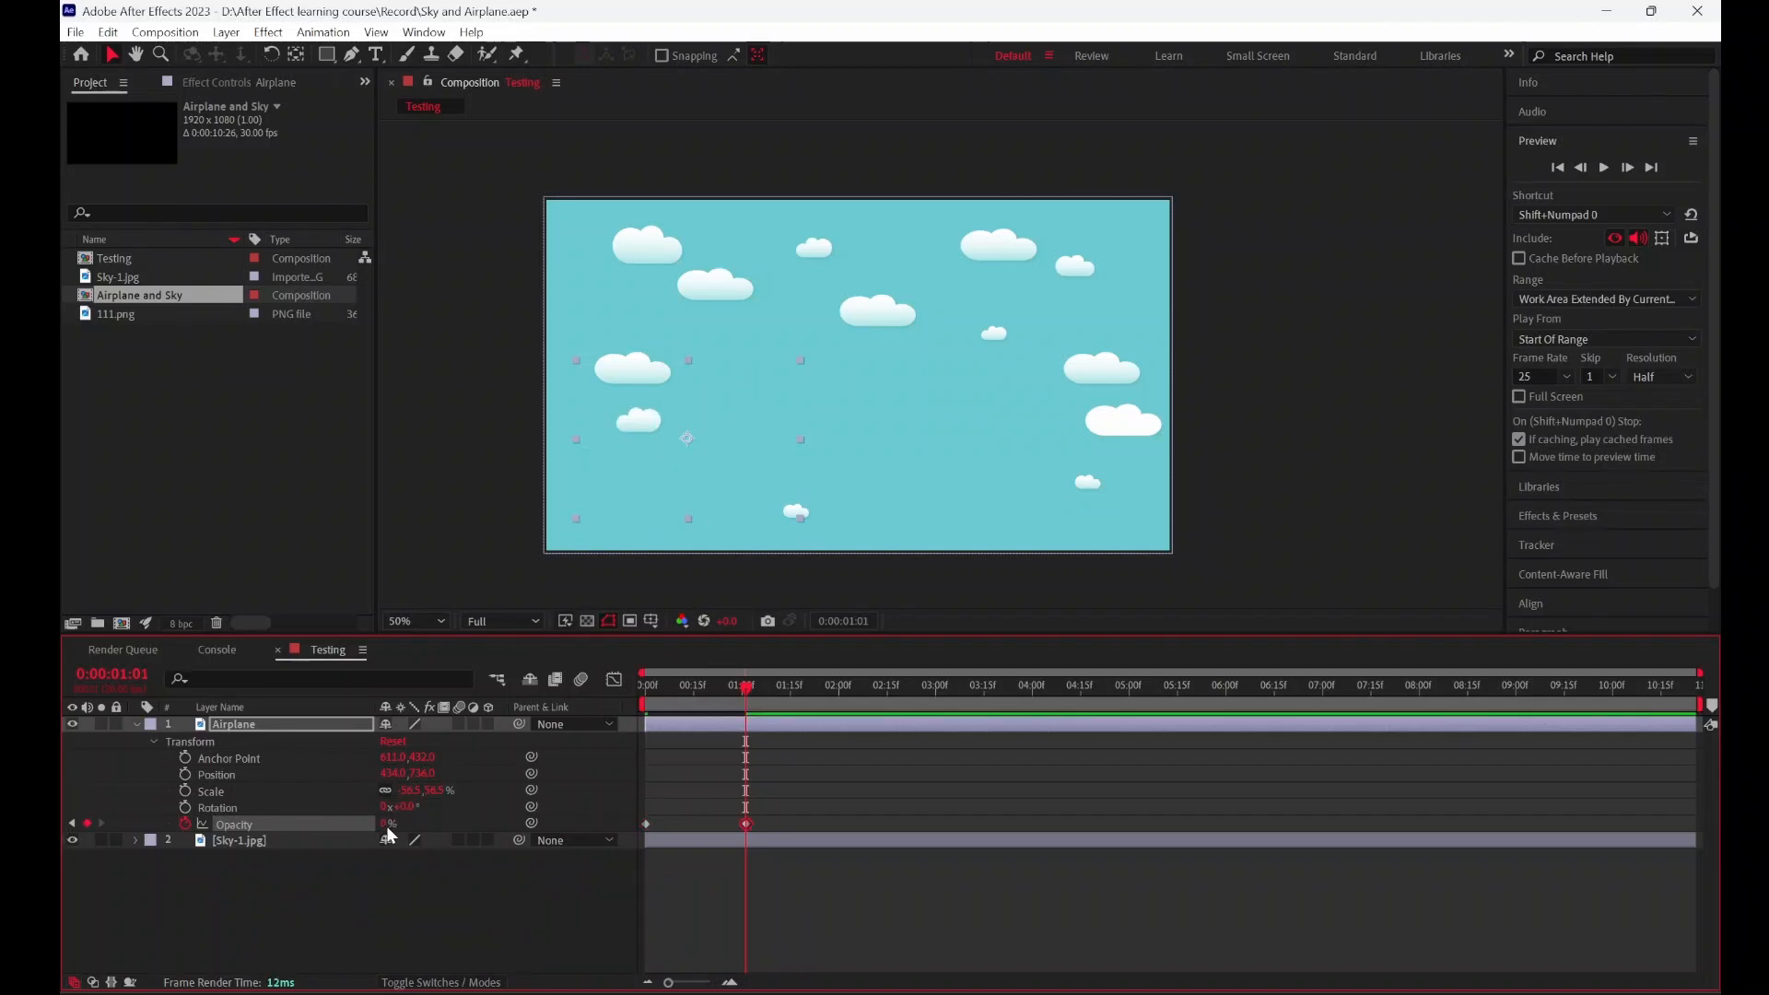
# Step: Preview the airplane's fade-out, return to the start of the timeline and delete both Opacity keyframes
pyautogui.press('space')
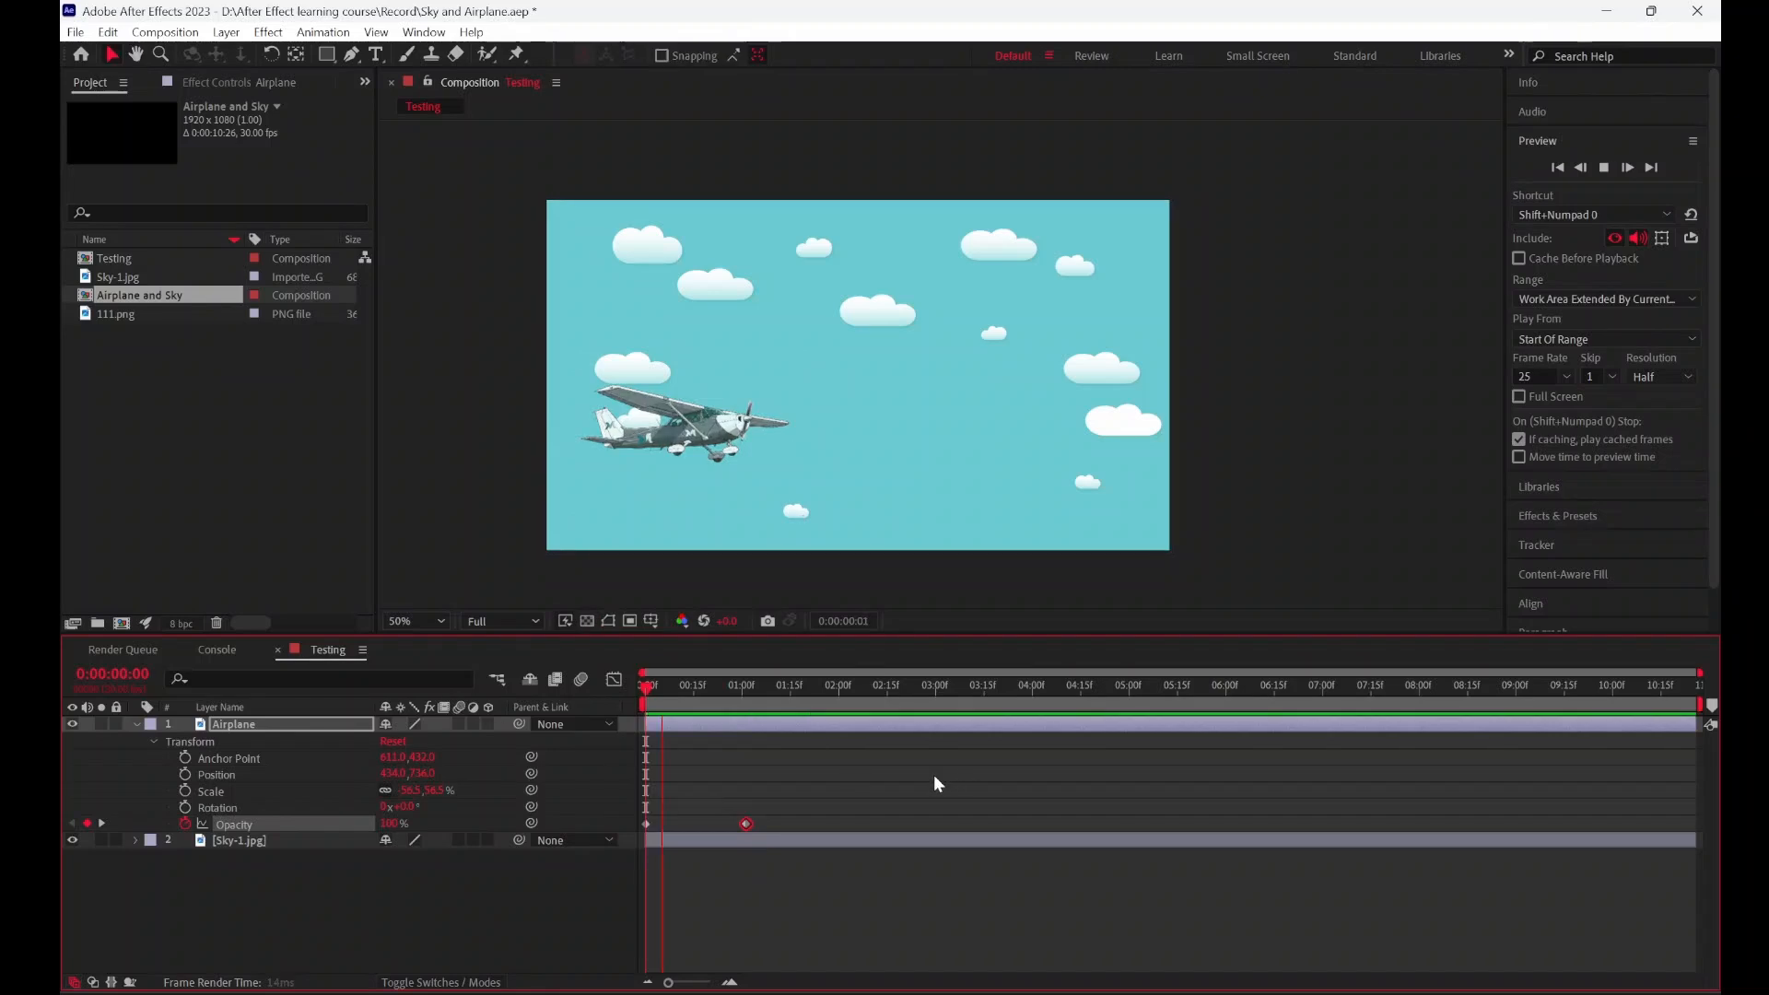
pyautogui.moveTo(777, 695); pyautogui.dragTo(645, 701)
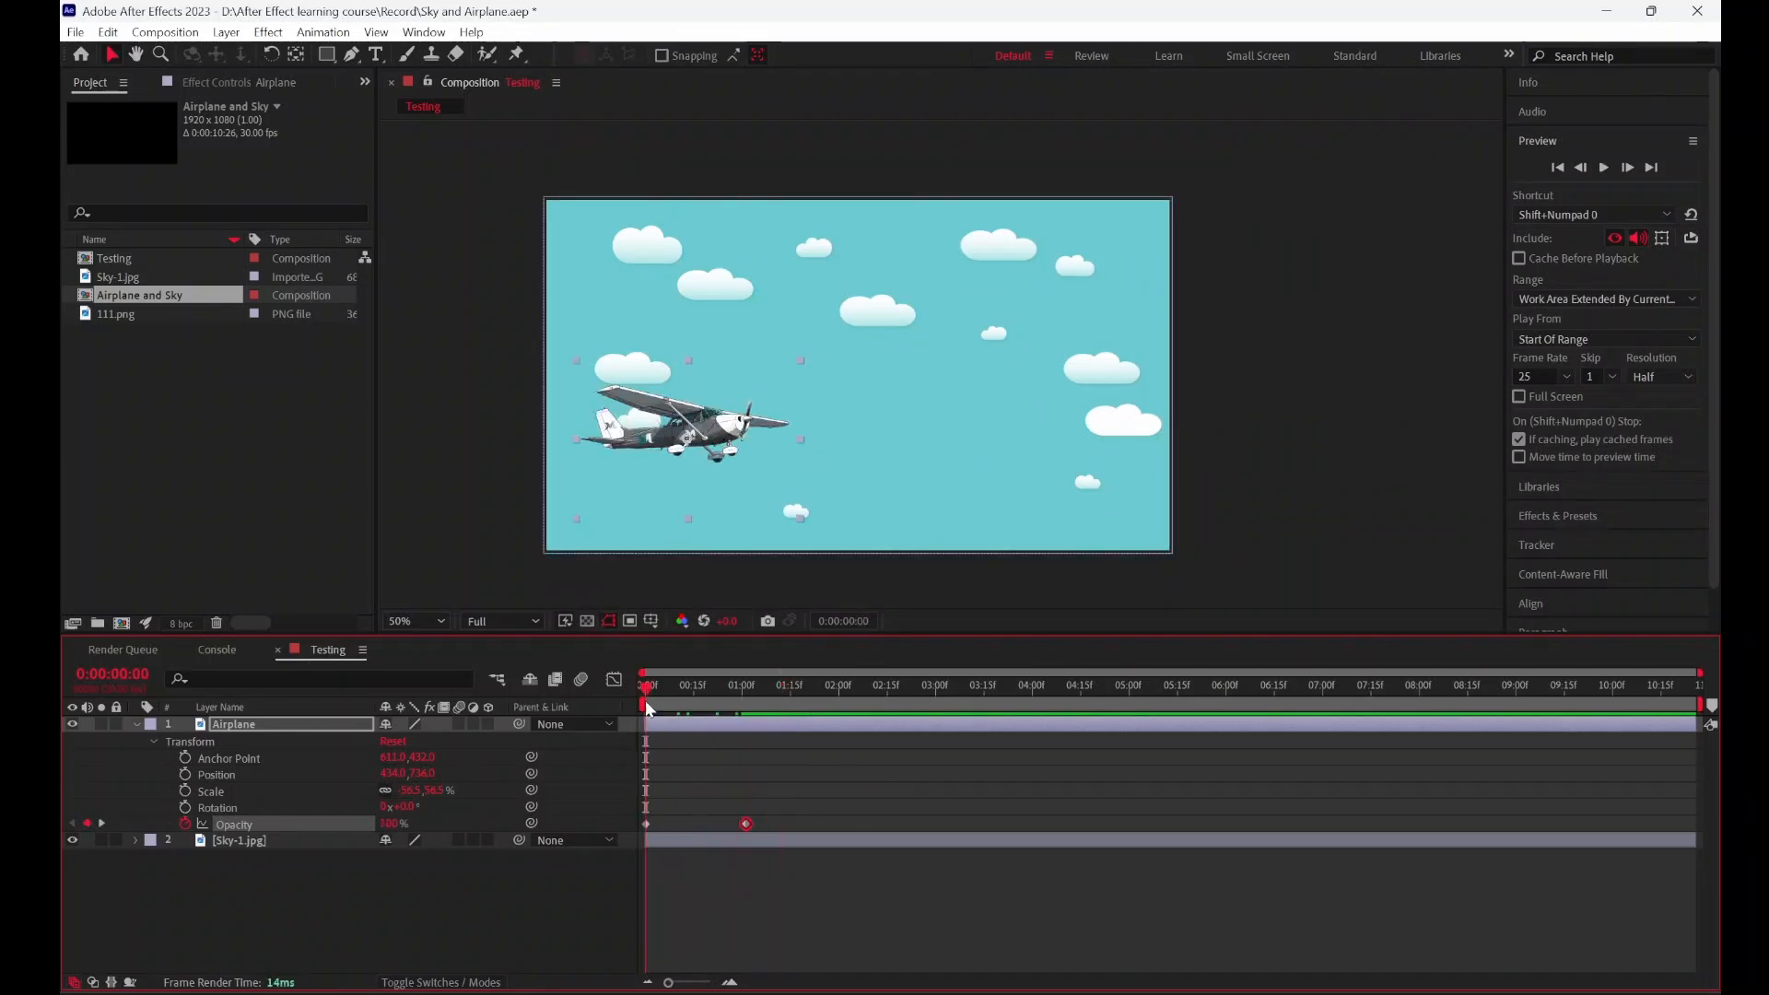
pyautogui.moveTo(827, 772); pyautogui.dragTo(622, 833)
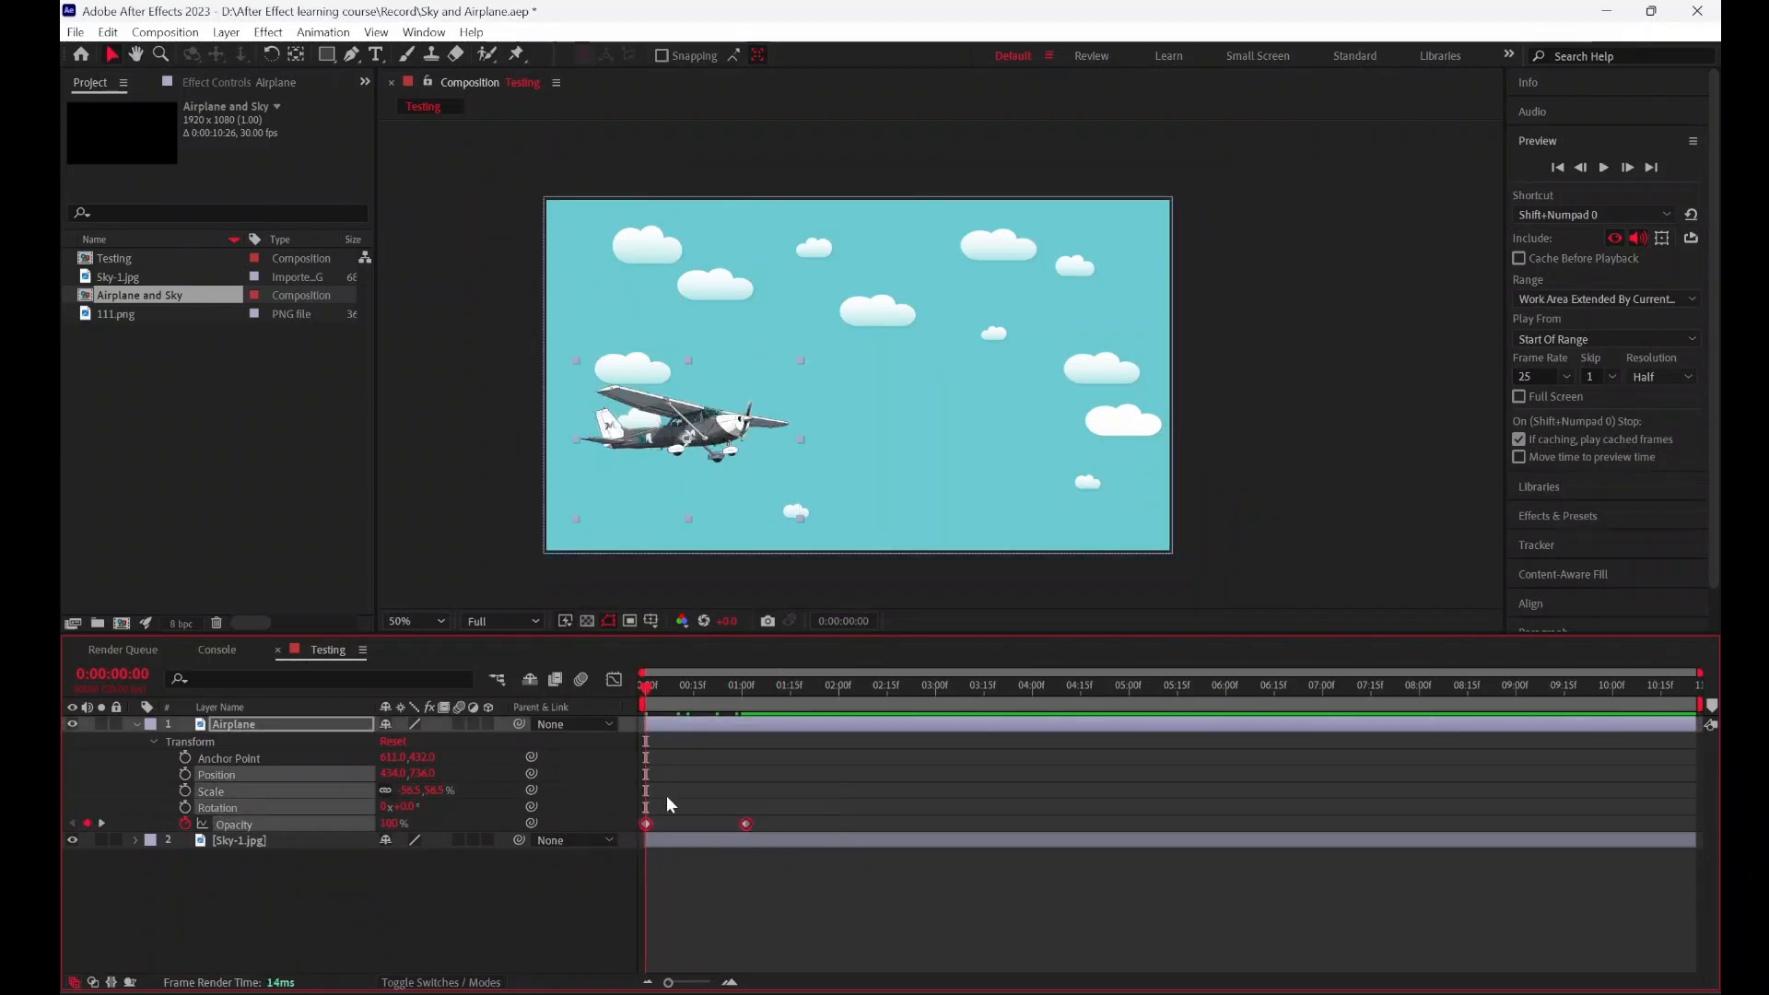
pyautogui.press('Delete')
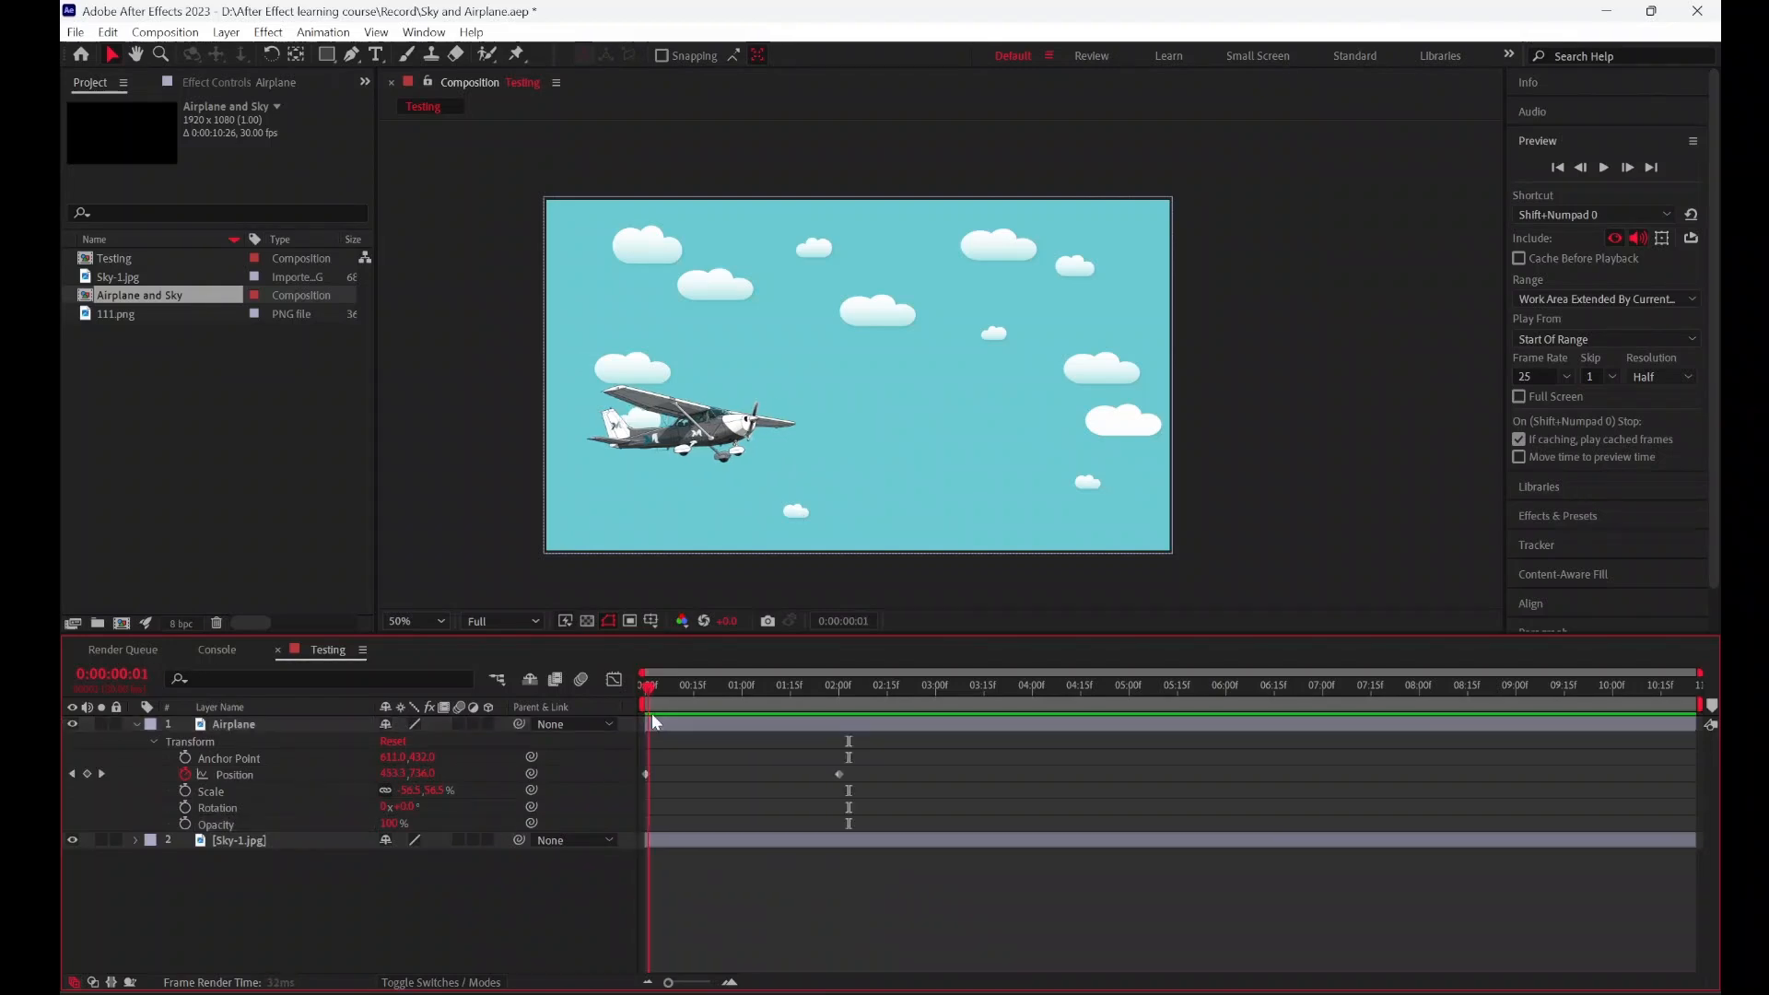
# Step: Move the airplane's second Position keyframe to about 0:00:01:00 and play the faster flight from the beginning
pyautogui.moveTo(651, 713); pyautogui.dragTo(643, 715)
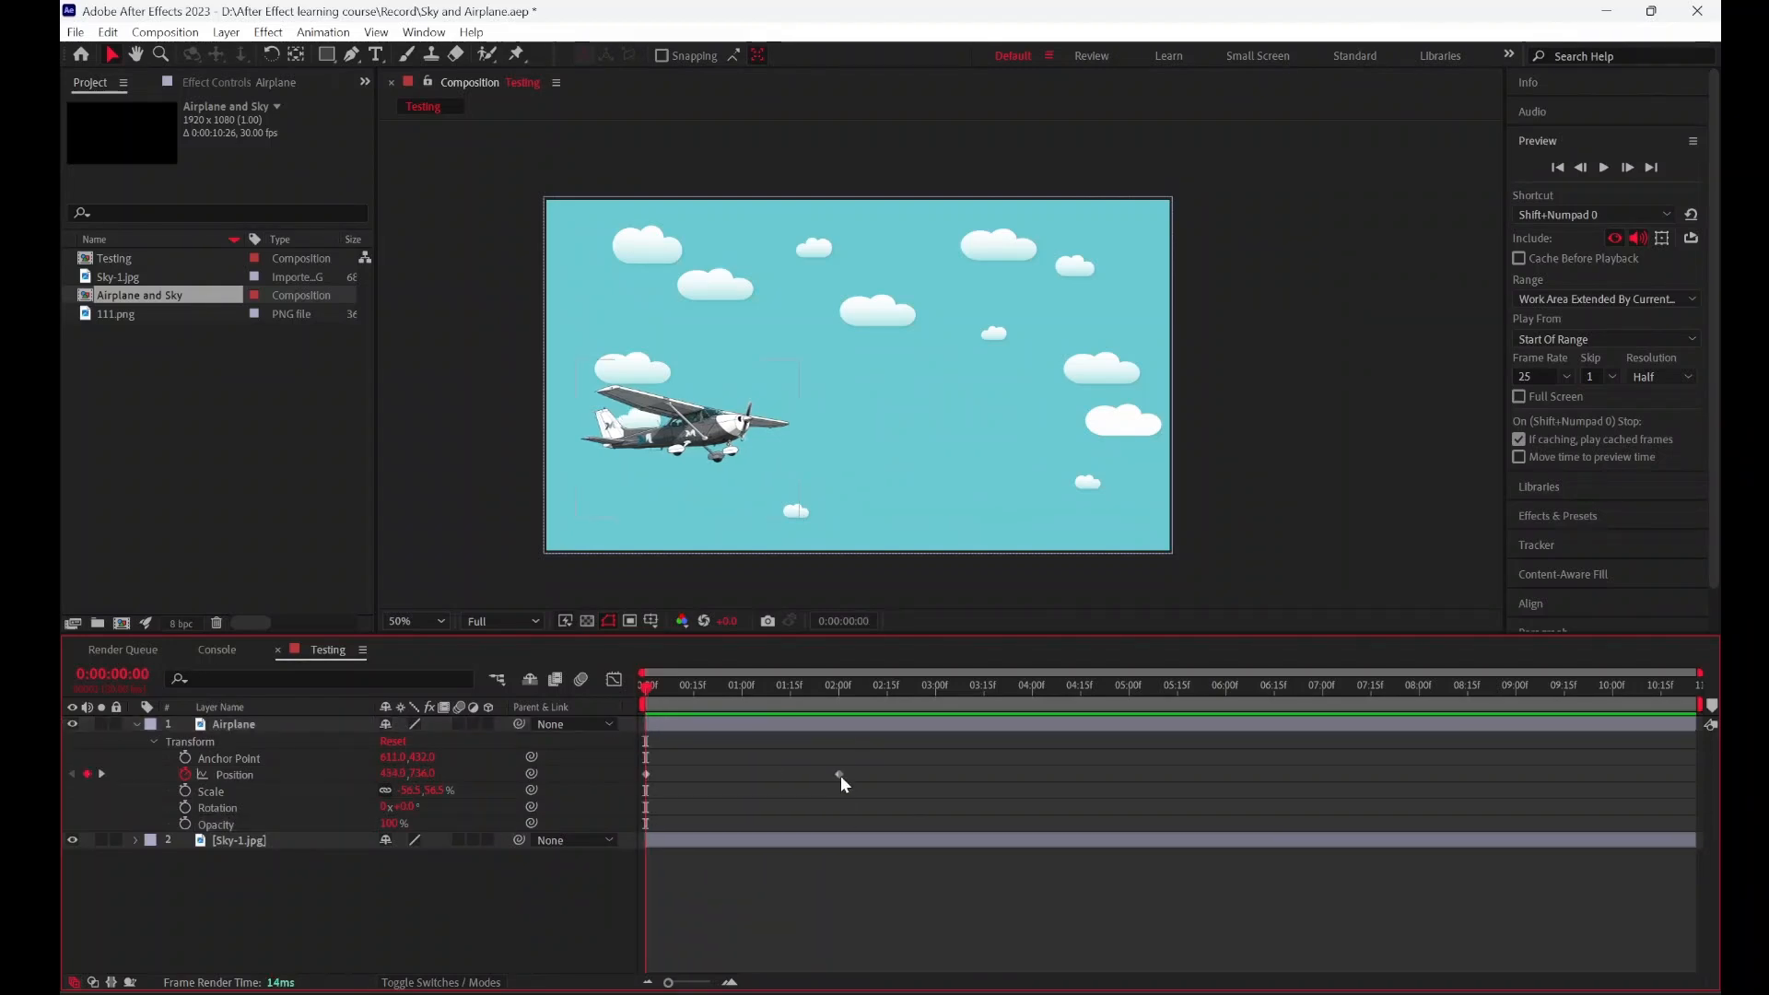
pyautogui.moveTo(838, 774); pyautogui.dragTo(739, 774)
pyautogui.click(796, 804)
pyautogui.press('space')
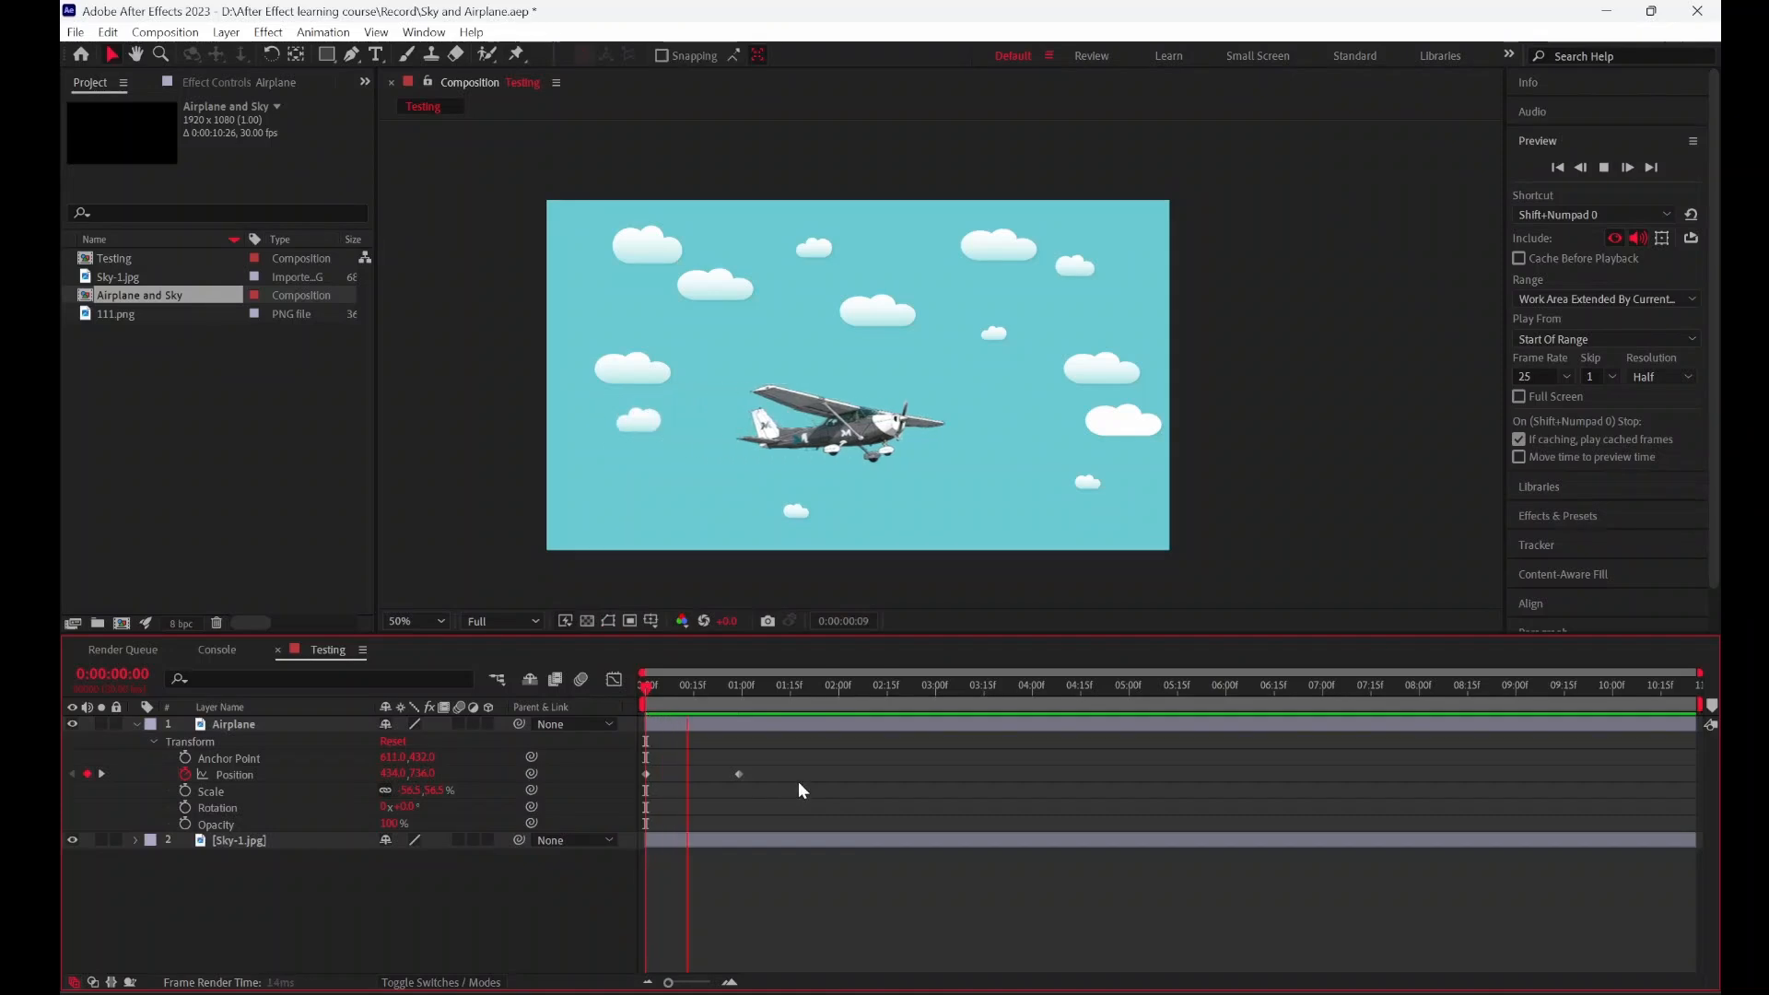
# Step: Select both Position keyframes and scrub through the airplane's flight between them, returning to the start of the timeline
pyautogui.moveTo(811, 763); pyautogui.dragTo(640, 794)
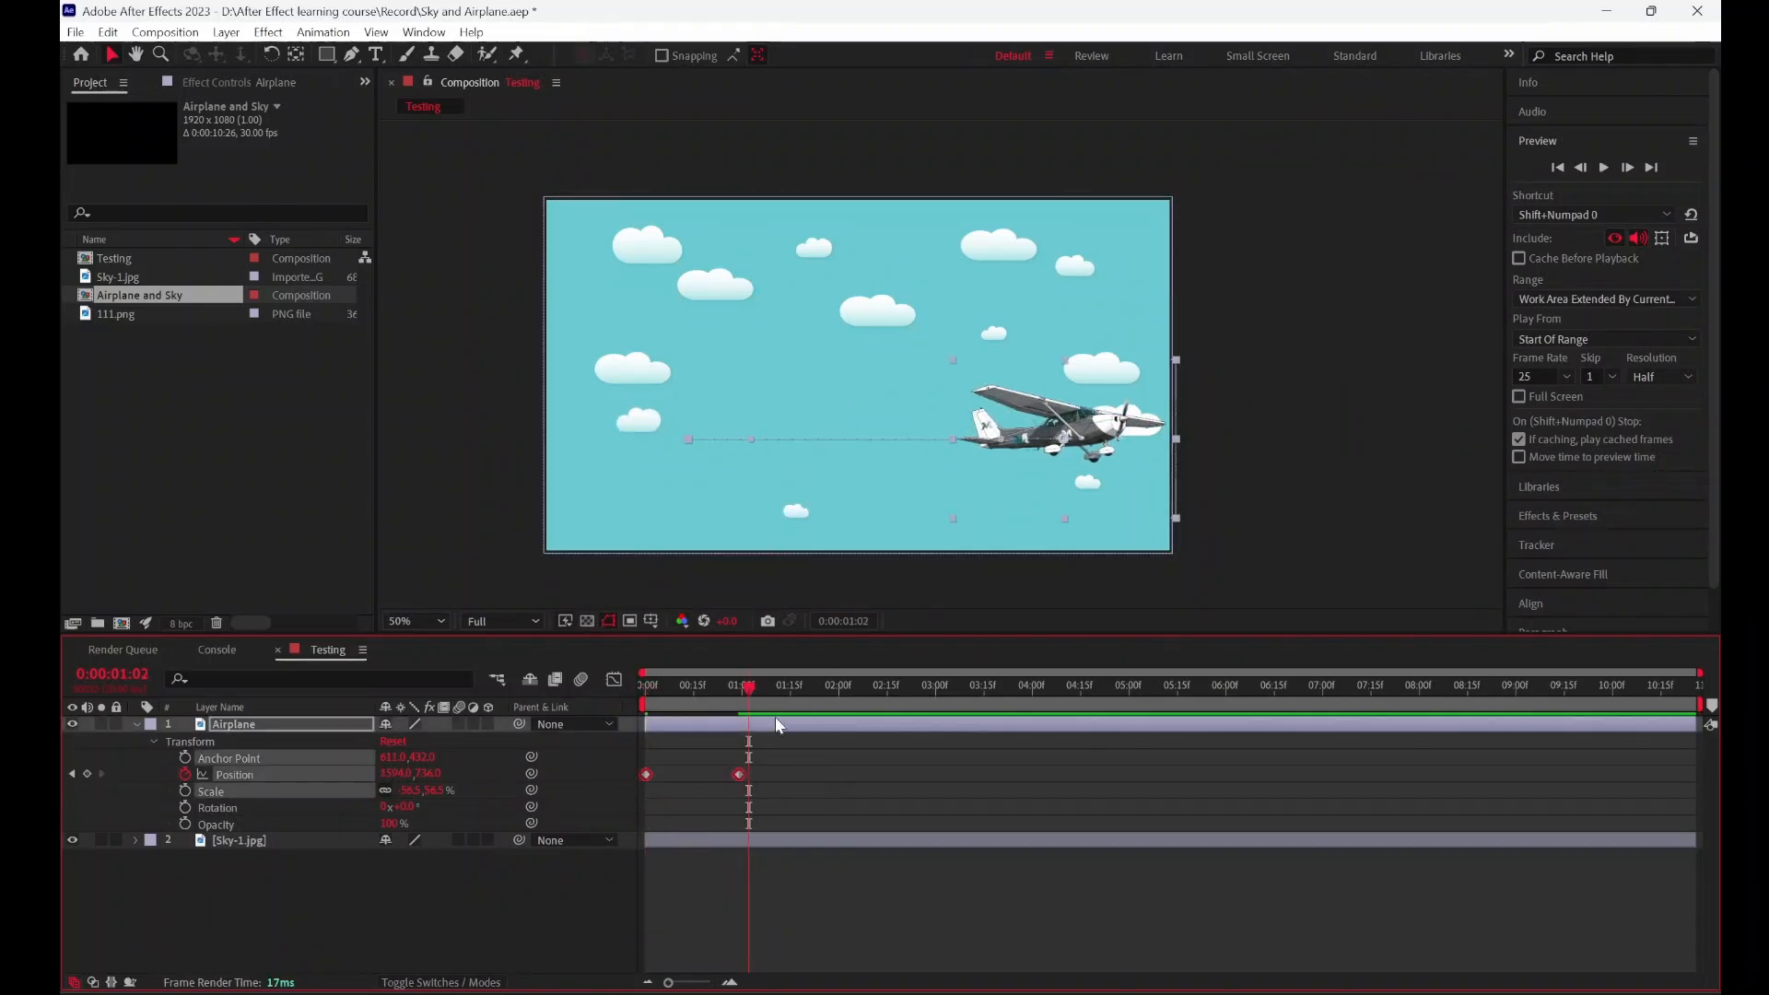
pyautogui.moveTo(755, 688); pyautogui.dragTo(594, 704)
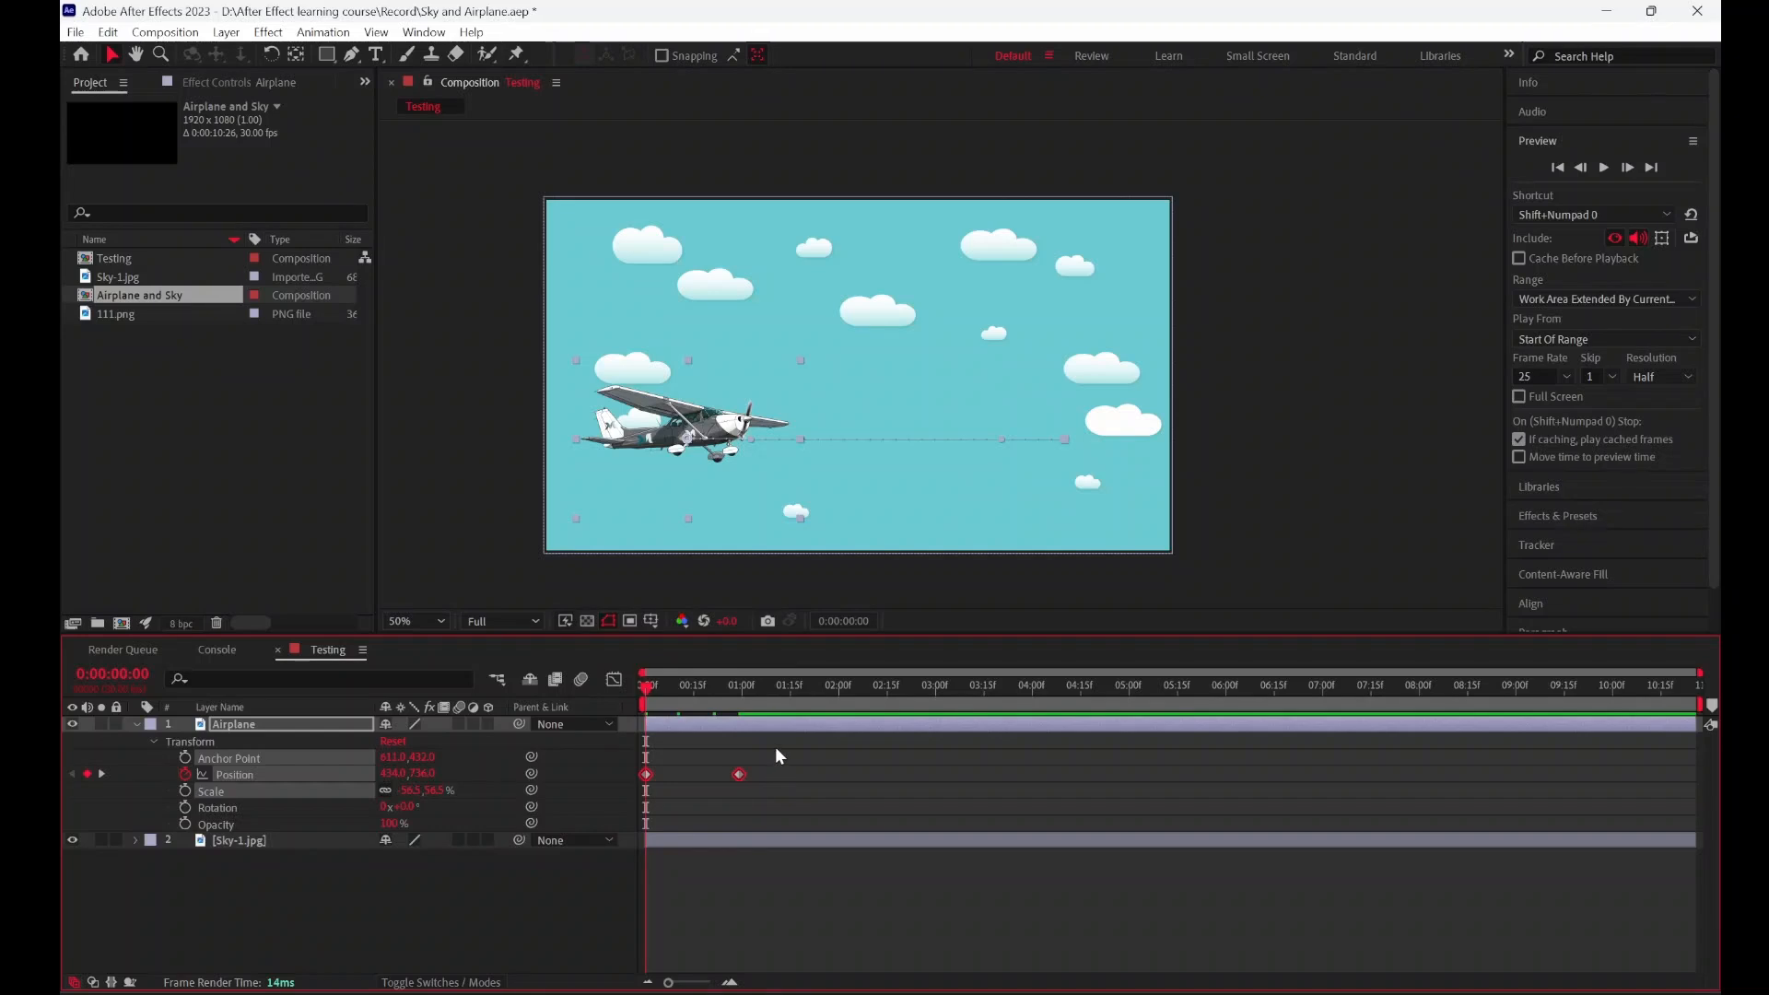
pyautogui.press('space')
pyautogui.click(733, 686)
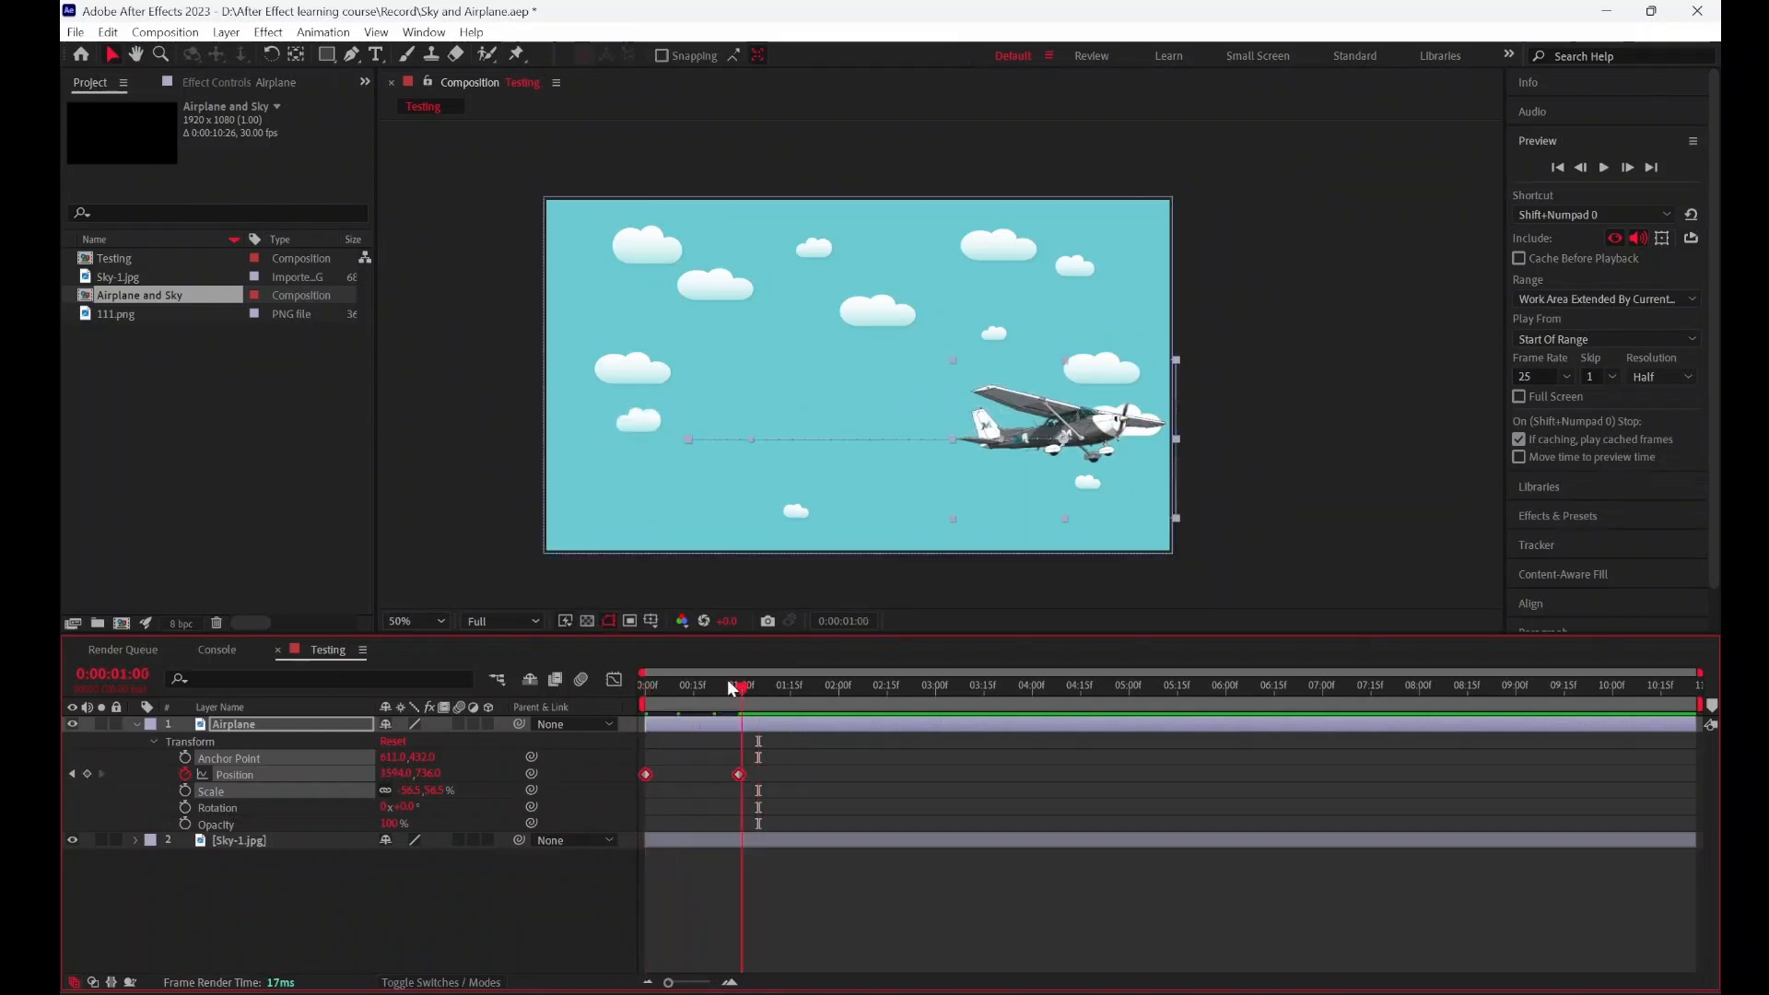
pyautogui.press('Home')
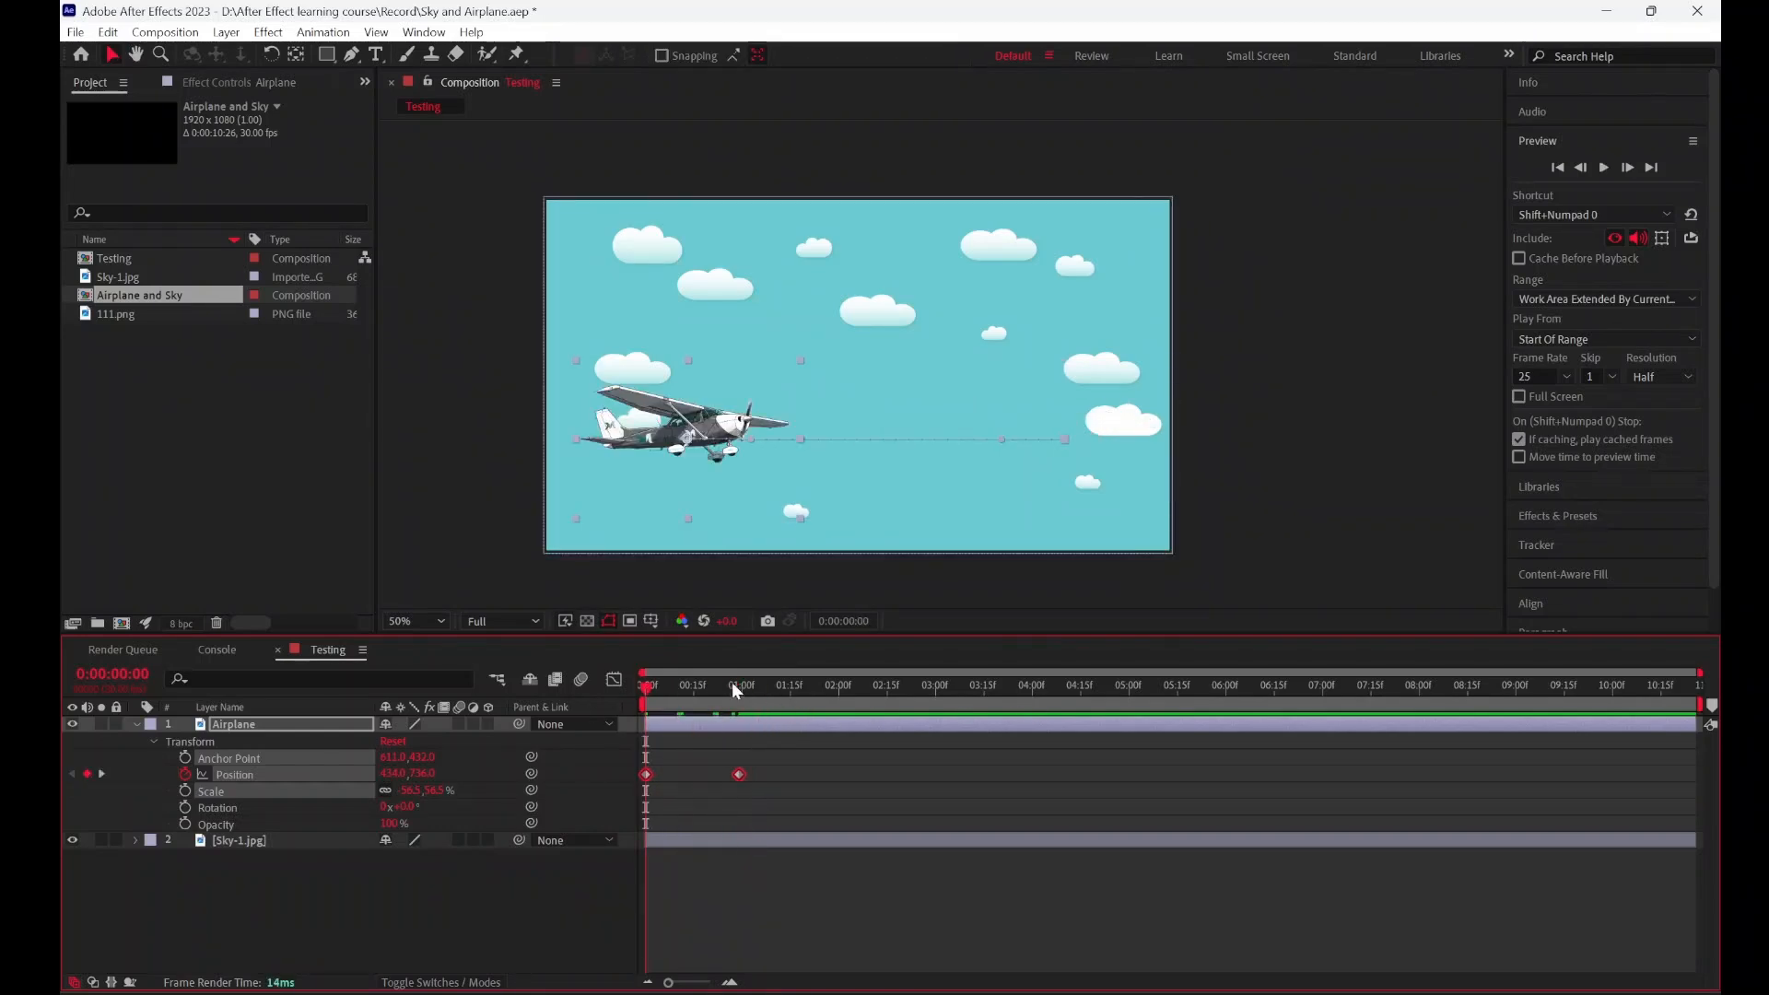
# Step: Shorten the work area so that it ends just after the second Position keyframe, at about 0:00:01:06
pyautogui.moveTo(654, 683); pyautogui.dragTo(660, 726)
pyautogui.press('n')
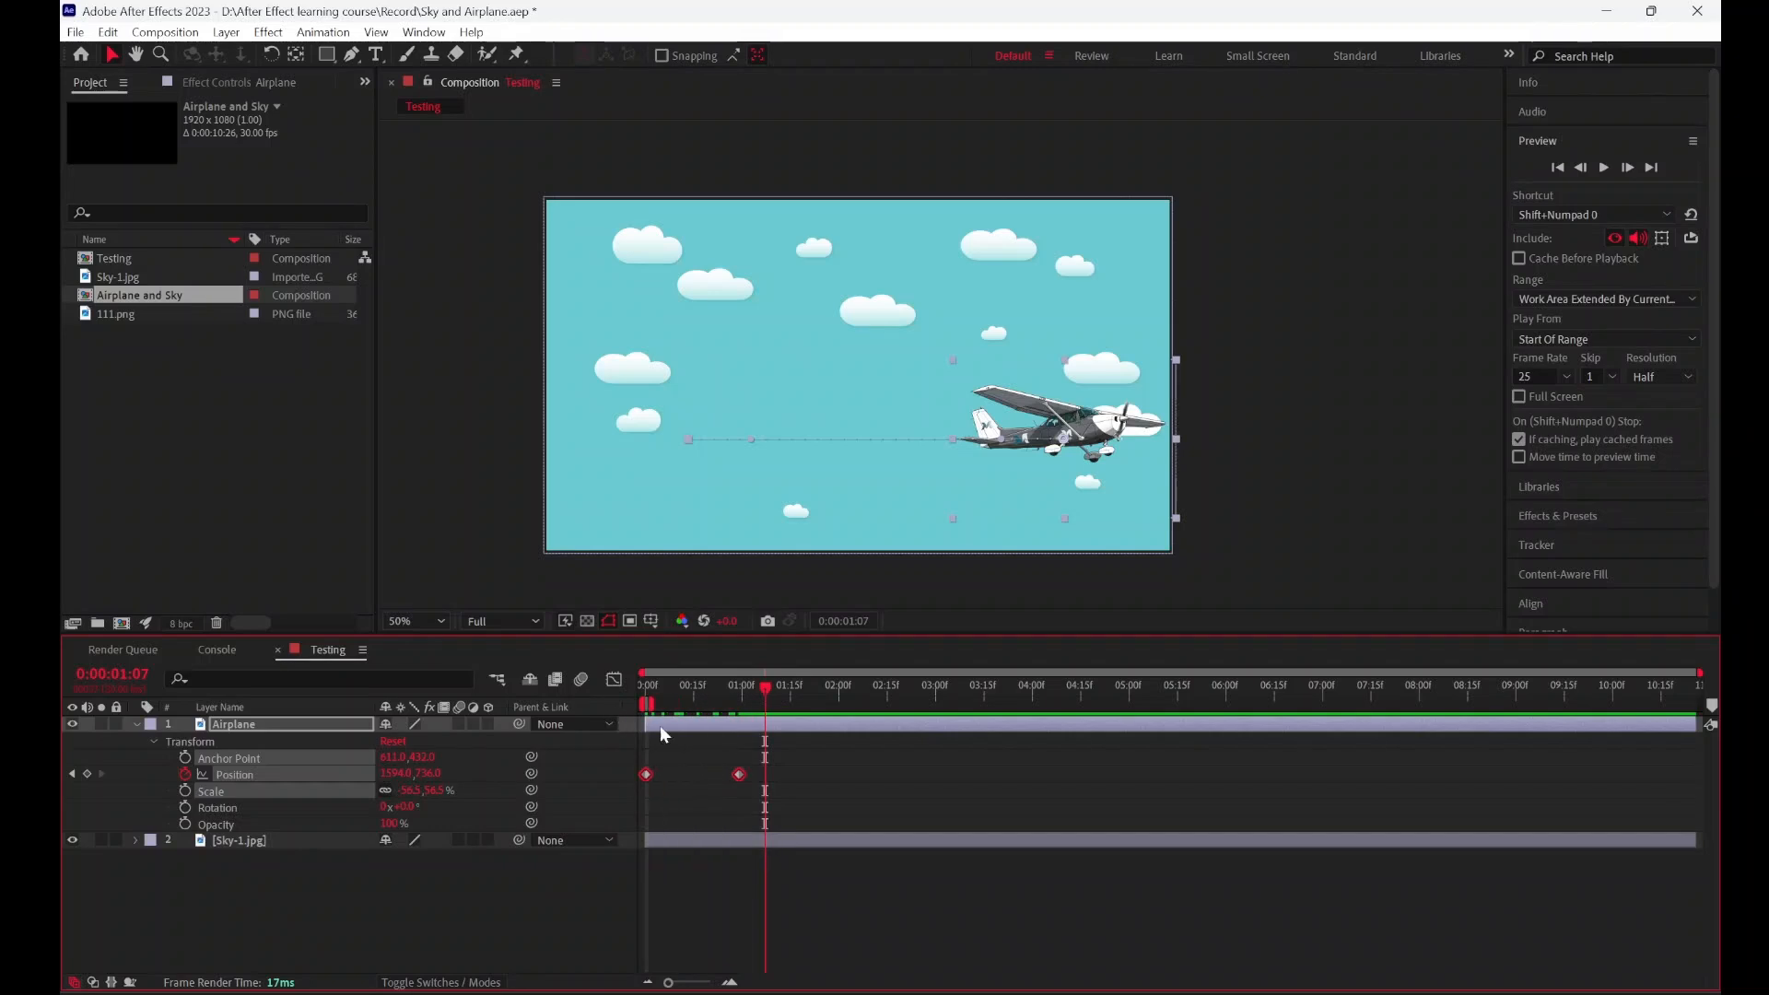
pyautogui.press('space')
pyautogui.click(858, 687)
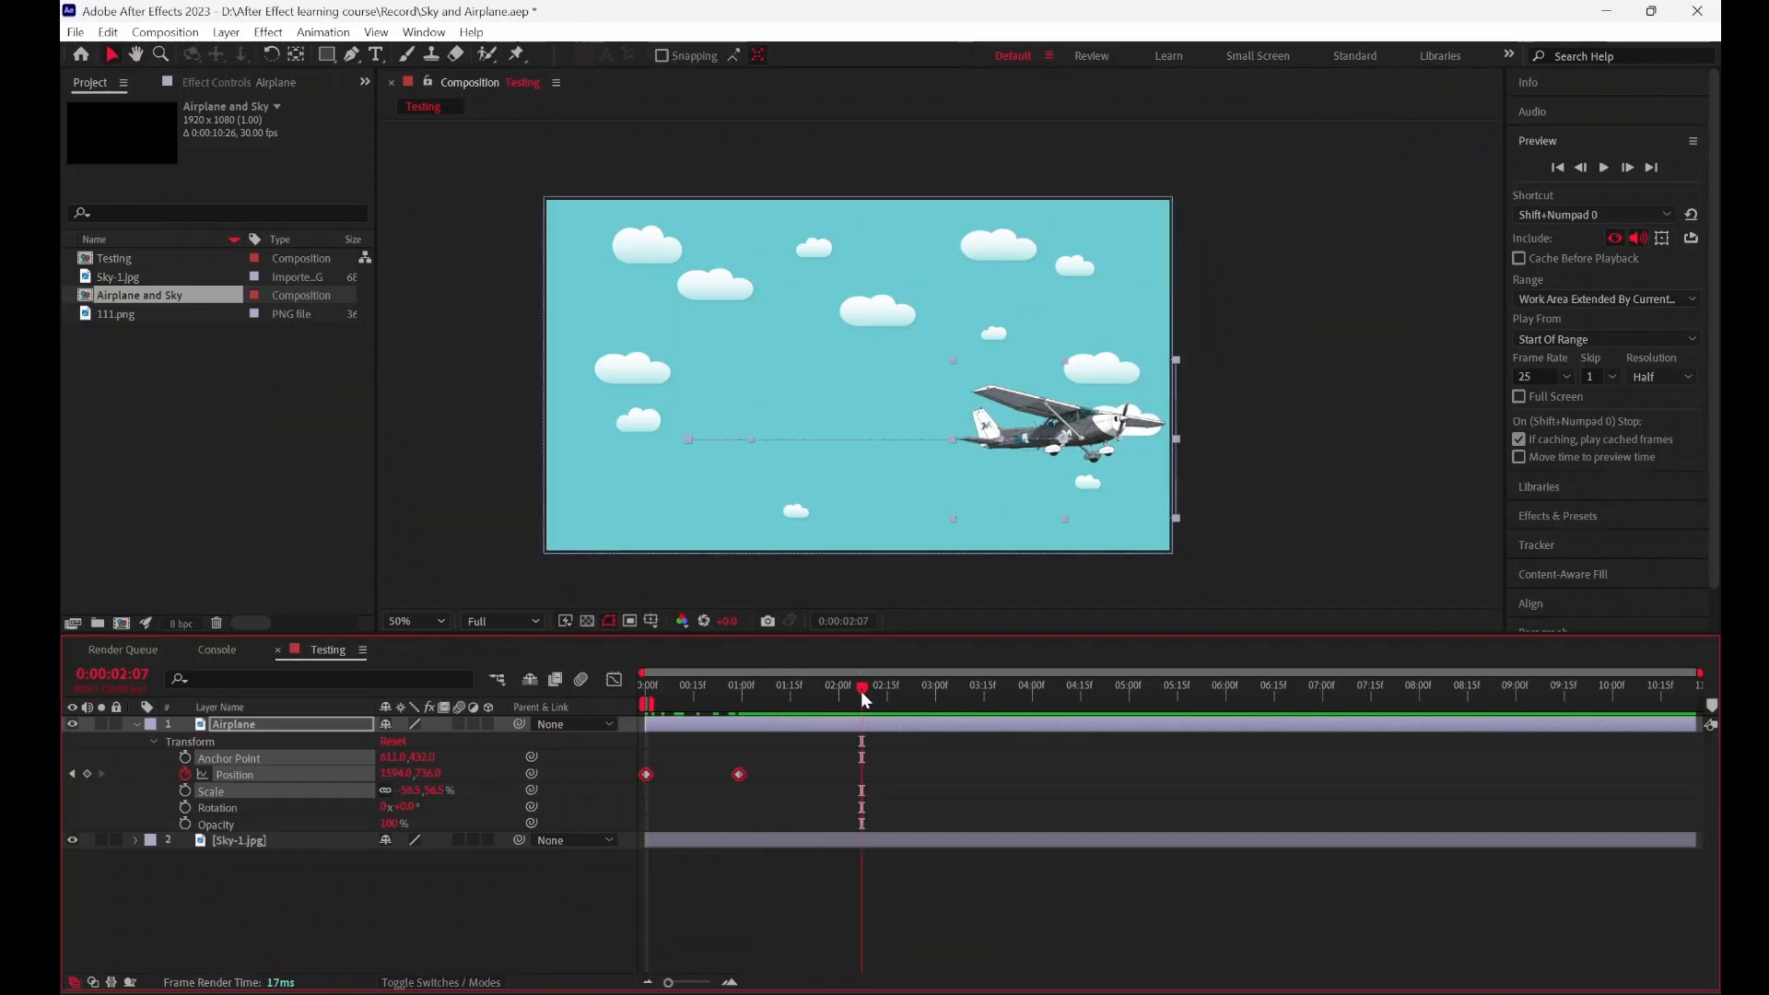
pyautogui.moveTo(858, 687); pyautogui.dragTo(756, 691)
pyautogui.press('n')
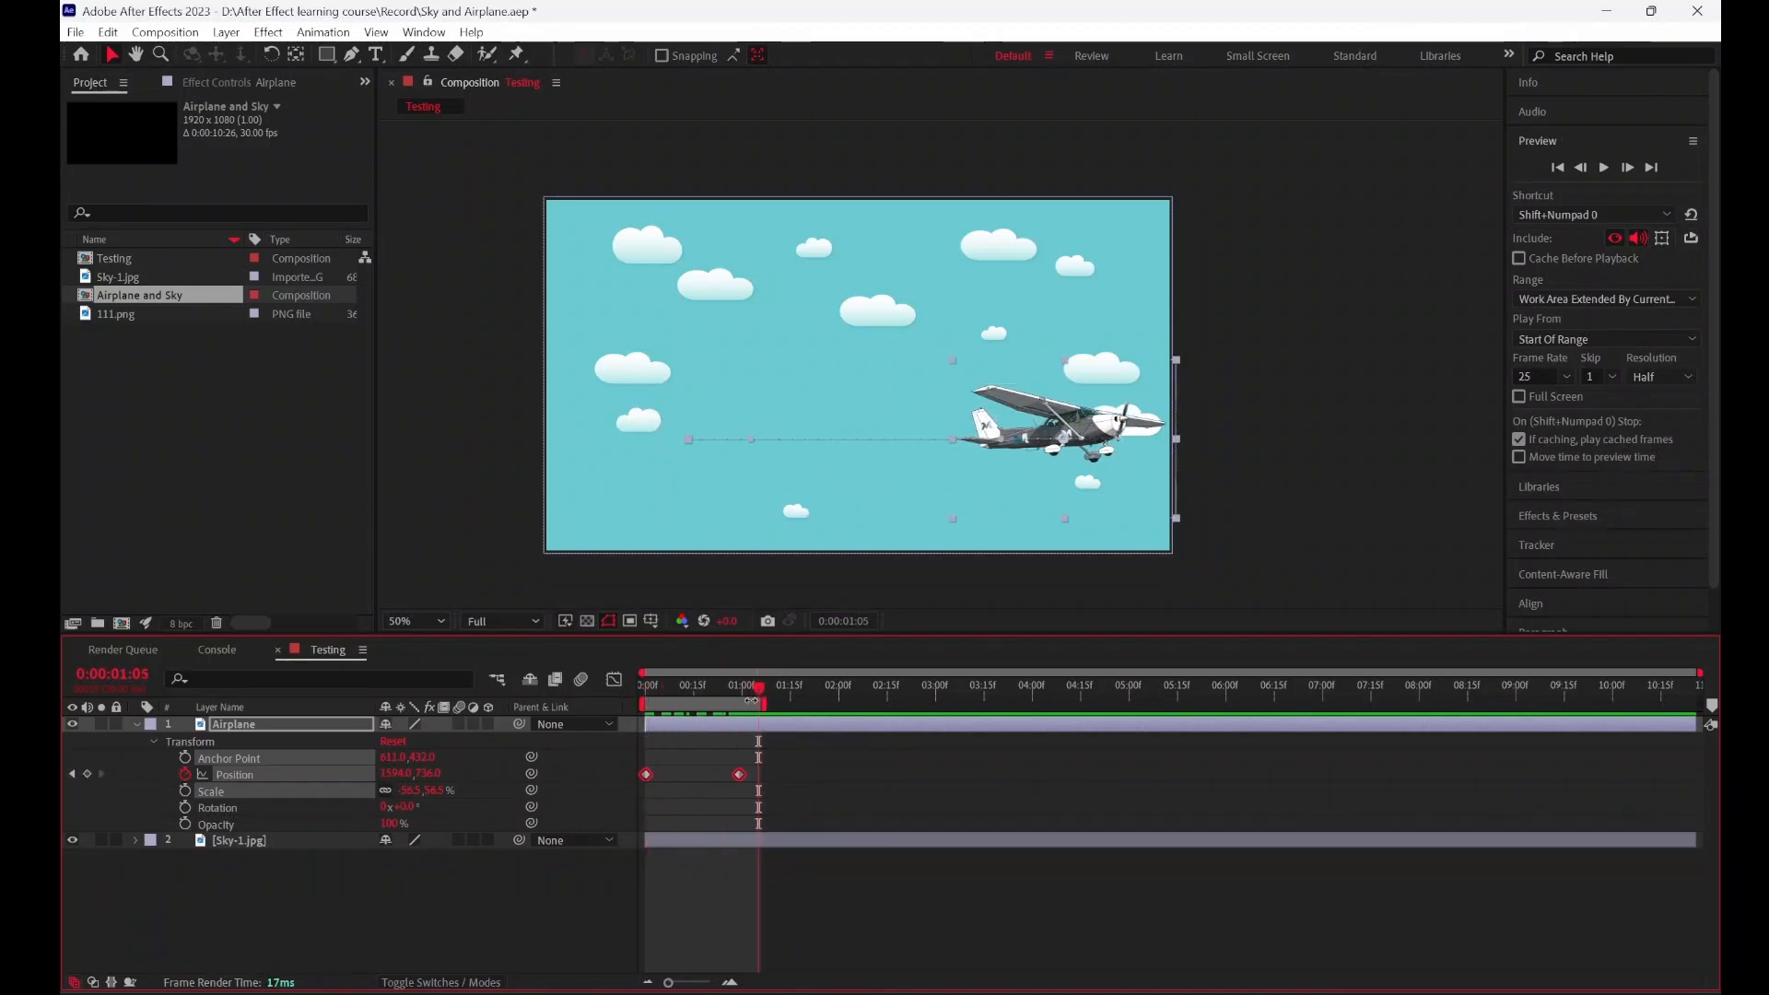
# Step: Play the airplane's flight in a loop within the shortened work area and stop the preview
pyautogui.press('space')
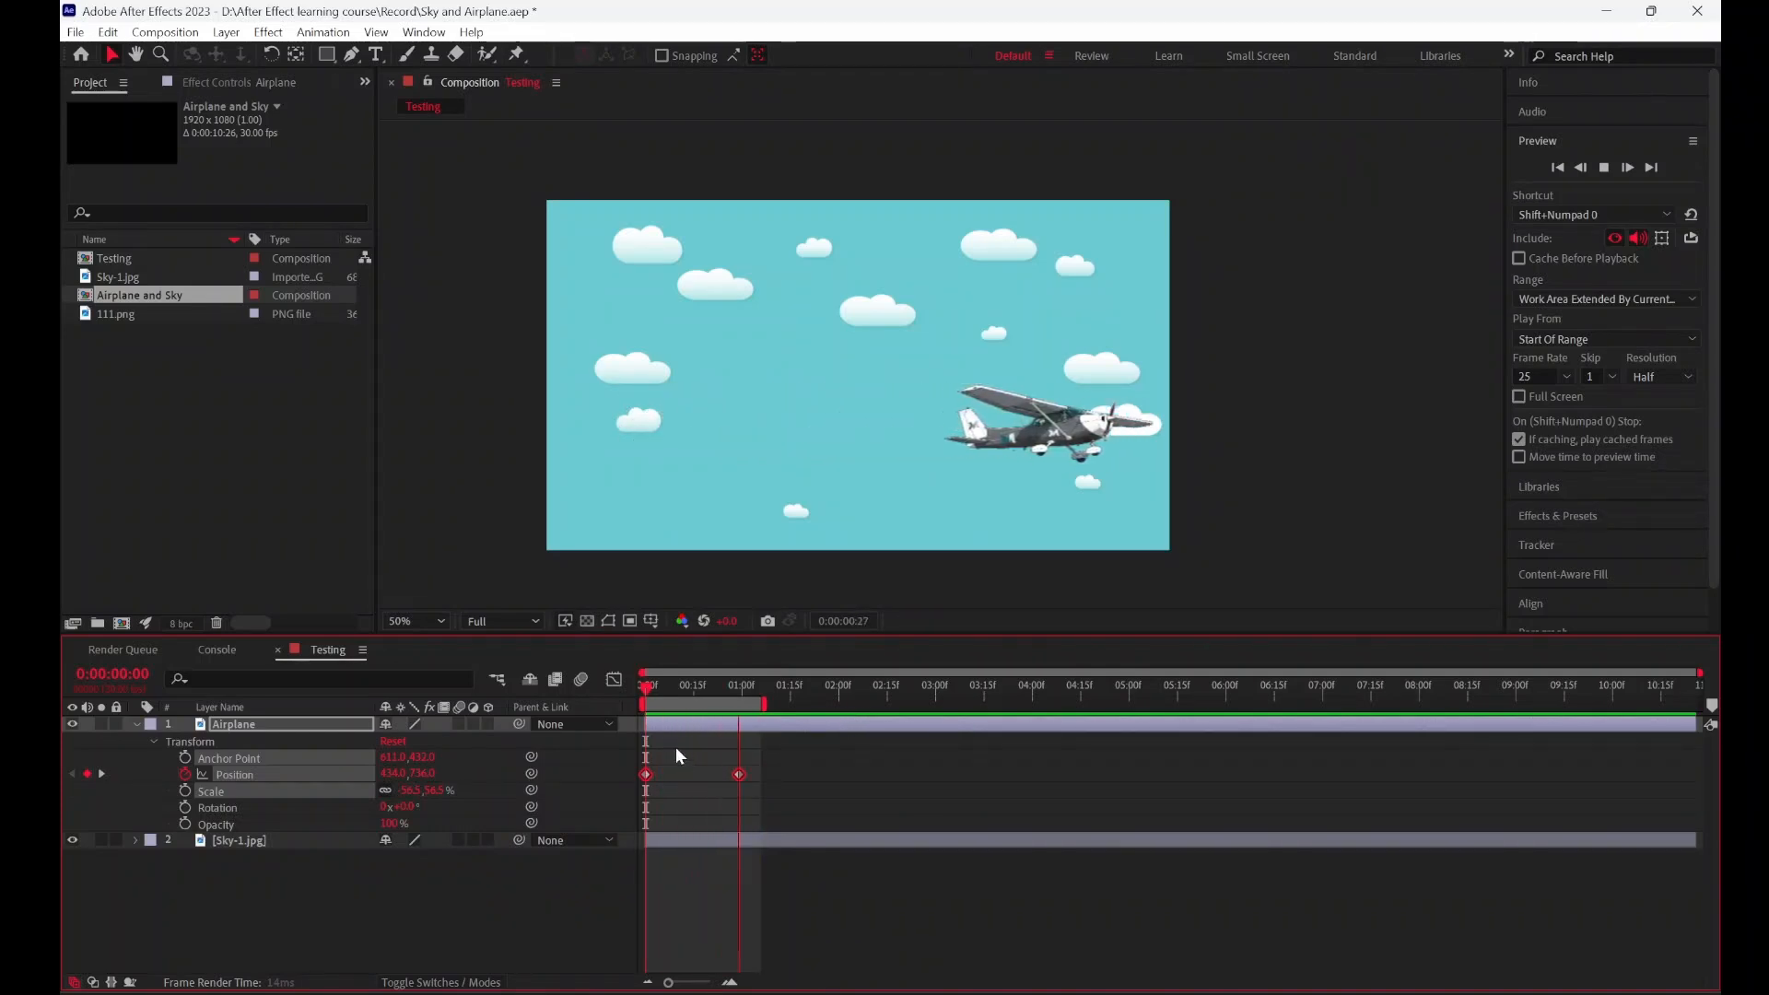
pyautogui.moveTo(676, 747); pyautogui.dragTo(593, 791)
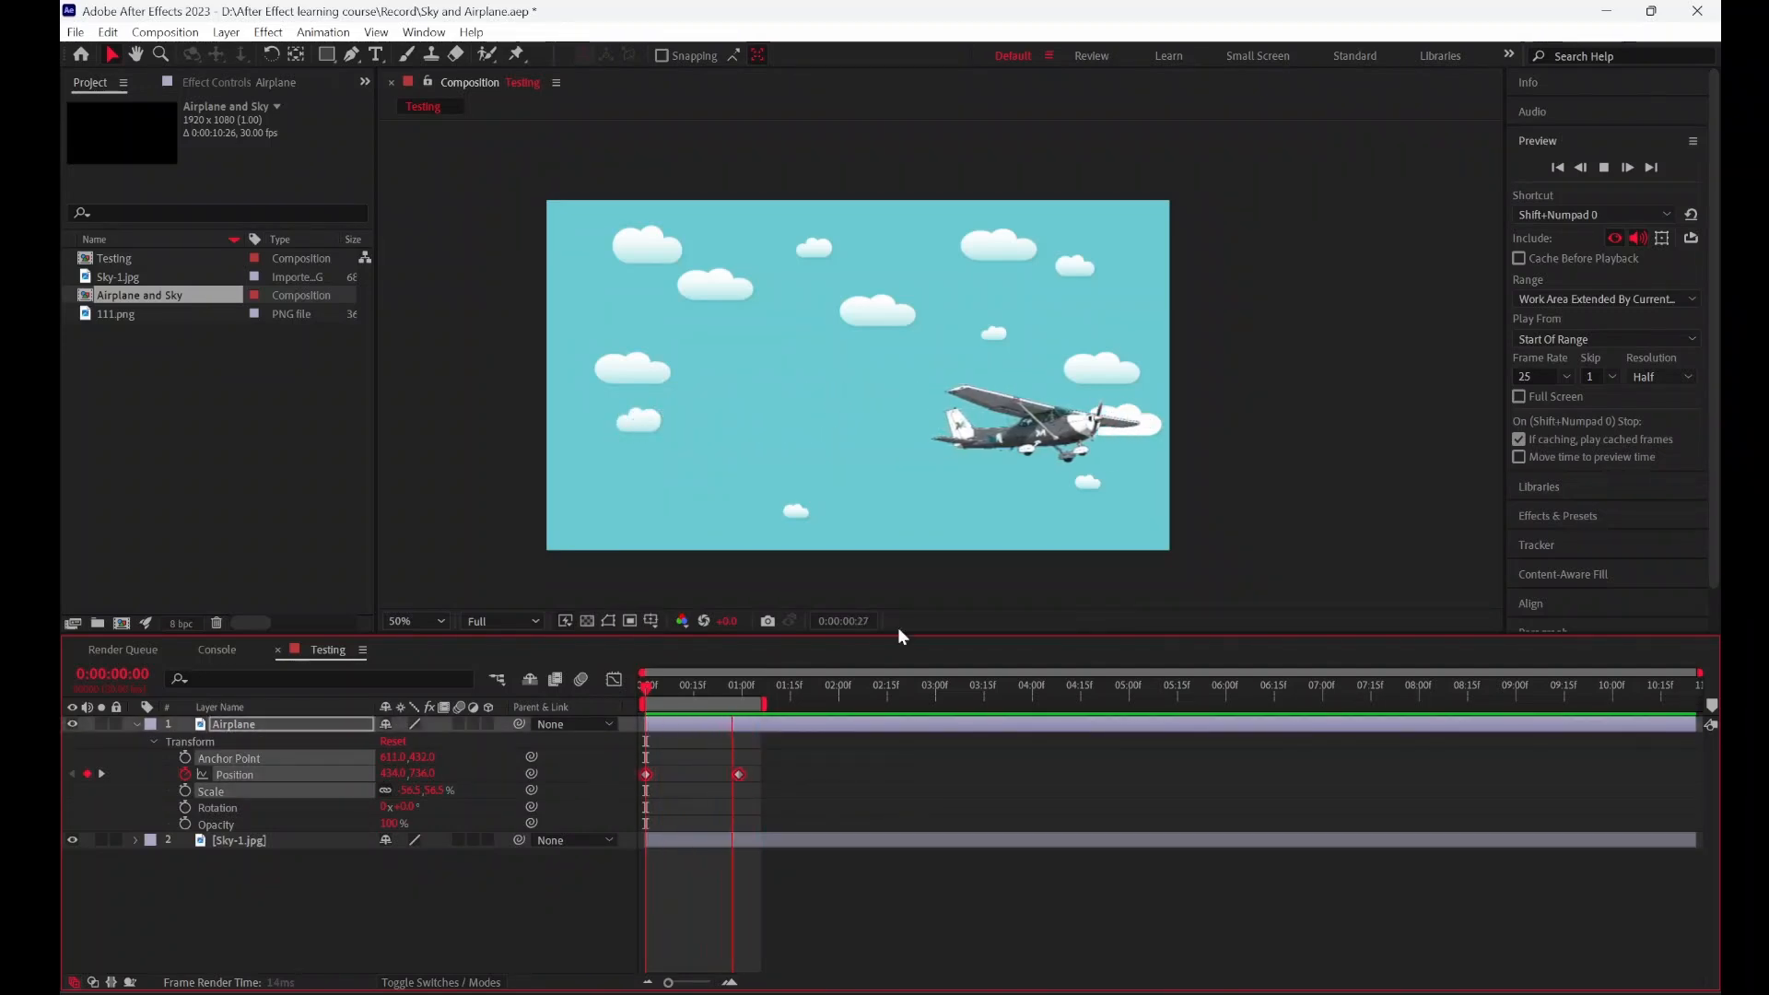
pyautogui.press('space')
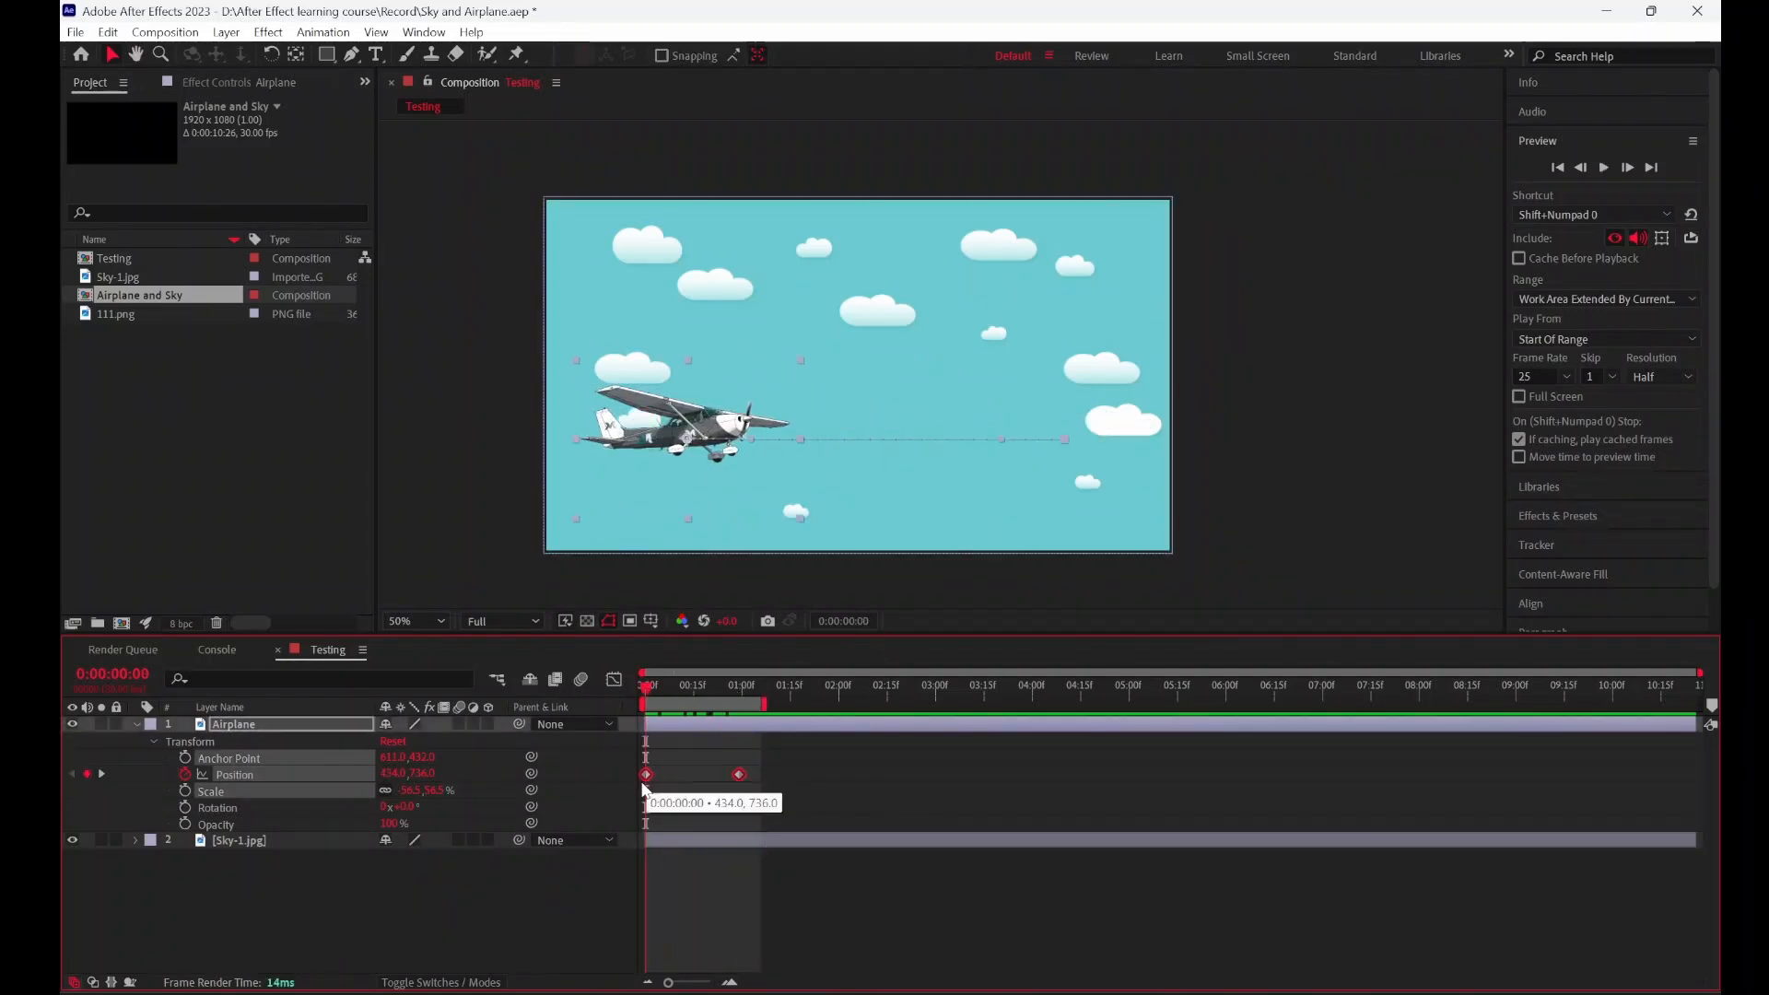
# Step: Apply Easy Ease to both of the airplane's Position keyframes
pyautogui.moveTo(824, 782); pyautogui.dragTo(571, 815)
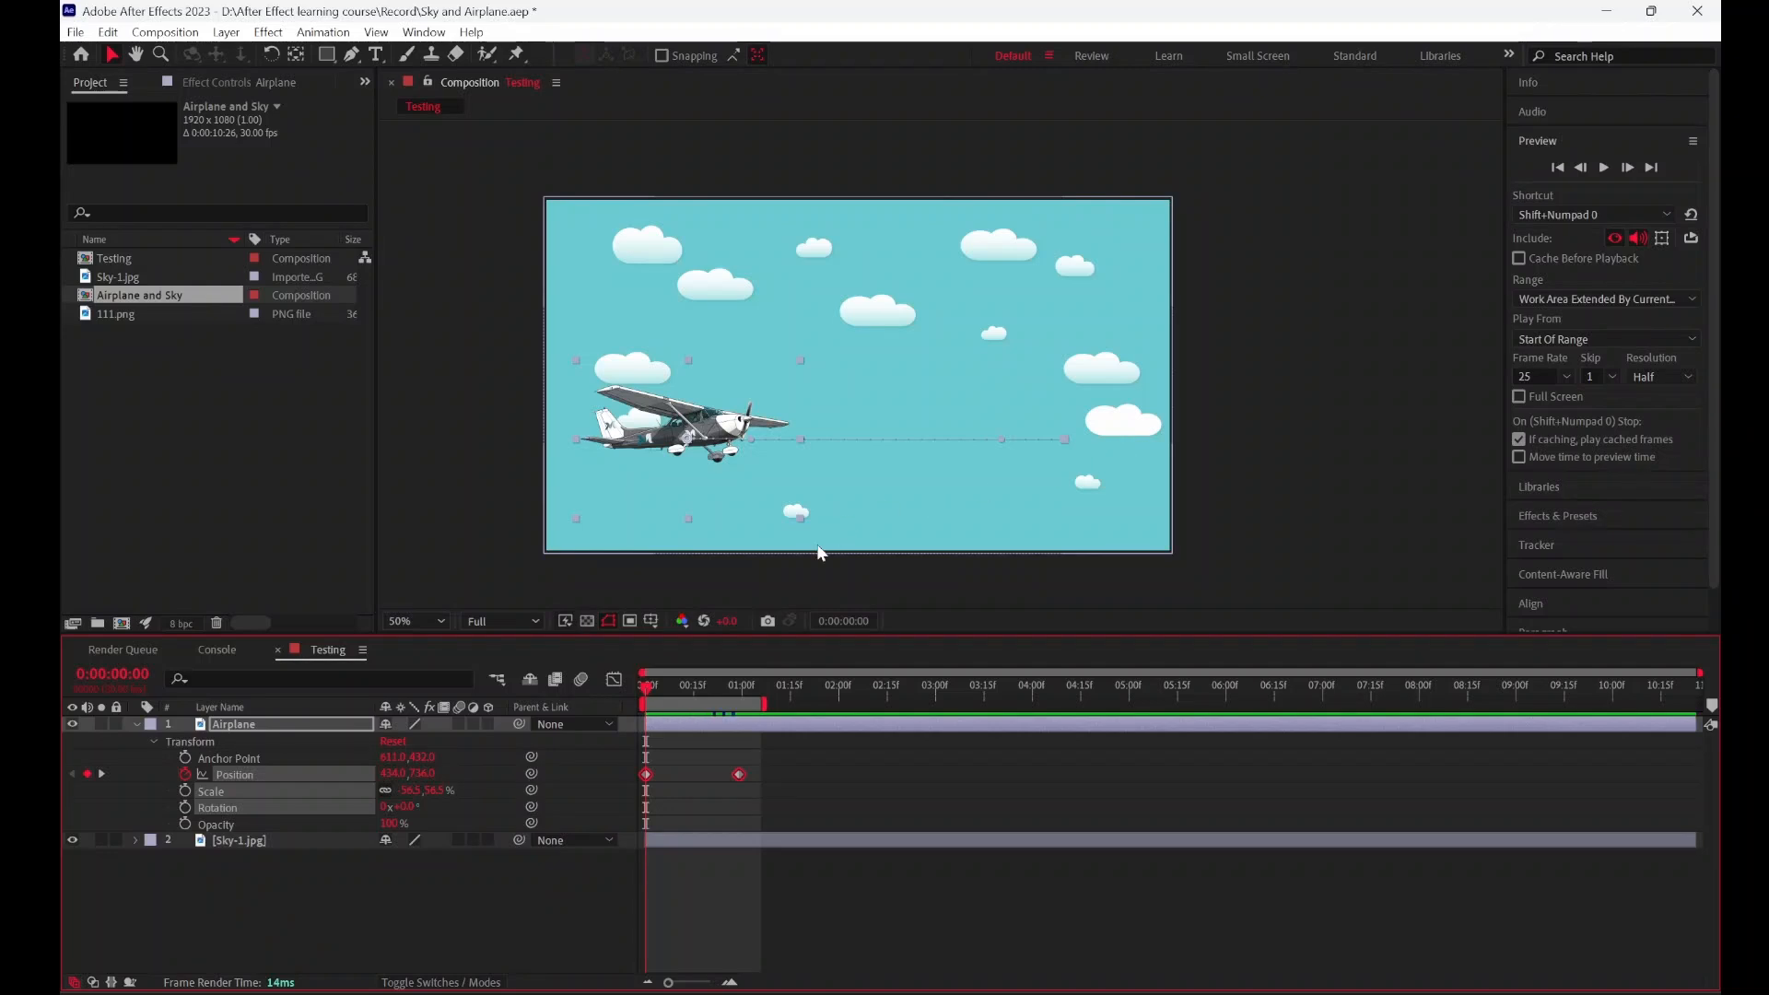
pyautogui.rightClick(648, 776)
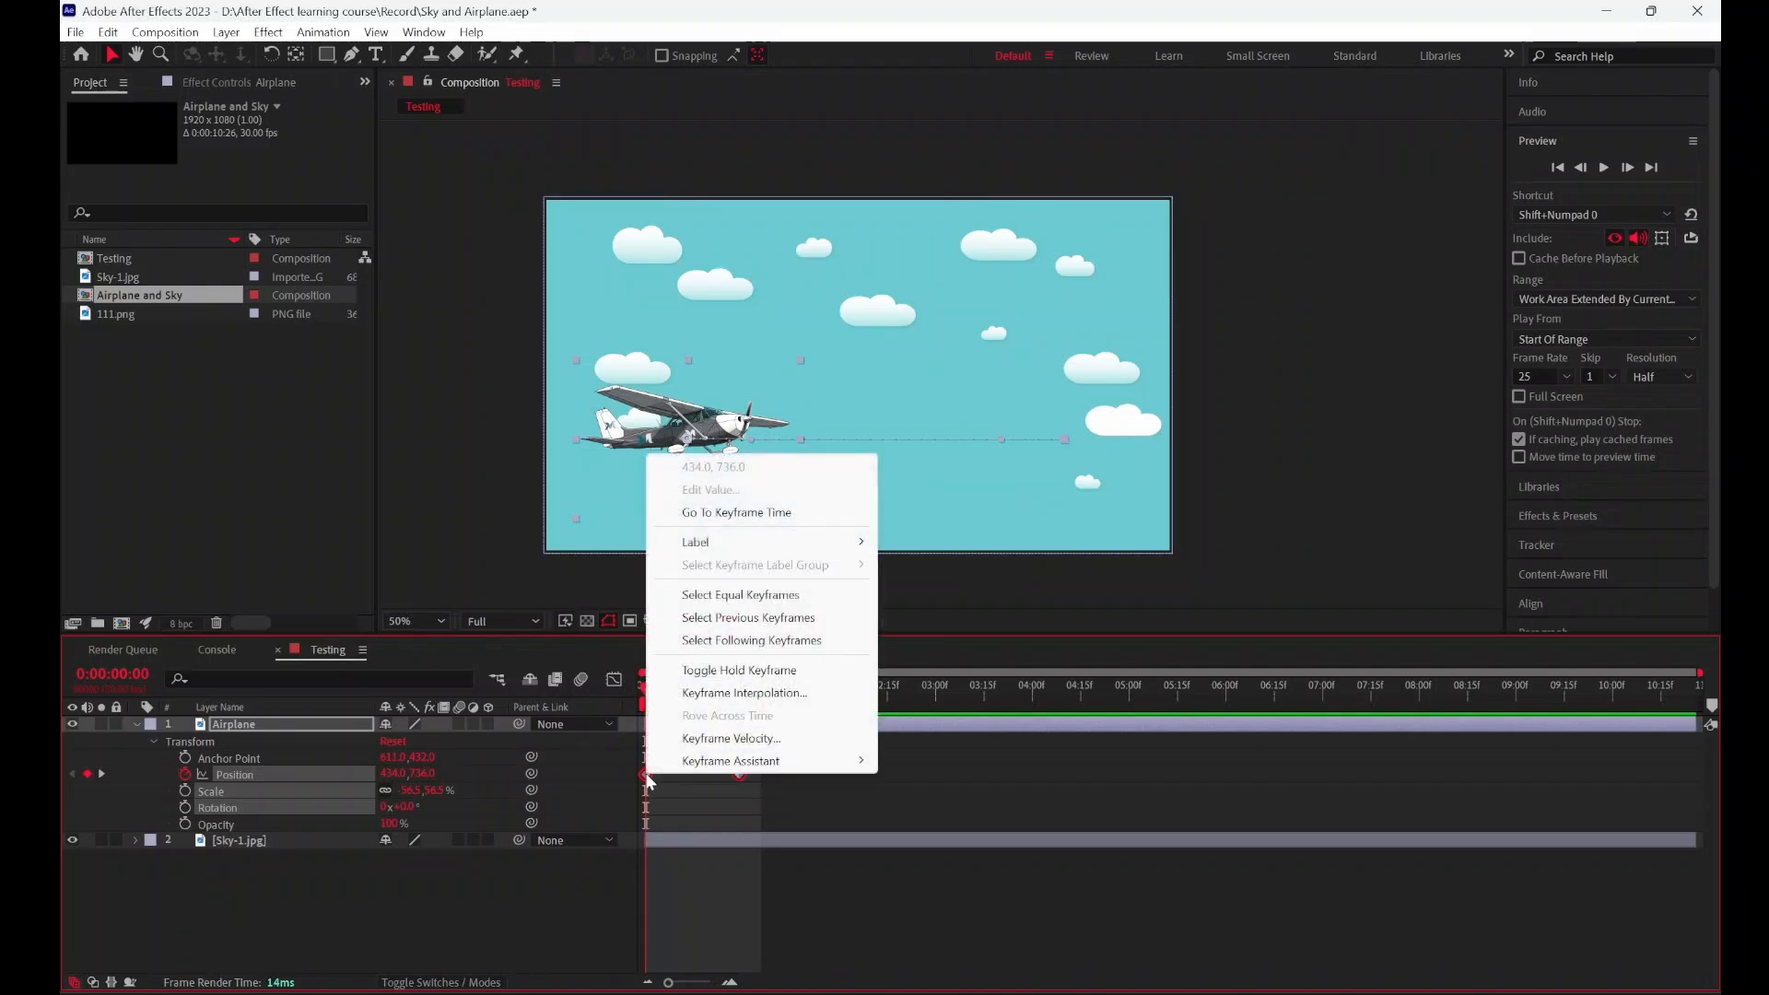
pyautogui.moveTo(693, 768)
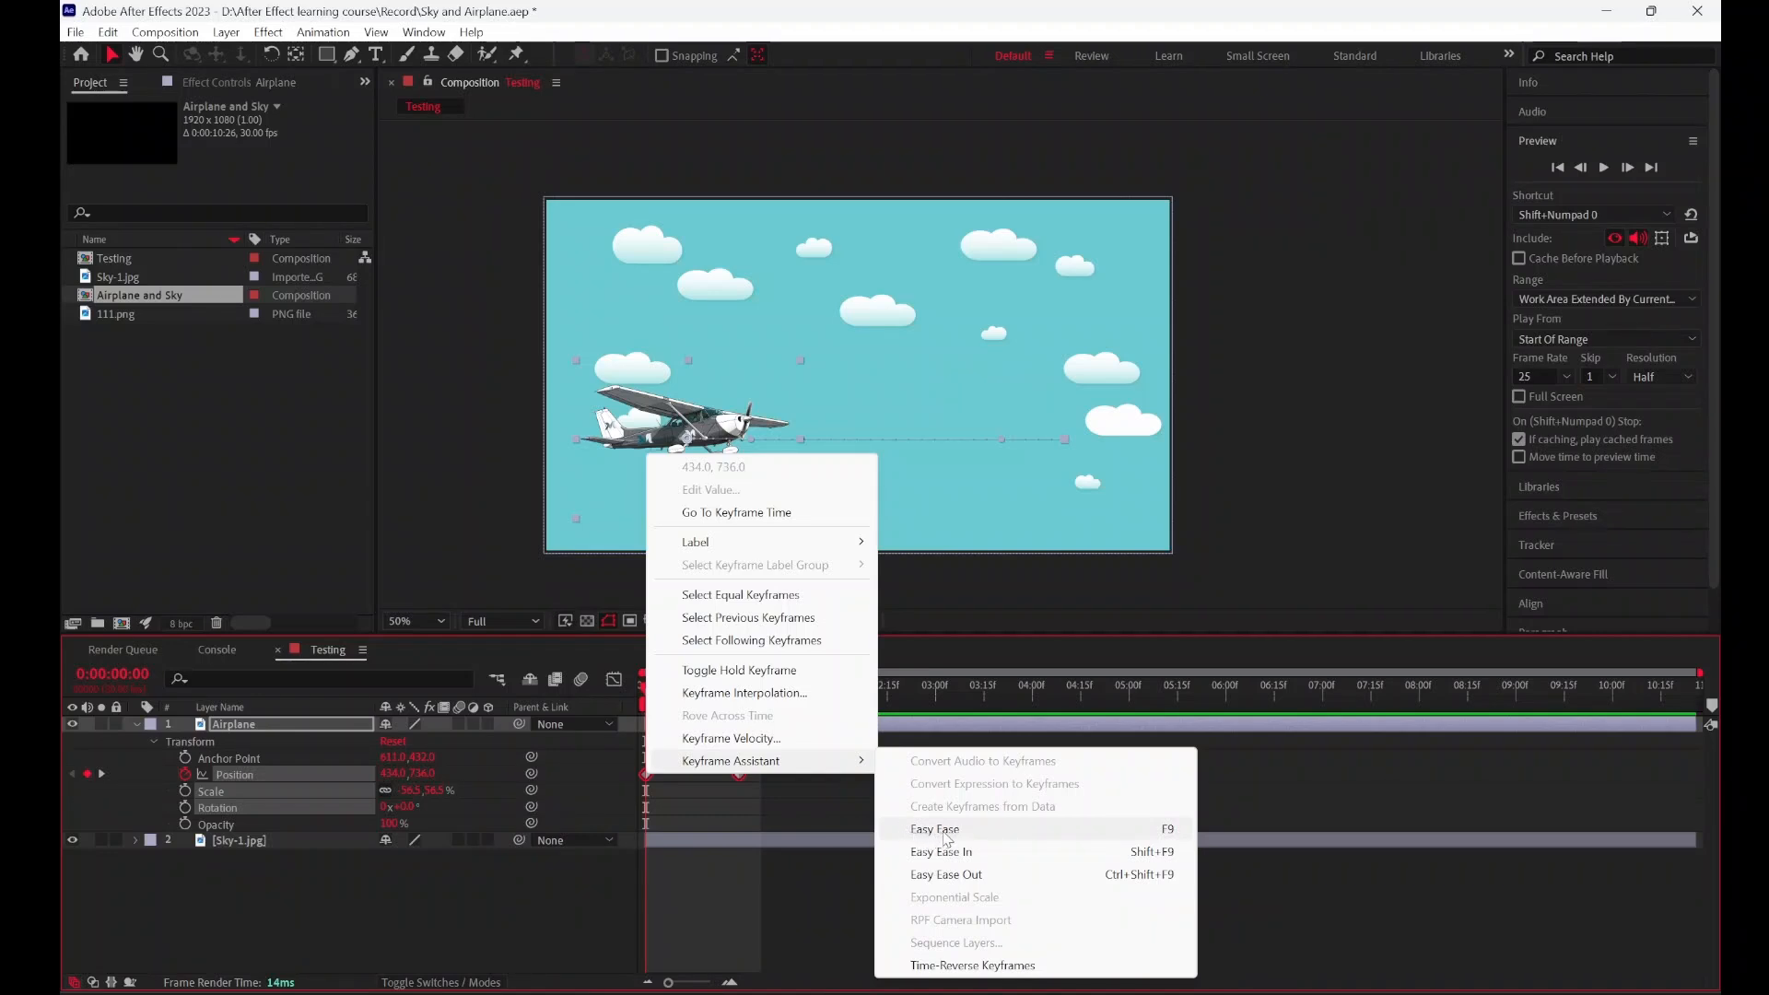
pyautogui.press('F9')
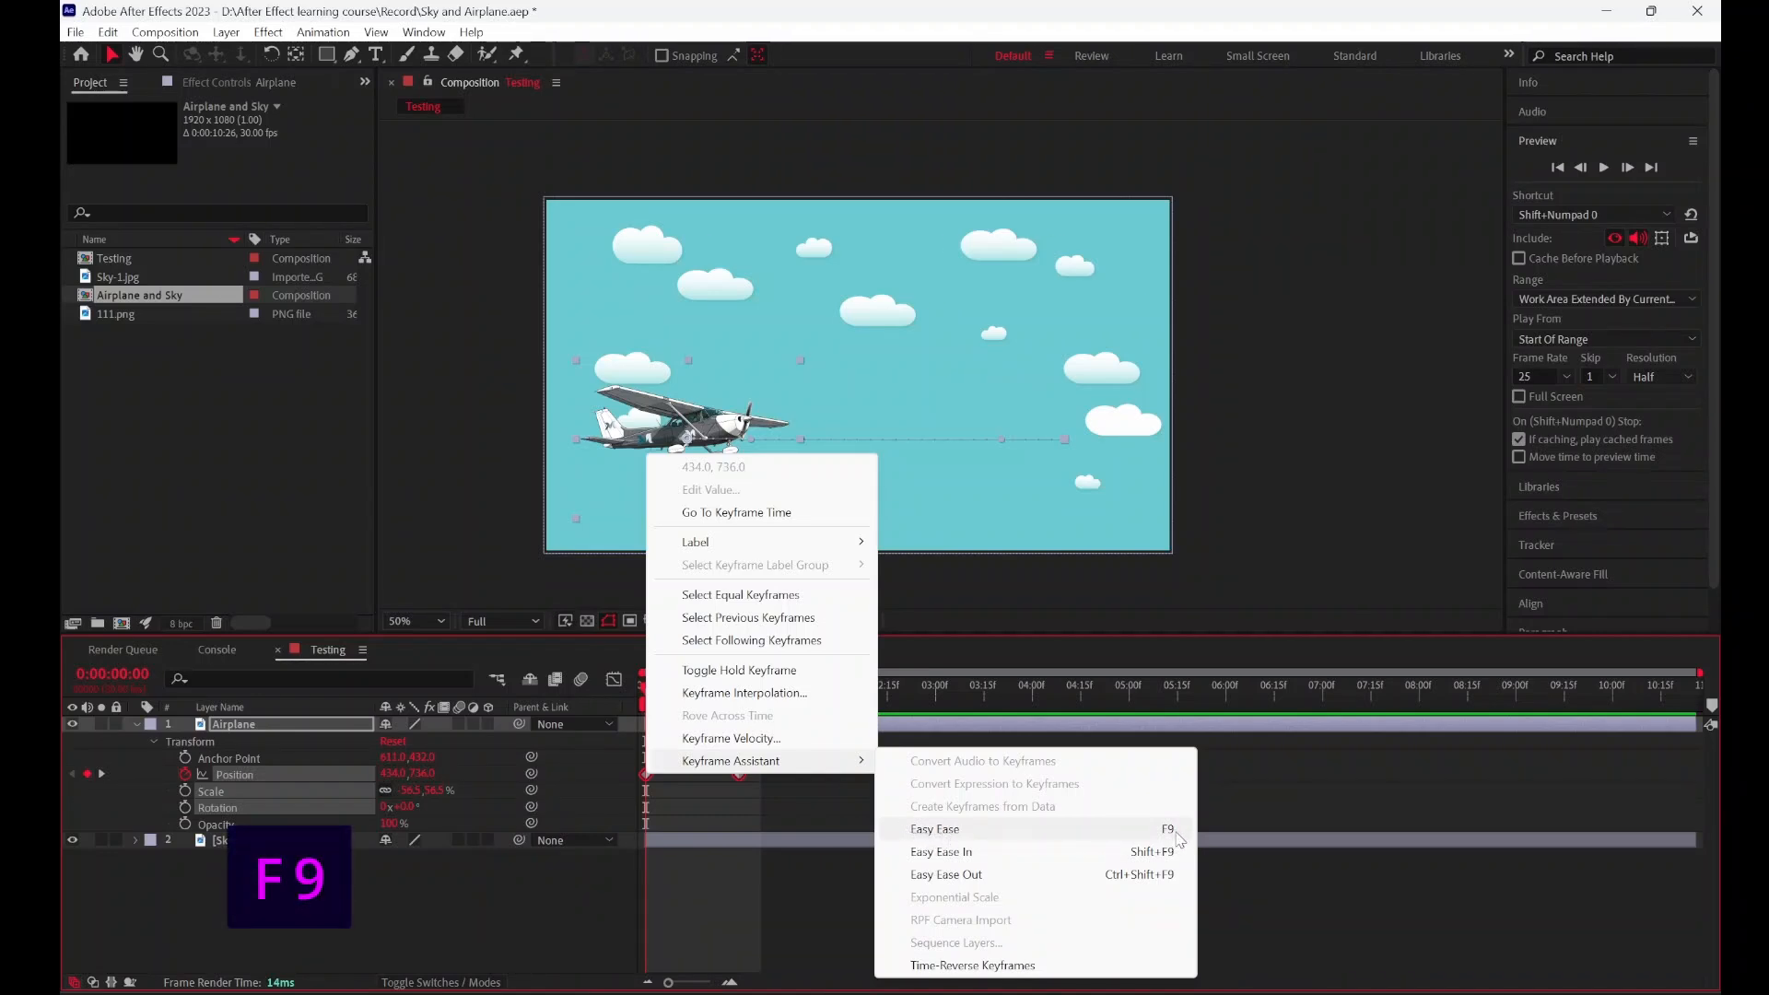
pyautogui.click(1178, 833)
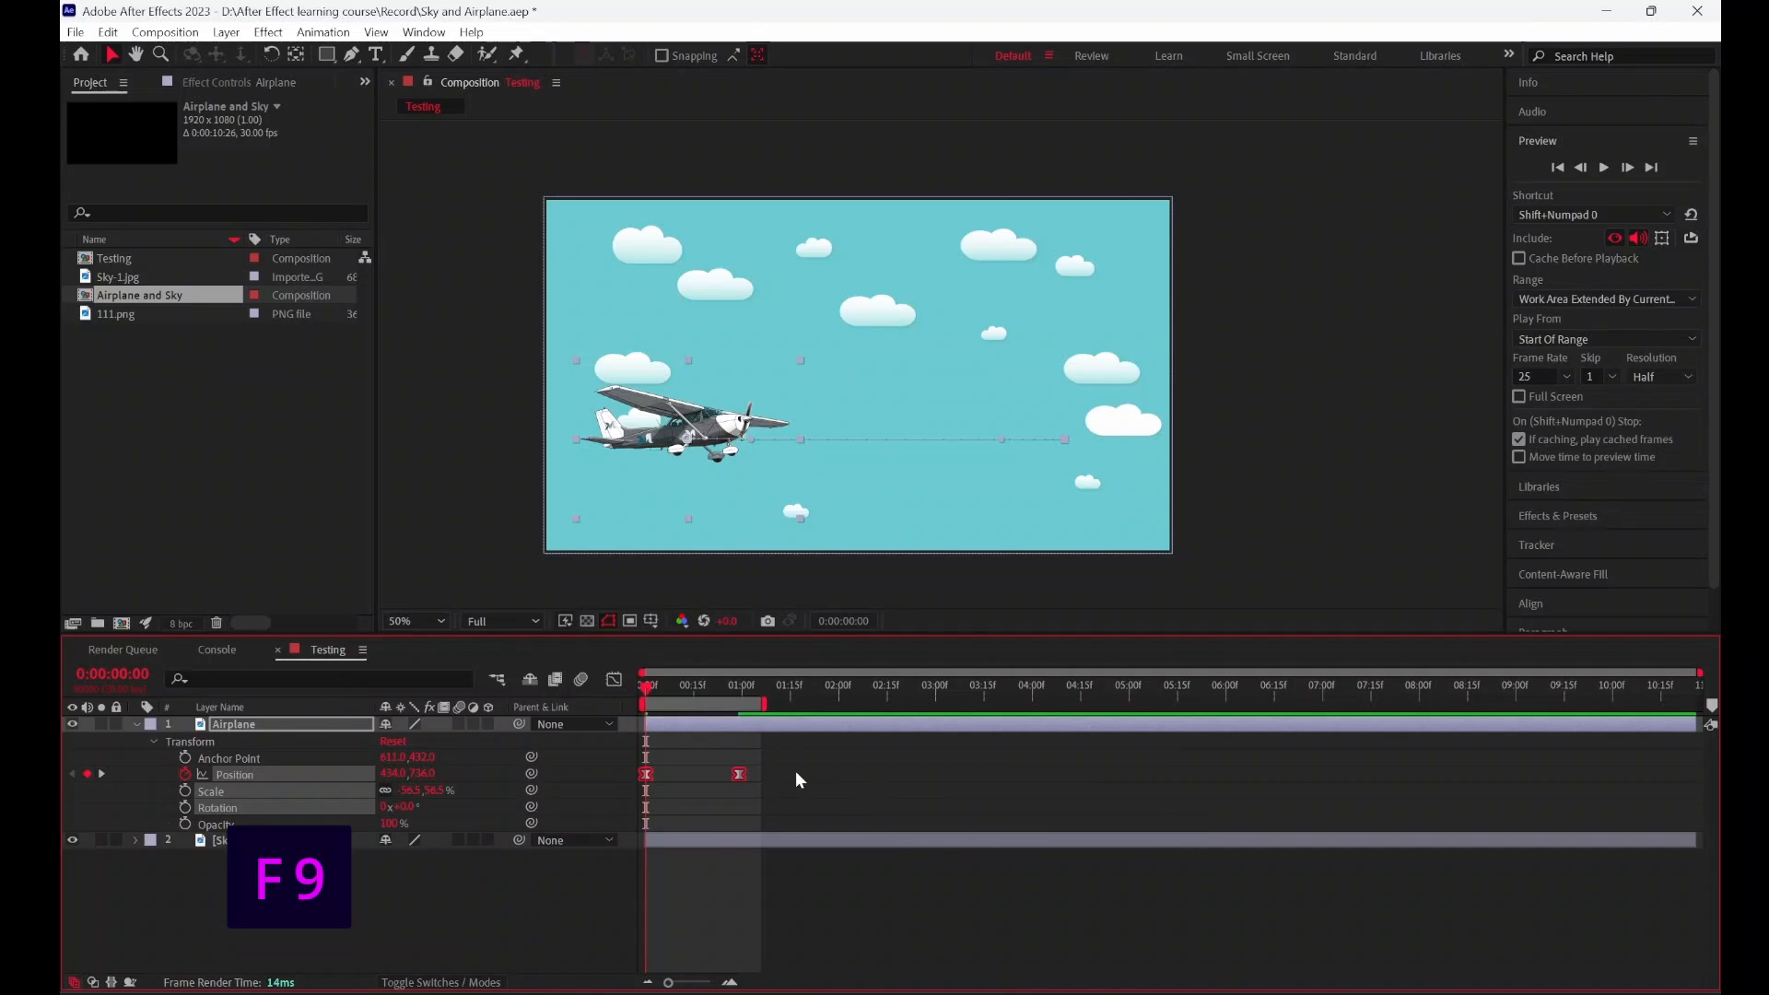
# Step: Preview the eased flight within the work area and undo Easy Ease on both Position keyframes
pyautogui.moveTo(783, 761); pyautogui.dragTo(586, 822)
pyautogui.moveTo(834, 728); pyautogui.dragTo(710, 776)
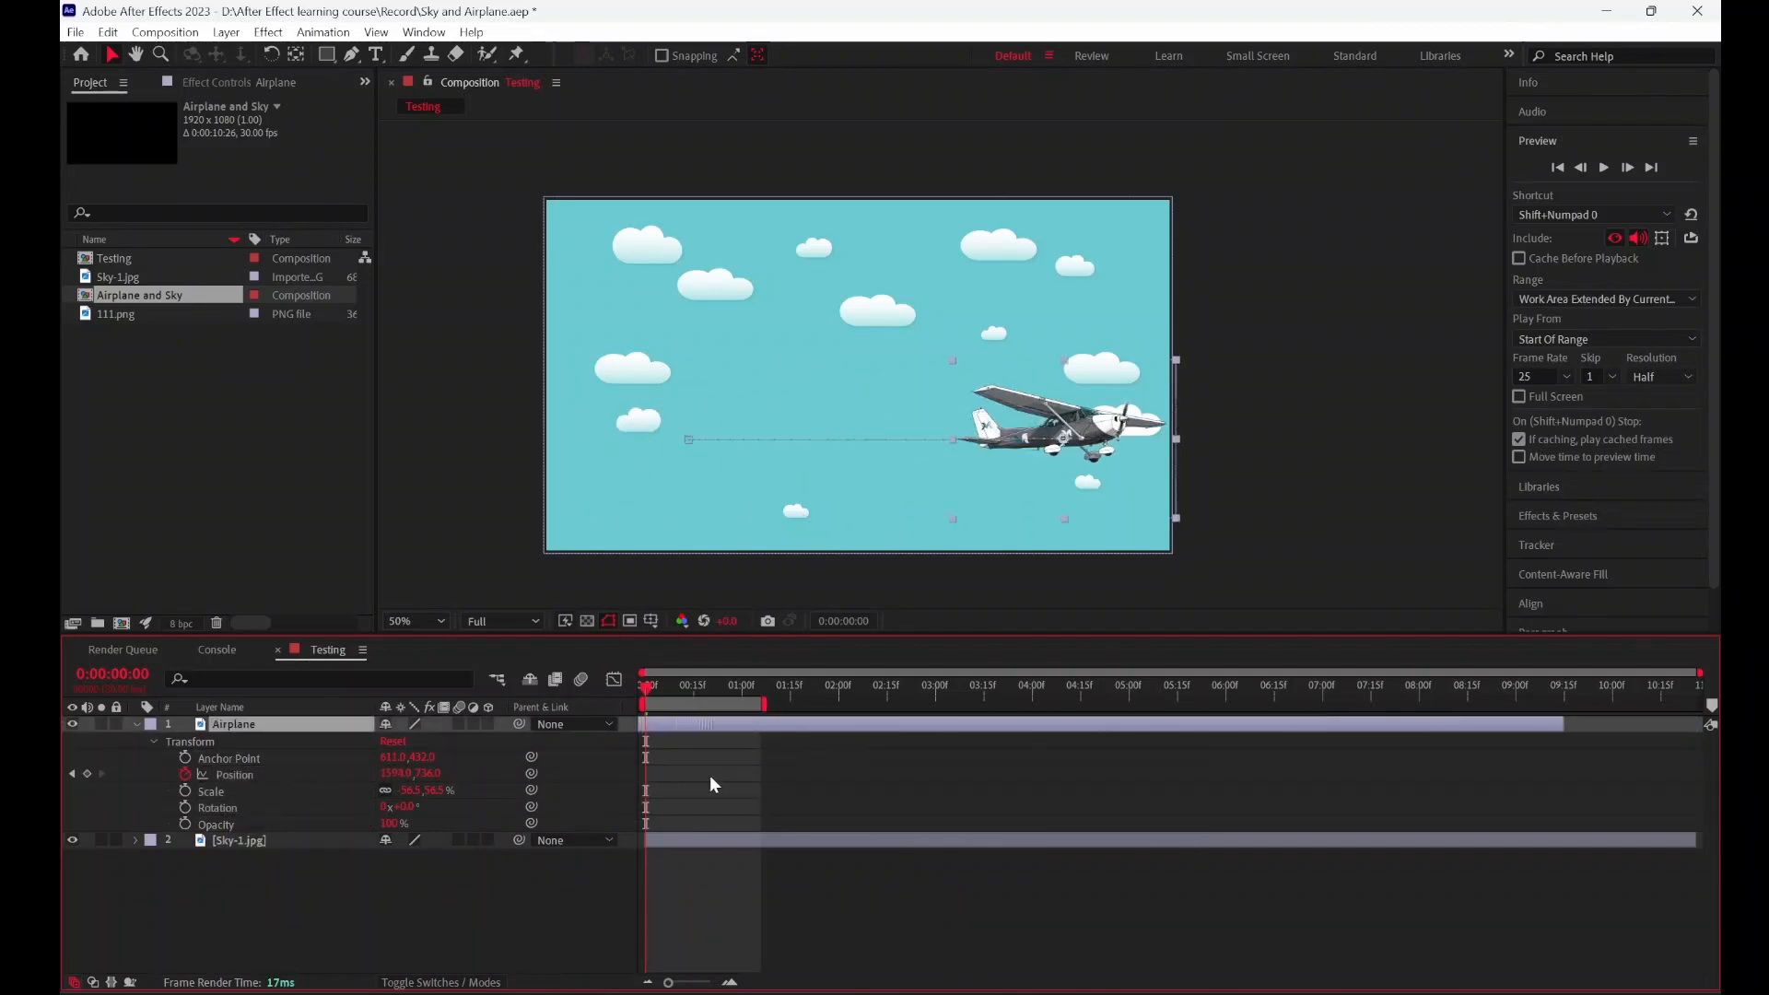
pyautogui.hotkey('ctrl', 'z')
pyautogui.press('space')
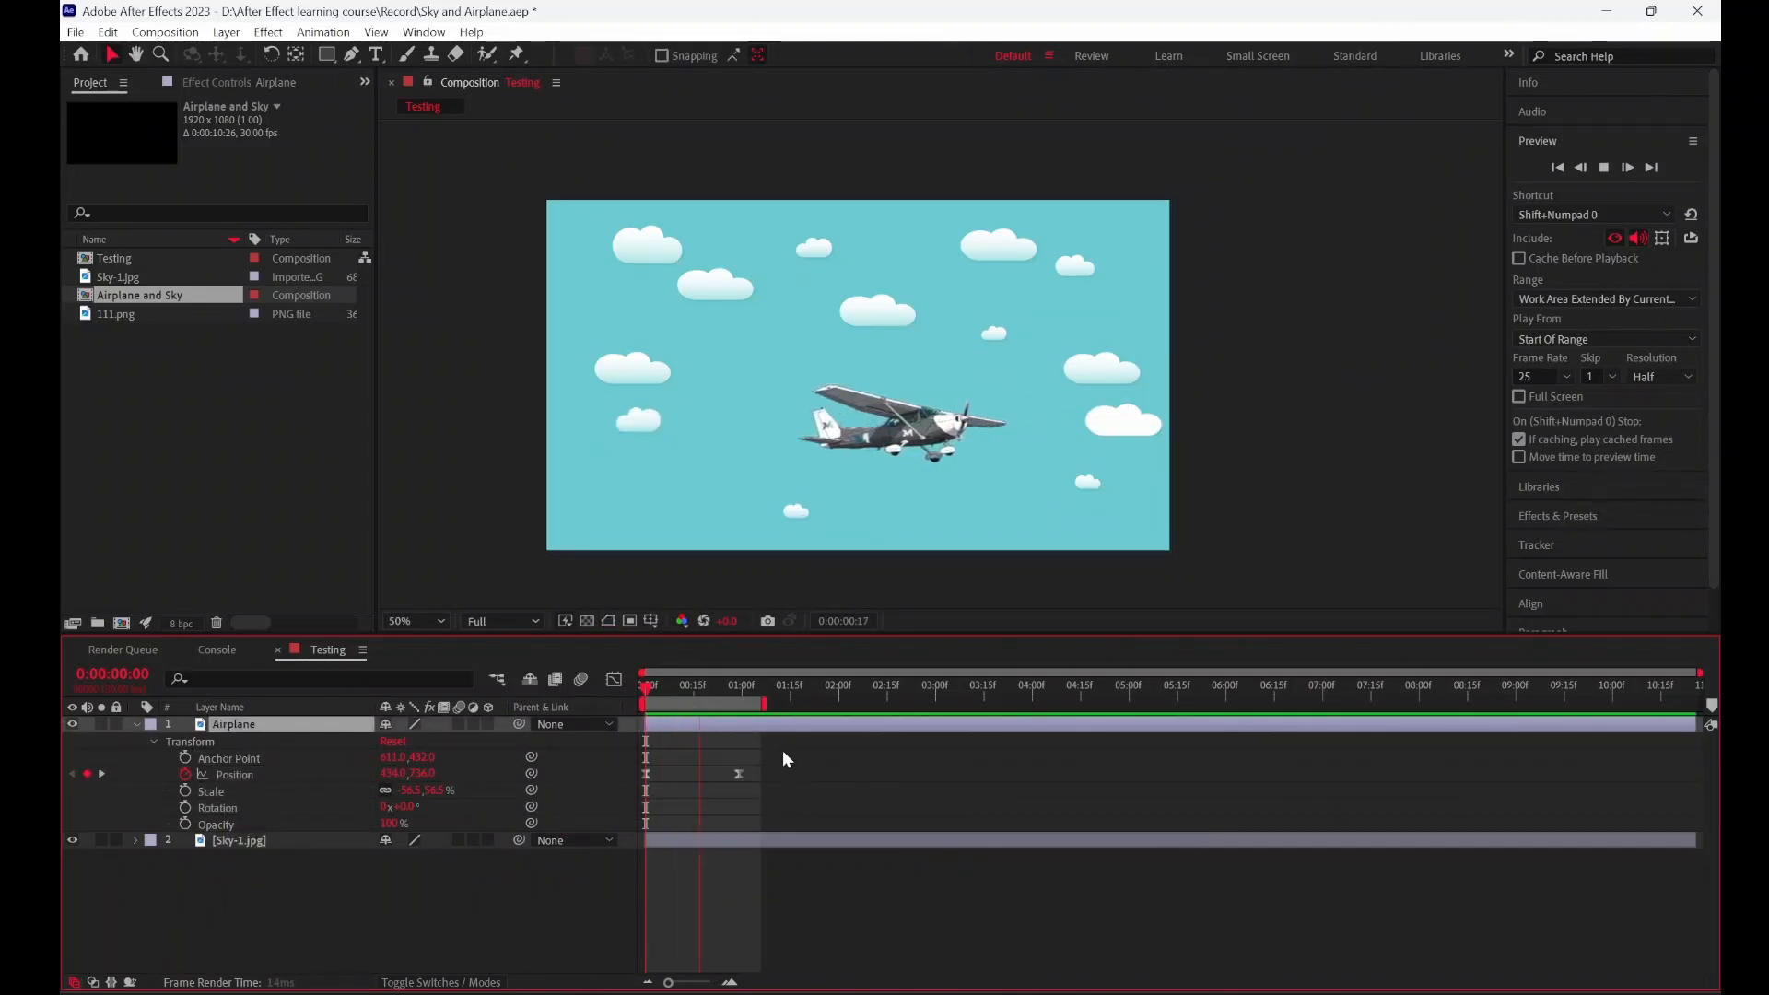
pyautogui.press('space')
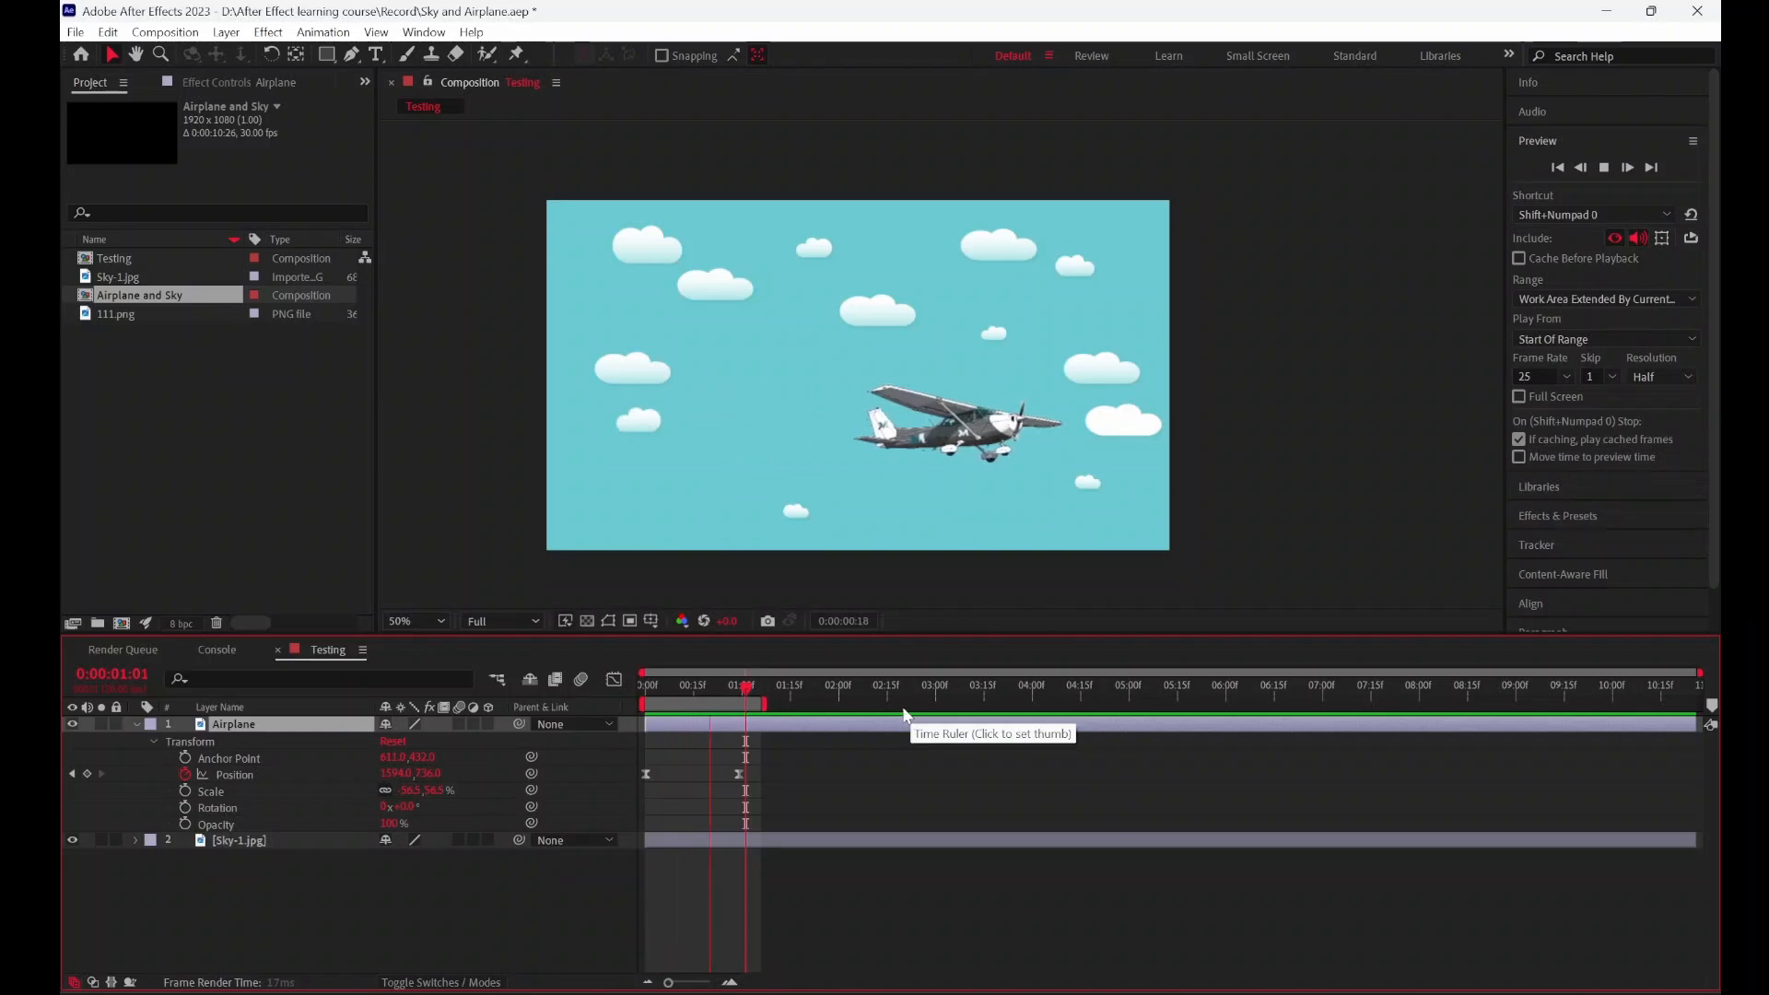
pyautogui.press('space')
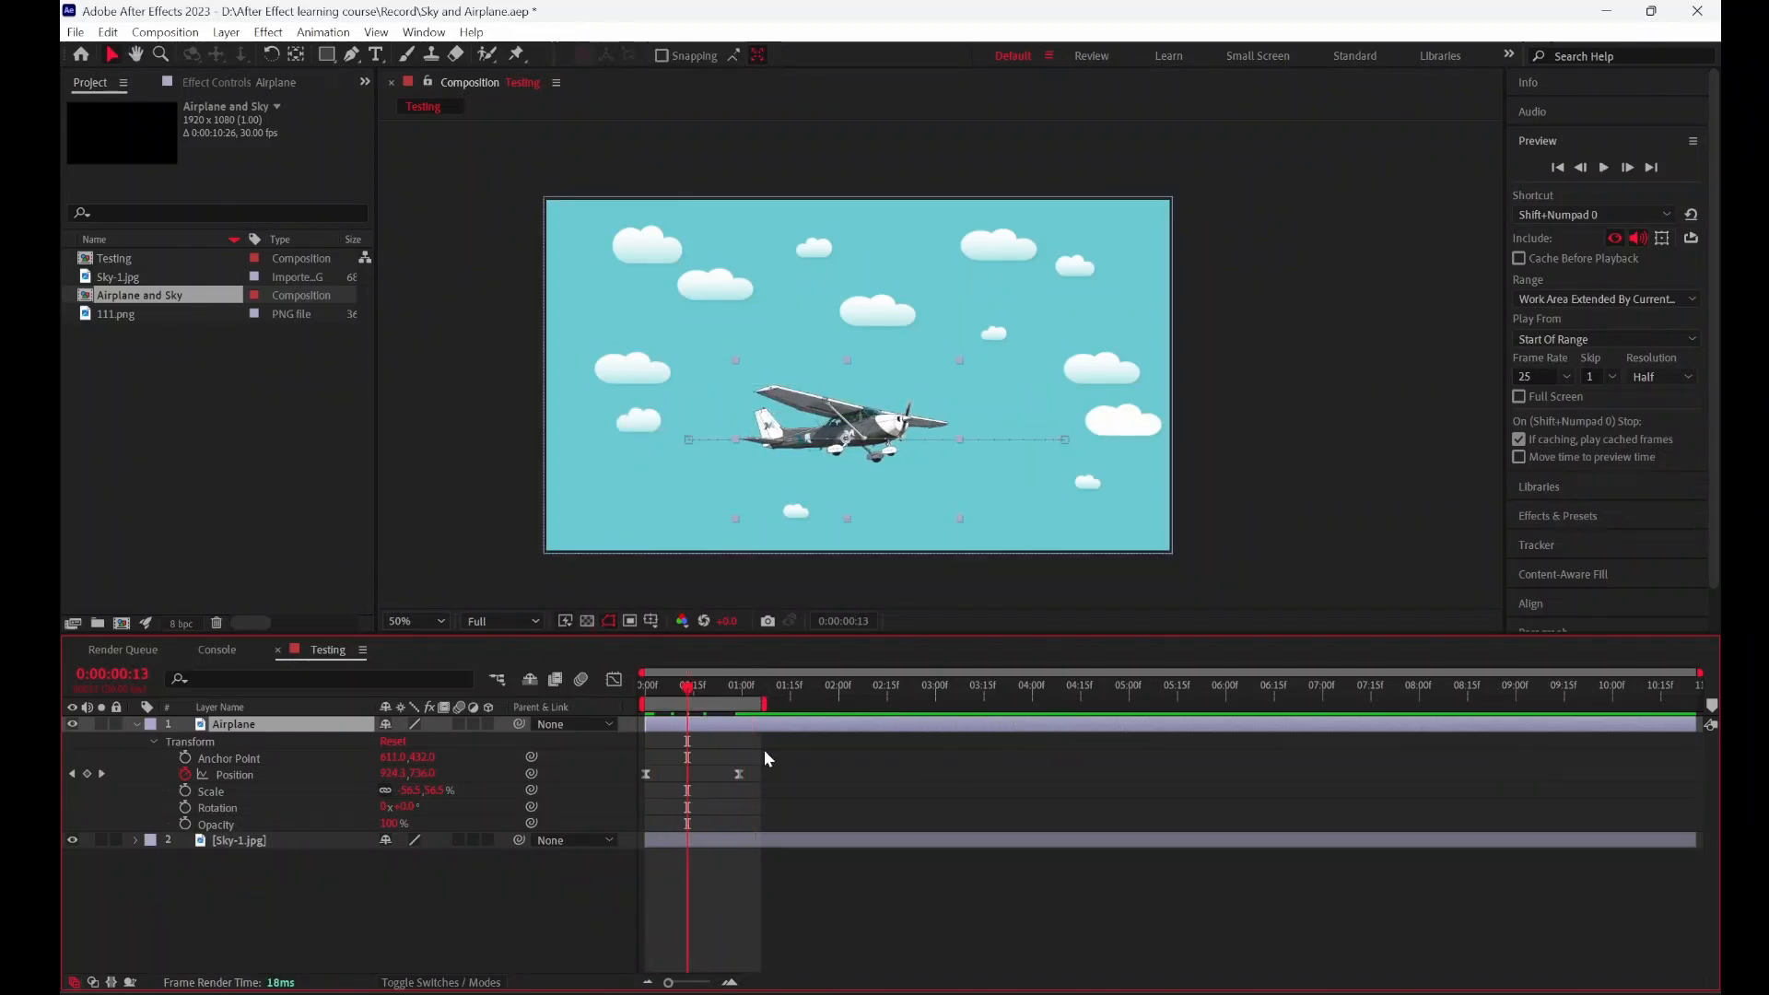
pyautogui.hotkey('ctrl', 'z')
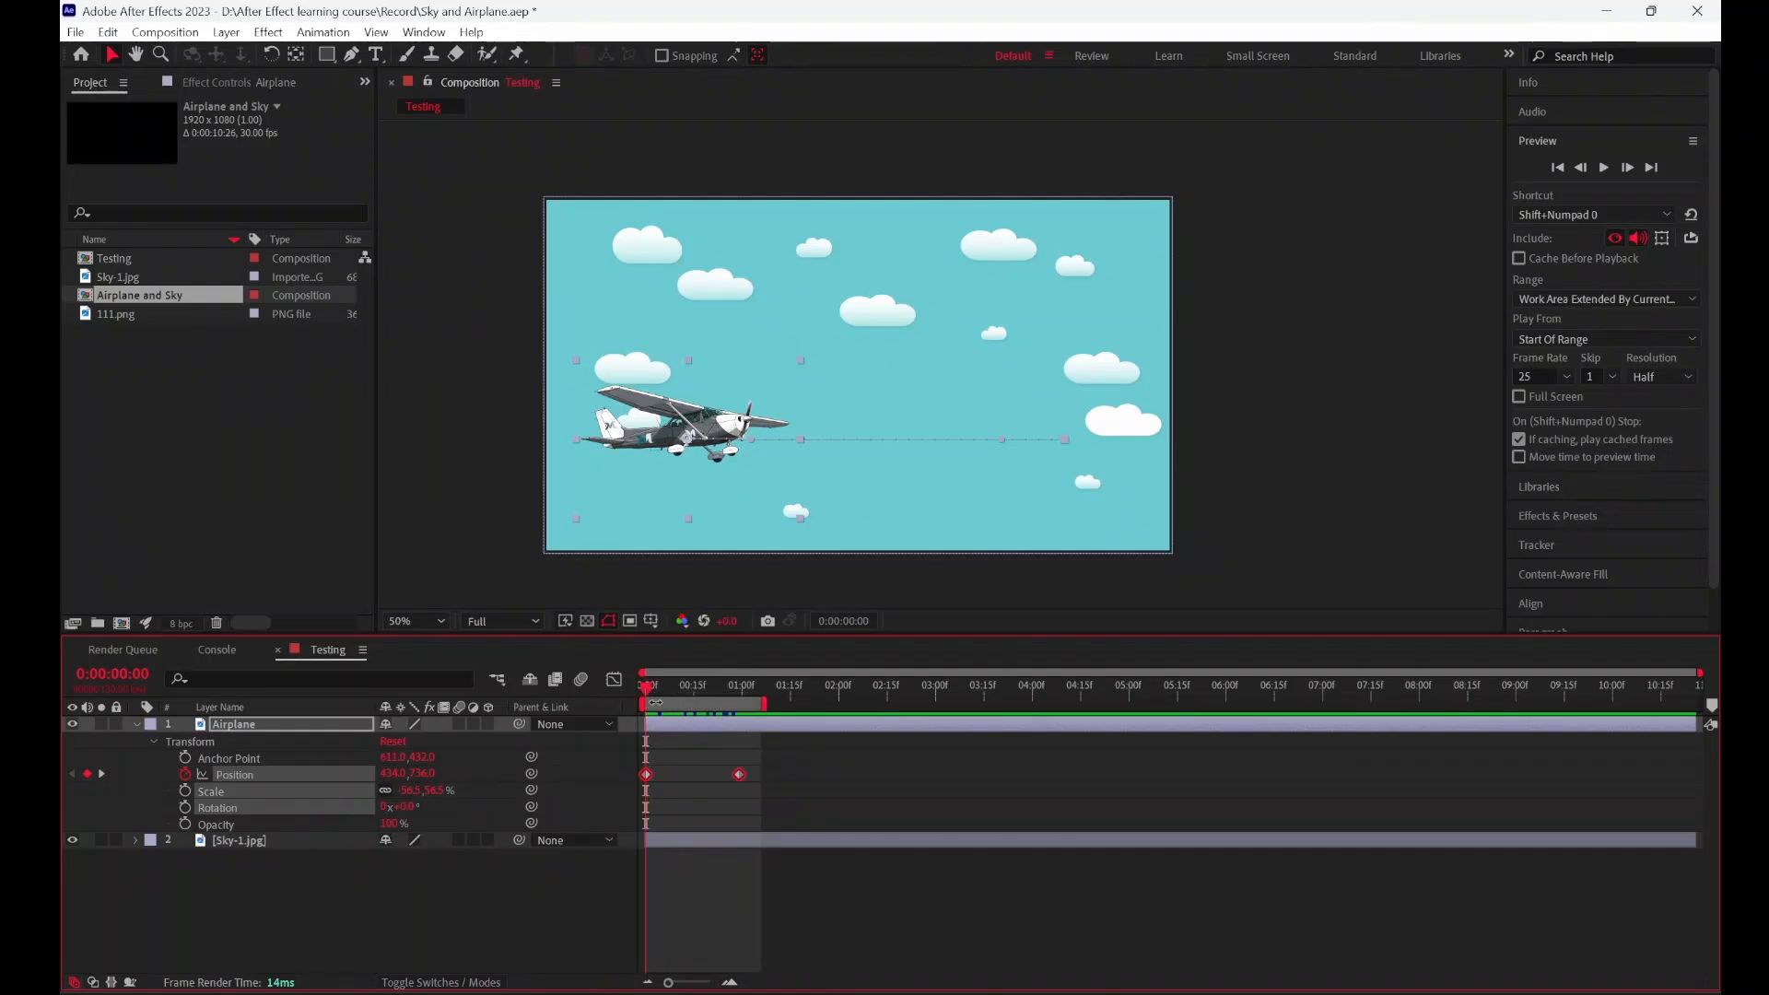
# Step: Apply Easy Ease Out to only the first Position keyframe at 0:00:00:00
pyautogui.click(689, 745)
pyautogui.moveTo(686, 746); pyautogui.dragTo(634, 785)
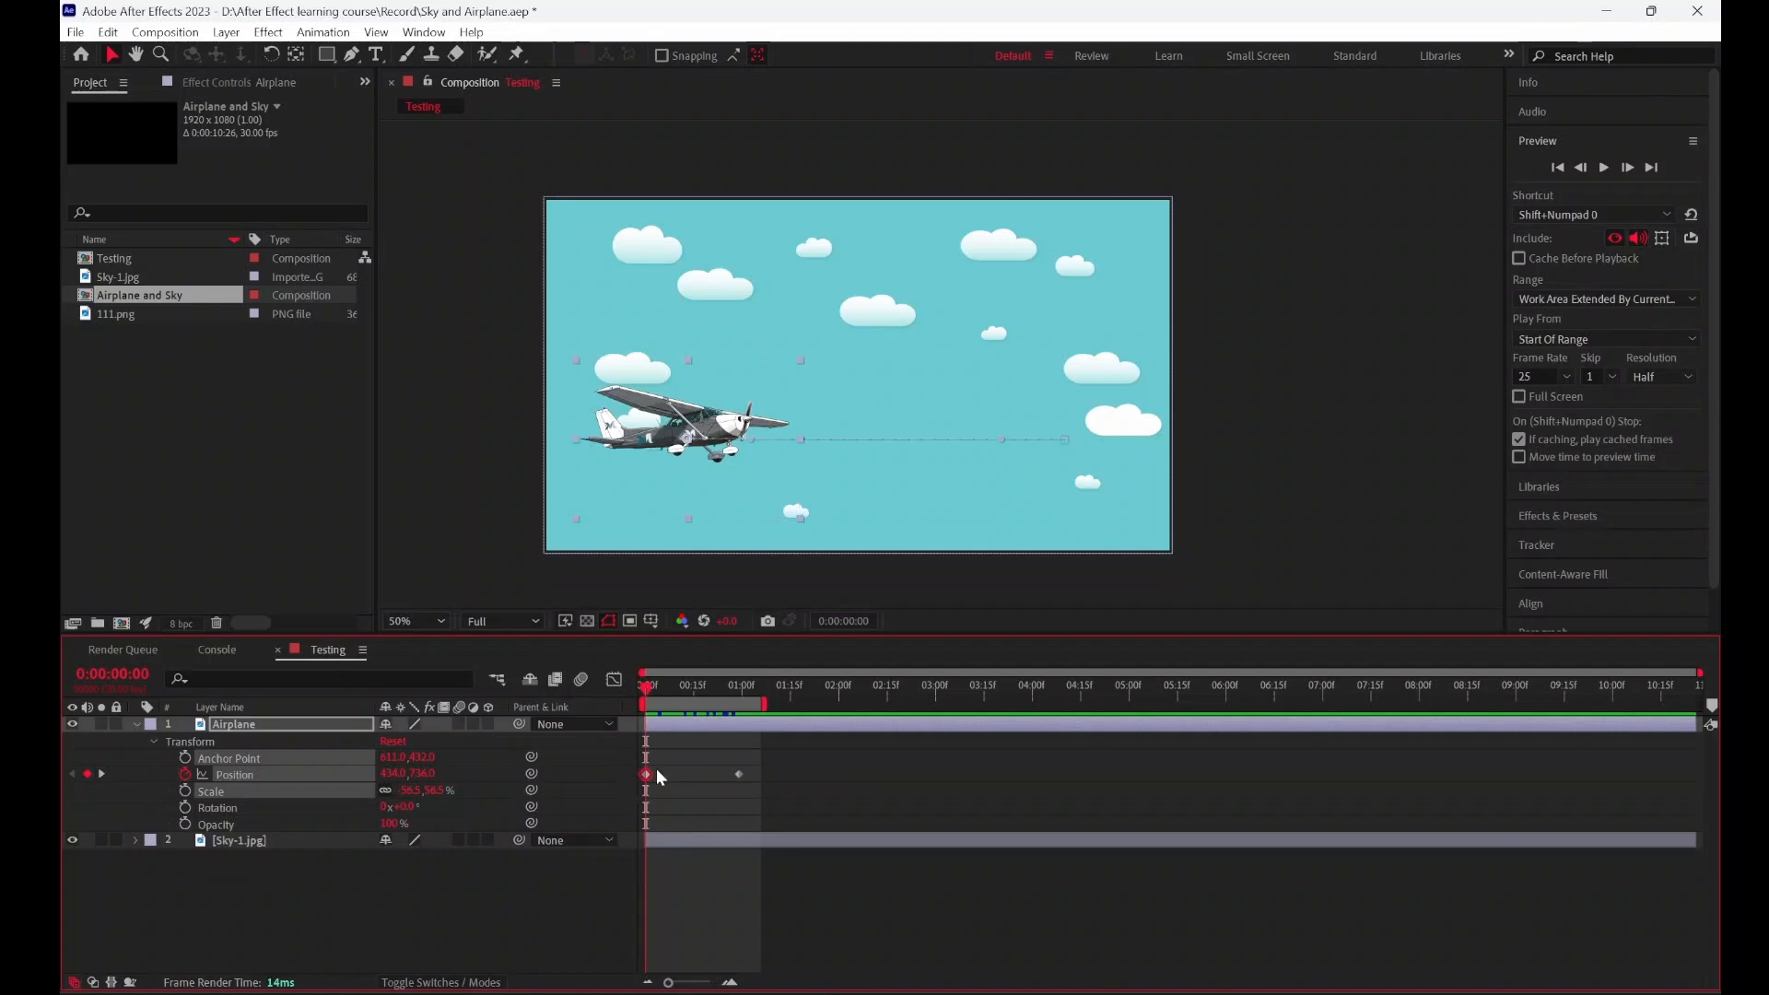
pyautogui.rightClick(647, 775)
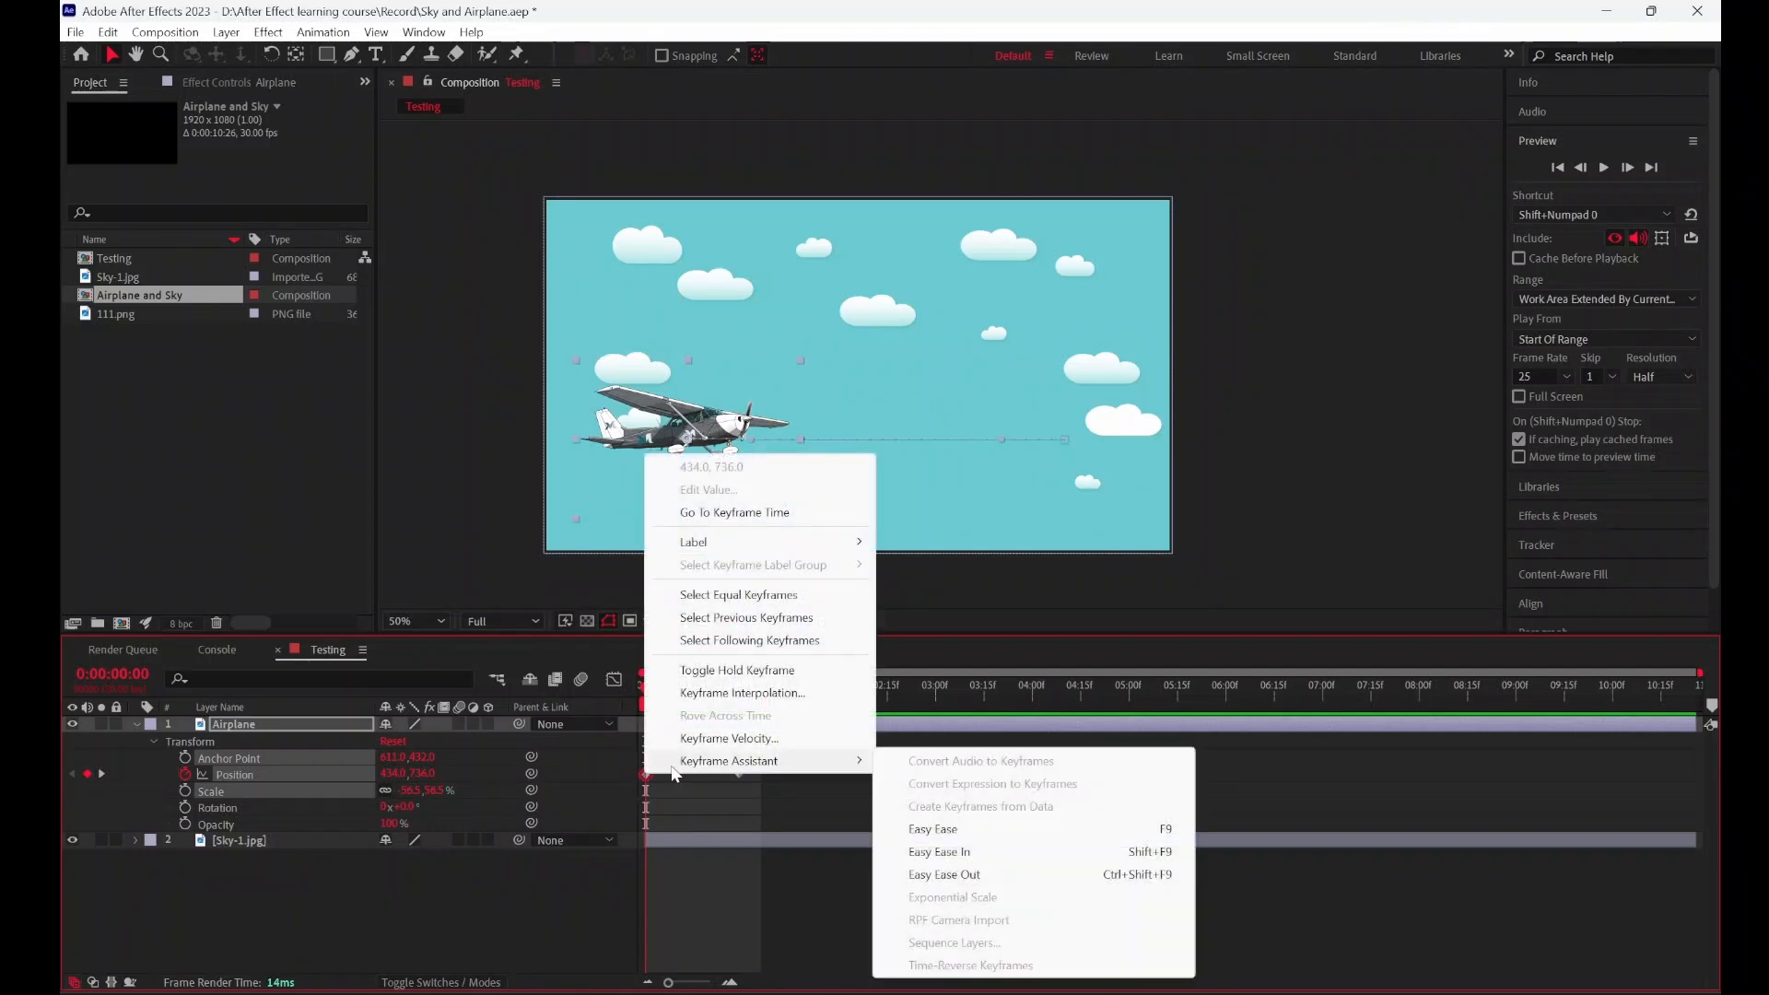
pyautogui.moveTo(677, 765)
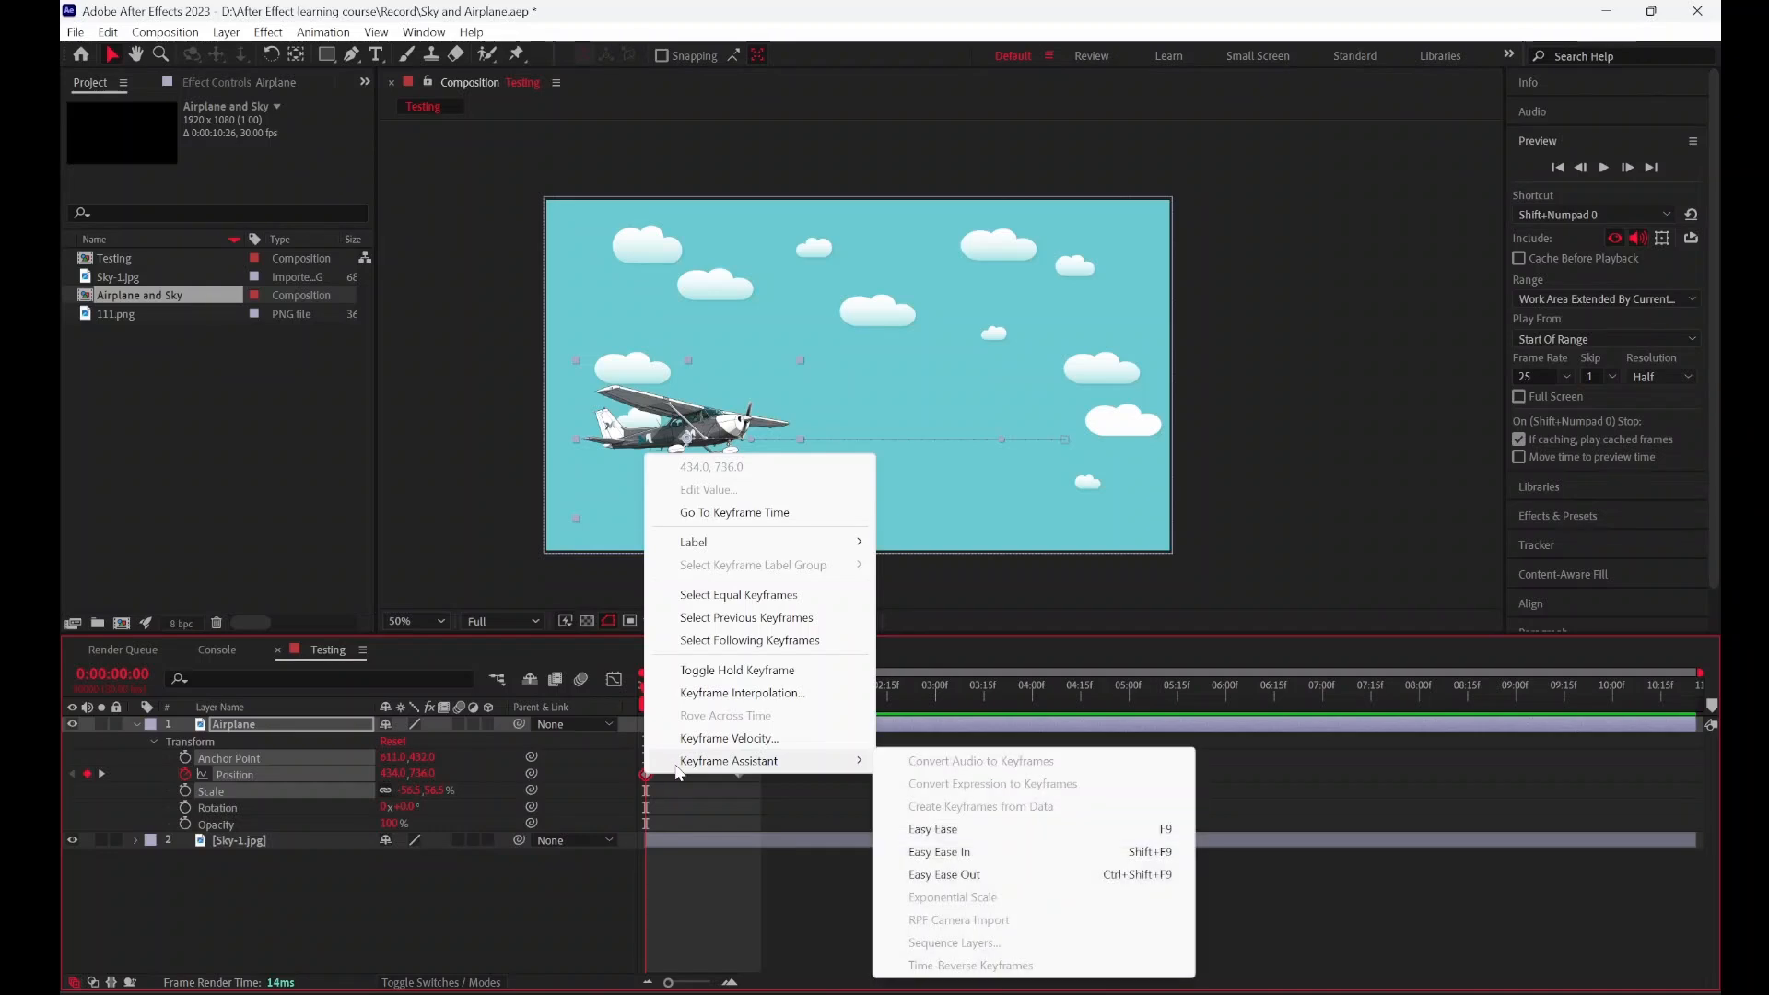
pyautogui.click(986, 880)
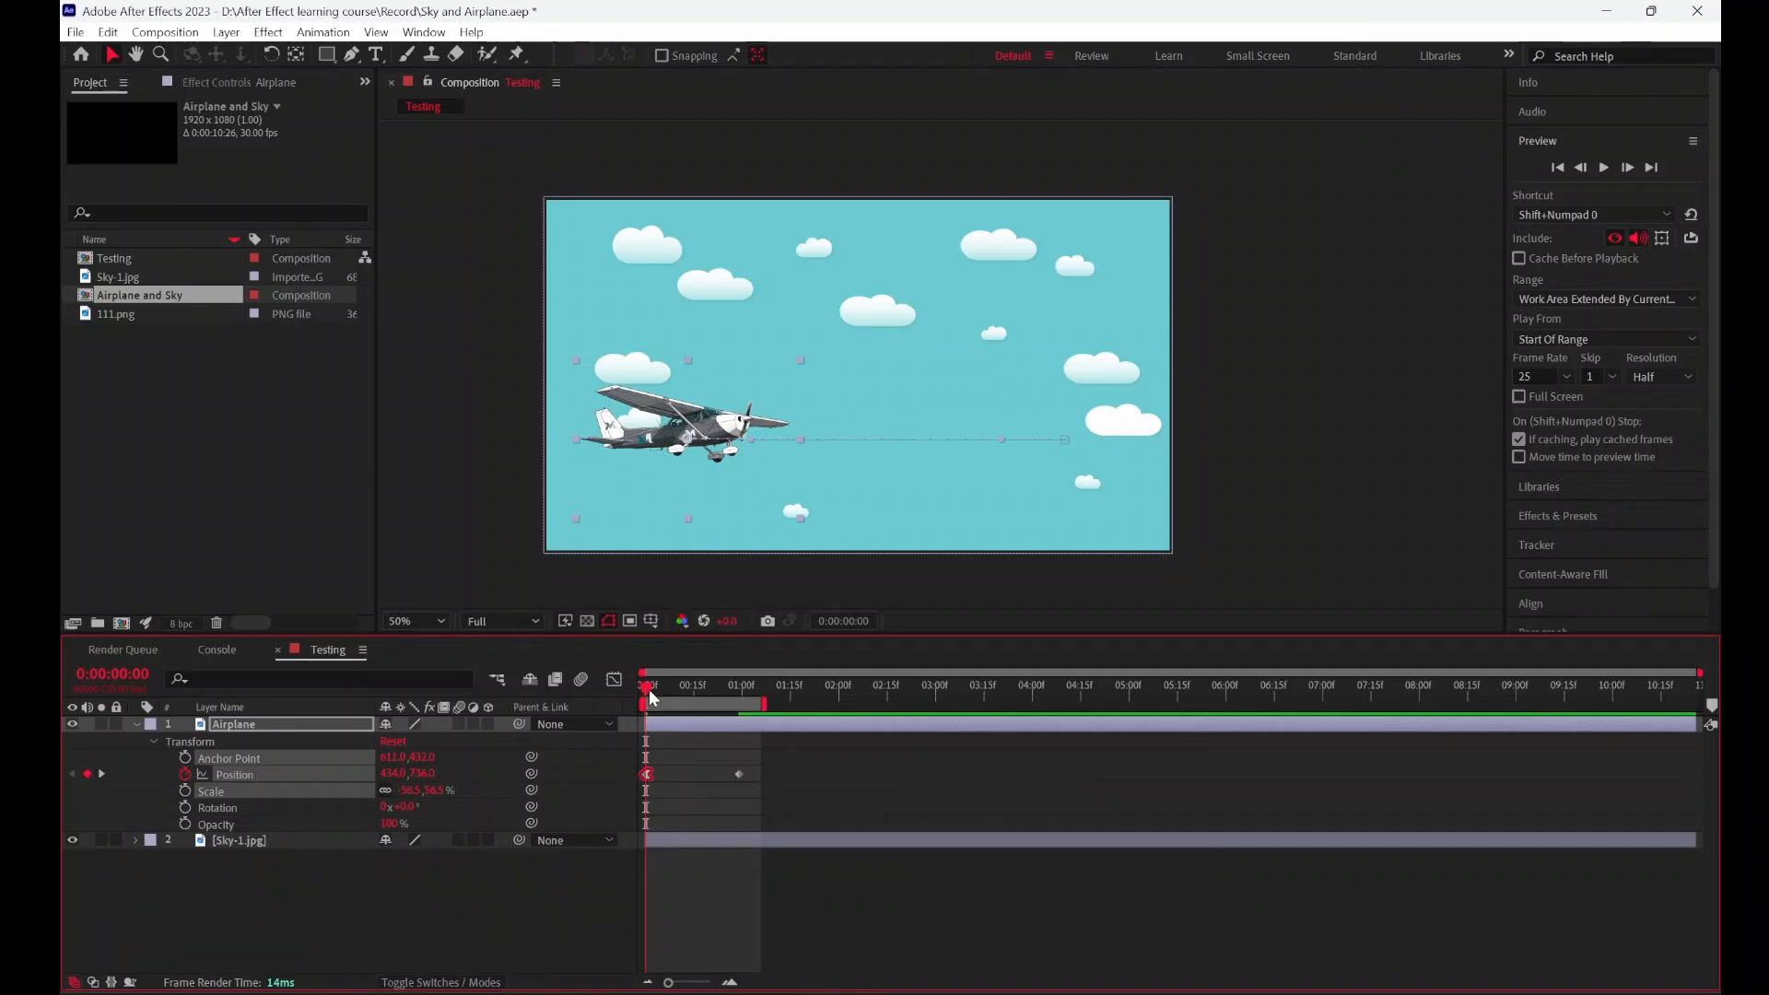
# Step: Preview the airplane's eased departure from the start of the timeline, selecting the second Position keyframe between playbacks
pyautogui.press('space')
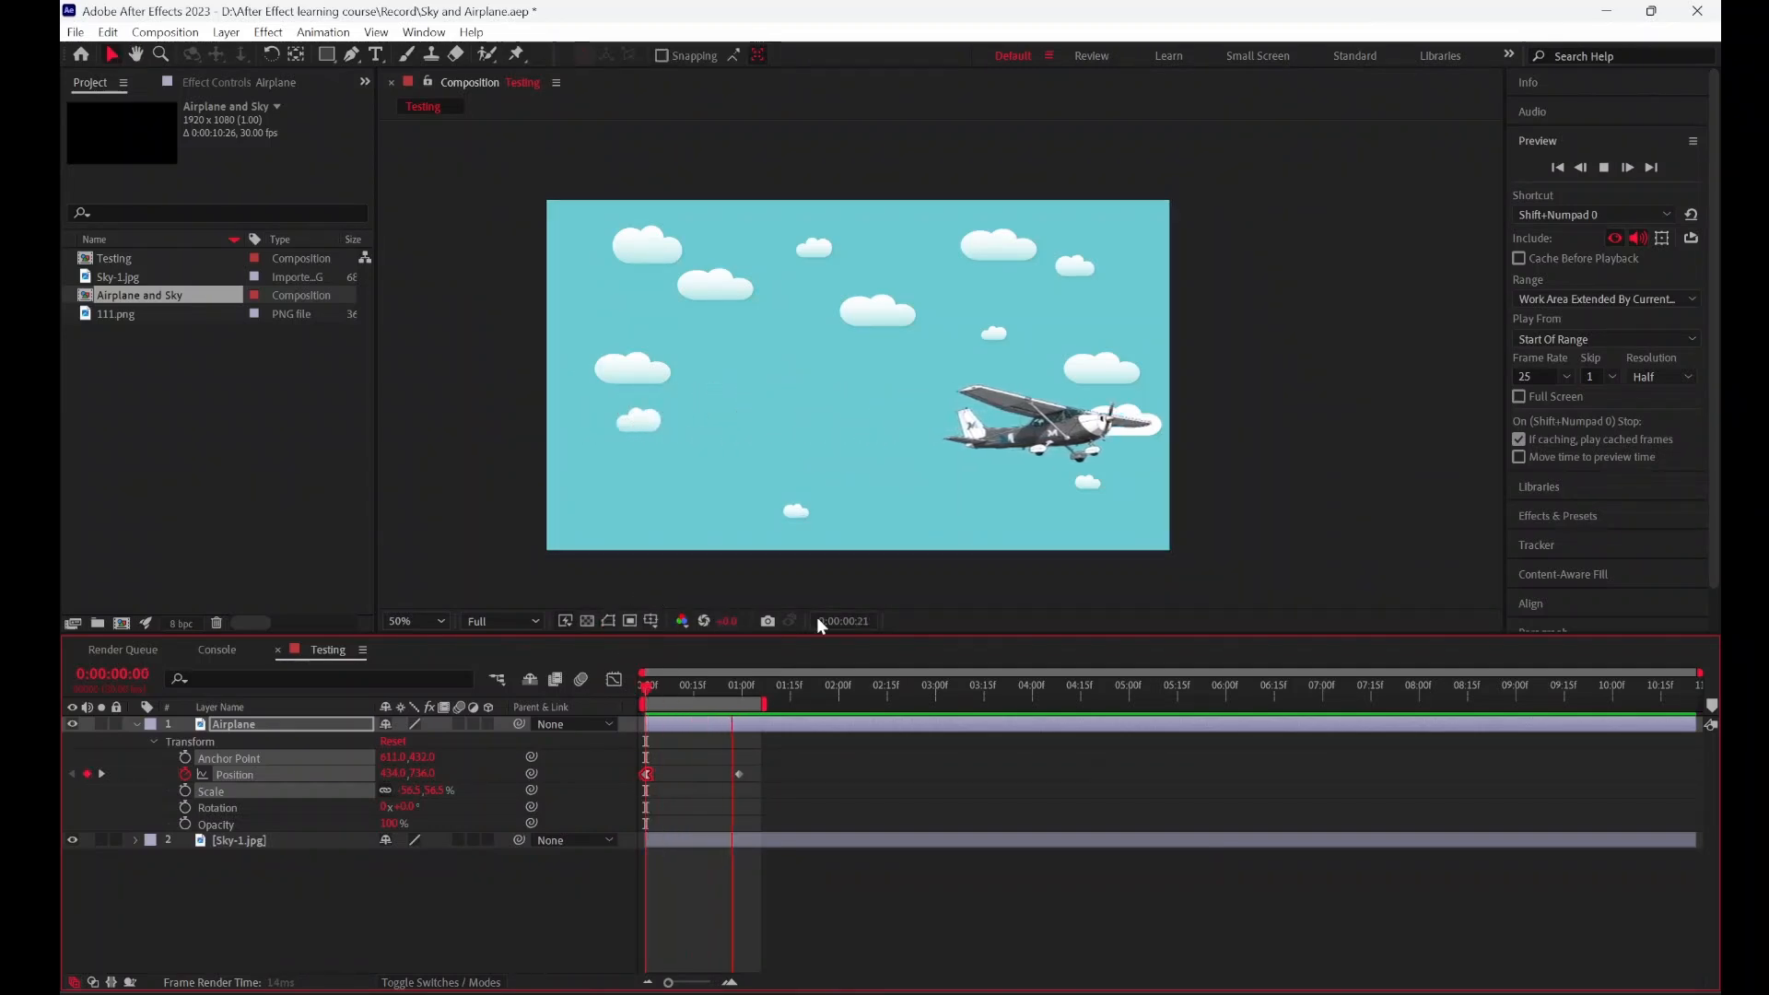
pyautogui.press('space')
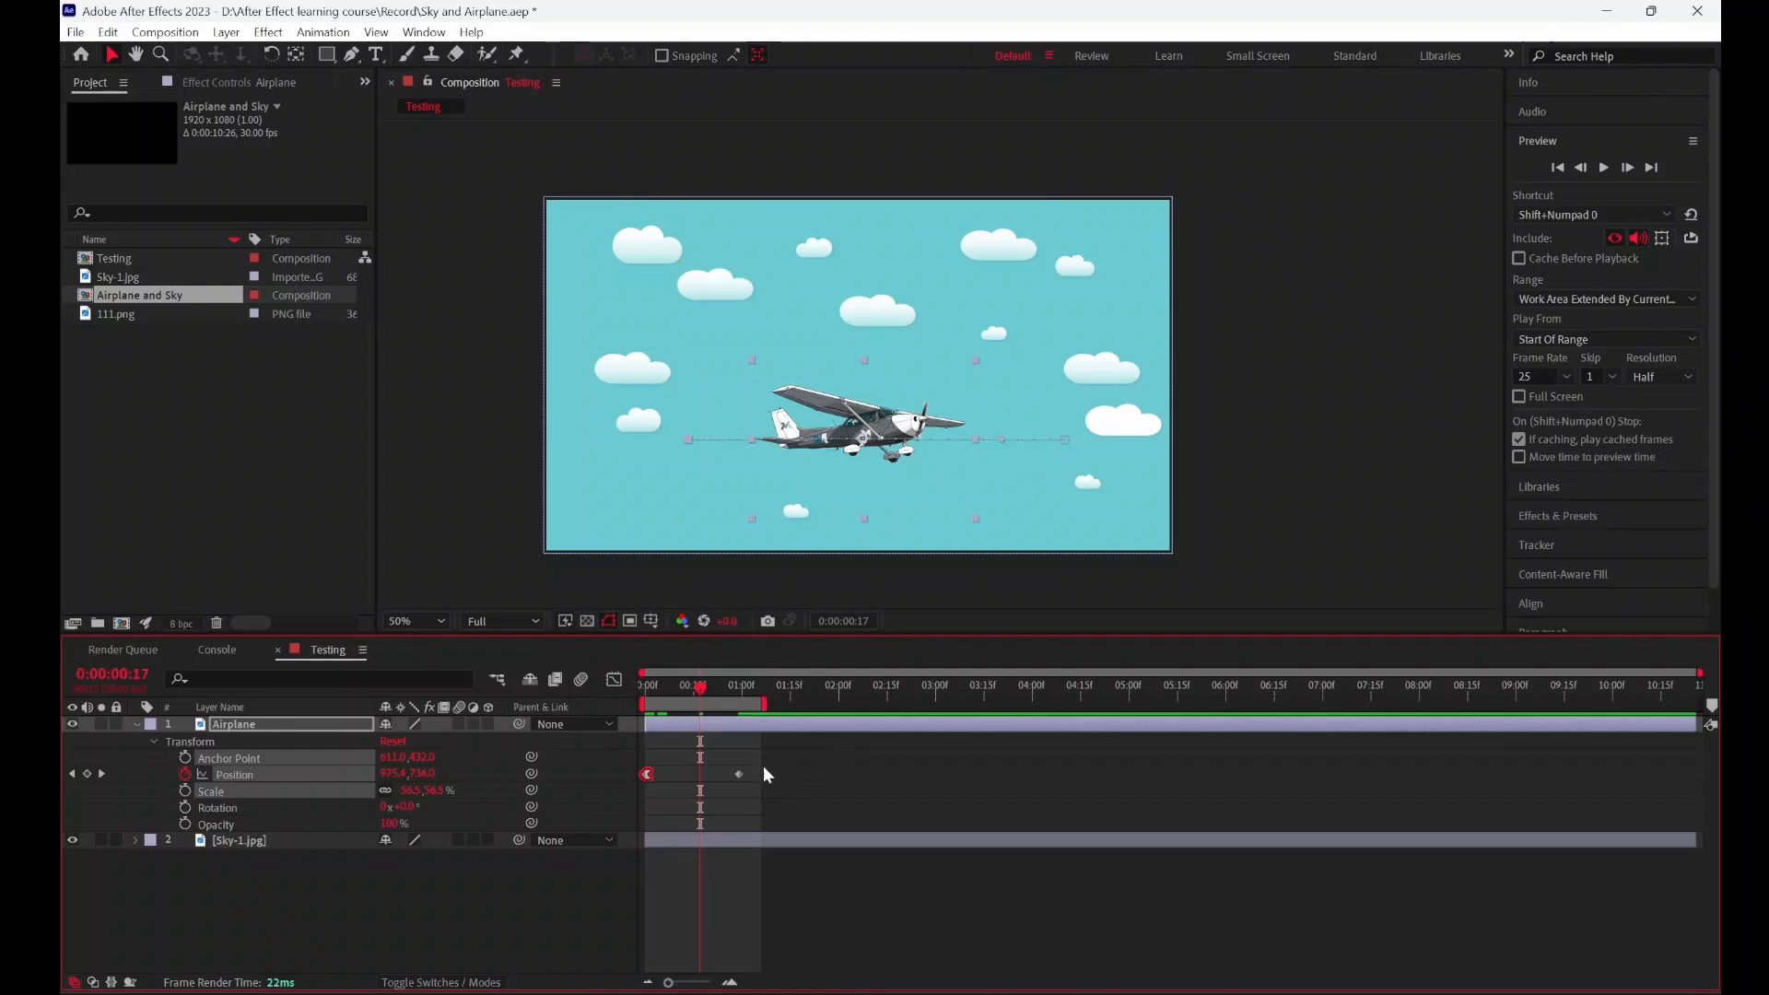
pyautogui.moveTo(757, 748); pyautogui.dragTo(725, 796)
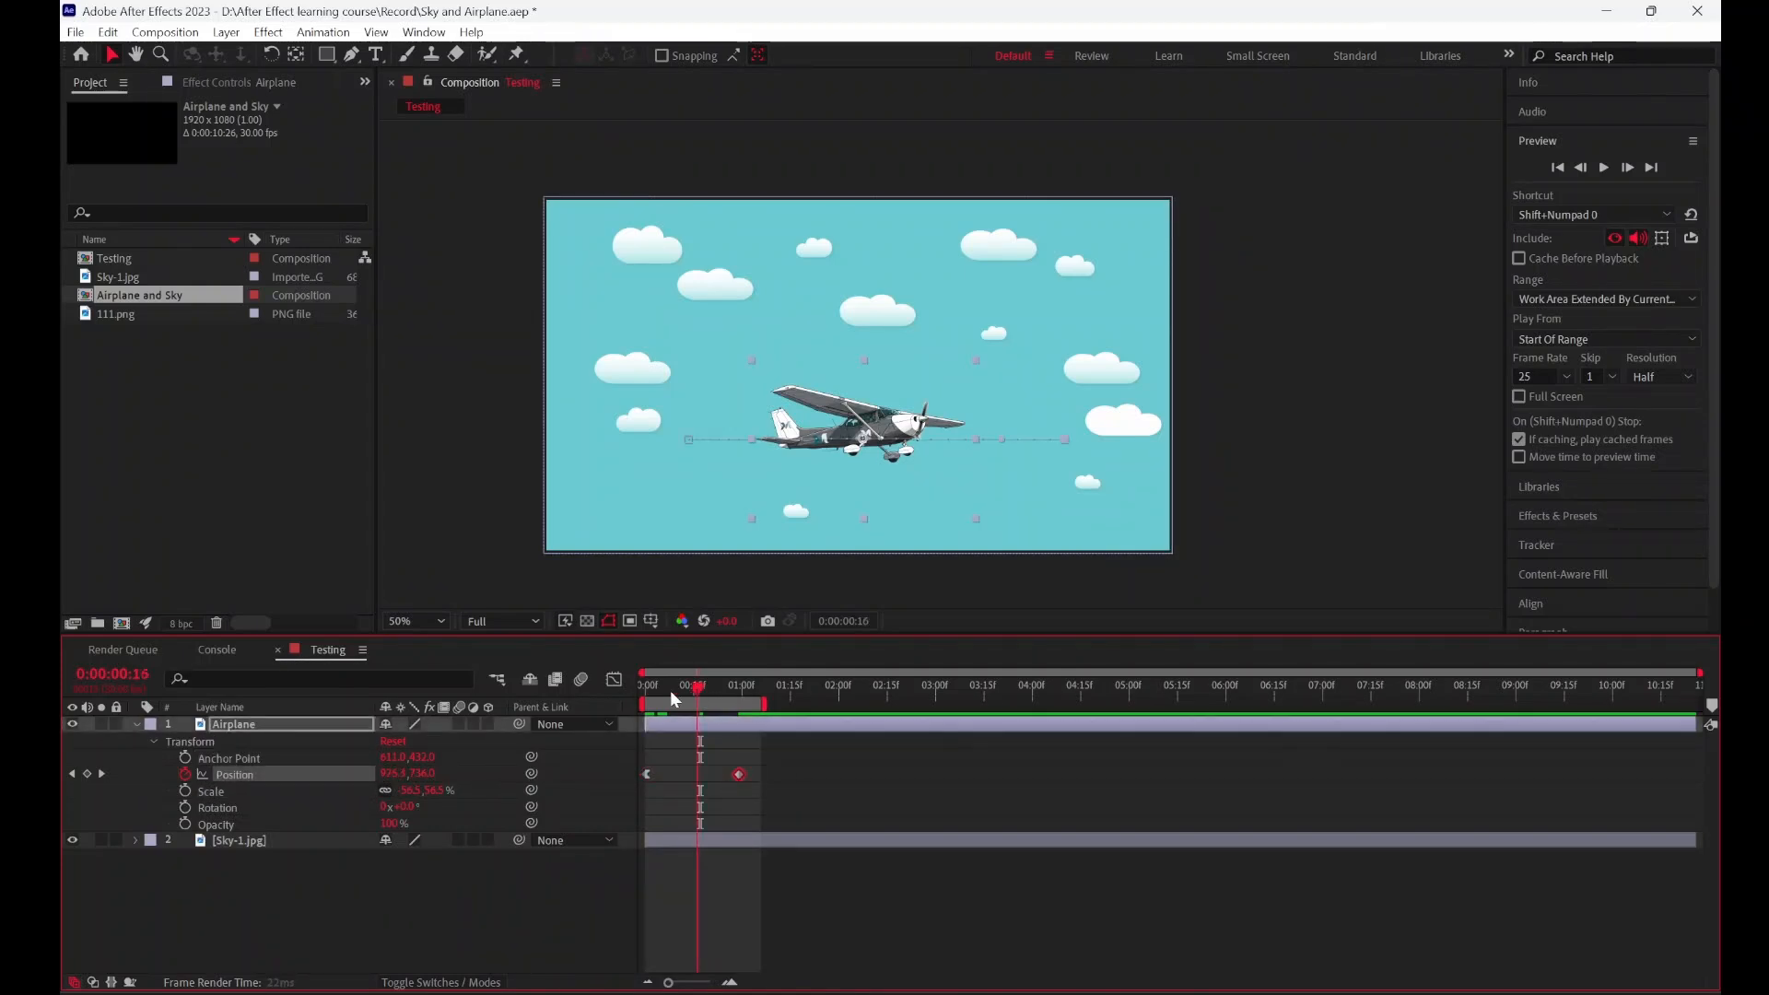
pyautogui.press('space')
pyautogui.press('space')
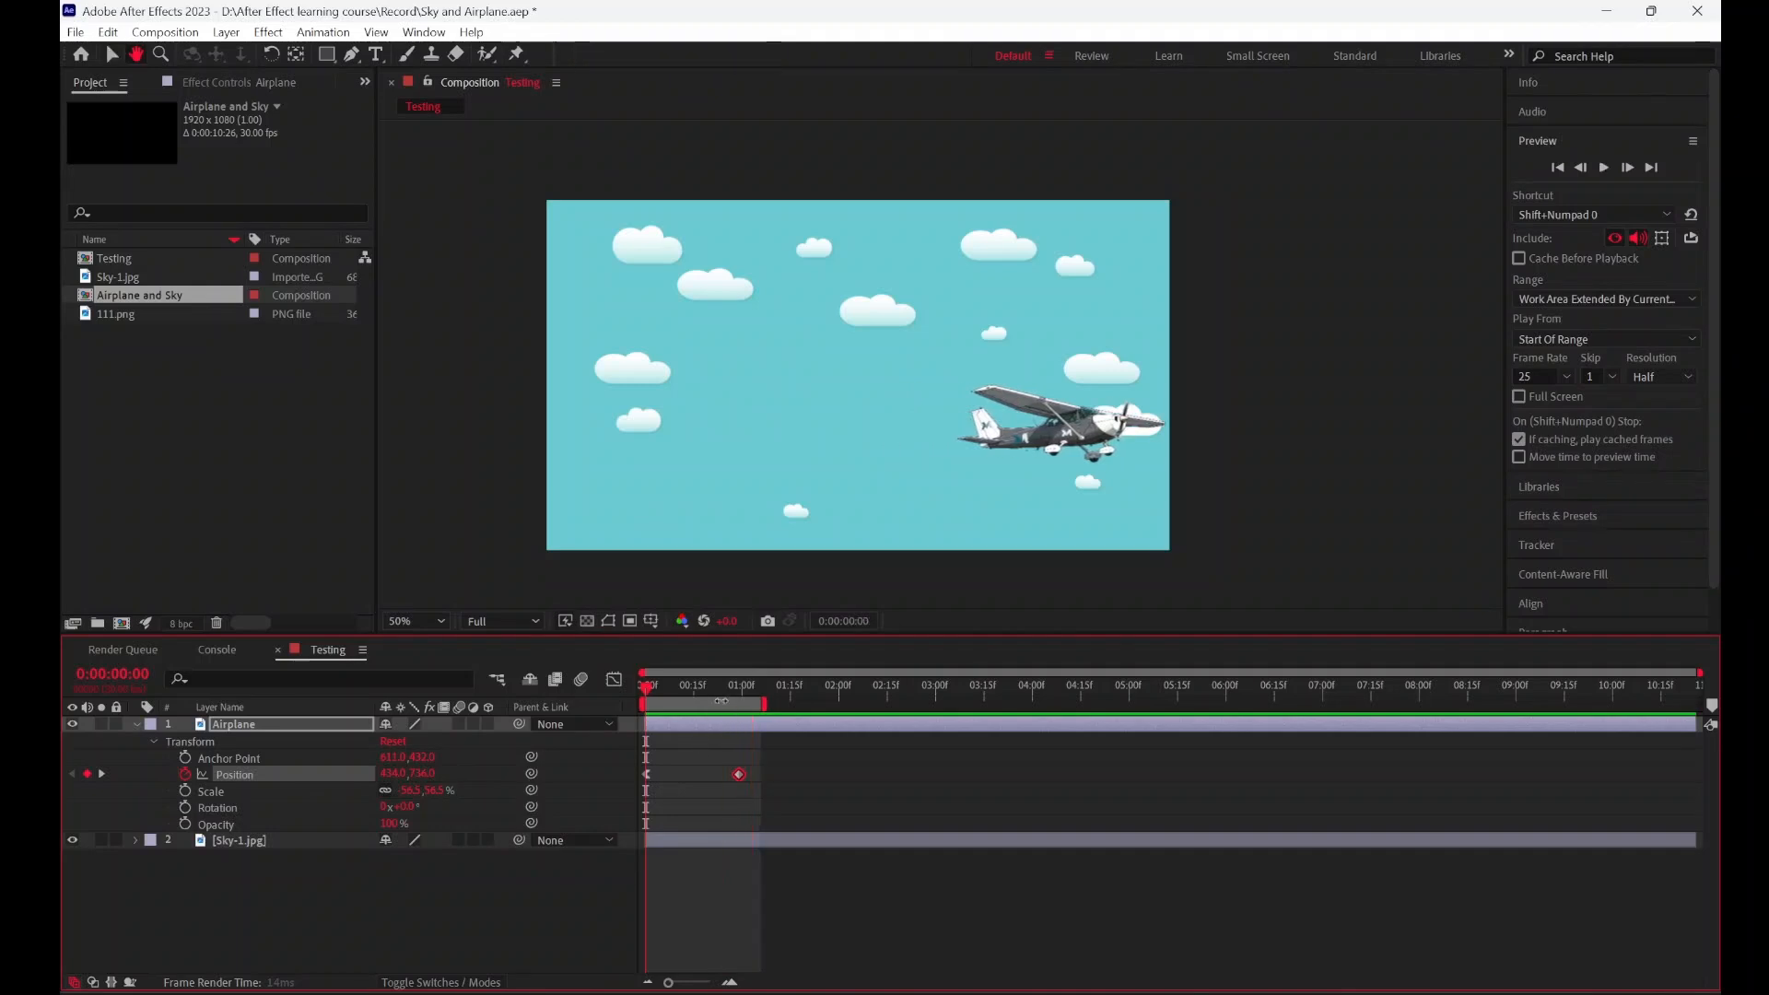
pyautogui.press('space')
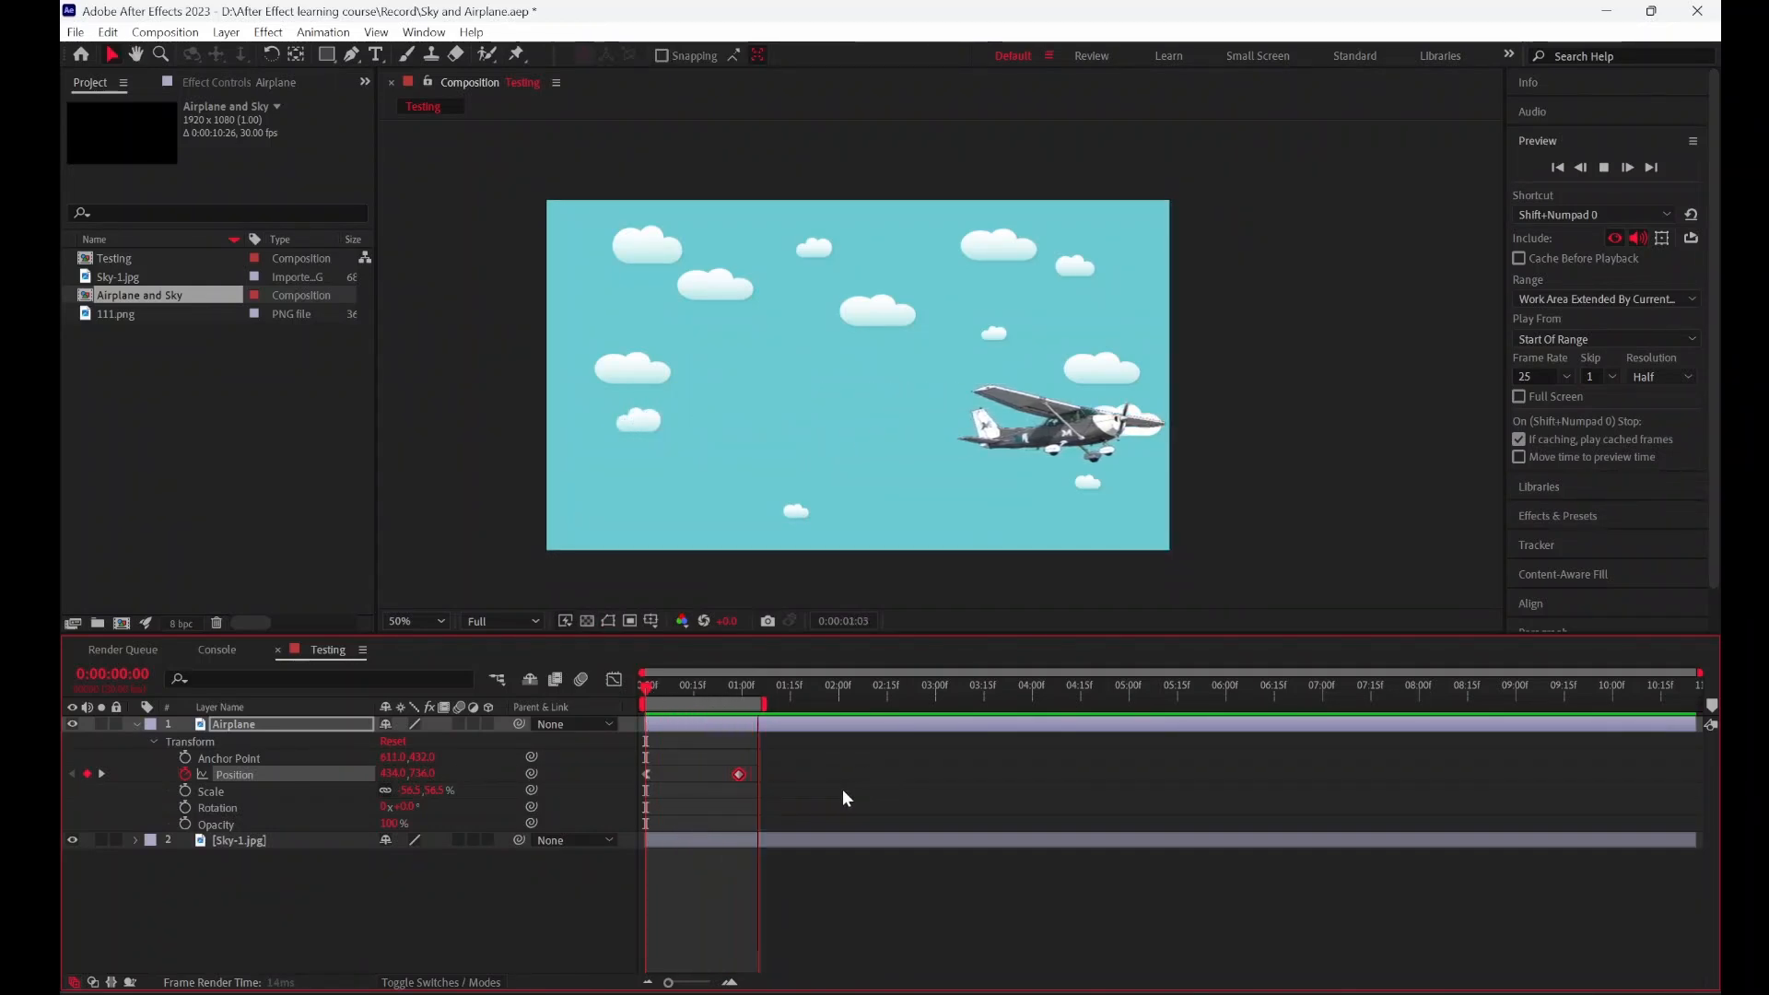
# Step: Apply Easy Ease In to the second Position keyframe at 0:00:00:29 and preview the flight
pyautogui.moveTo(677, 696); pyautogui.dragTo(742, 715)
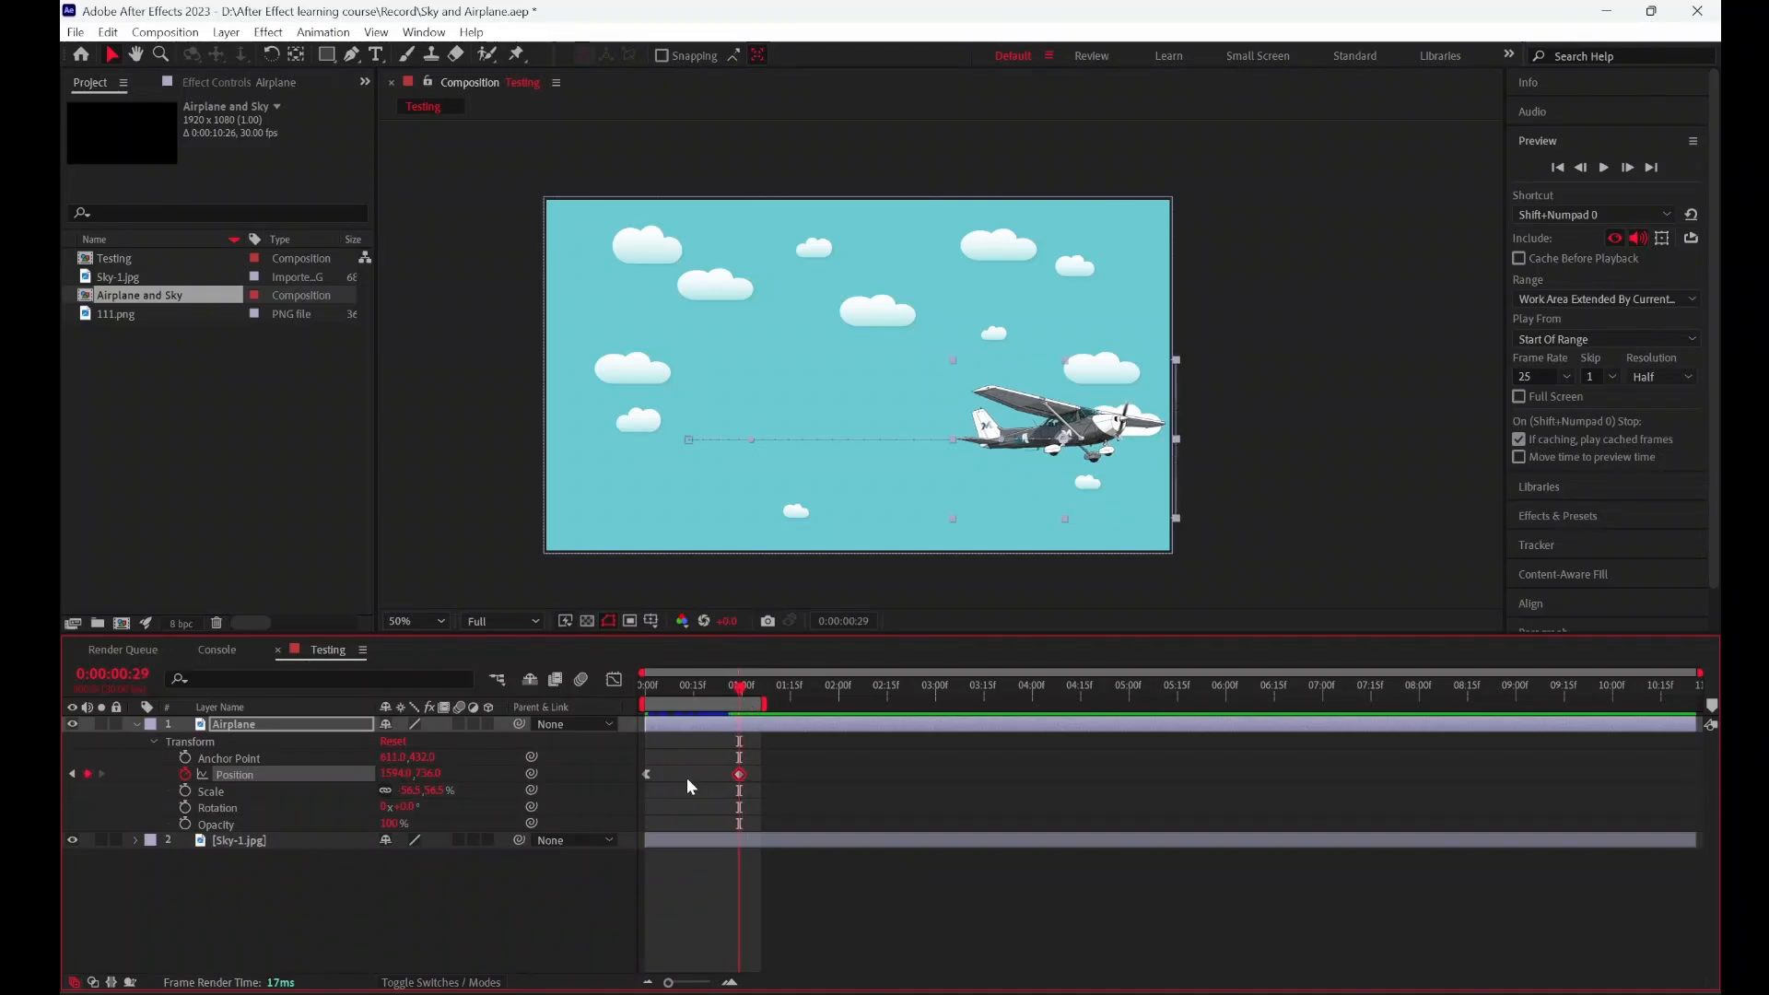
pyautogui.rightClick(737, 775)
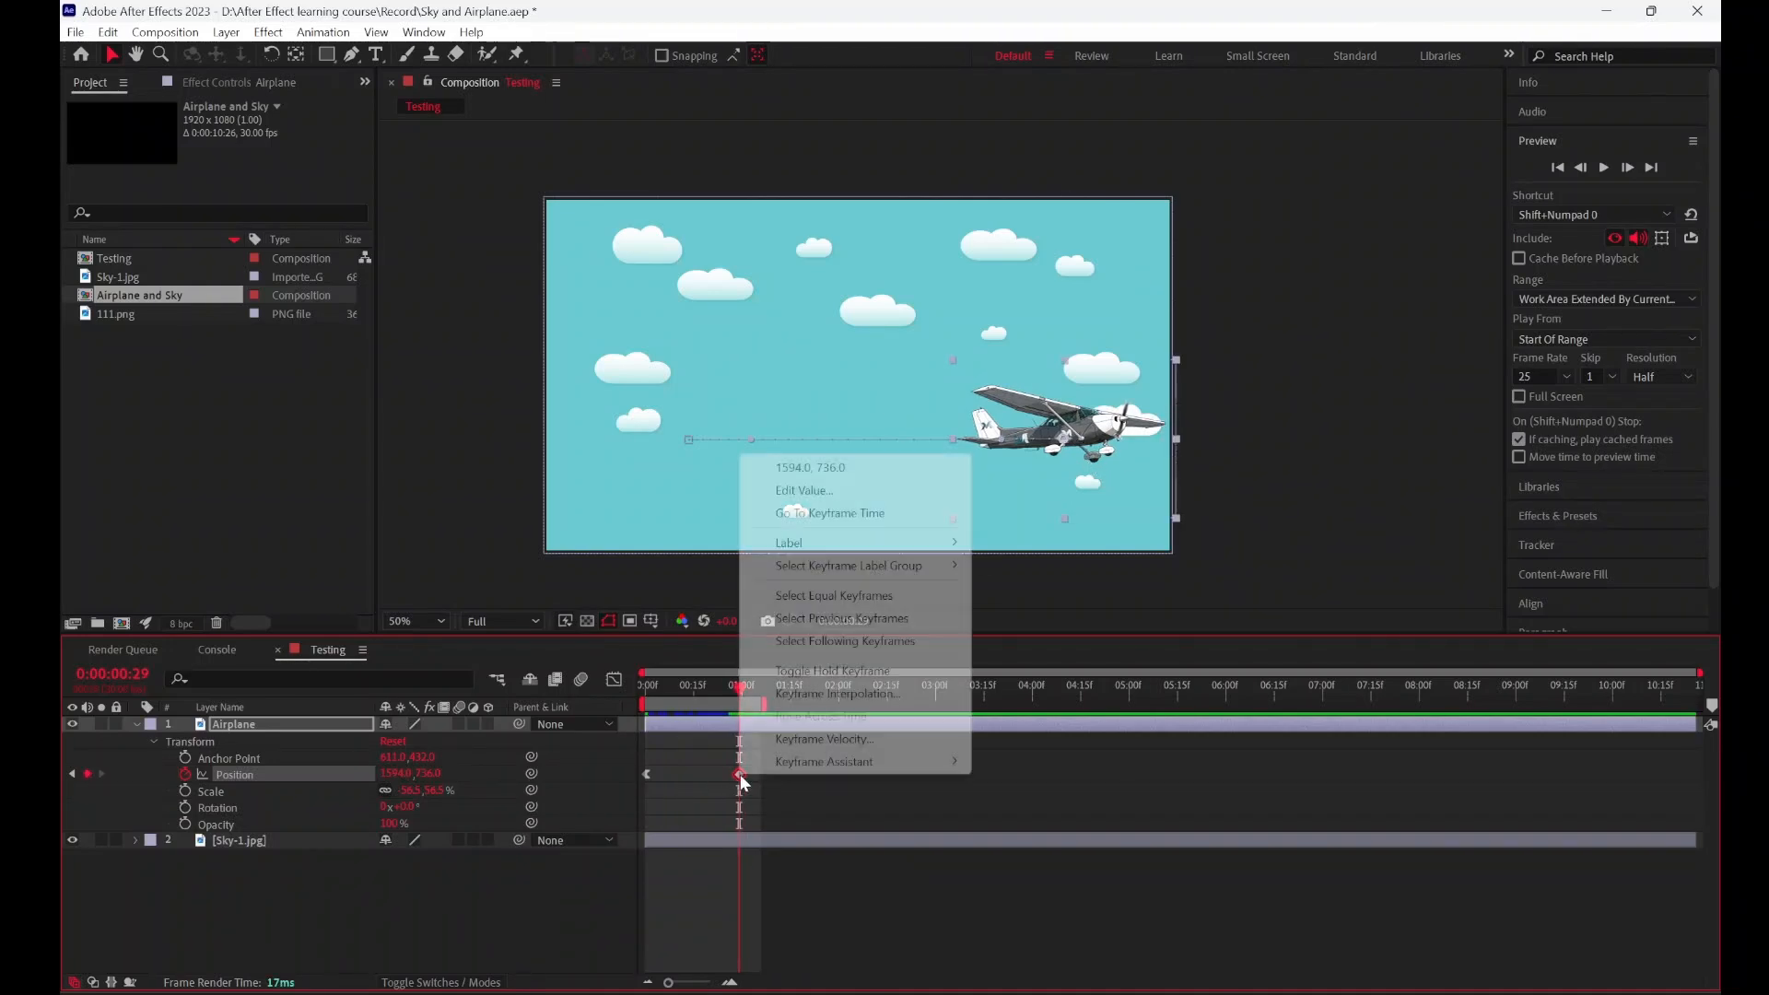
pyautogui.moveTo(793, 763)
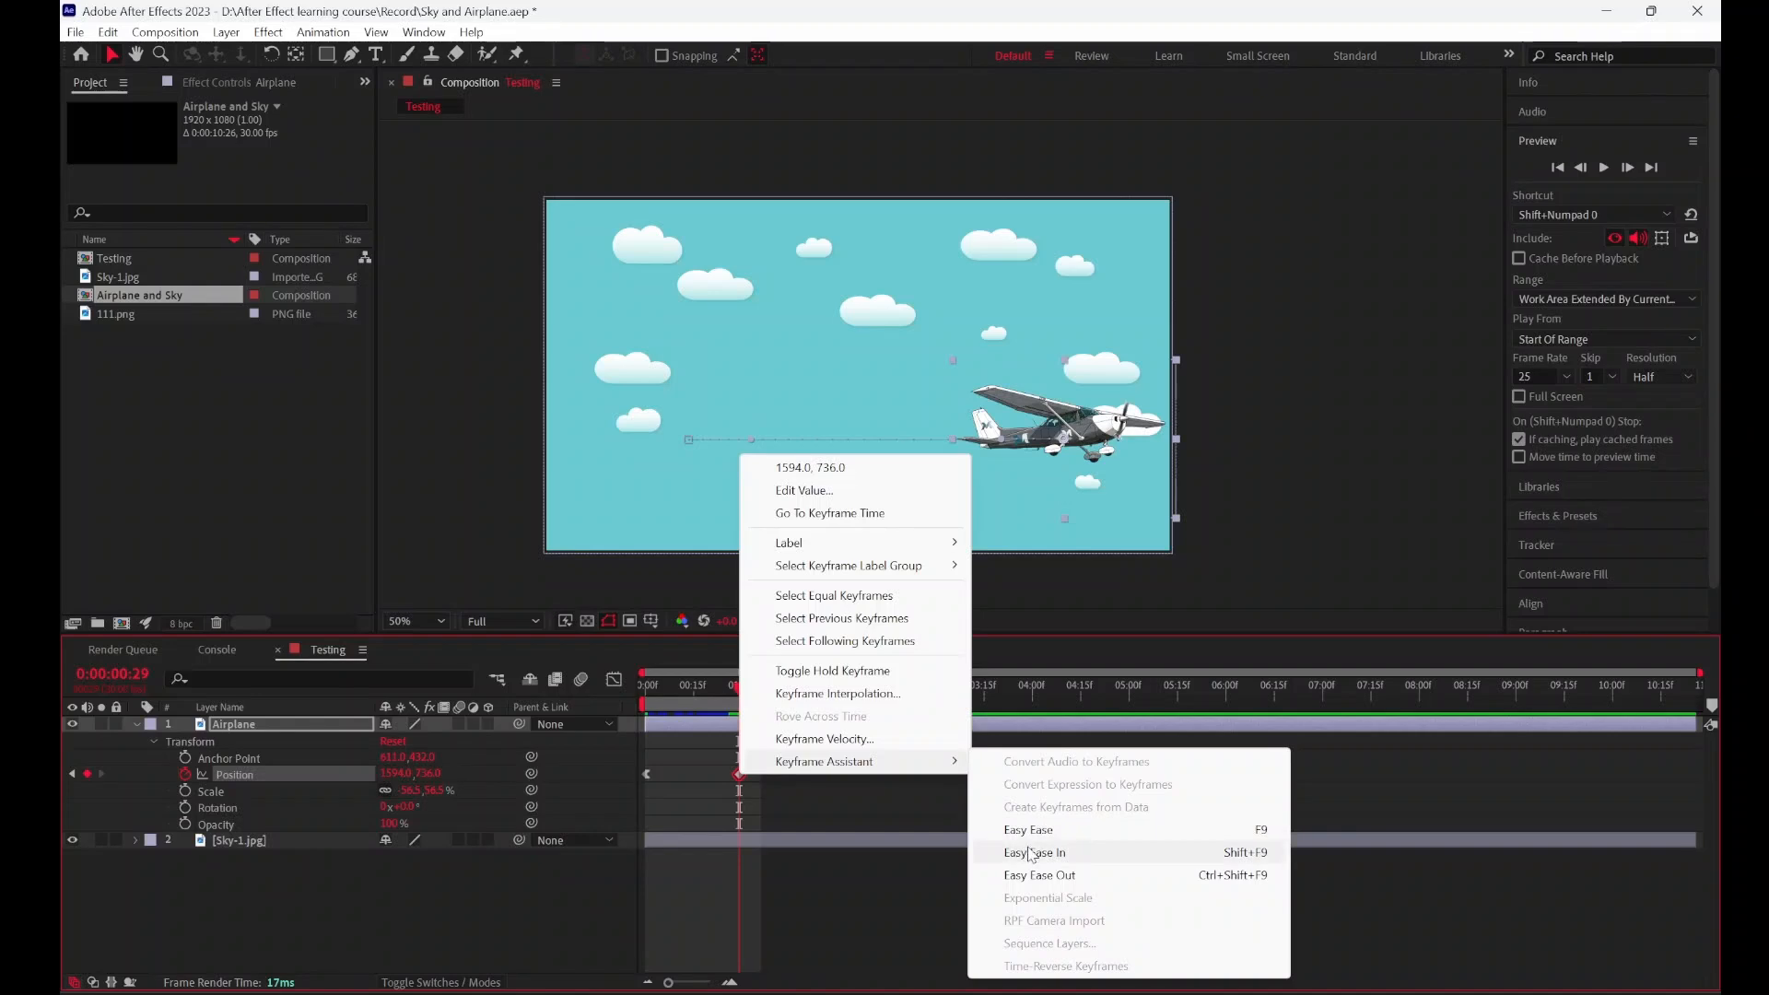
pyautogui.click(994, 830)
pyautogui.press('space')
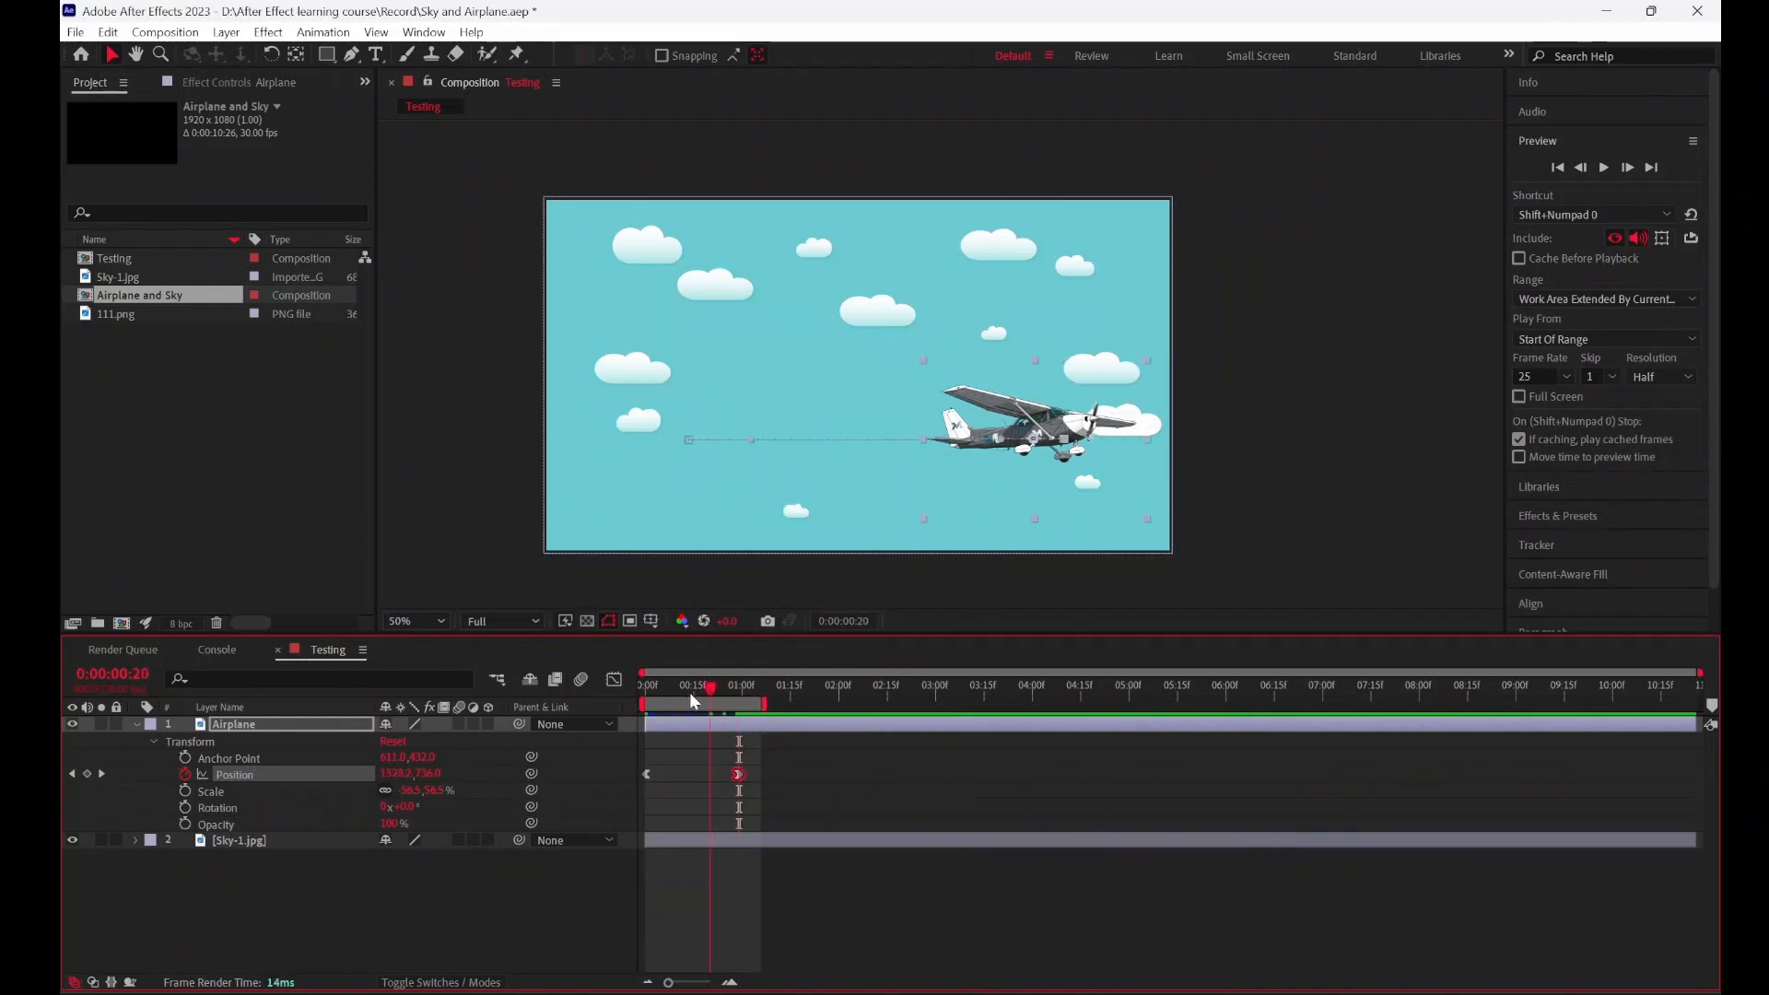
pyautogui.press('space')
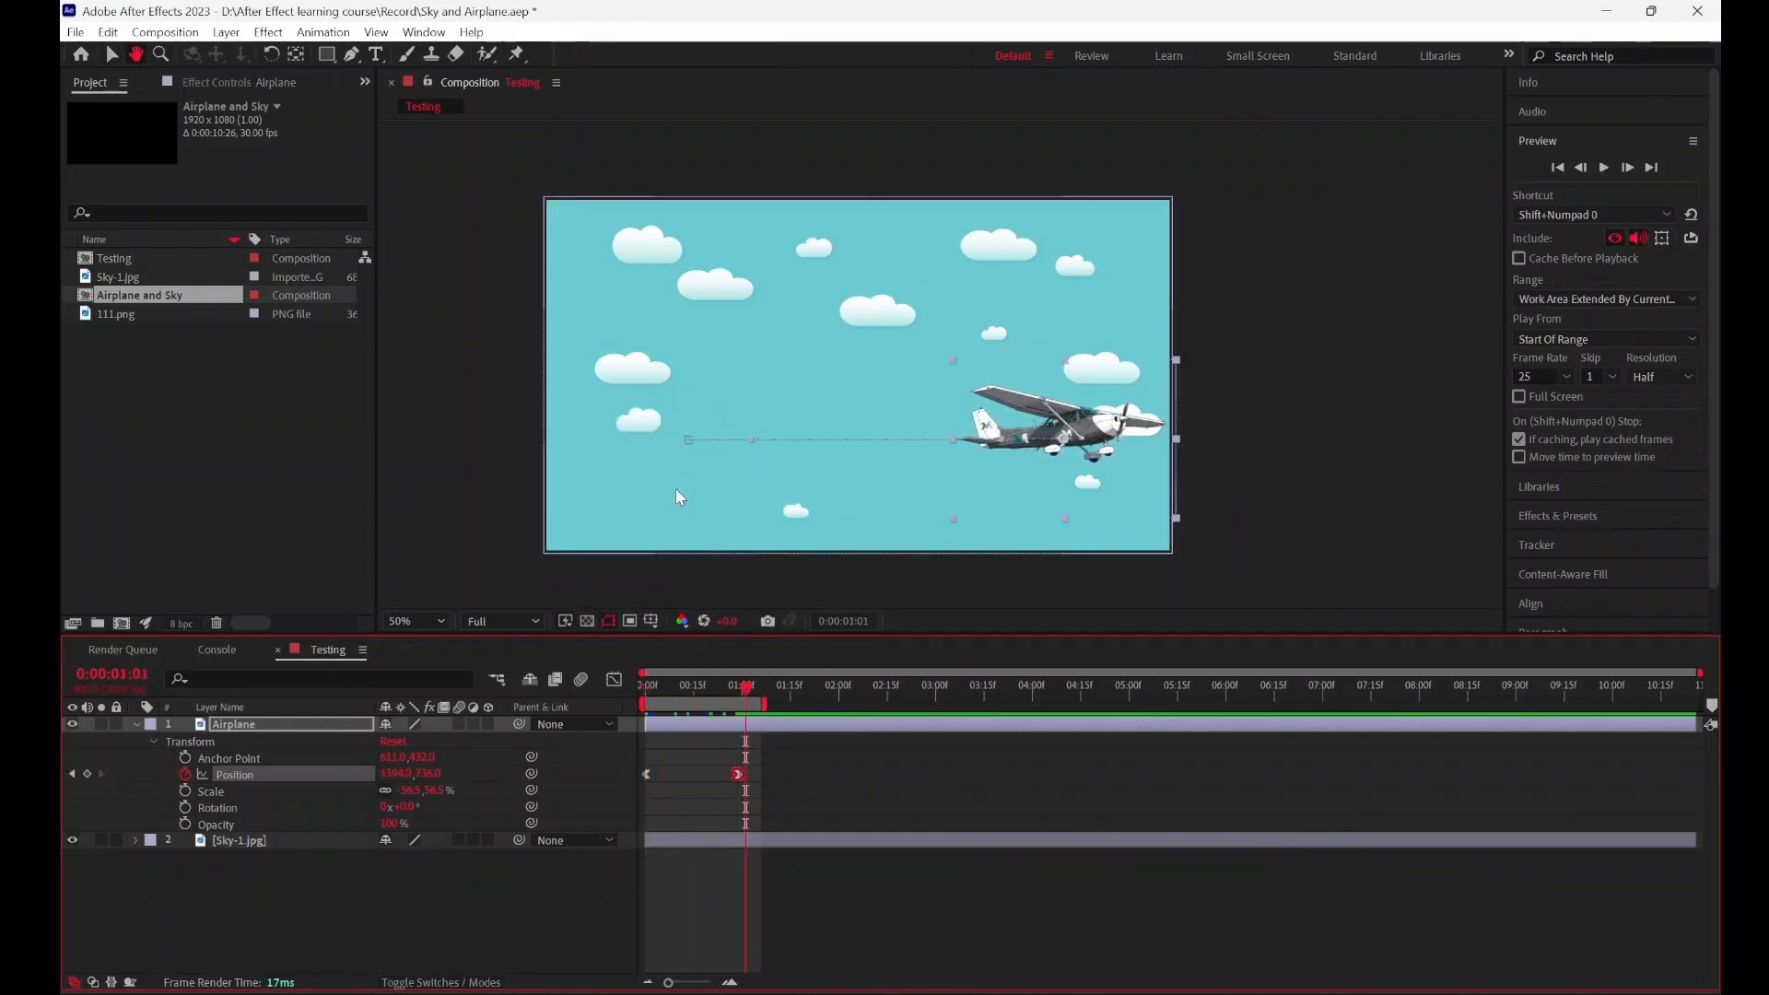
# Step: Inspect the start of the airplane's motion path up close and undo the Easy Ease In and Easy Ease Out on its Position keyframes
pyautogui.scroll(3, 654, 484)
pyautogui.moveTo(773, 392); pyautogui.dragTo(770, 396)
pyautogui.scroll(-1, 701, 407)
pyautogui.moveTo(675, 412); pyautogui.dragTo(932, 357)
pyautogui.scroll(1, 605, 446)
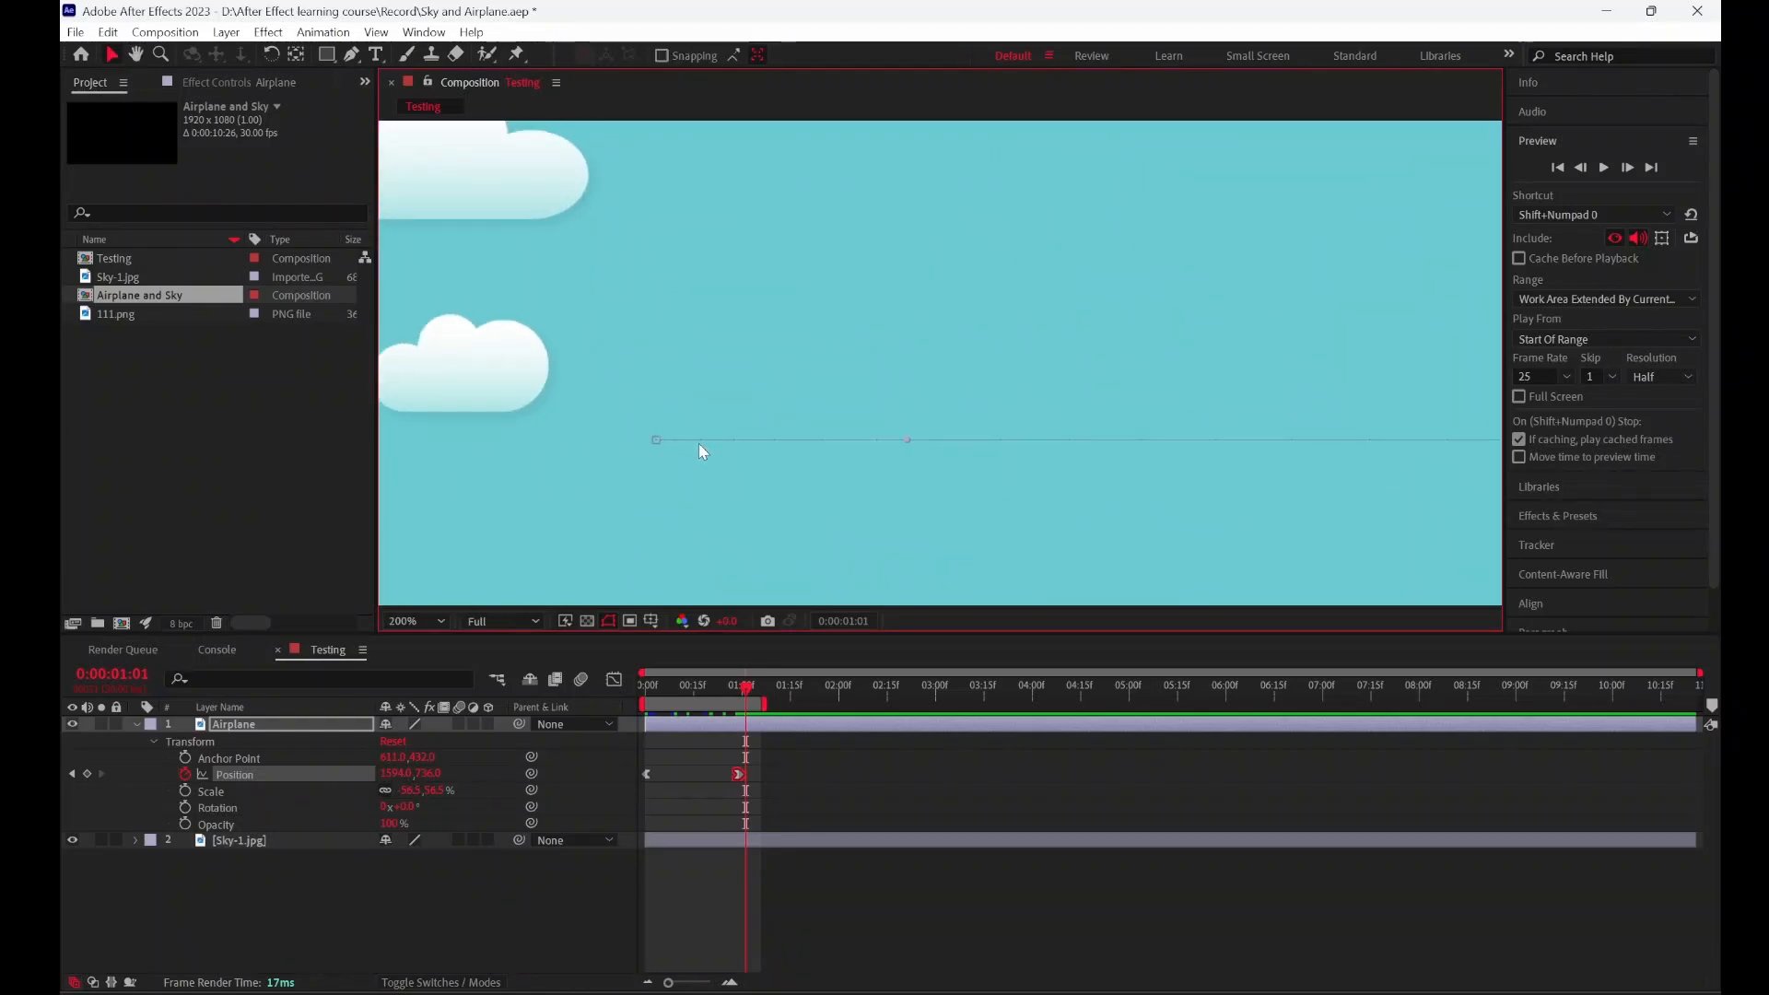
pyautogui.moveTo(698, 444); pyautogui.dragTo(682, 444)
pyautogui.hotkey('ctrl', 'z')
pyautogui.hotkey('ctrl', 'z')
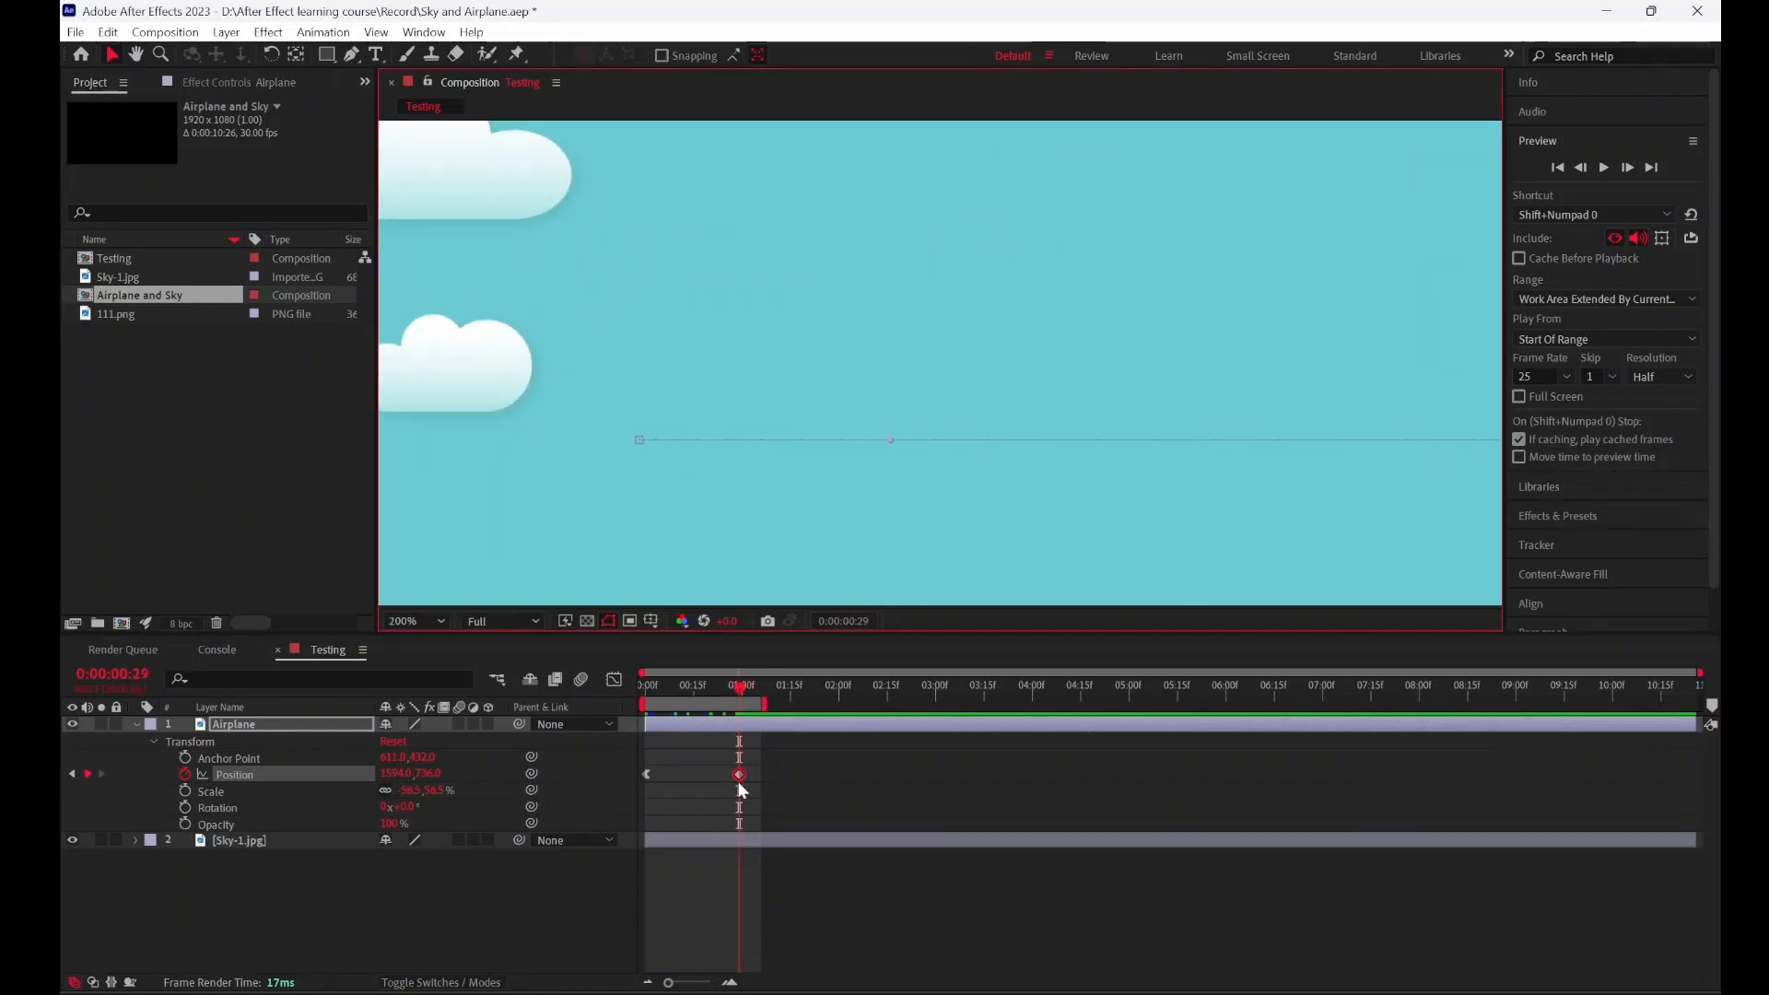
# Step: Scrub to 0:00:00:15 and apply Easy Ease Out to the first Position keyframe again
pyautogui.moveTo(659, 529); pyautogui.dragTo(743, 531)
pyautogui.moveTo(676, 671)
pyautogui.mouseDown()
pyautogui.moveTo(666, 693)
pyautogui.moveTo(694, 700)
pyautogui.mouseUp()
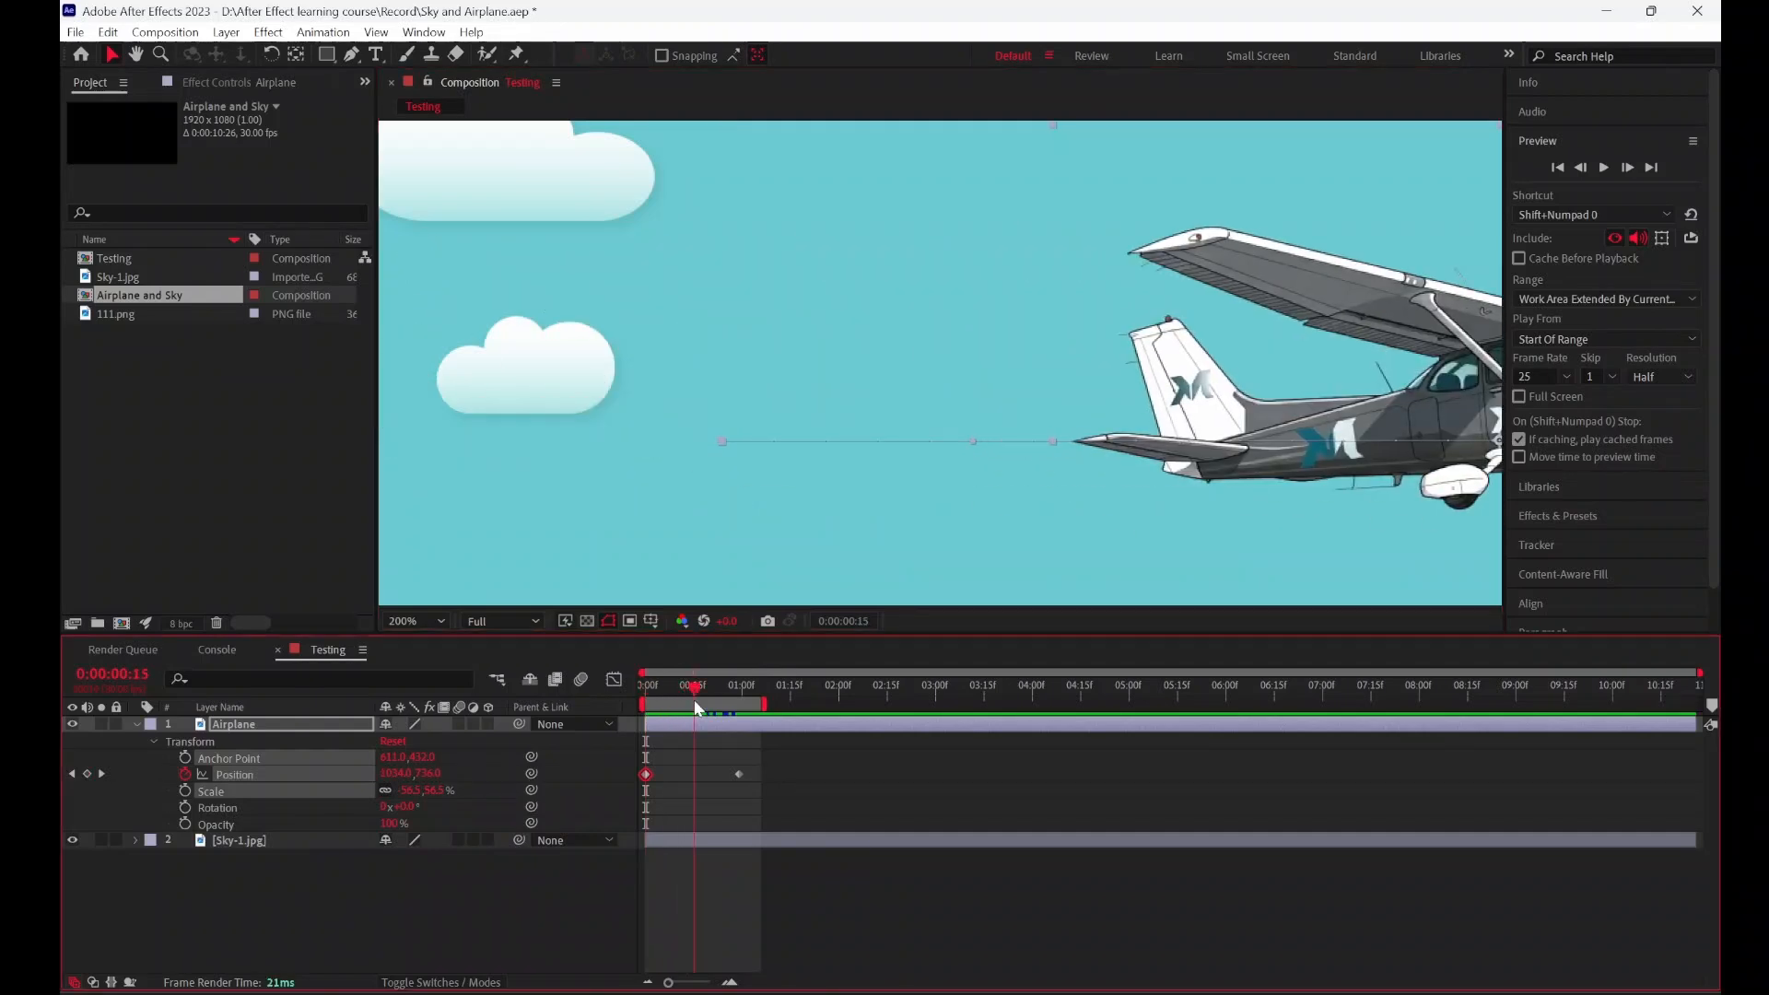
pyautogui.rightClick(644, 772)
pyautogui.moveTo(708, 766)
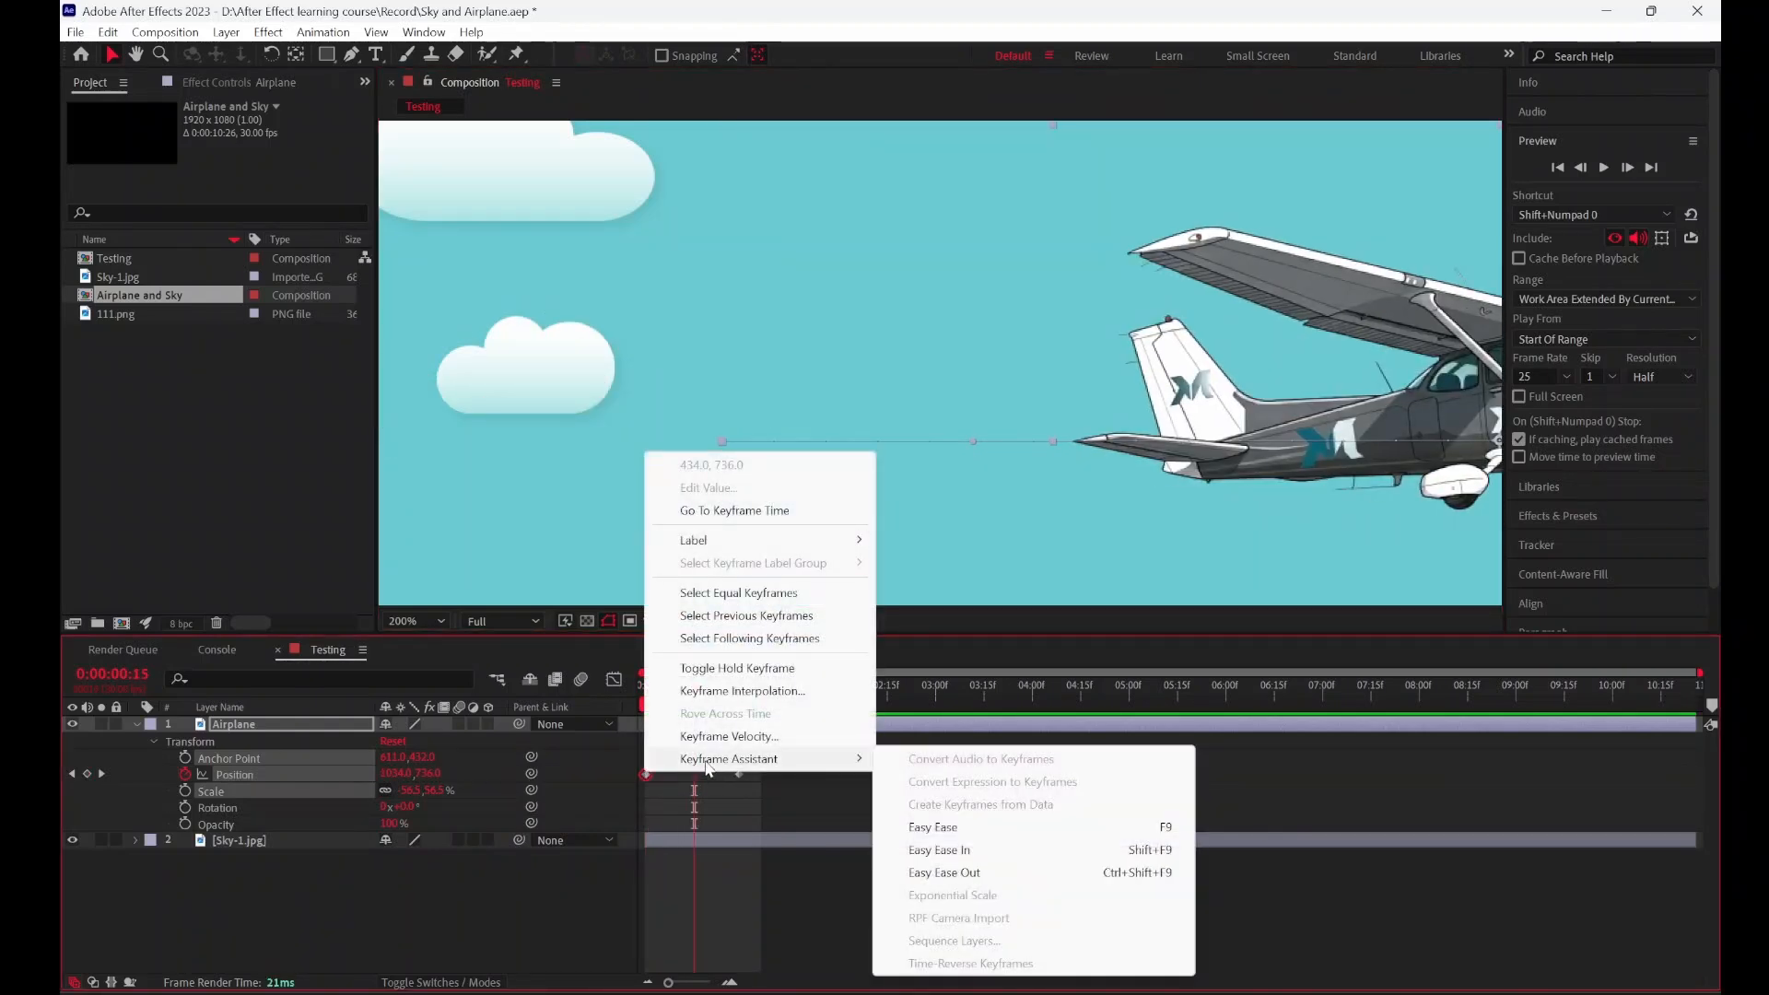
pyautogui.click(953, 873)
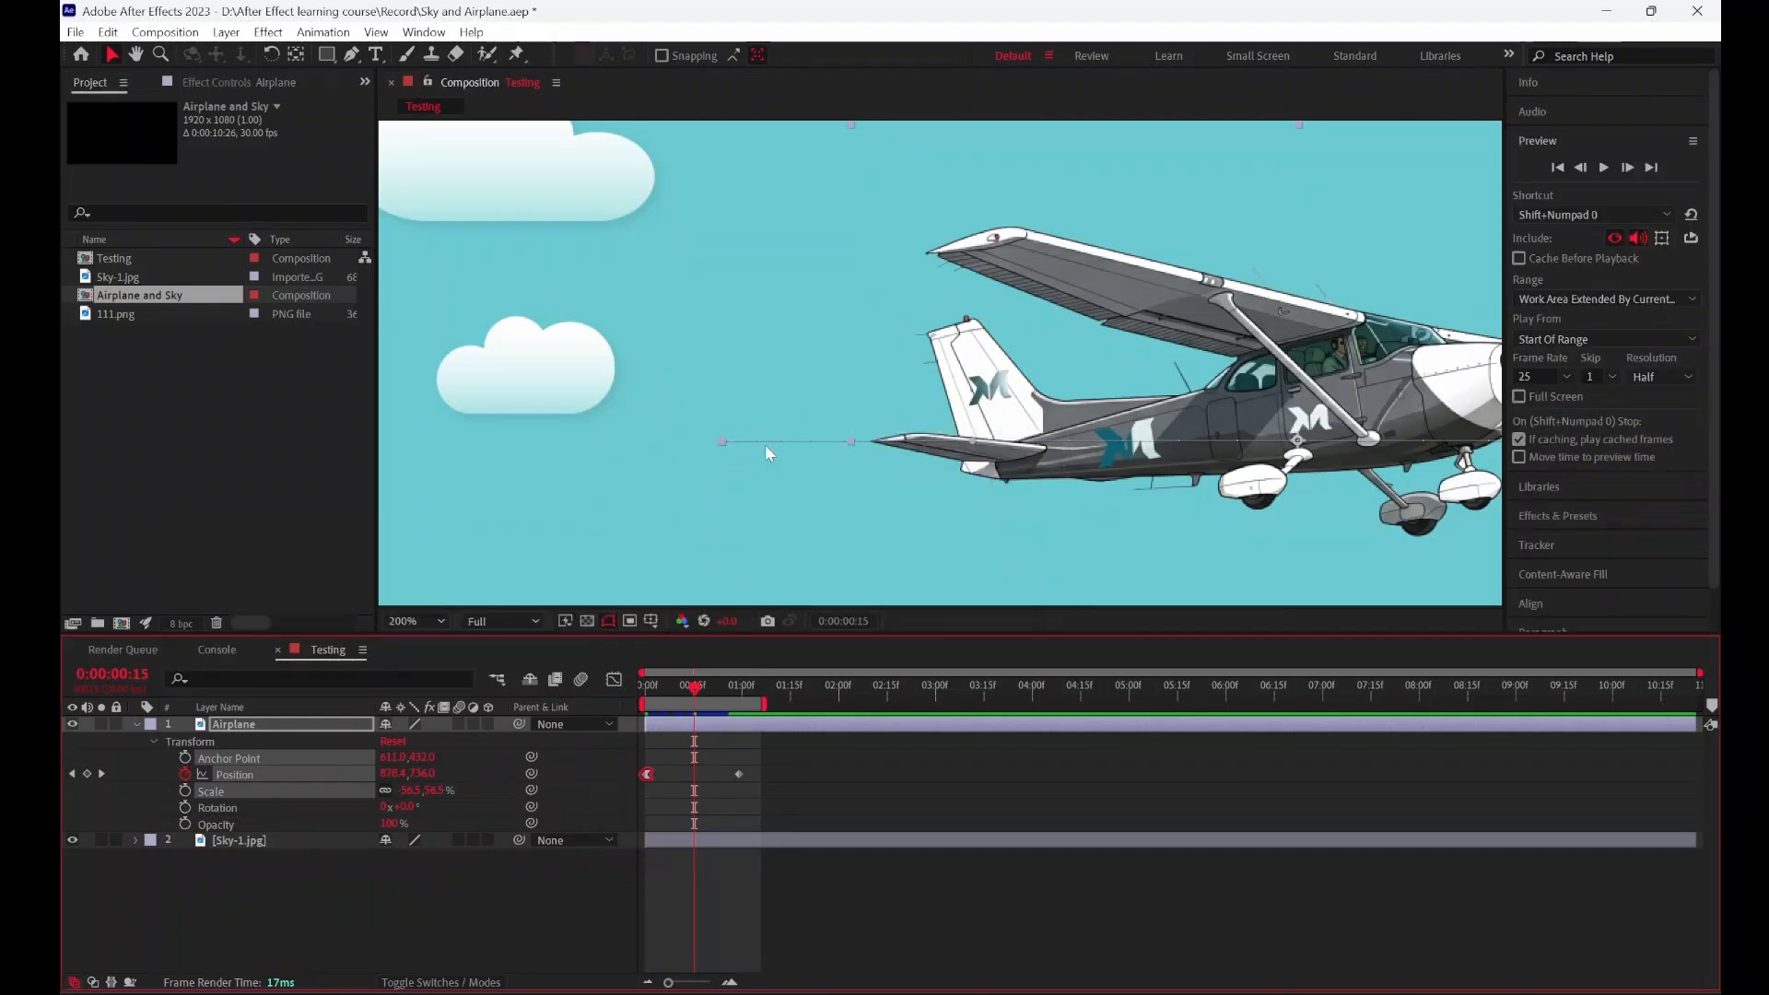
# Step: Scrub through the second half of the flight and examine the motion path near the second Position keyframe
pyautogui.moveTo(695, 688); pyautogui.dragTo(739, 705)
pyautogui.press('space')
pyautogui.moveTo(1017, 454); pyautogui.dragTo(507, 454)
pyautogui.moveTo(743, 691); pyautogui.dragTo(712, 686)
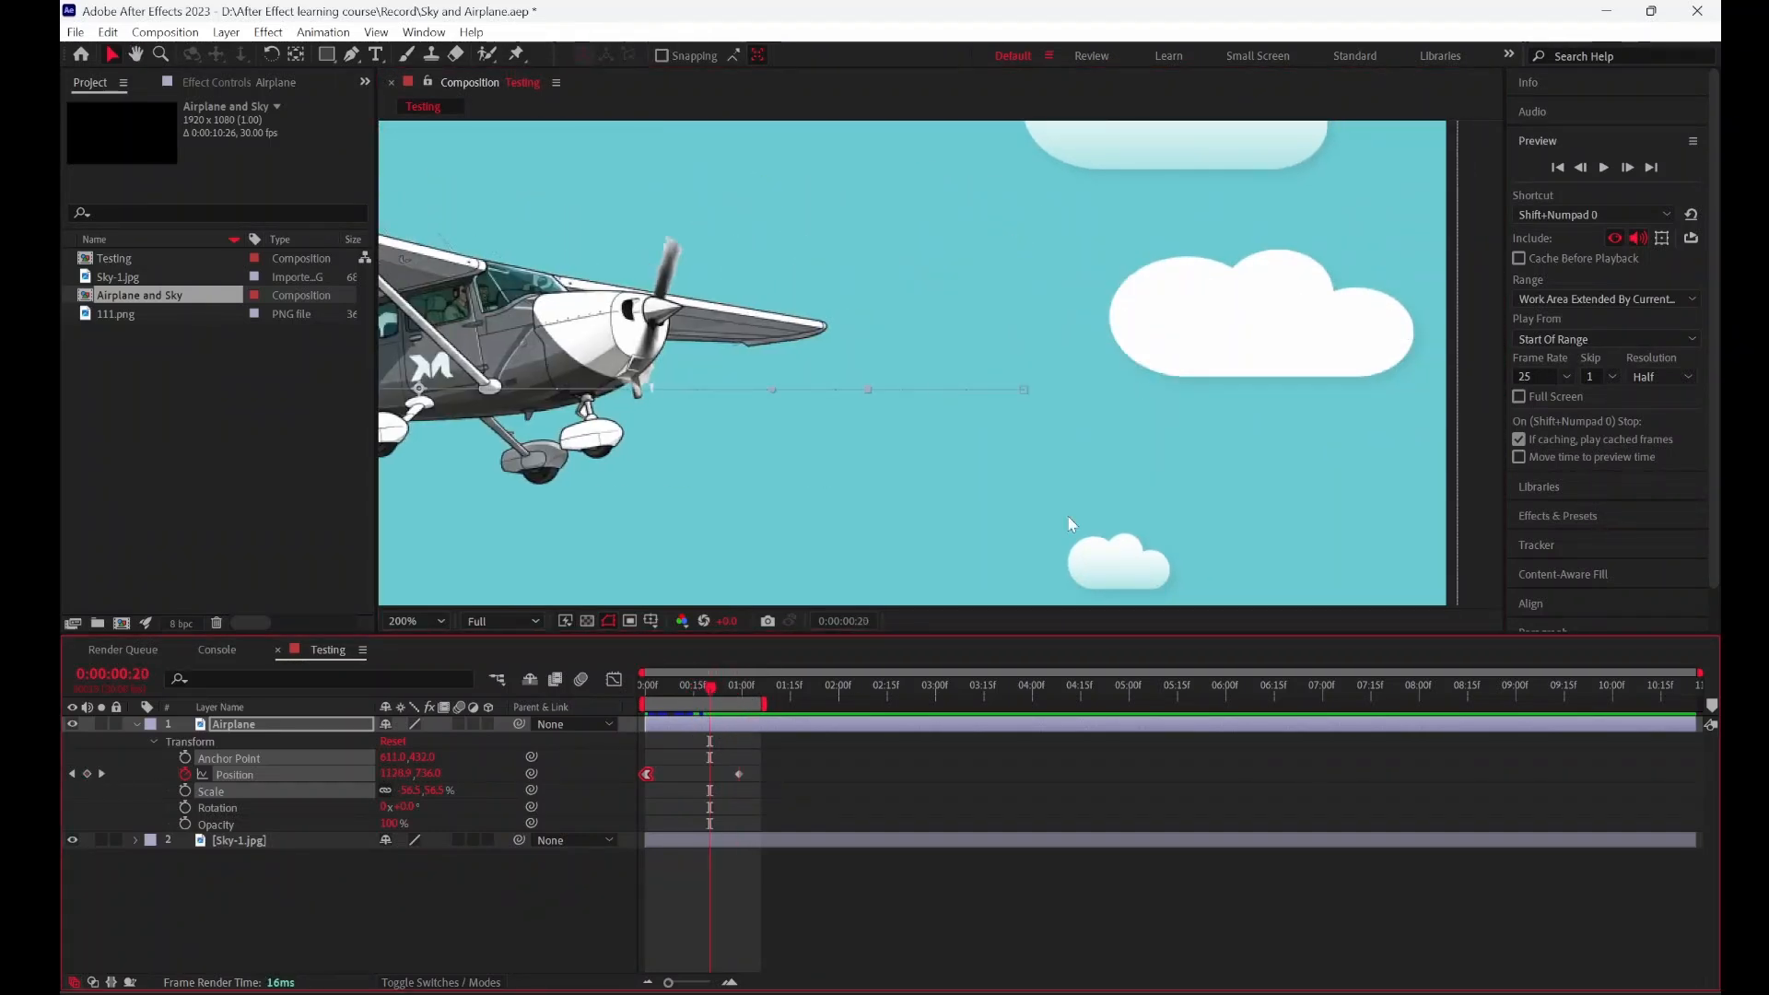
# Step: Apply Easy Ease In to the second Position keyframe with the playhead at 0:00:00:20
pyautogui.click(739, 774)
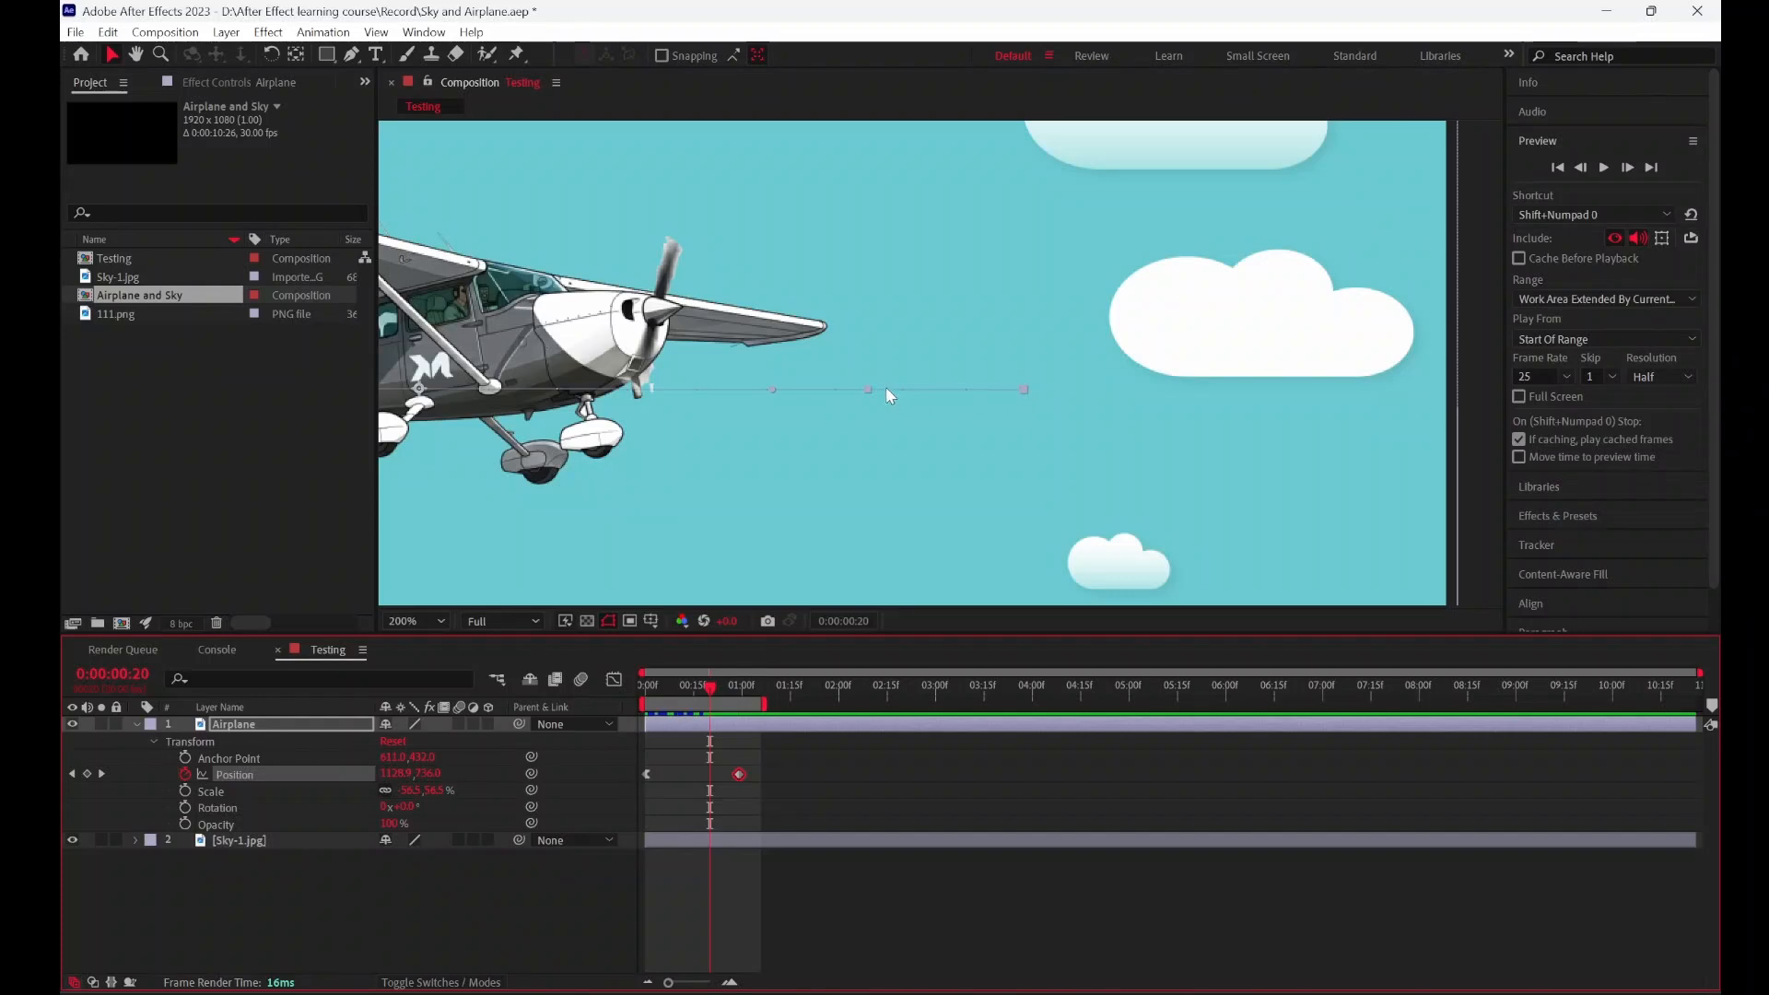
pyautogui.rightClick(743, 776)
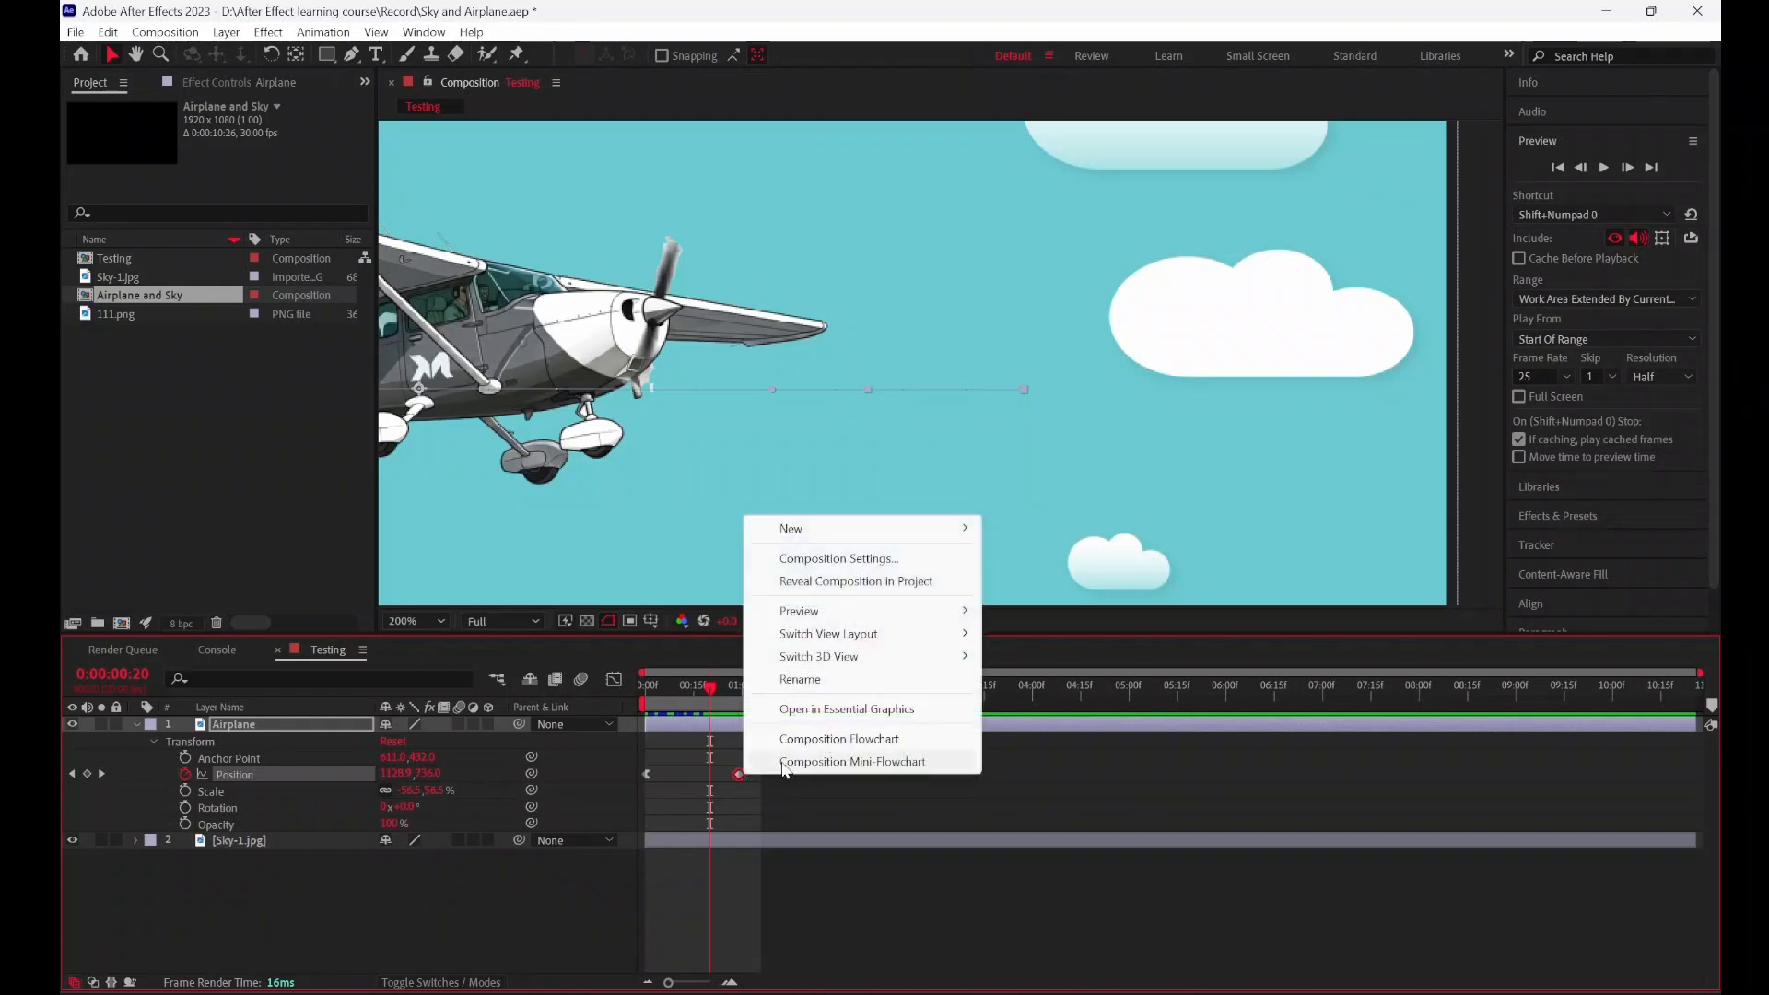
pyautogui.rightClick(739, 774)
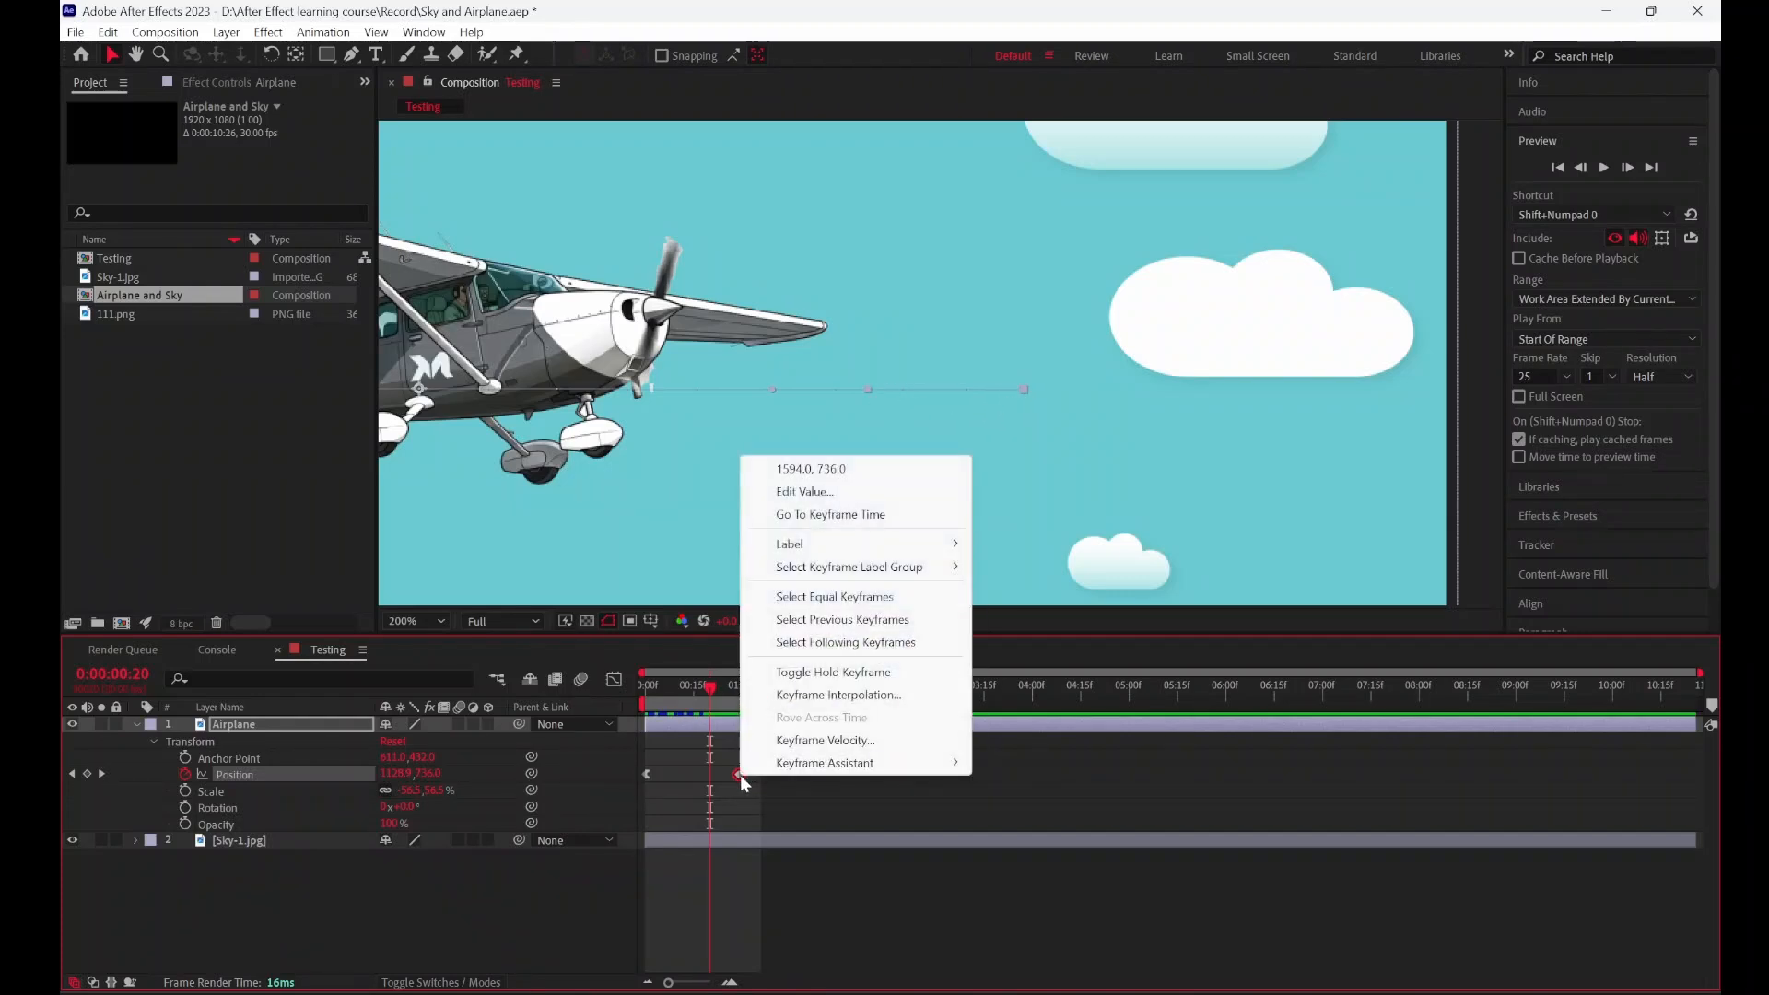
pyautogui.moveTo(788, 765)
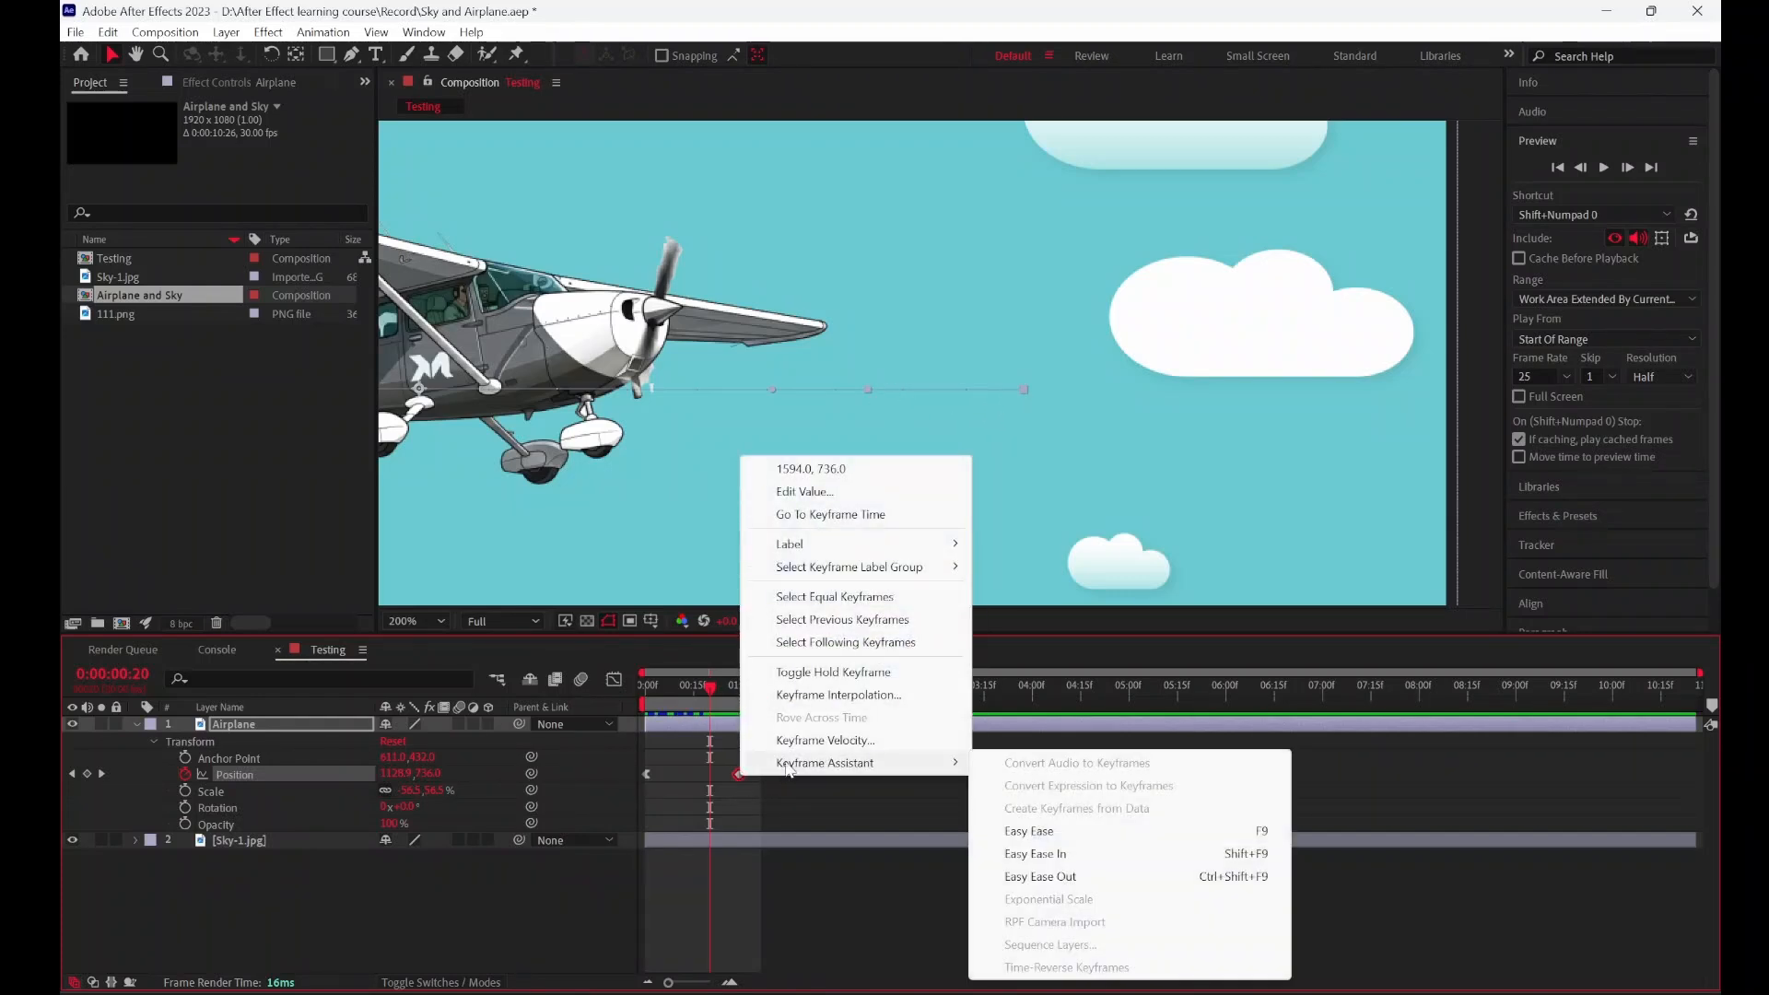
pyautogui.click(1091, 856)
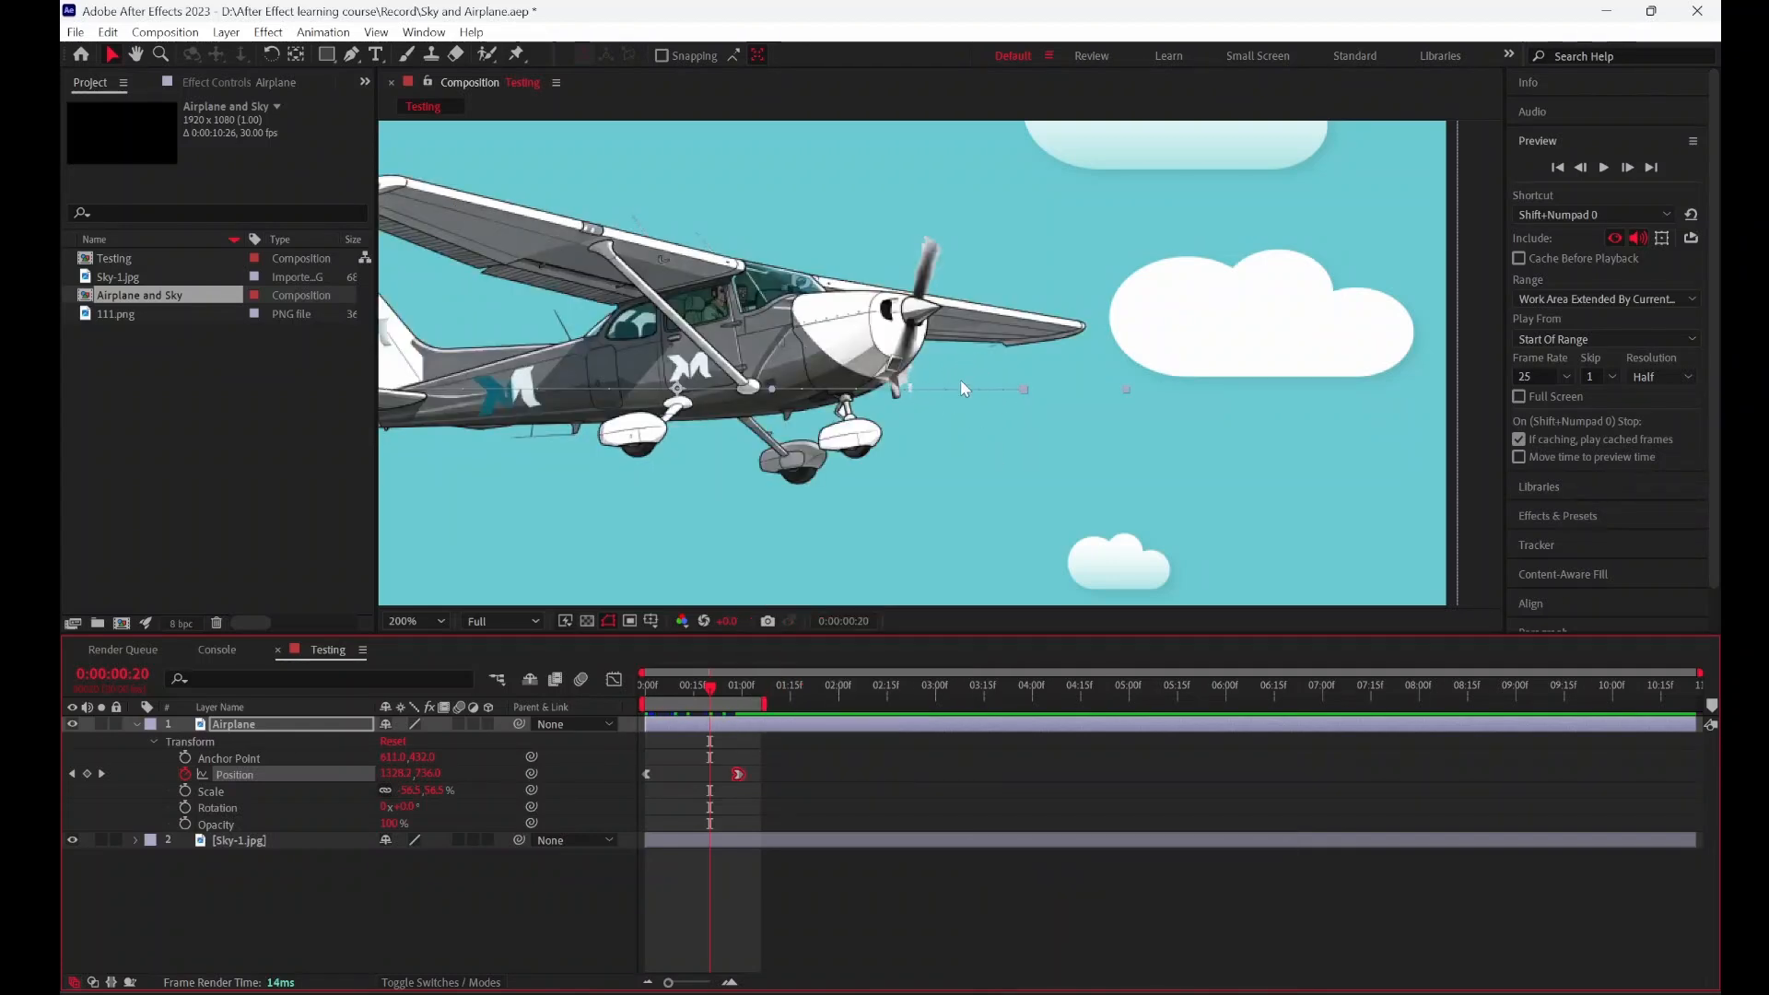
# Step: Preview the airplane's eased flight, return to 0:00:00:00 and view the whole composition at 50%
pyautogui.press('space')
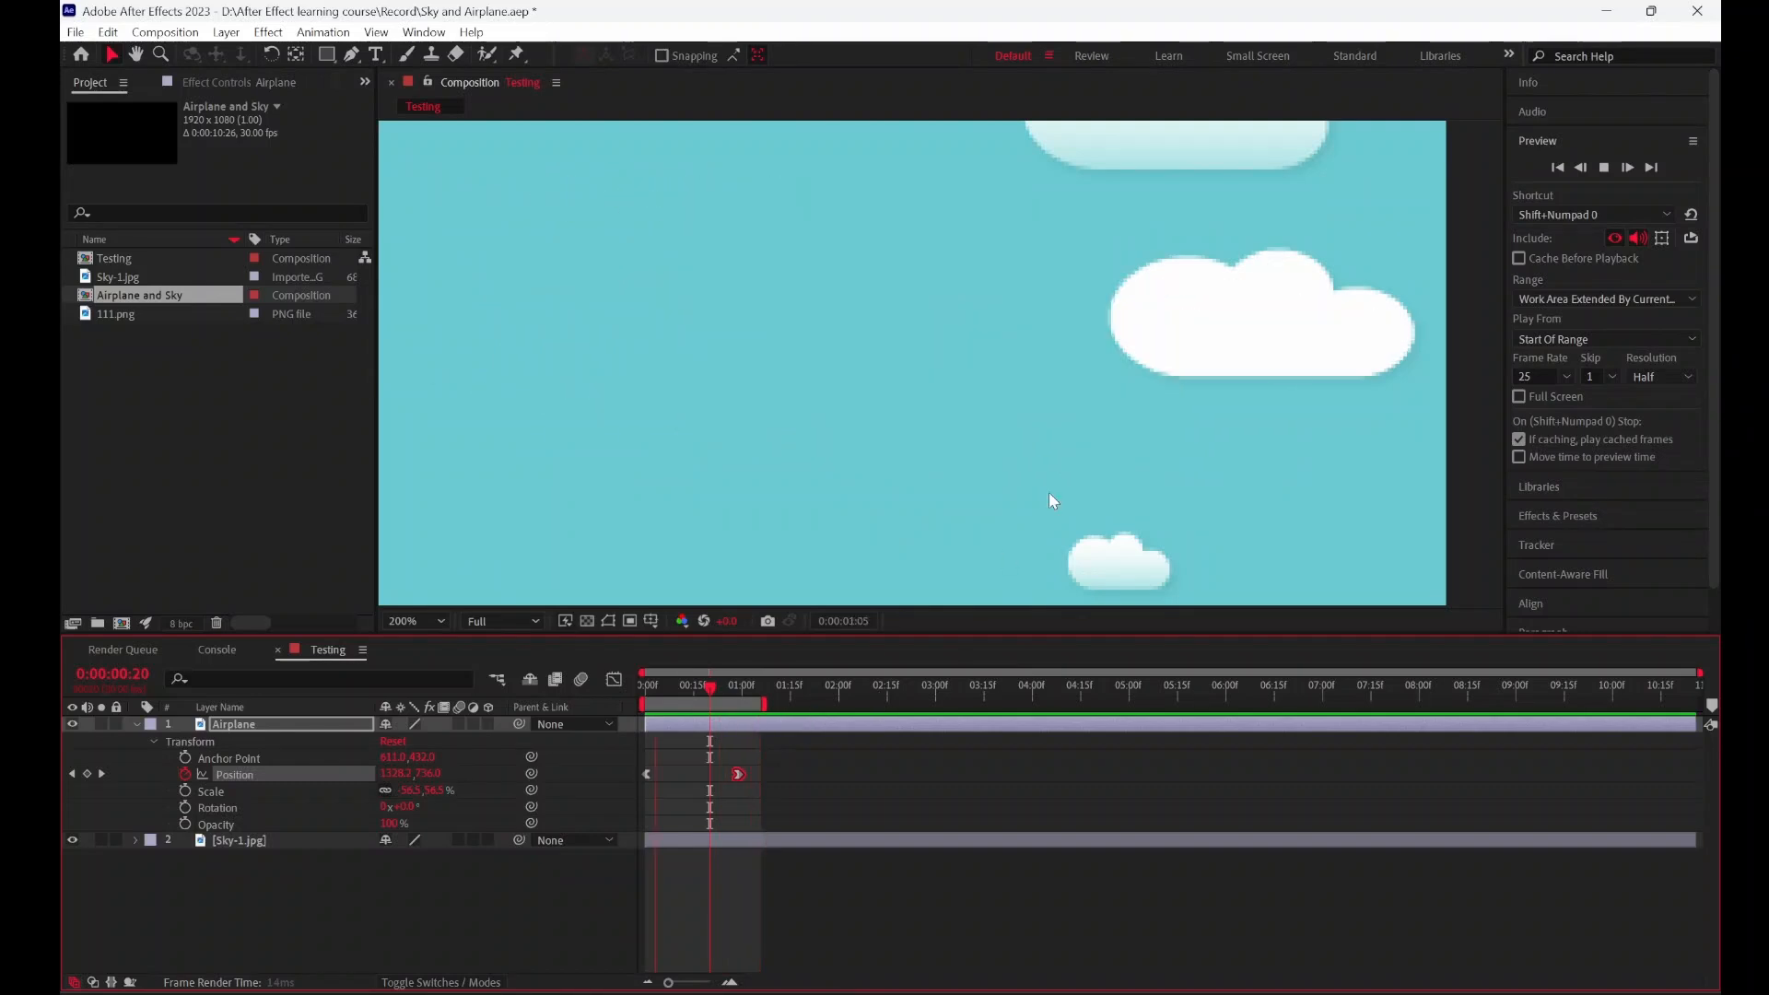
pyautogui.scroll(-2, 925, 445)
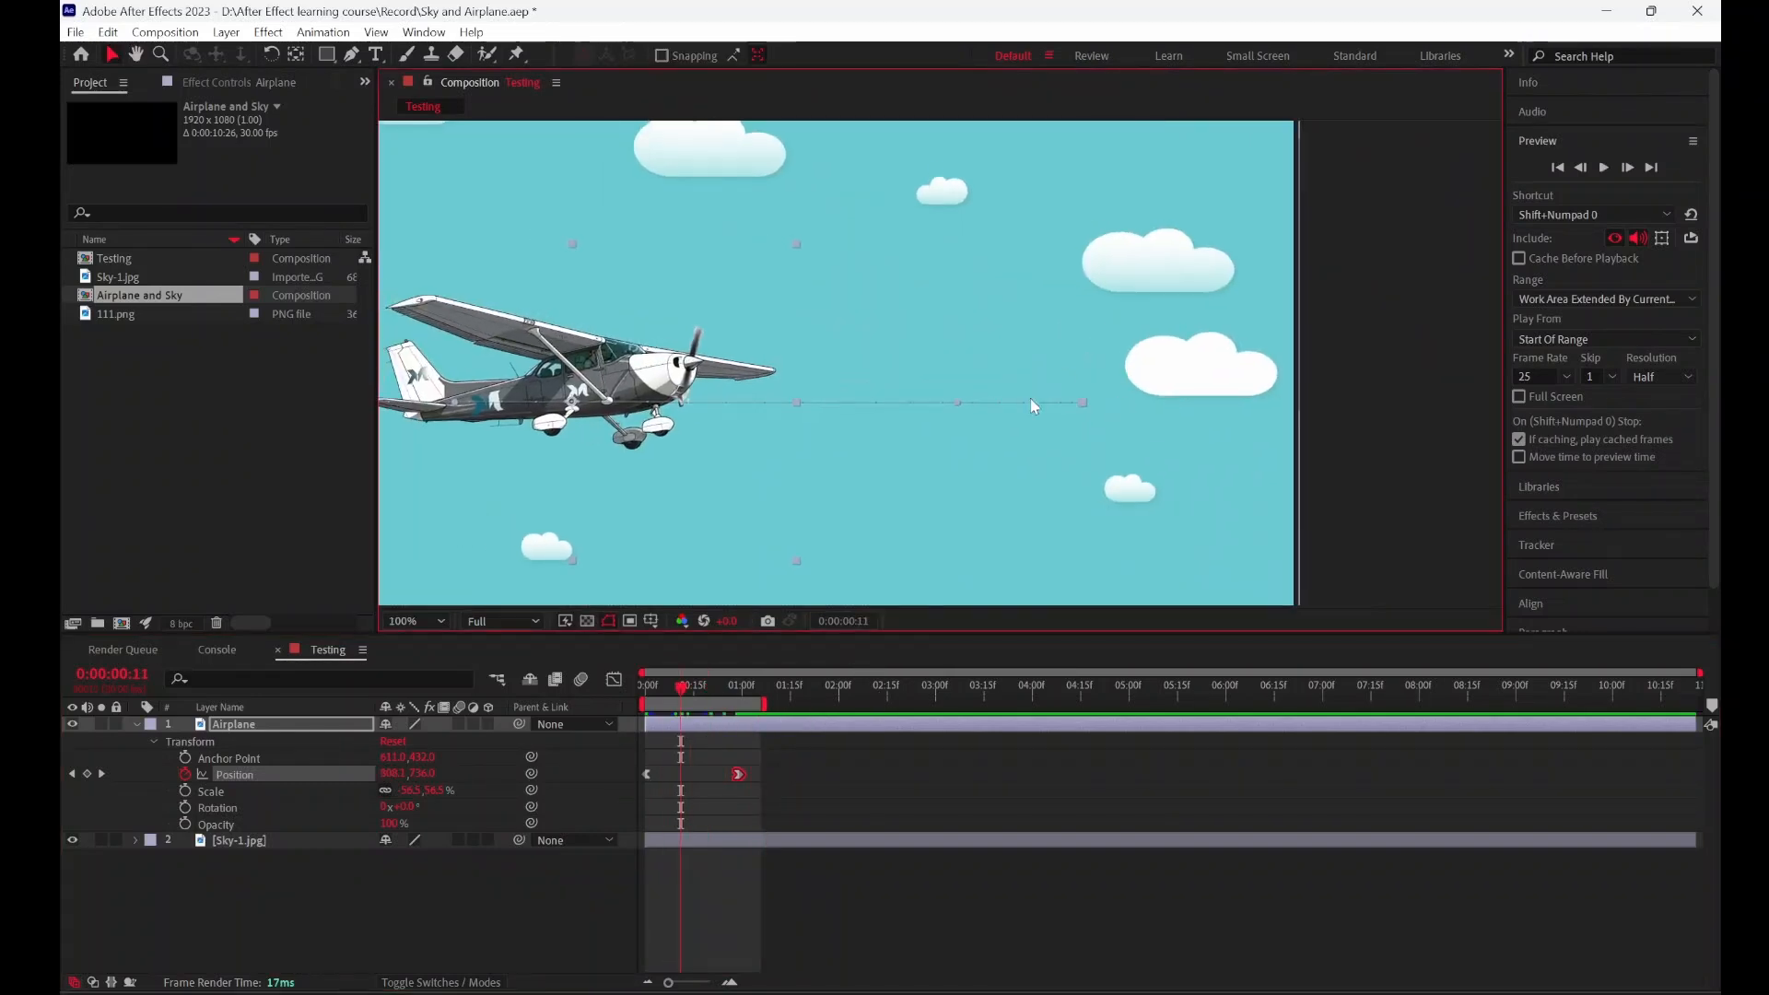
pyautogui.moveTo(681, 690); pyautogui.dragTo(628, 699)
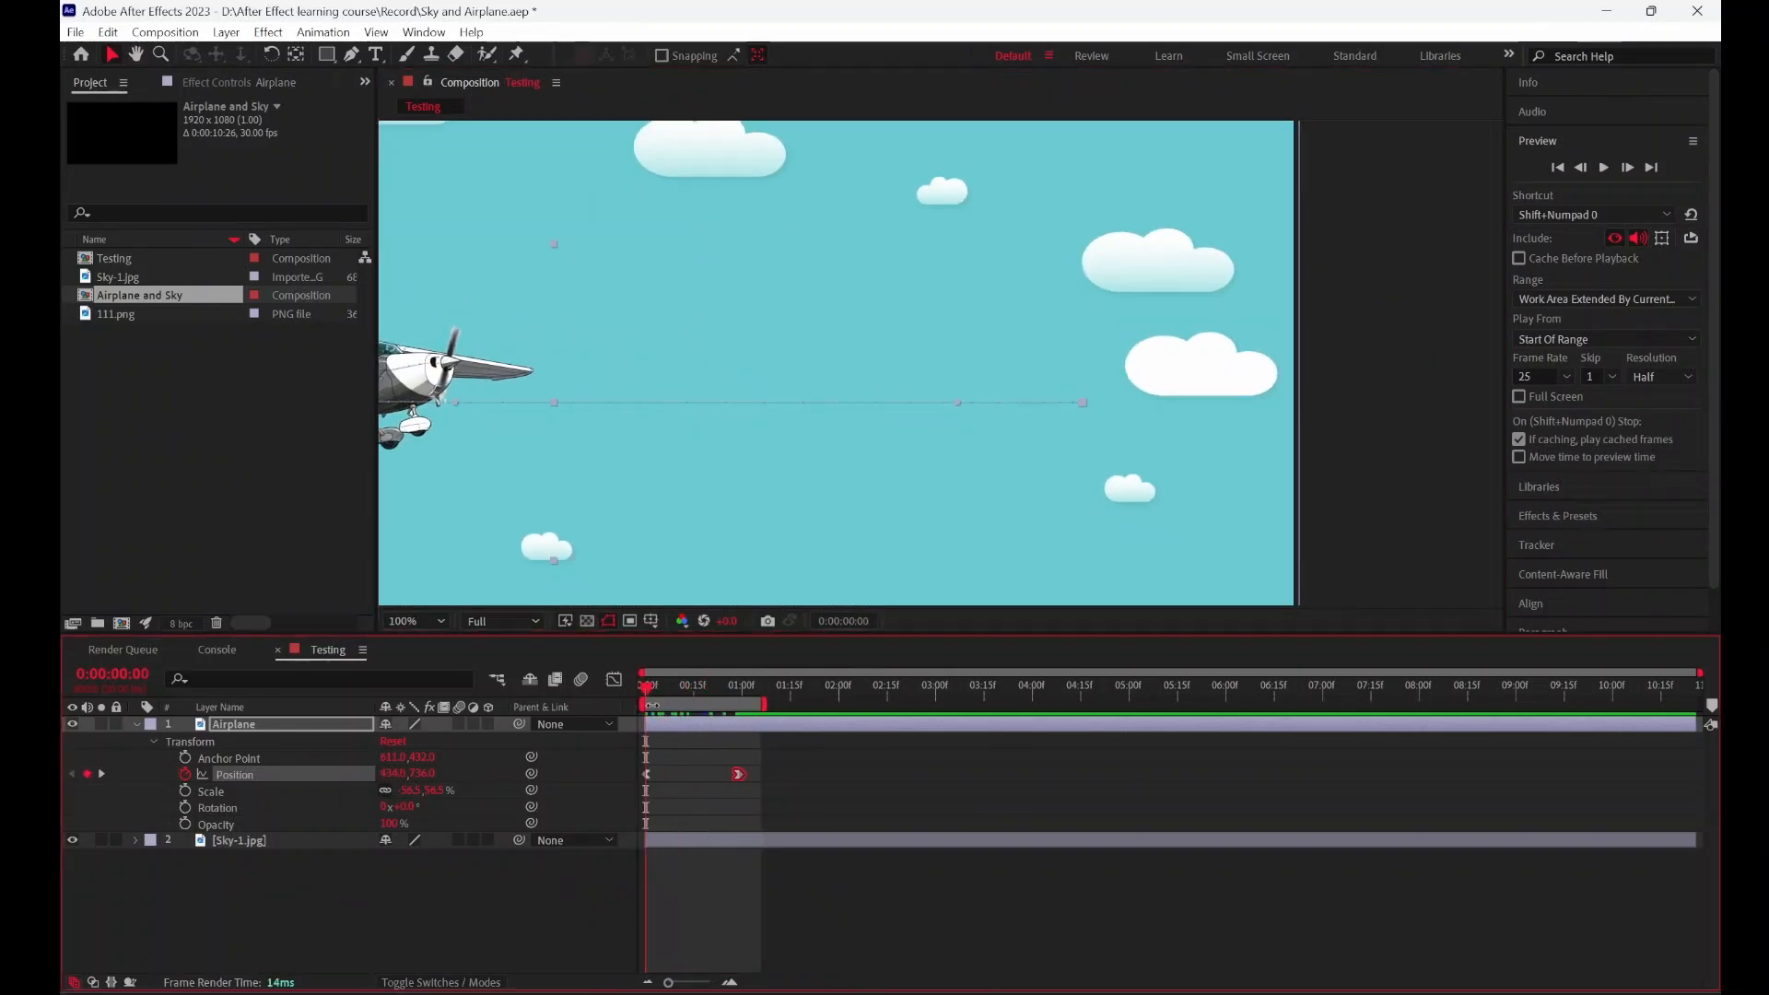
pyautogui.scroll(-1, 781, 473)
pyautogui.moveTo(781, 473); pyautogui.dragTo(857, 492)
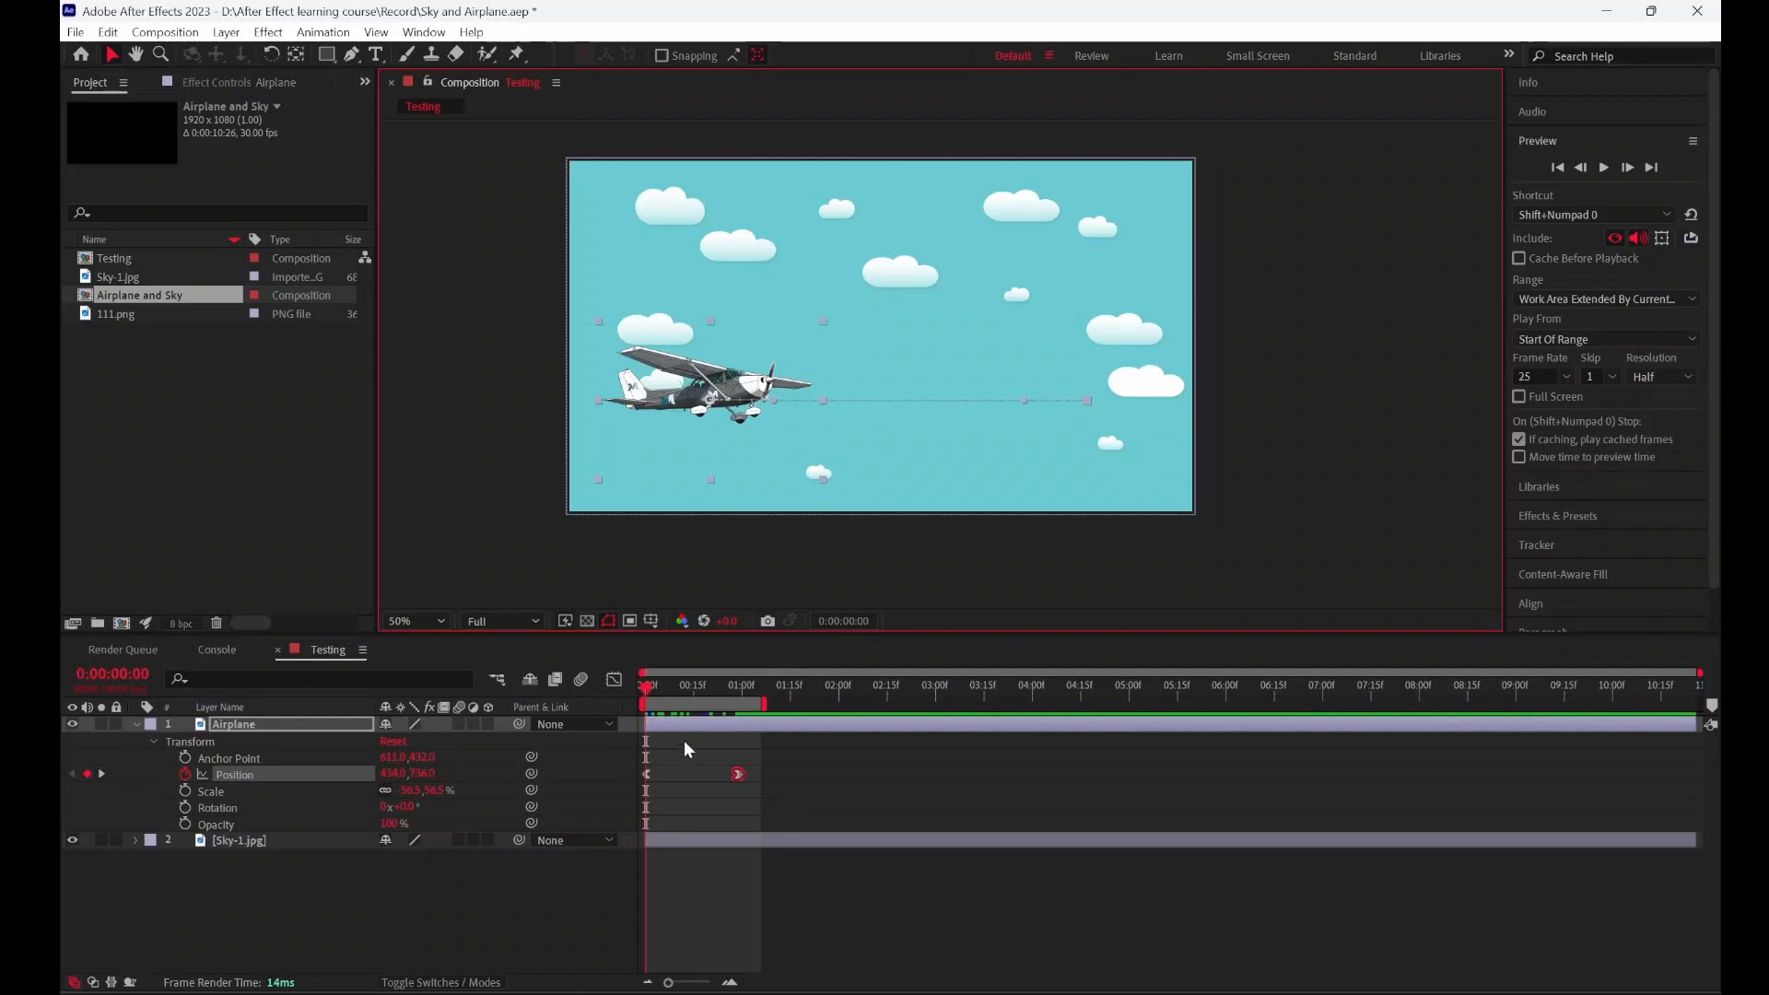
pyautogui.moveTo(655, 689); pyautogui.dragTo(628, 697)
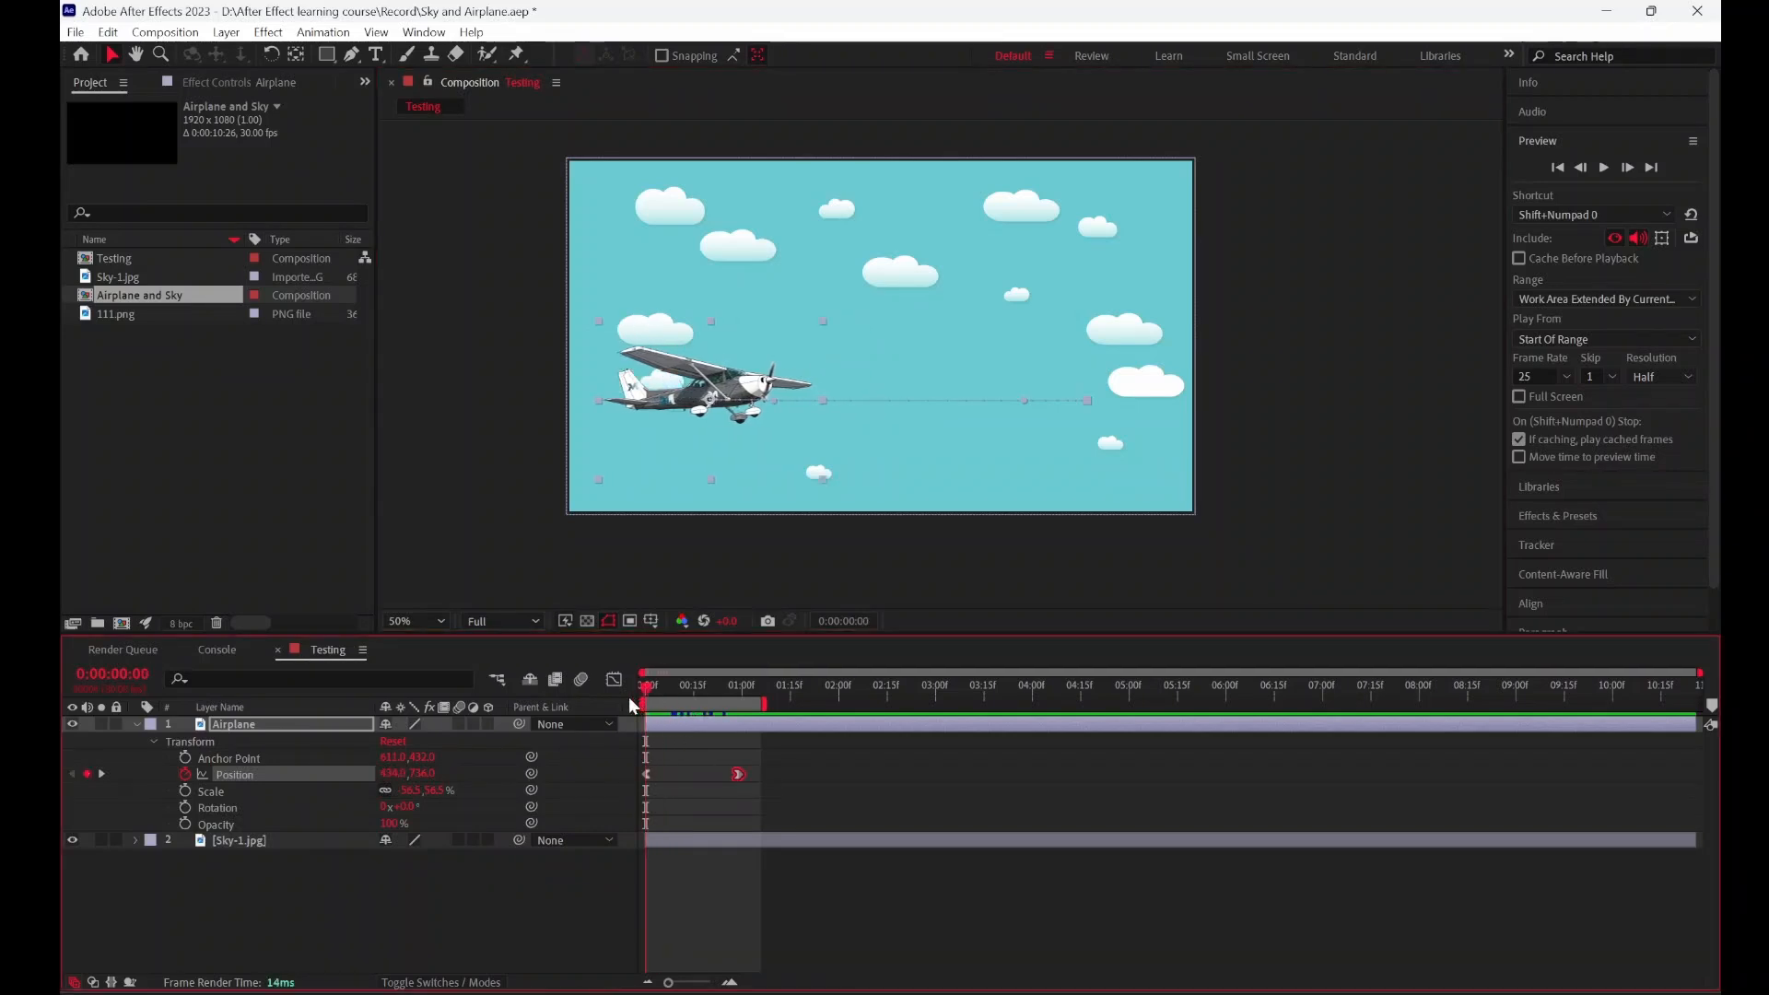
# Step: Select both Position keyframes of the Airplane layer and apply Easy Ease to them
pyautogui.moveTo(658, 764); pyautogui.dragTo(628, 793)
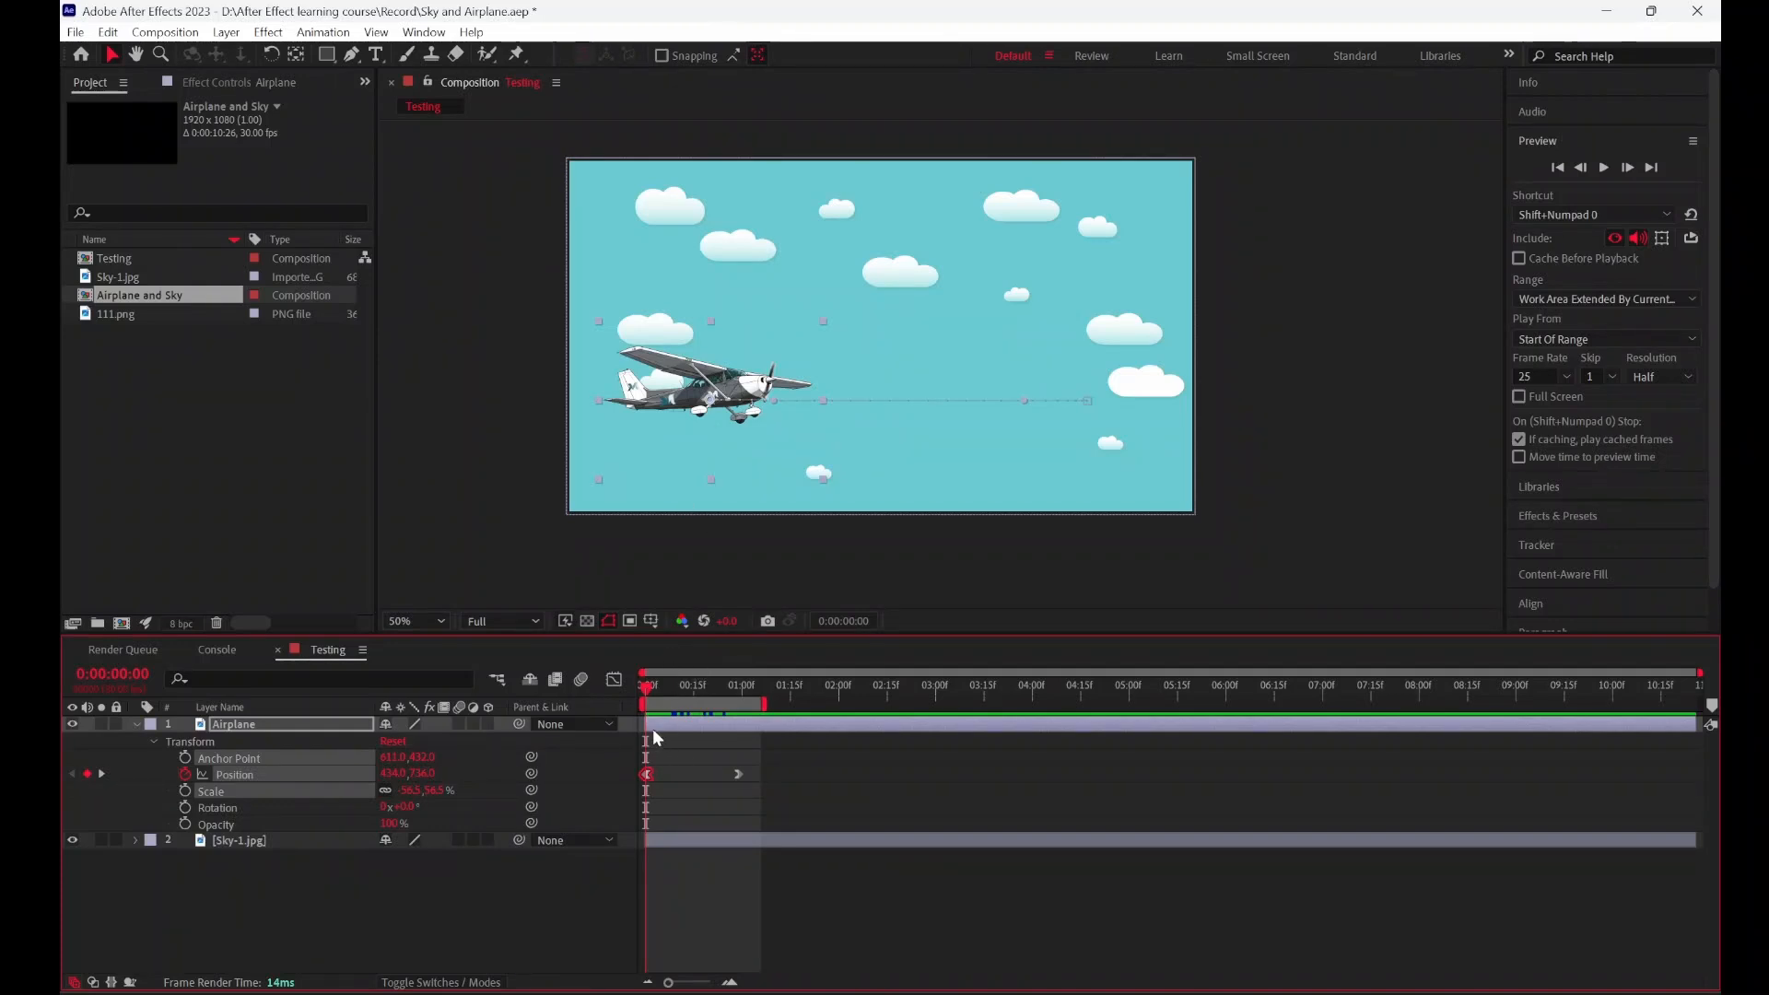
pyautogui.moveTo(650, 685); pyautogui.dragTo(604, 809)
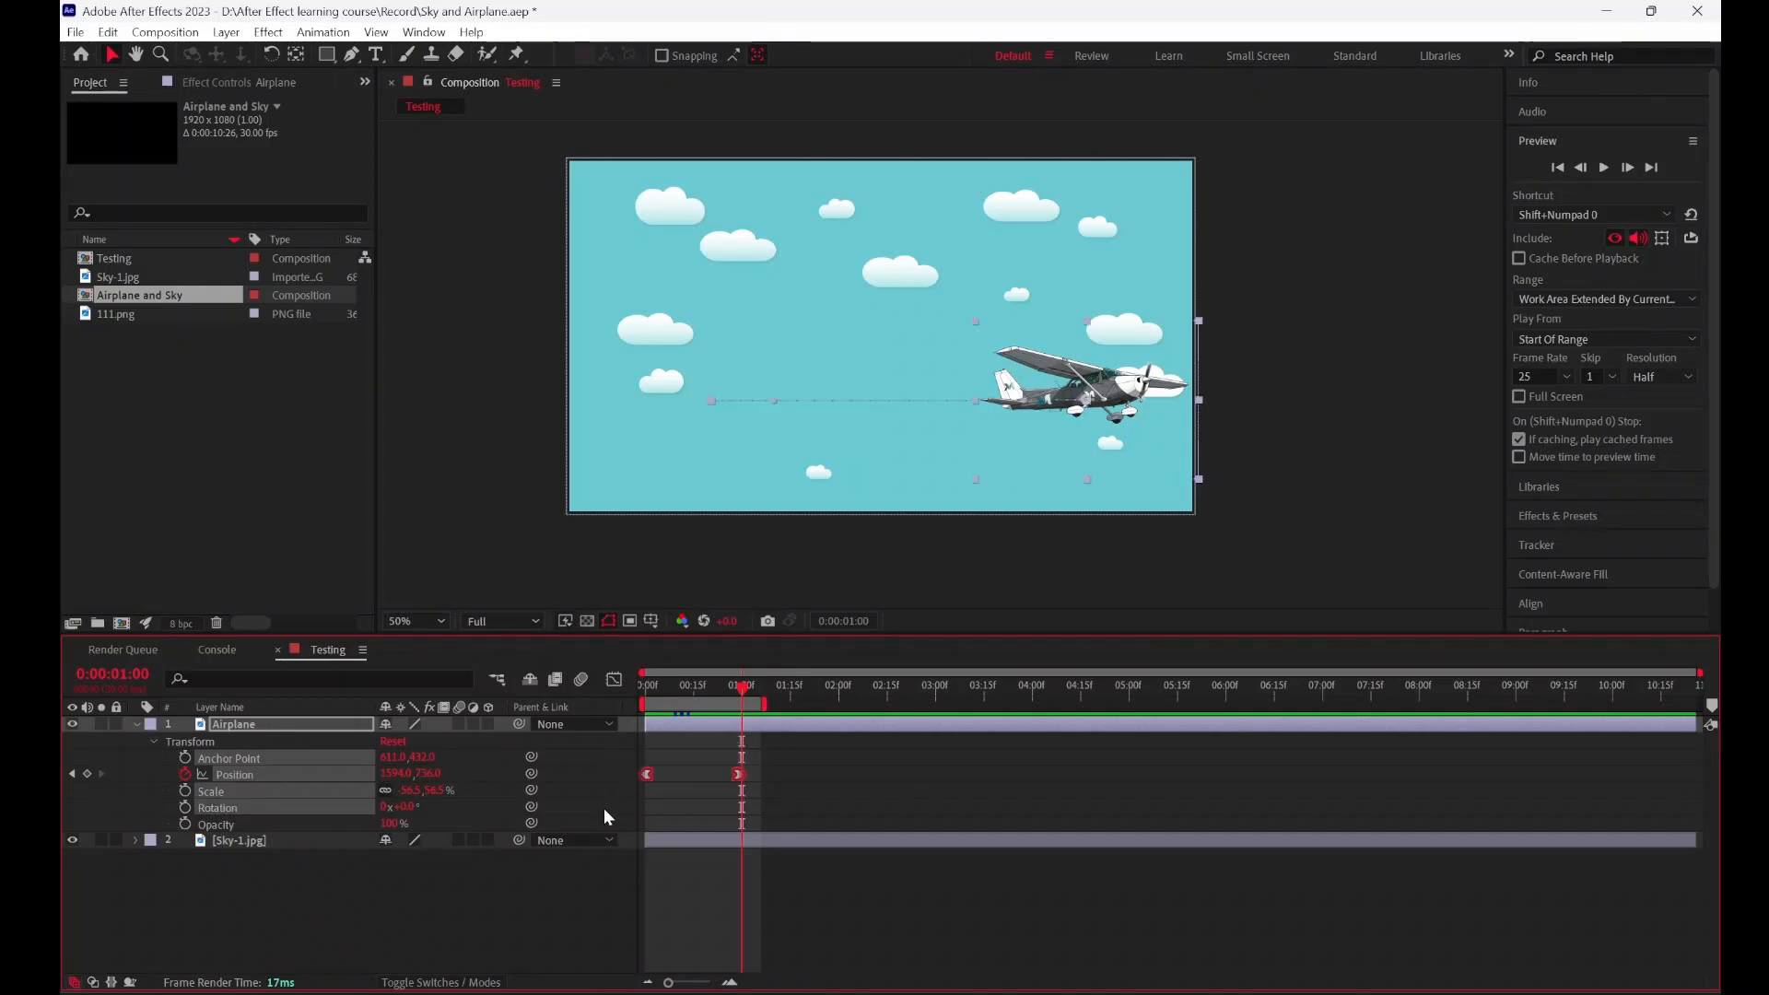
pyautogui.rightClick(734, 775)
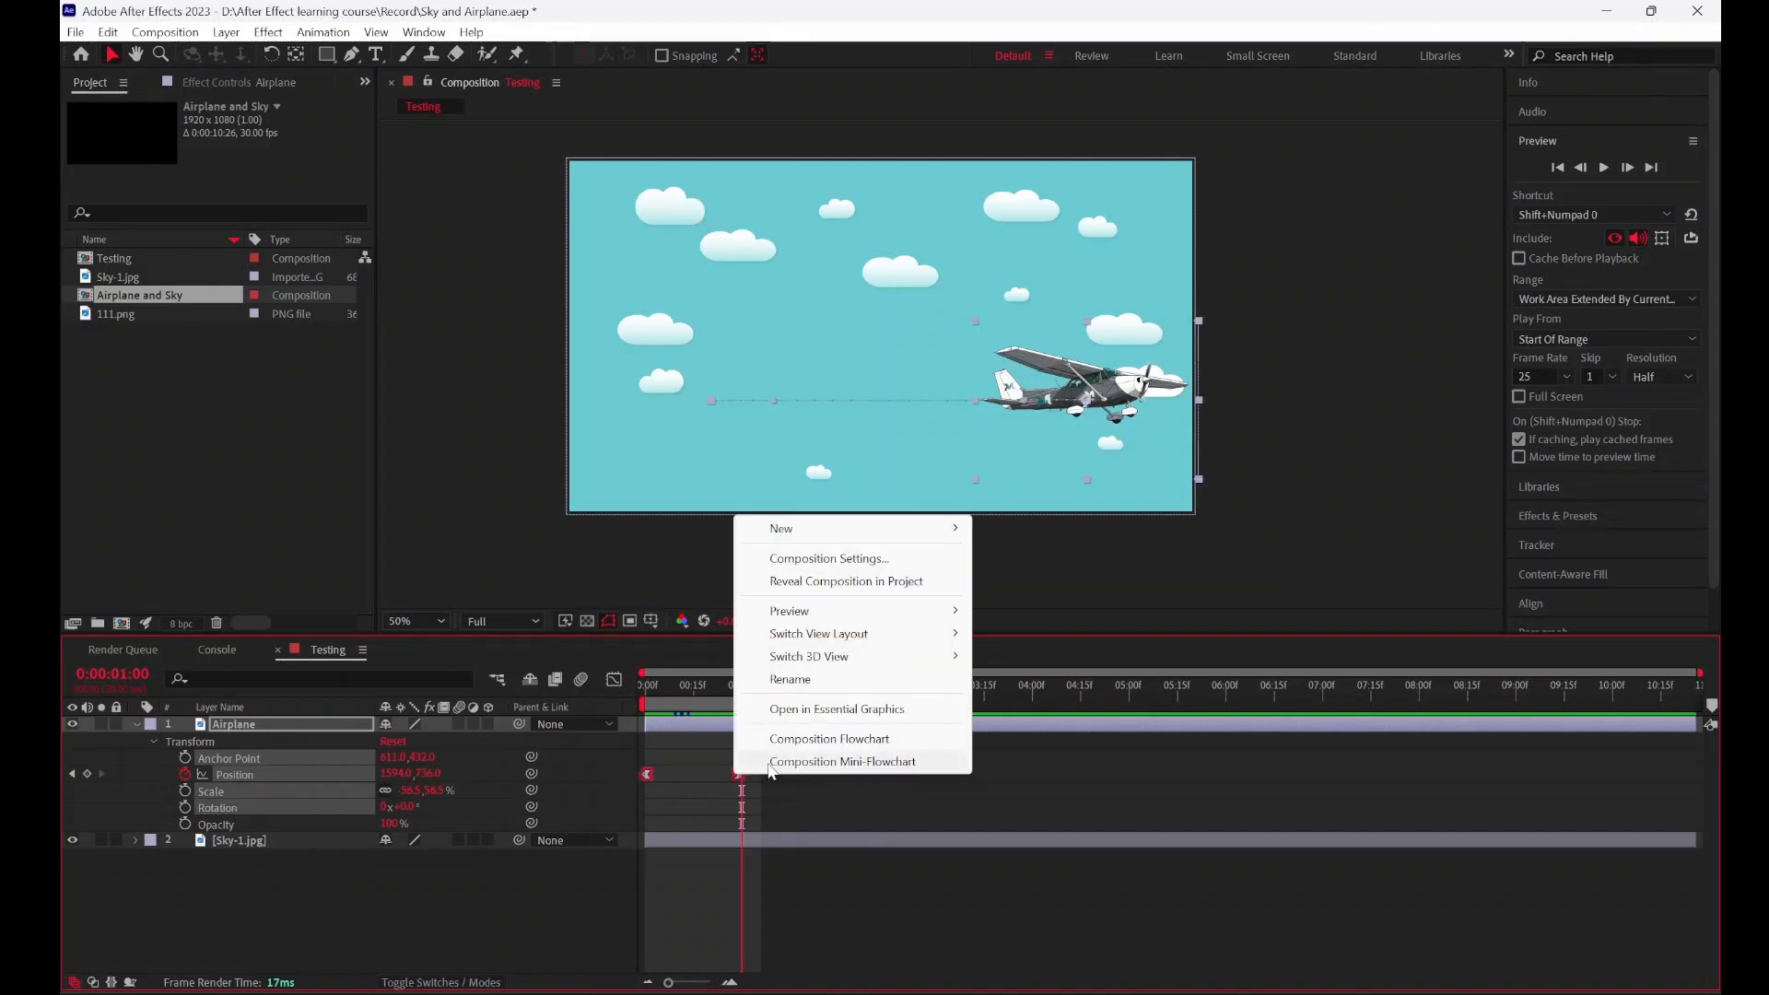
pyautogui.rightClick(737, 776)
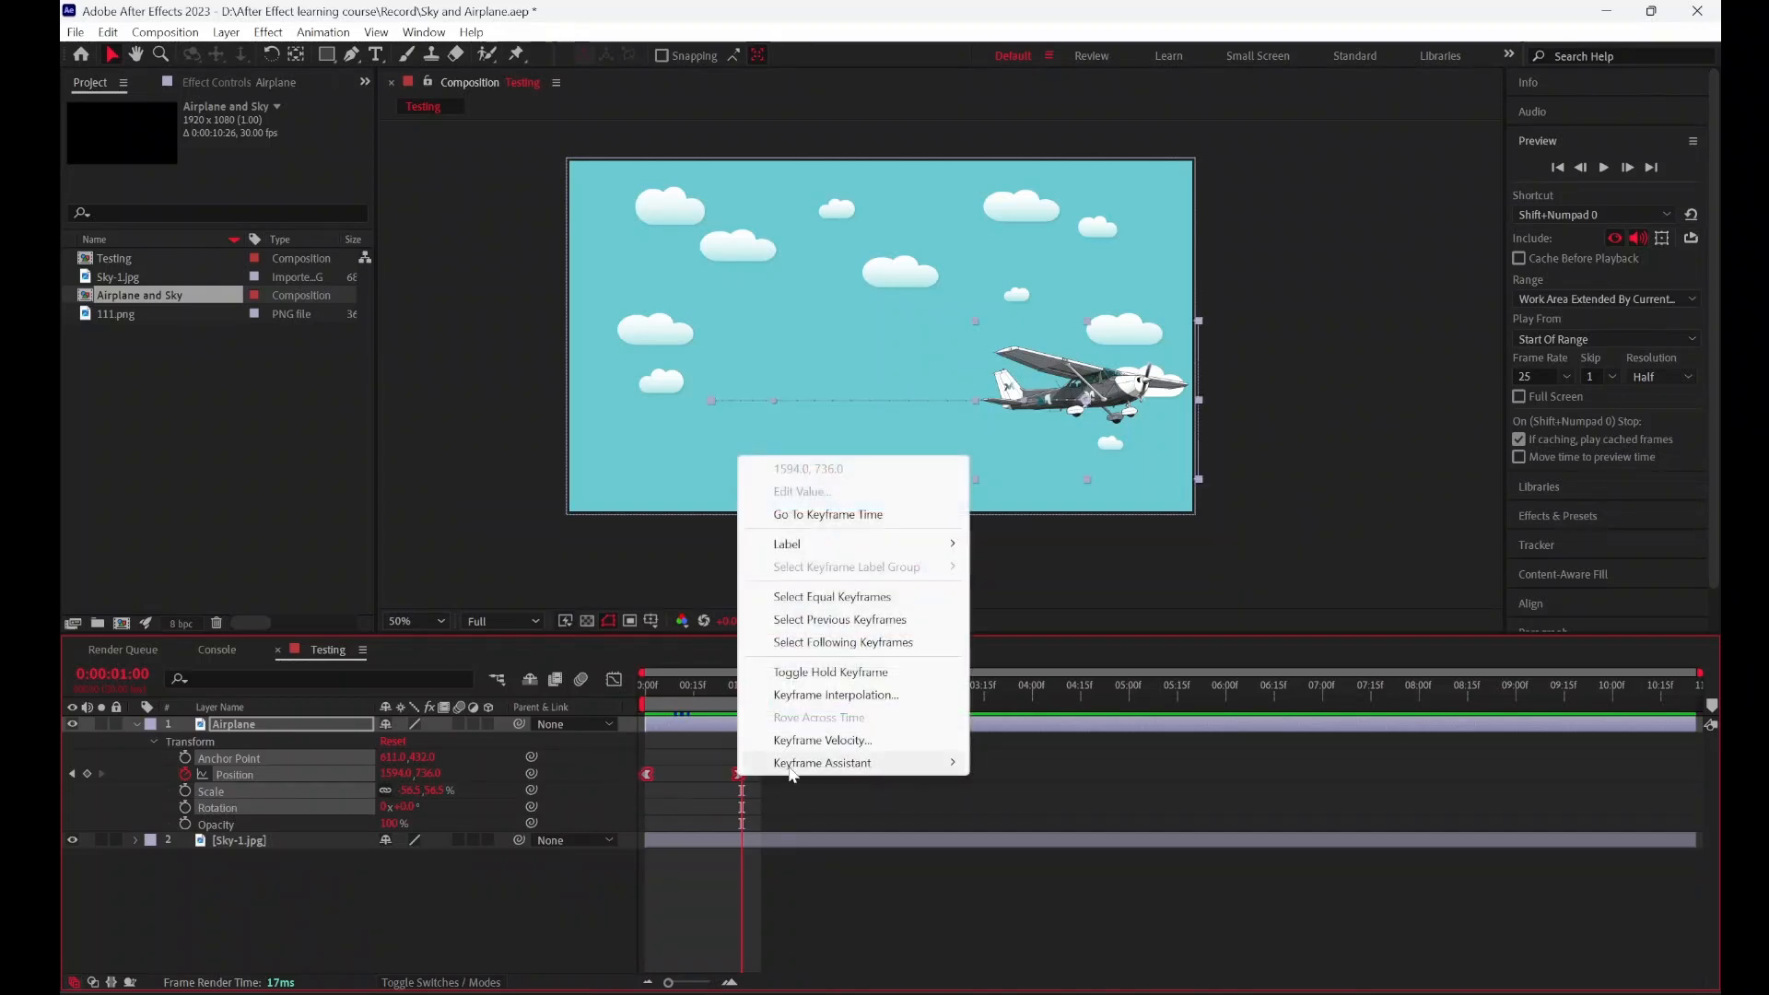
pyautogui.moveTo(794, 772)
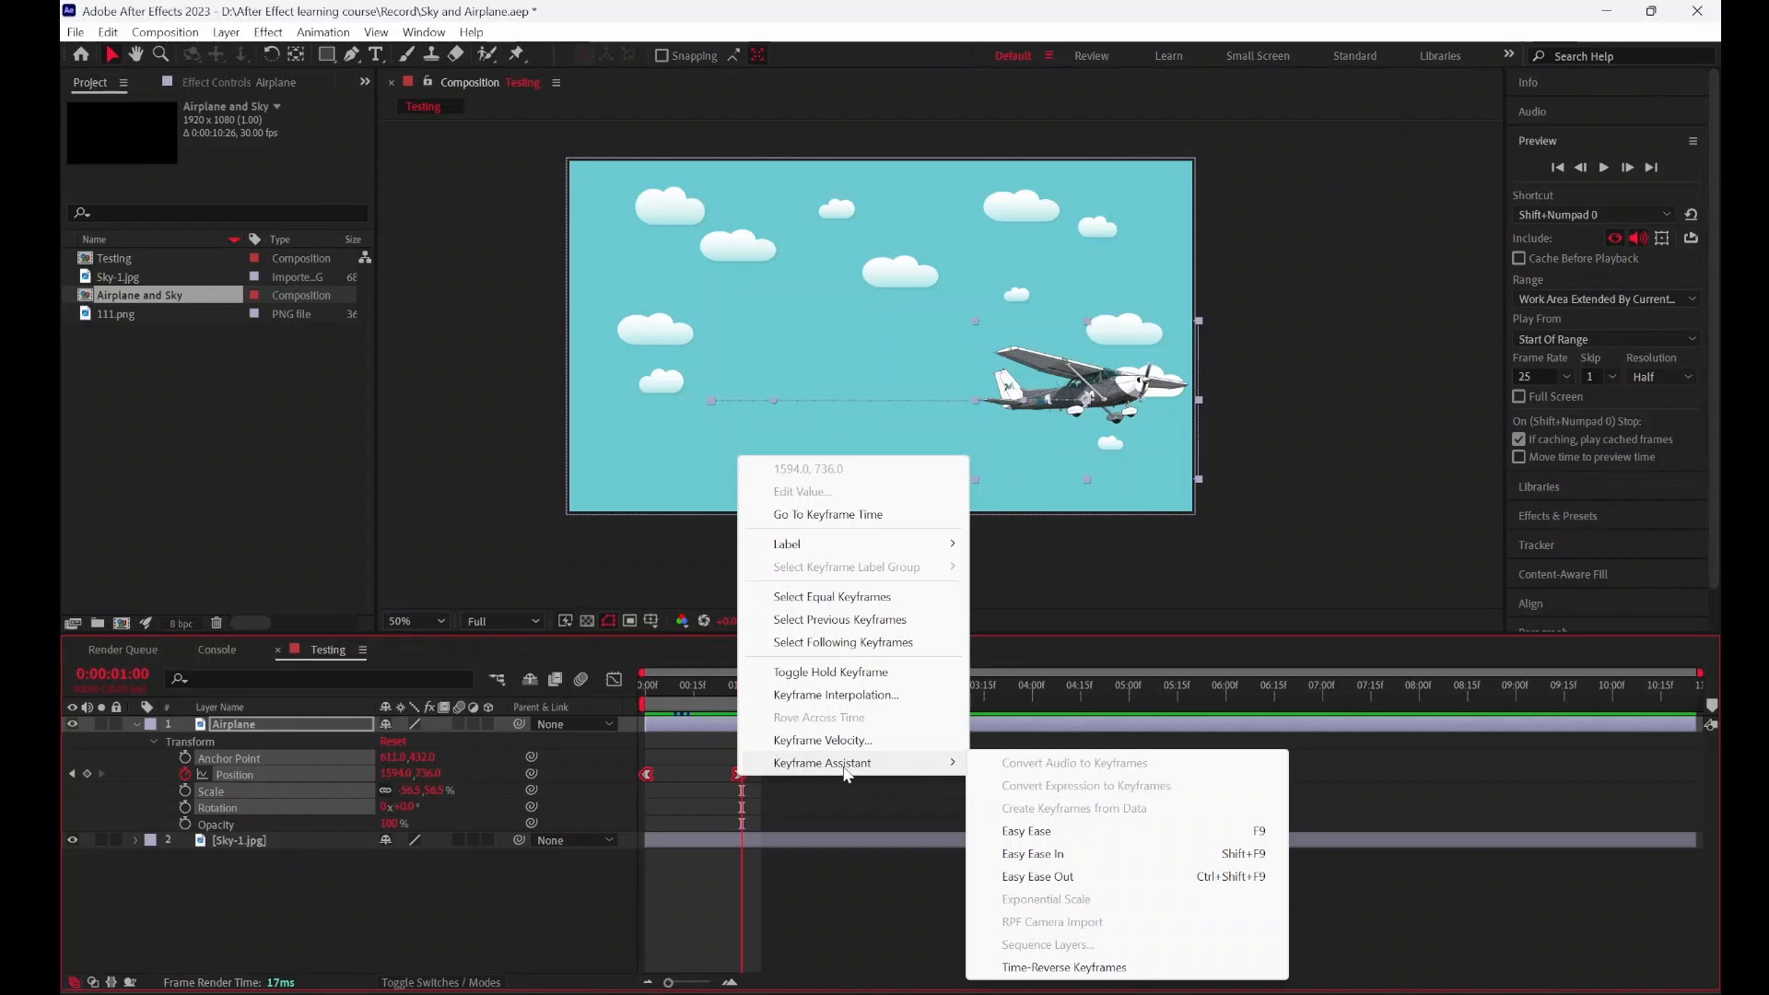
pyautogui.click(1053, 832)
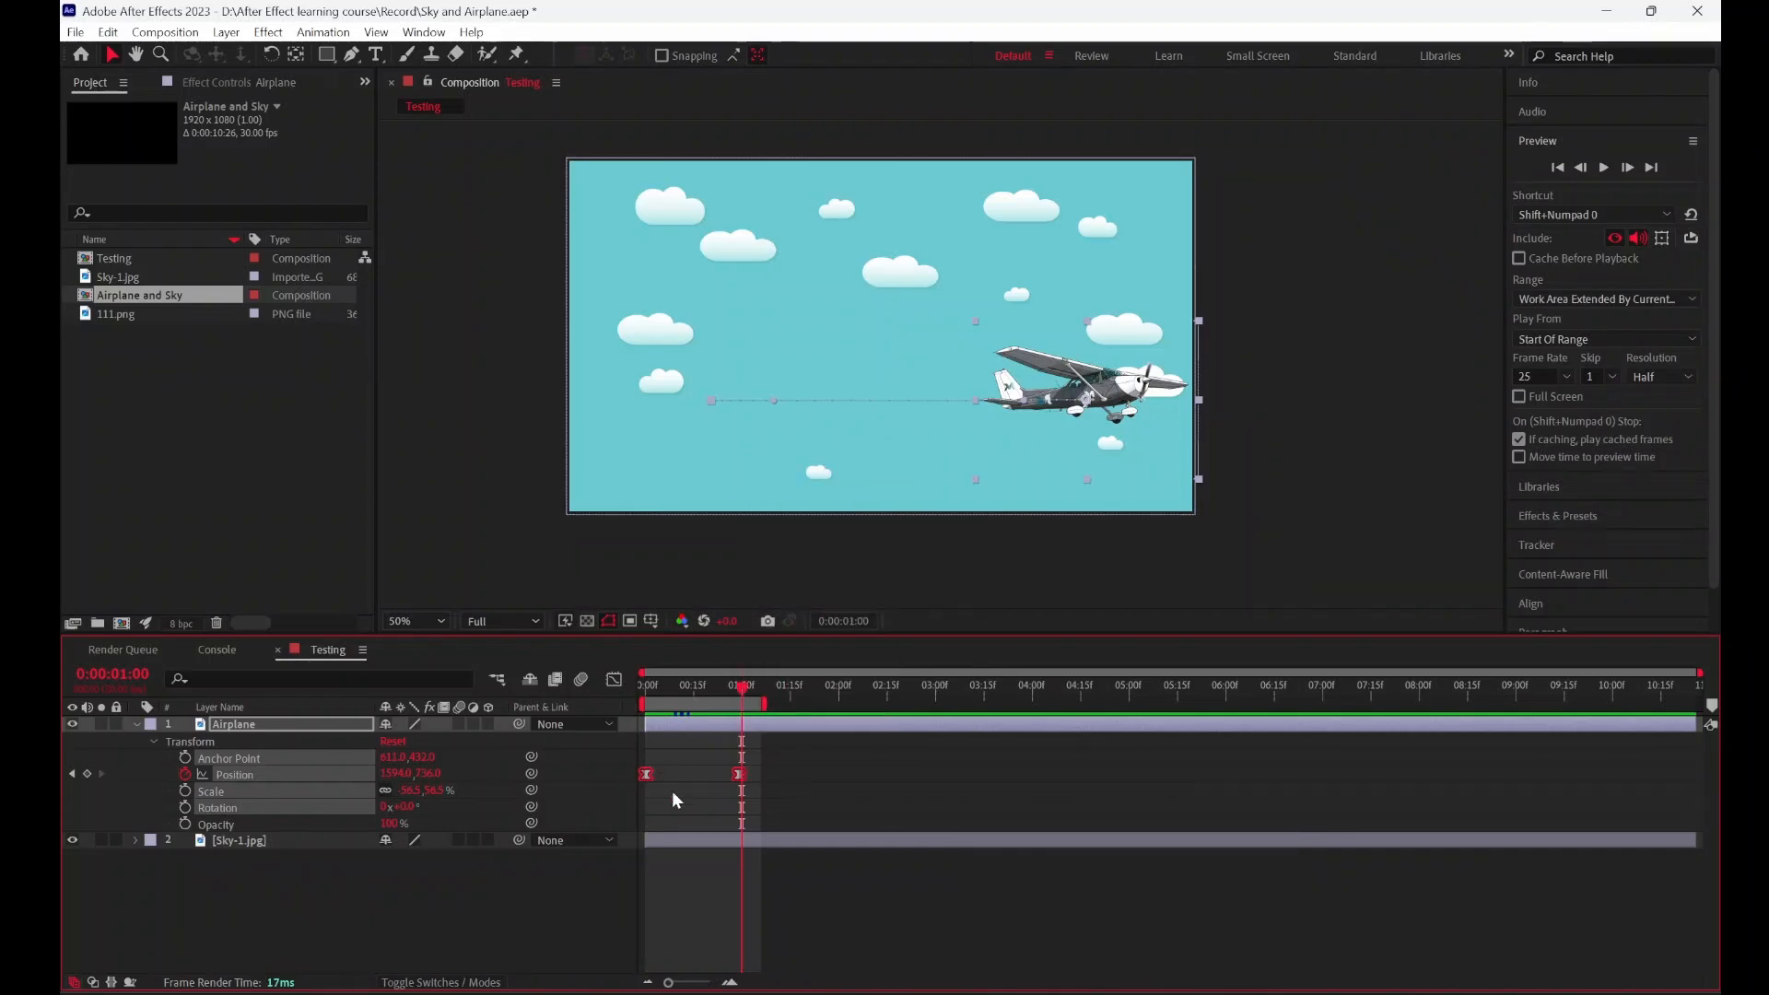
# Step: Return to 0:00:00:00, check the eased Position curve in the Graph Editor, and reselect both keyframes in the layer view
pyautogui.moveTo(742, 684); pyautogui.dragTo(605, 687)
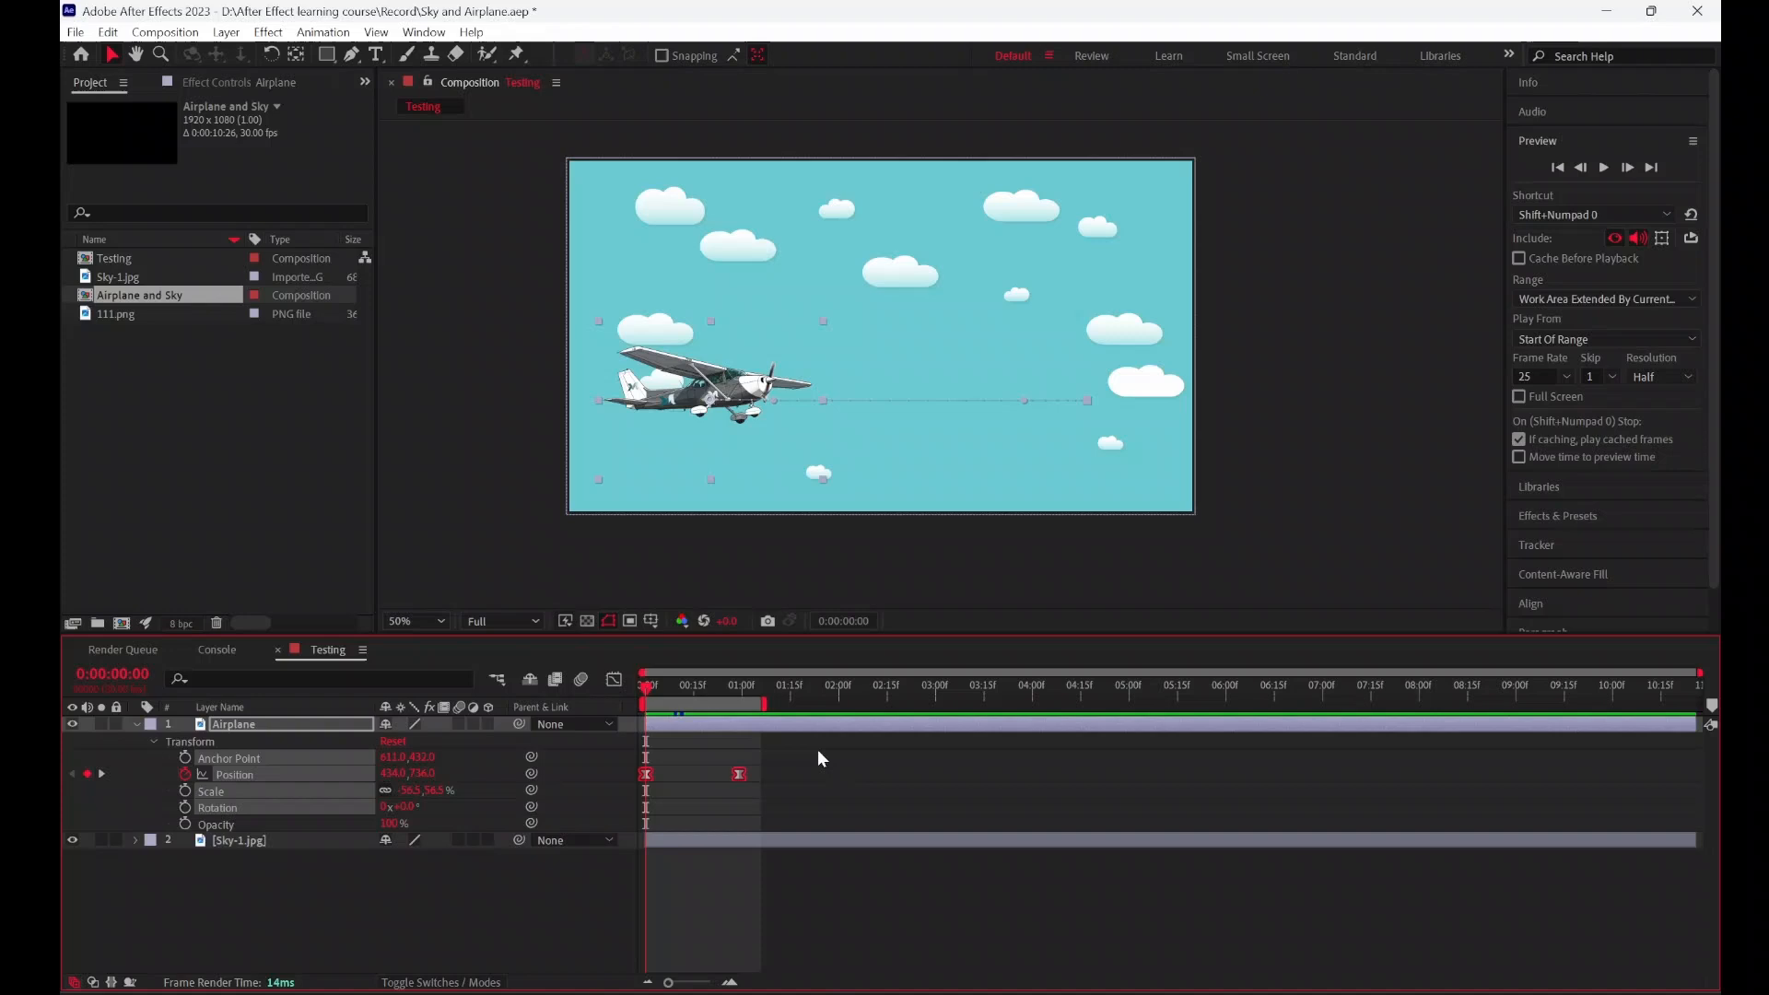
pyautogui.moveTo(818, 749); pyautogui.dragTo(643, 794)
pyautogui.click(615, 680)
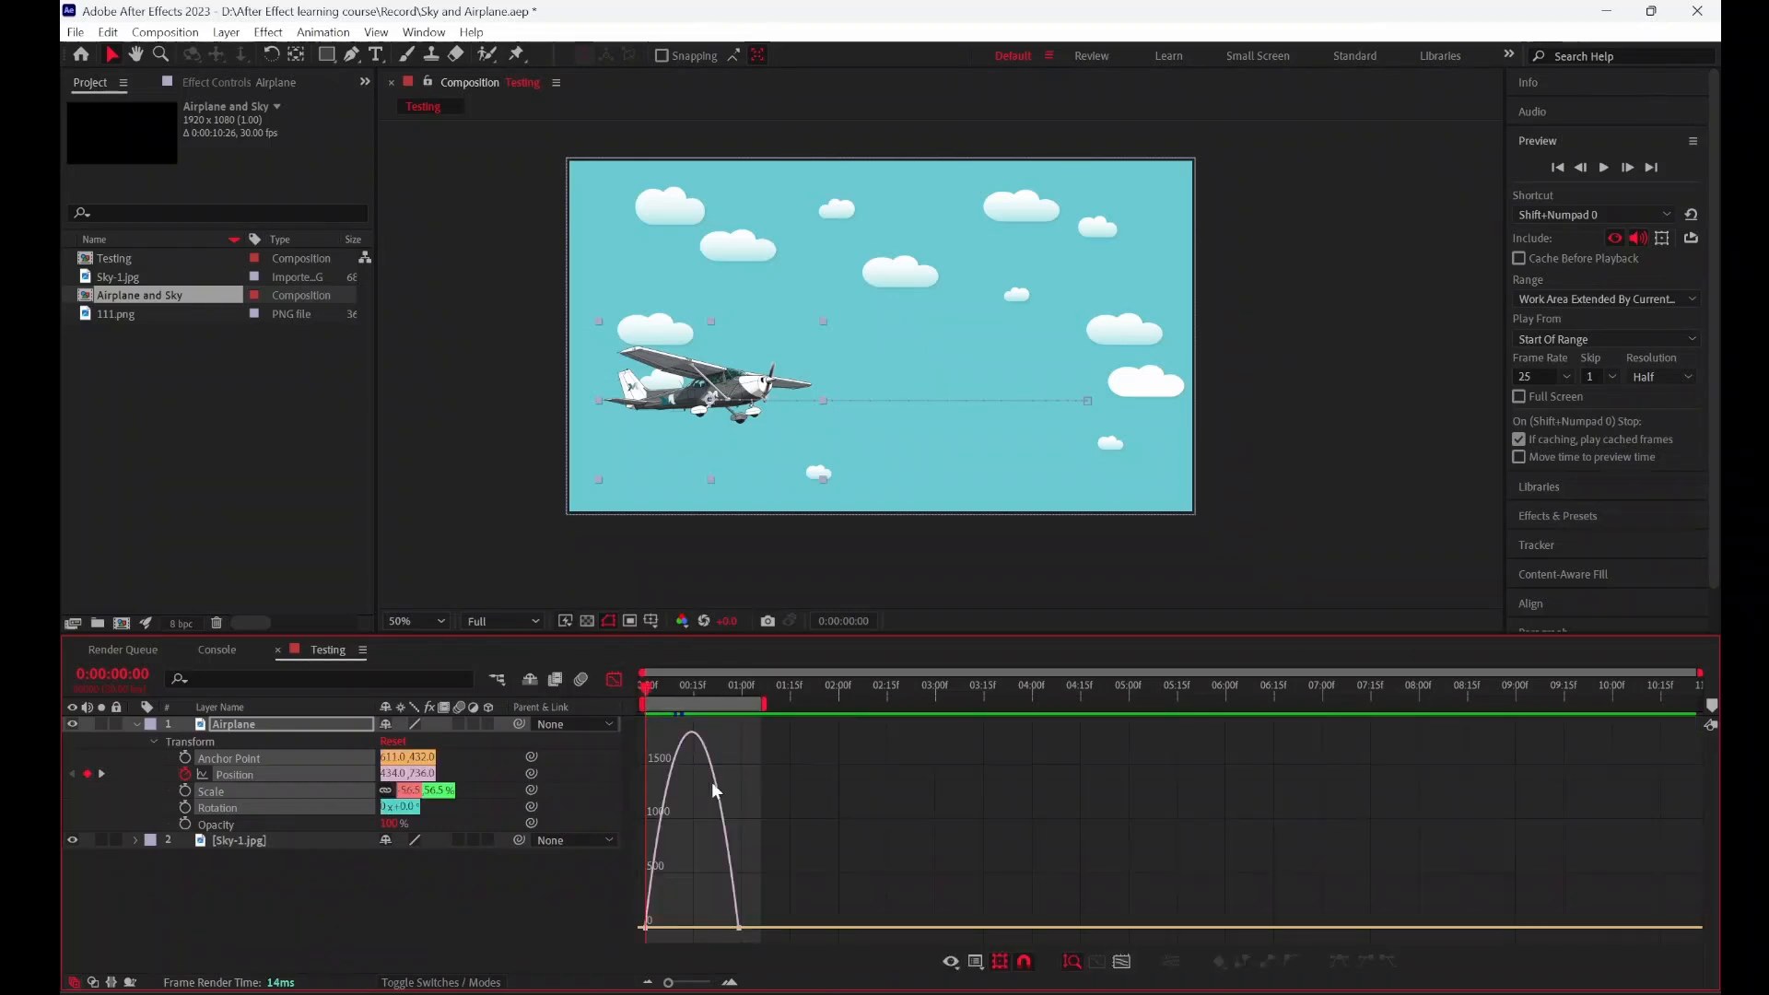
pyautogui.click(615, 680)
pyautogui.moveTo(789, 748); pyautogui.dragTo(608, 800)
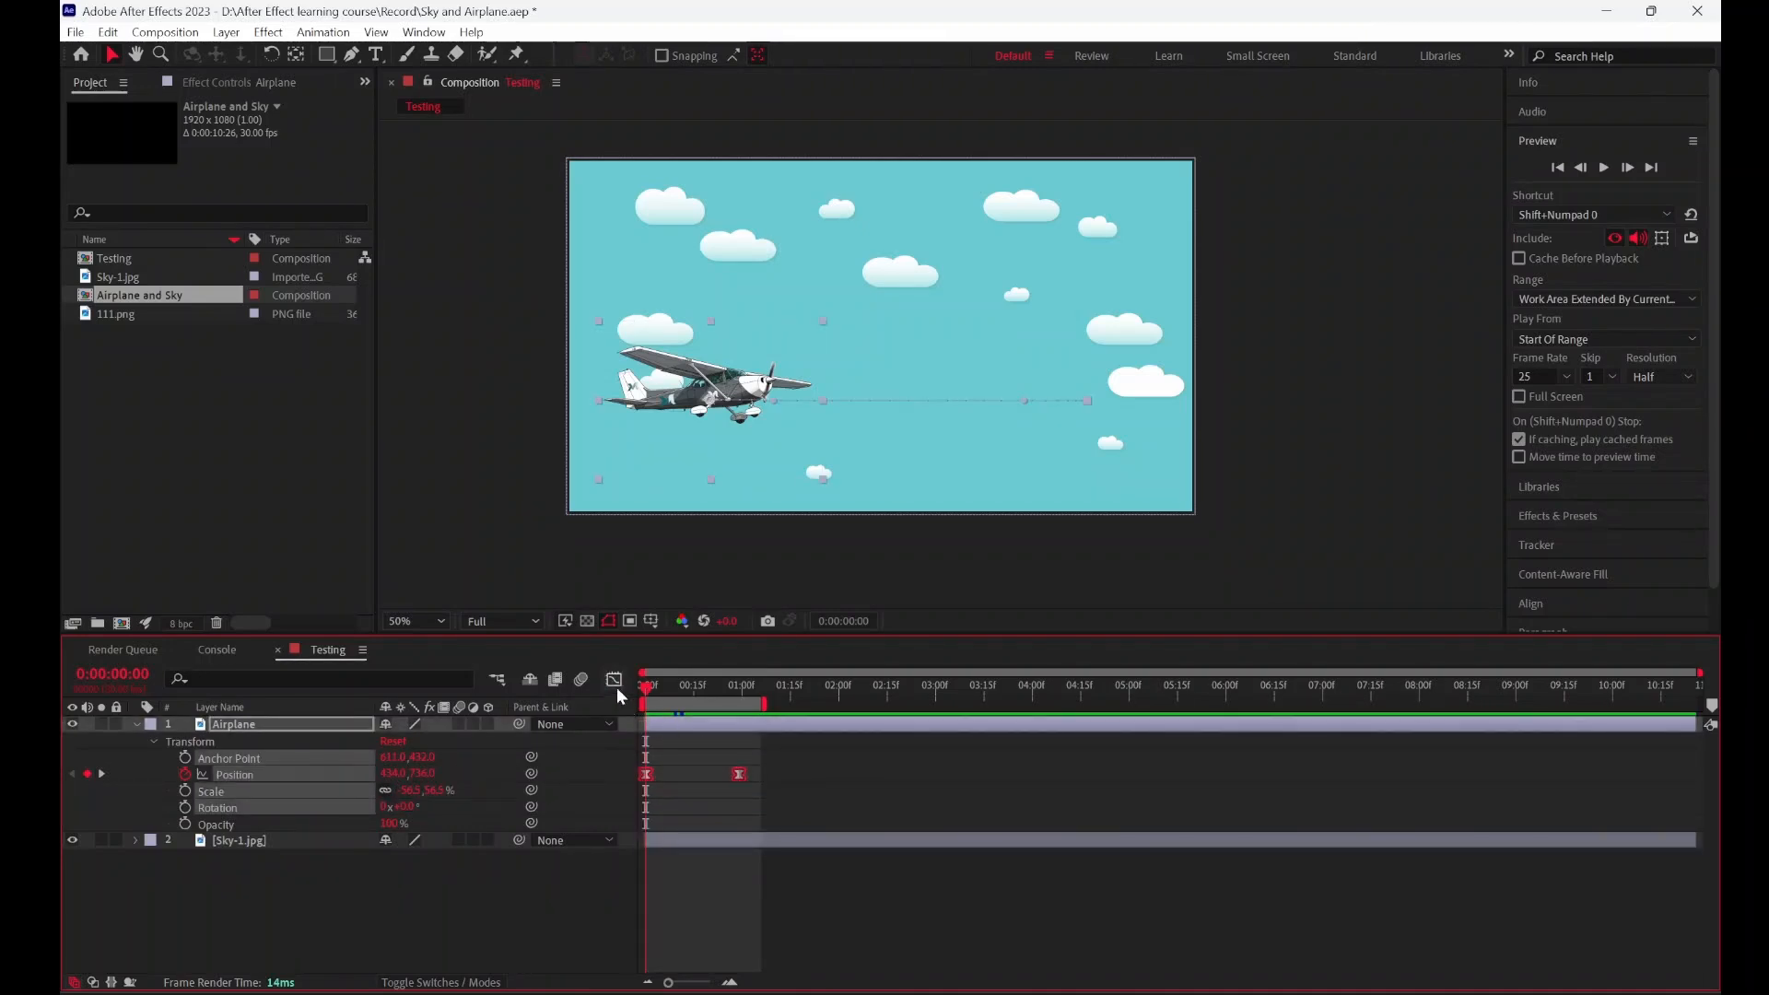